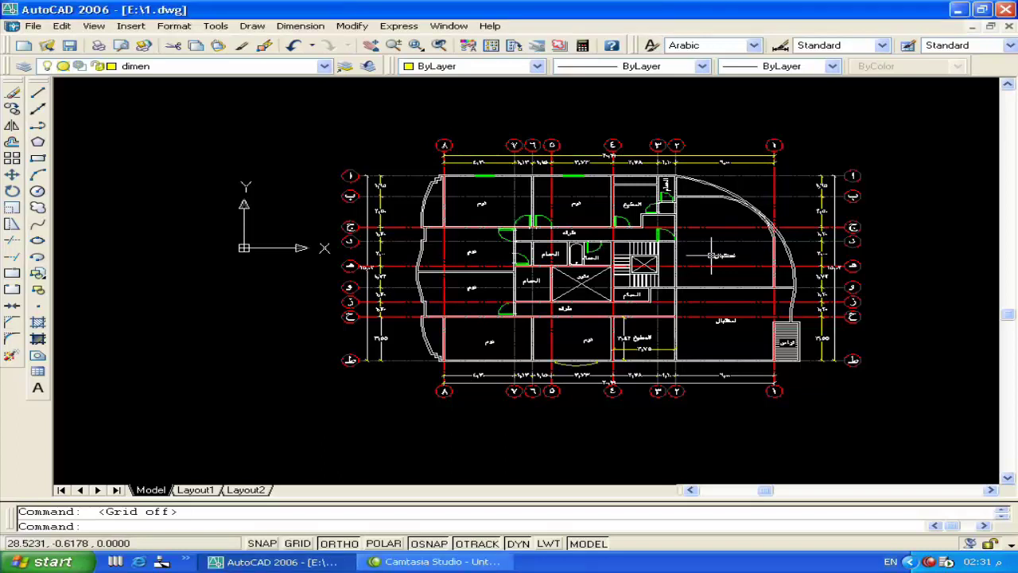
Copy the entire floor plan to the right with COPY.
middle_click_drag(818, 205, 688, 216)
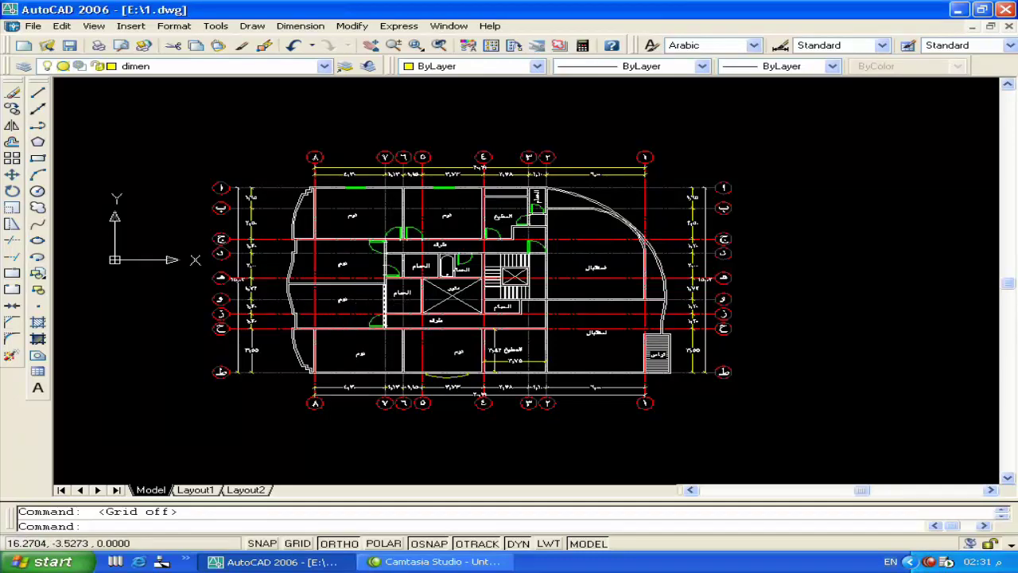
type("co")
key("Return")
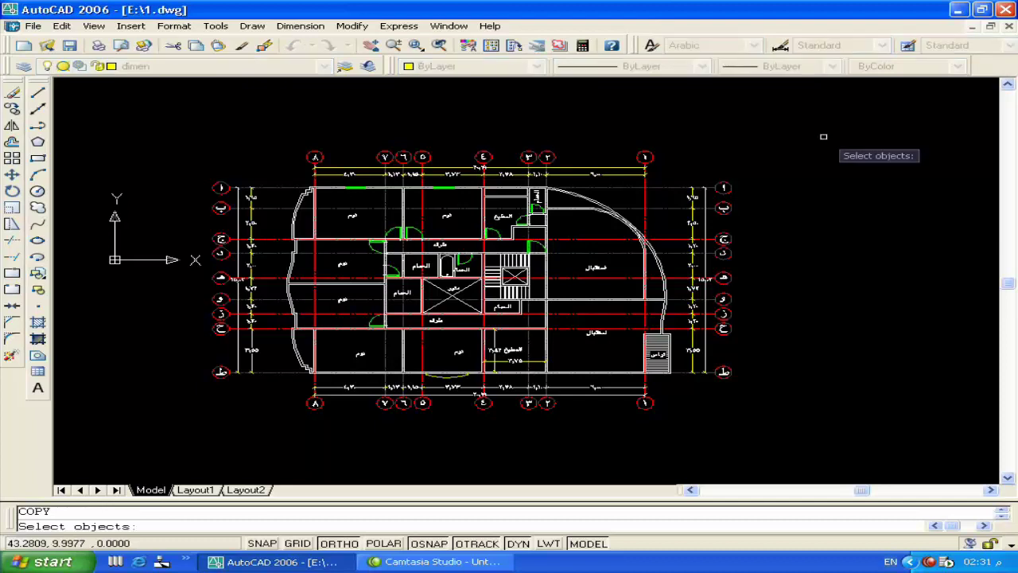
left_click(824, 136)
left_click(146, 439)
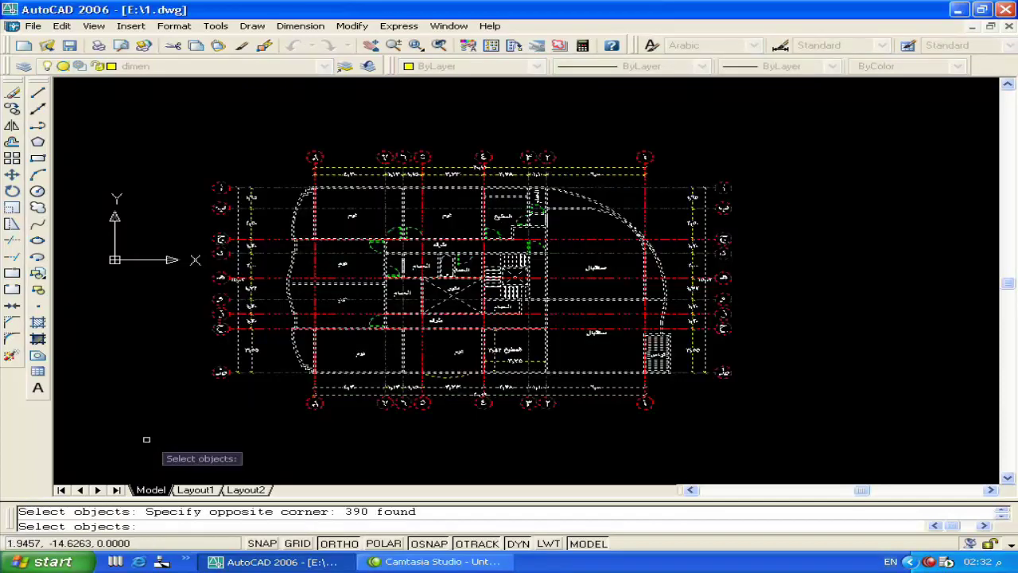
key("Return")
left_click(135, 458)
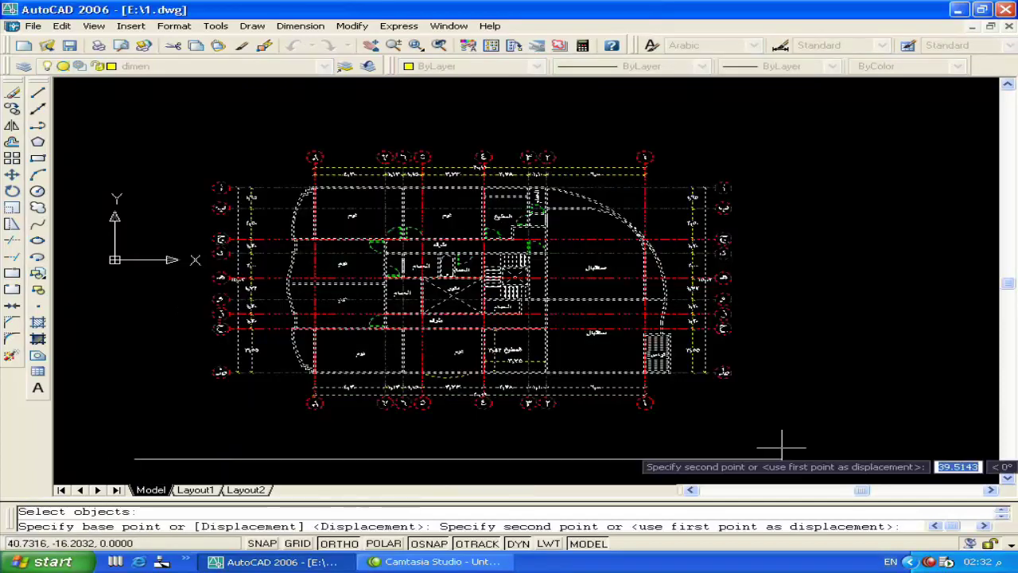
key("Return")
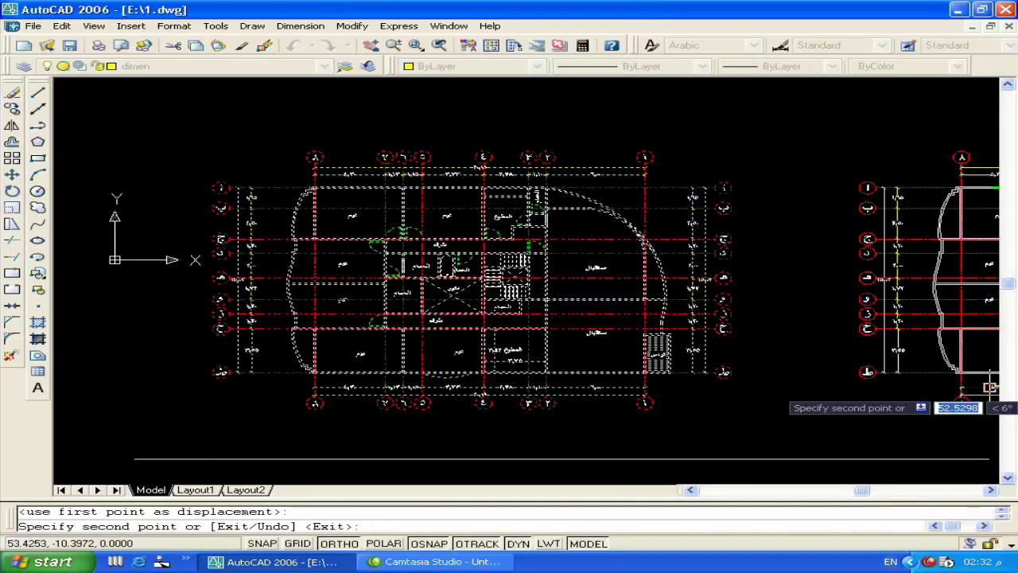
key("Escape")
Zoom into the bathrooms and erase the small bathroom's door.
mouse_move(345, 432)
middle_mouse_down()
mouse_move(430, 315)
mouse_move(454, 322)
middle_mouse_up()
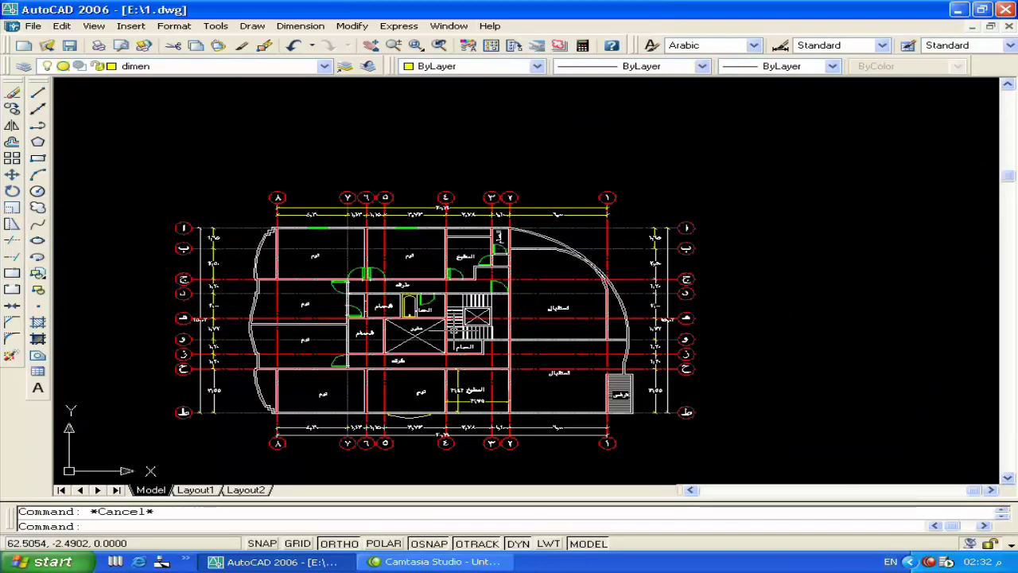
middle_click_drag(454, 319, 428, 336)
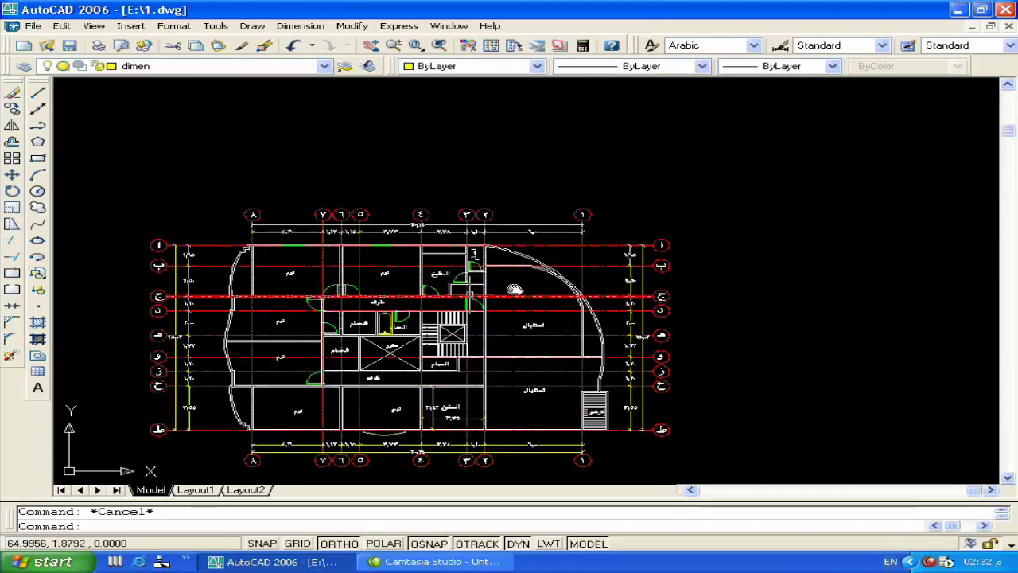
scroll(360, 307, "up", 6)
left_click(481, 341)
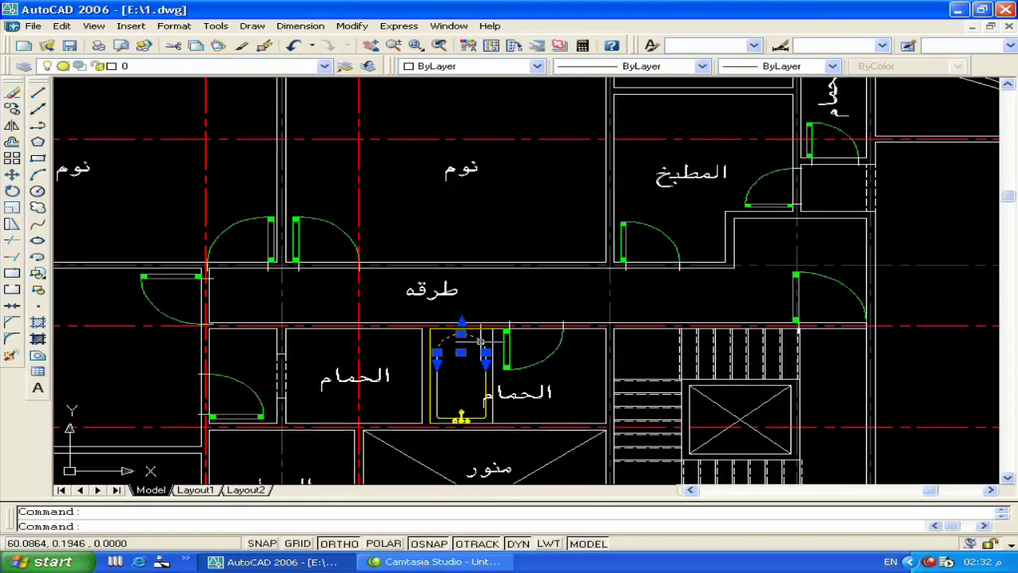
key("Delete")
Erase the yellow bathroom fixture, then bring the top grid axes into view.
left_click(557, 388)
key("Escape")
left_click(461, 414)
key("Delete")
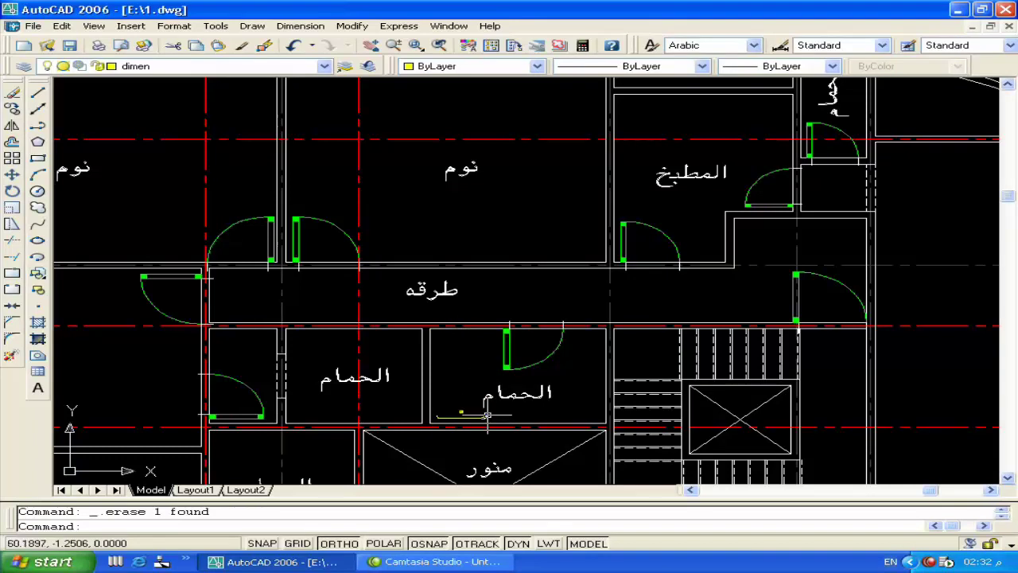
left_click(494, 411)
key("Escape")
scroll(438, 414, "up", 5)
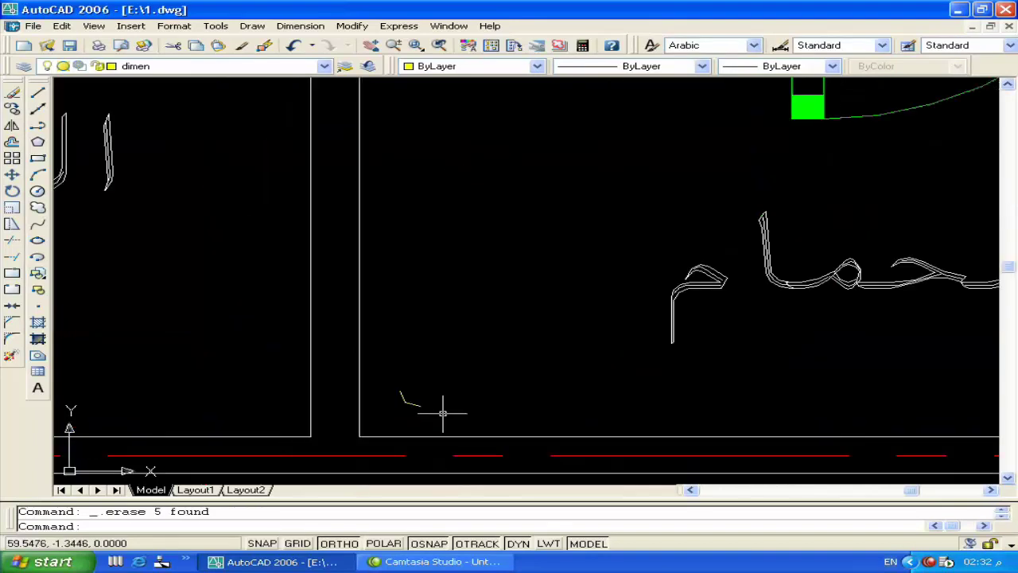
scroll(486, 349, "down", 4)
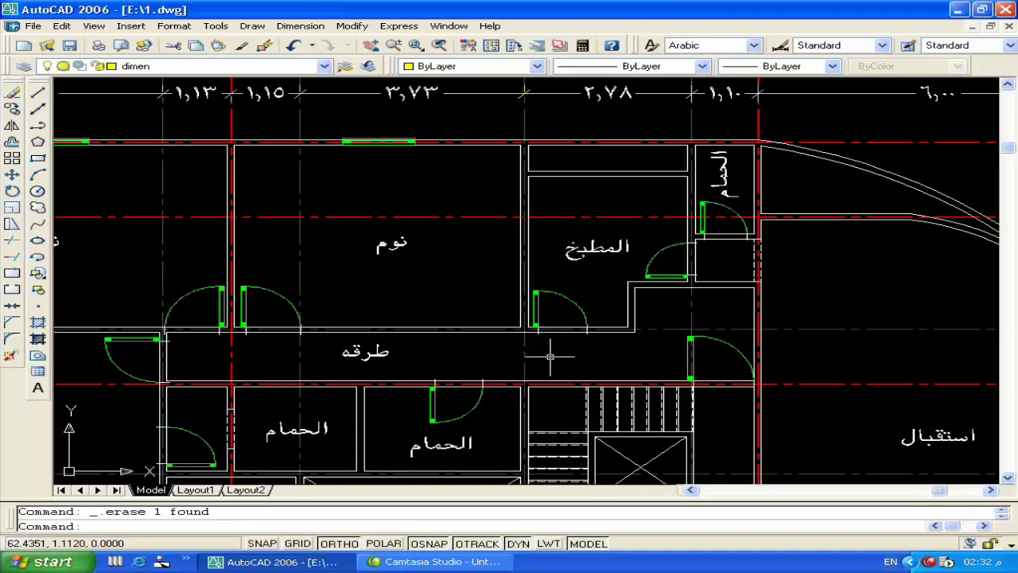
scroll(546, 357, "down", 1)
middle_click_drag(546, 357, 675, 432)
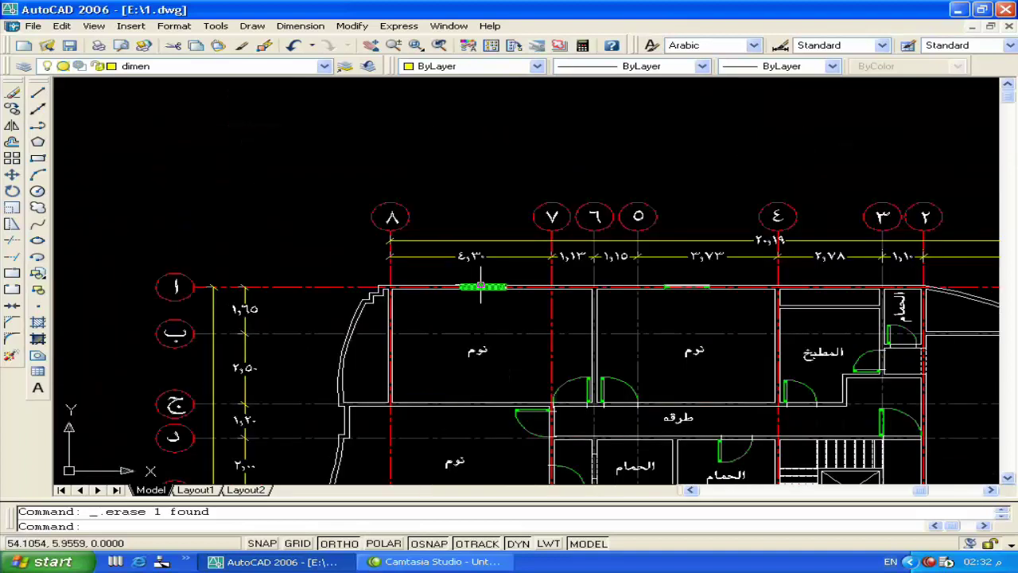
left_click(227, 66)
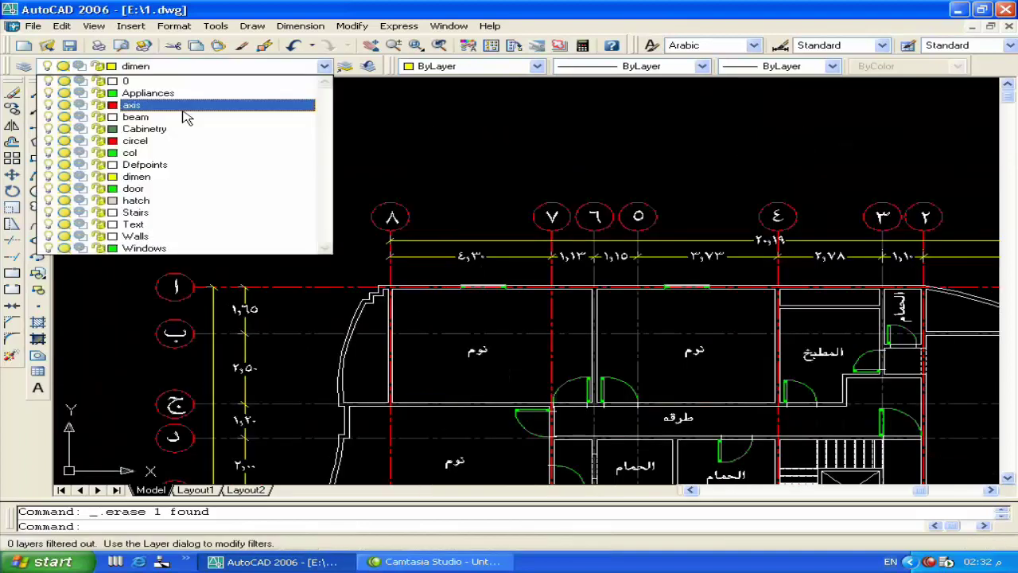
On layer col, draw a 1×1 square above grid axis 8 using @-1,-1.
left_click(152, 152)
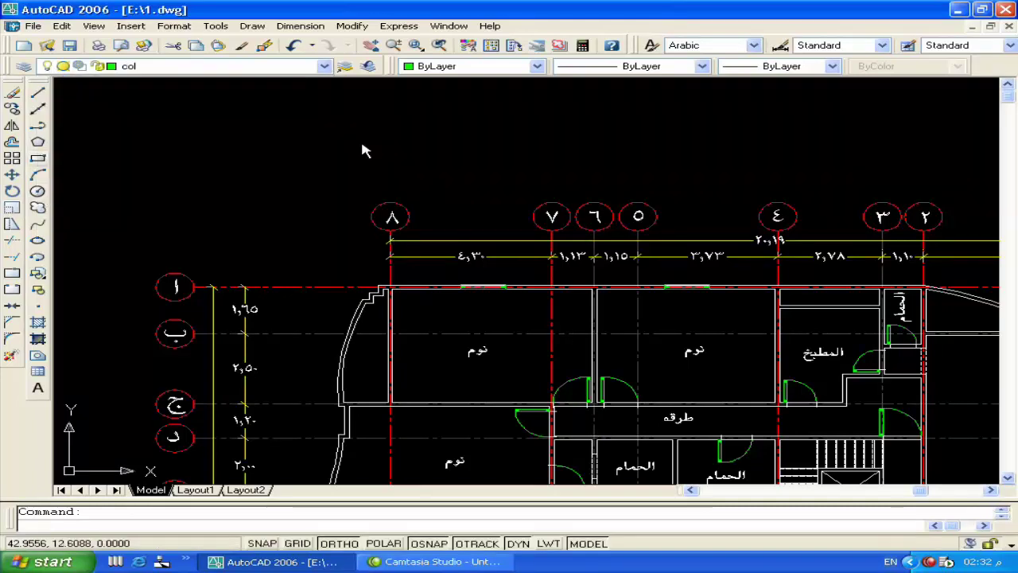
left_click(304, 144)
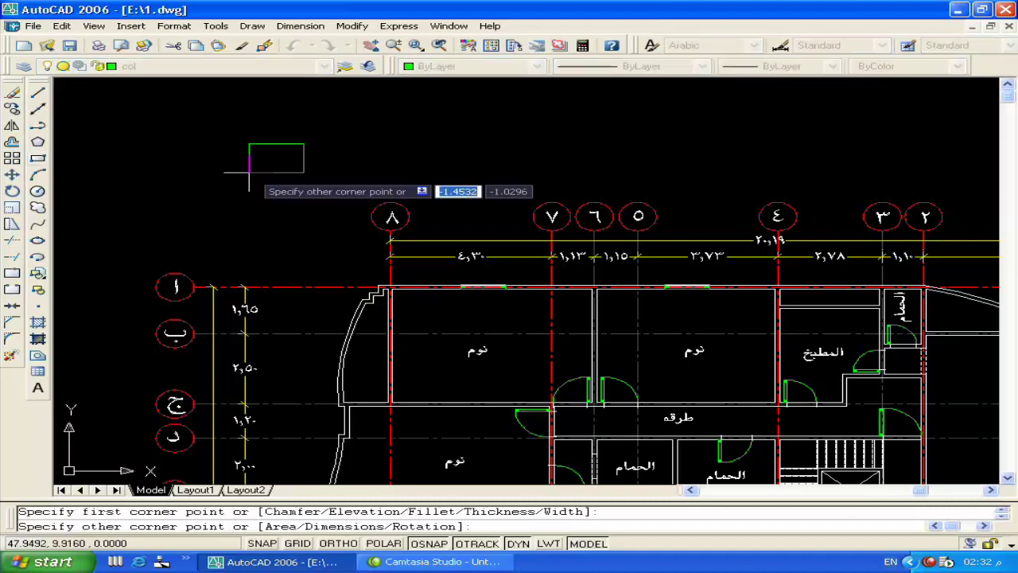
type("@")
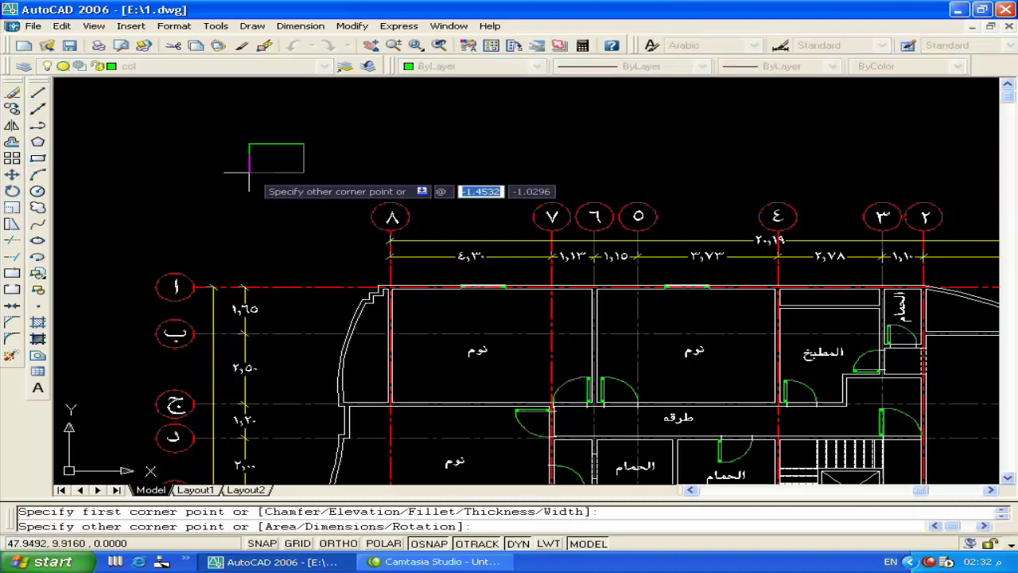
type("-1")
key("Tab")
type("-1")
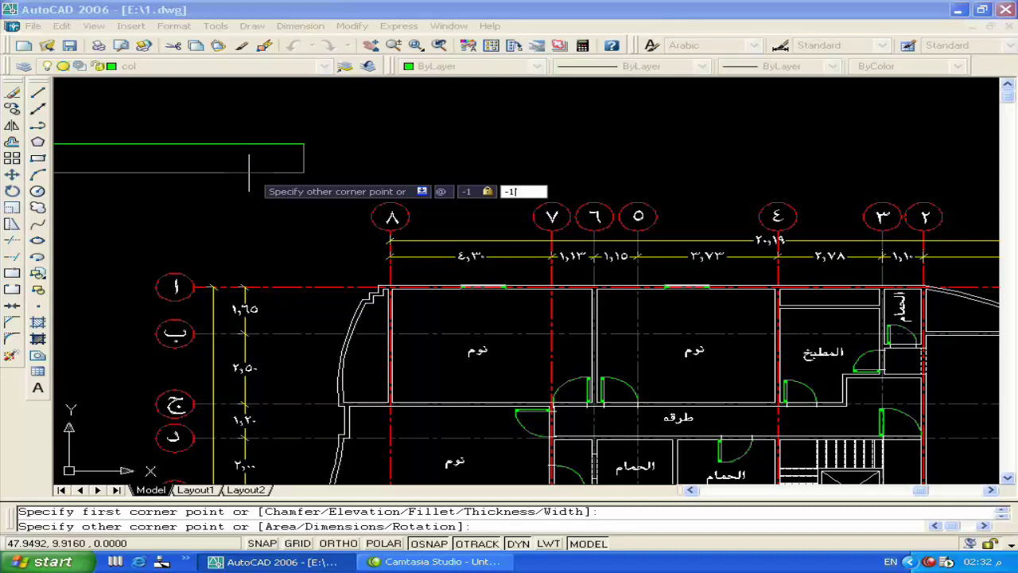
key("Return")
Make hatch the current layer.
scroll(274, 131, "up", 3)
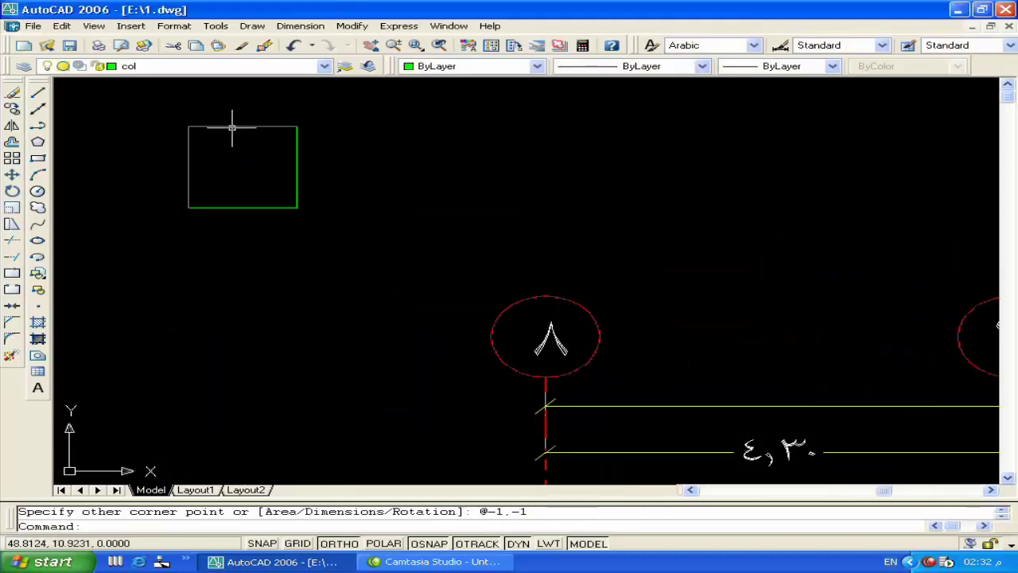
left_click(276, 67)
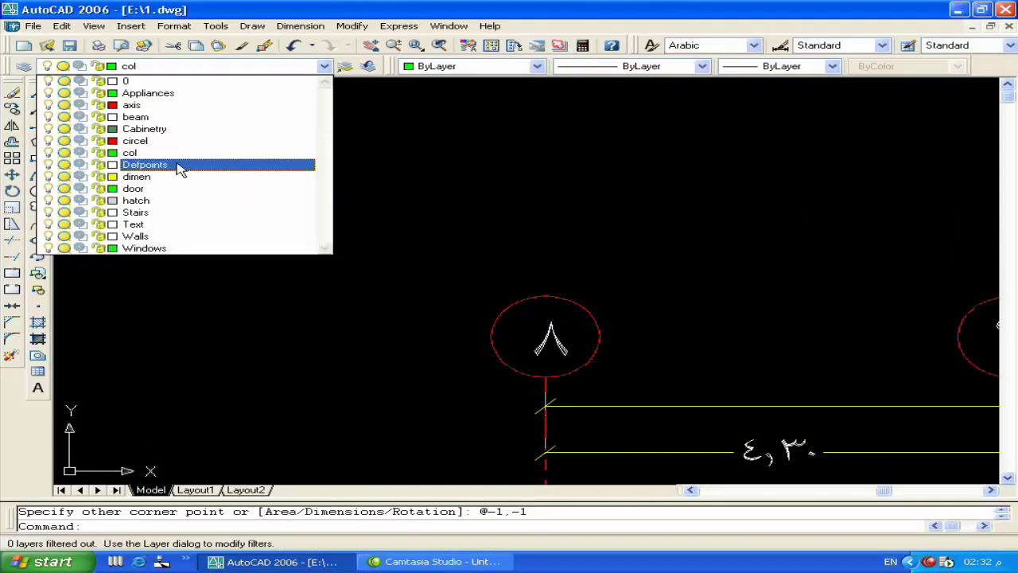
left_click(175, 200)
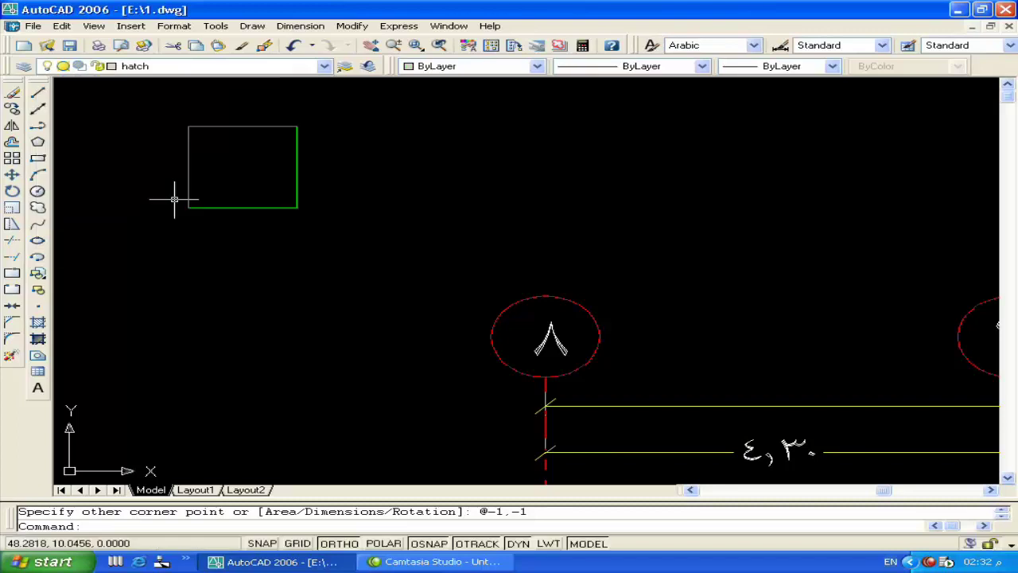
Hatch the inside of the square with ANSI31 at scale 1, angle 0, after previewing.
type("h")
key("Return")
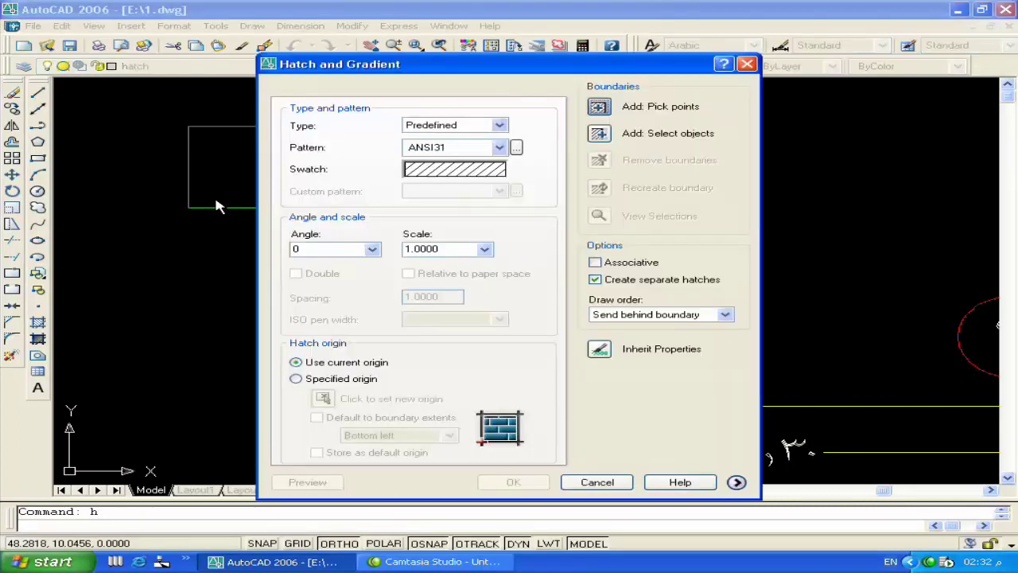
left_click(593, 108)
left_click(203, 187)
key("Return")
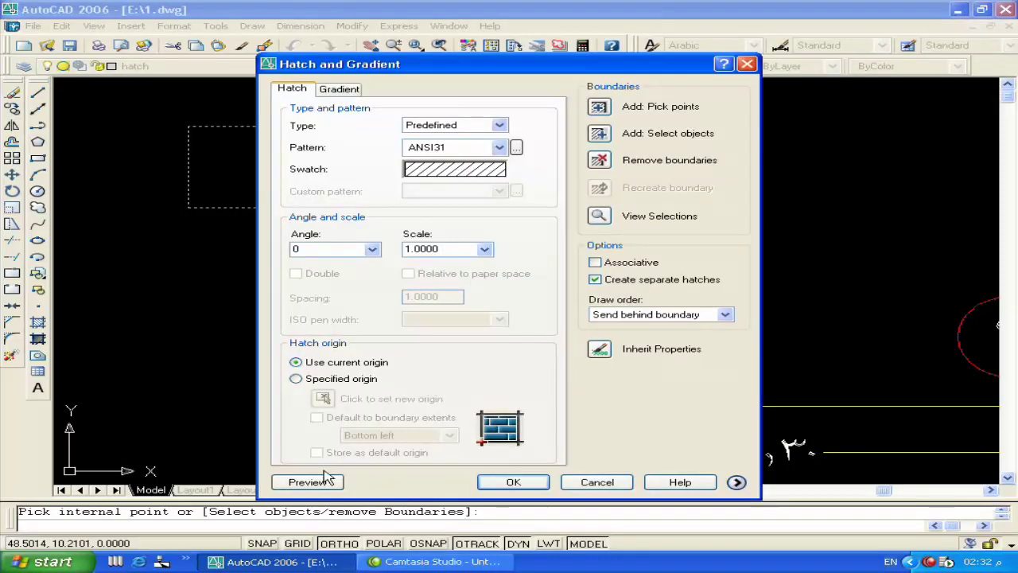
left_click(296, 483)
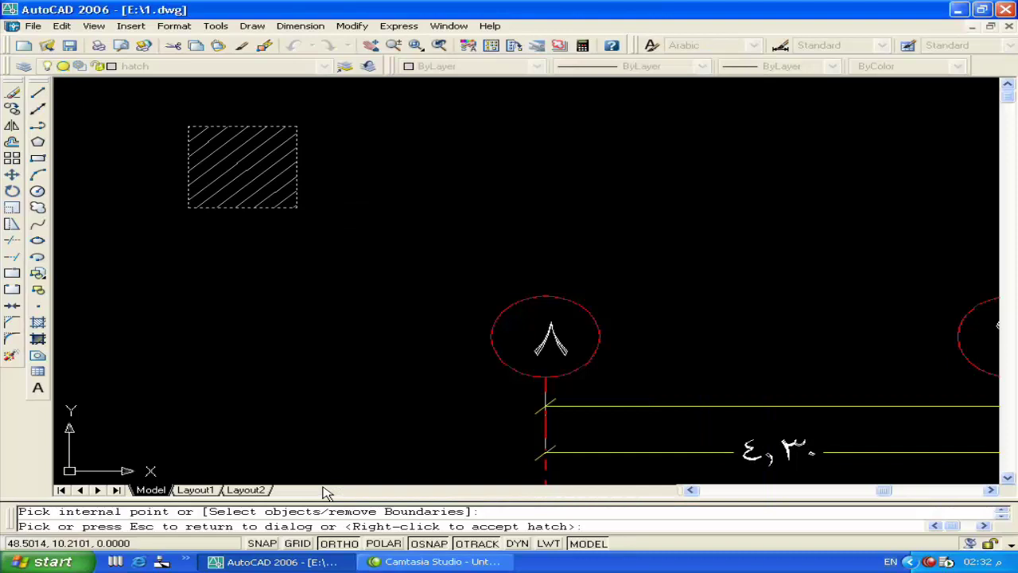
key("Escape")
left_click(514, 482)
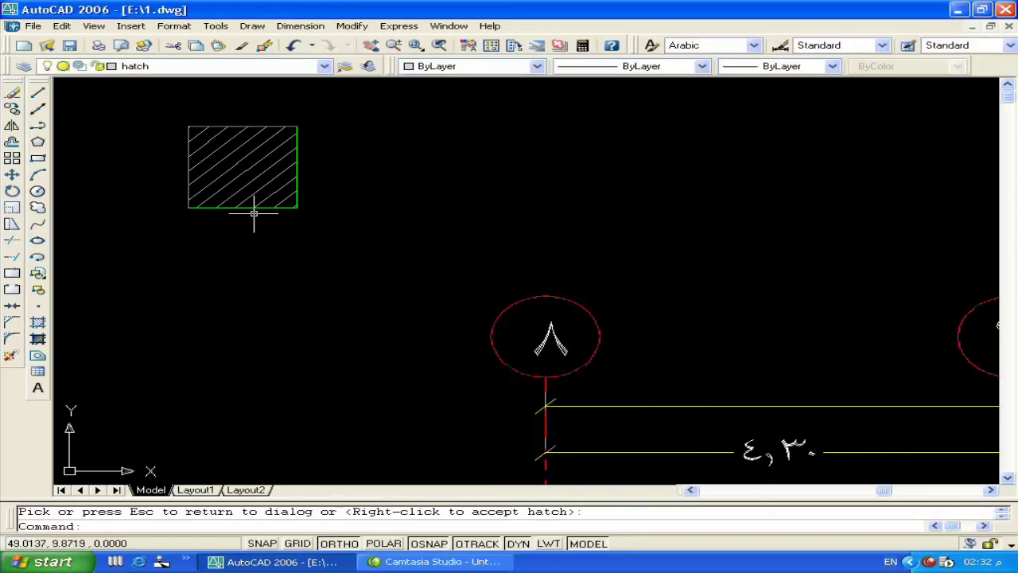
middle_click_drag(254, 213, 269, 244)
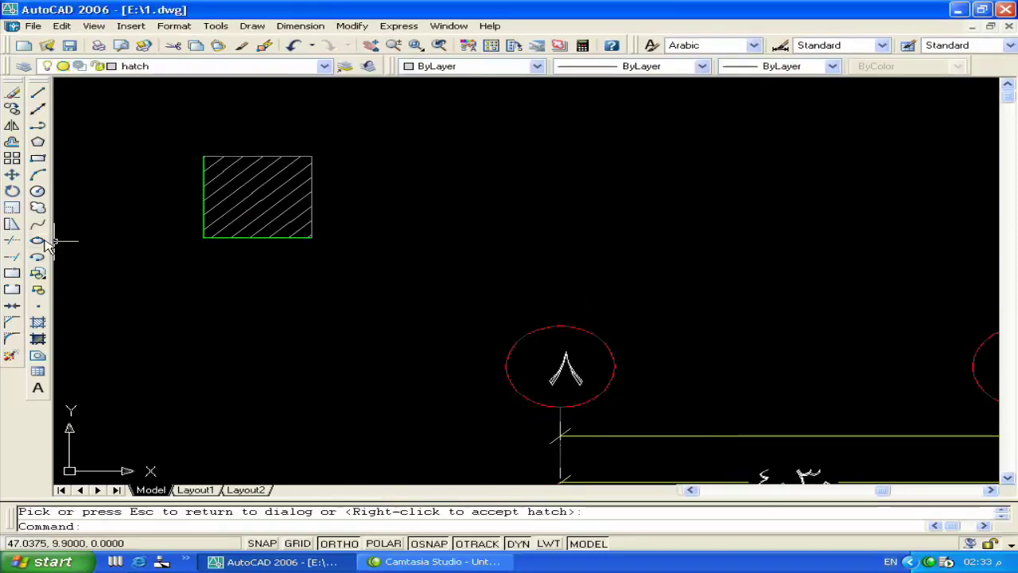
left_click(37, 289)
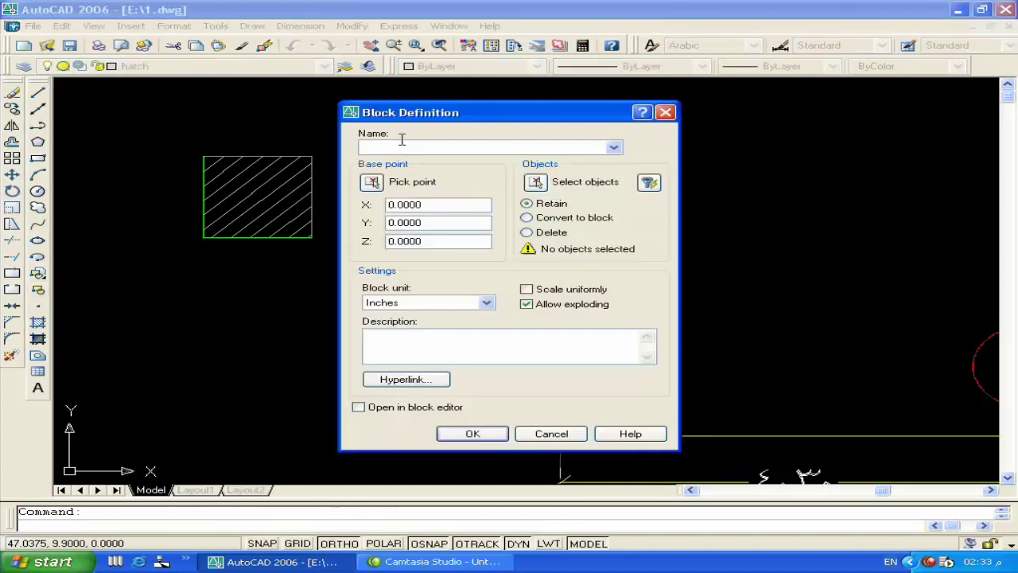
Define a block named Column from the square and its hatch, based at the square.
type("Column")
left_click(372, 181)
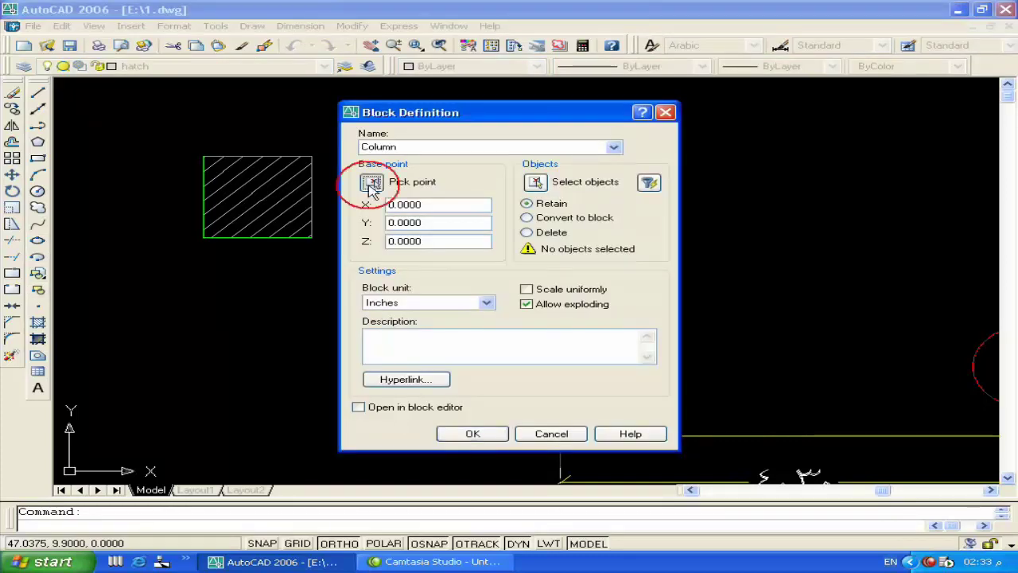
left_click(198, 237)
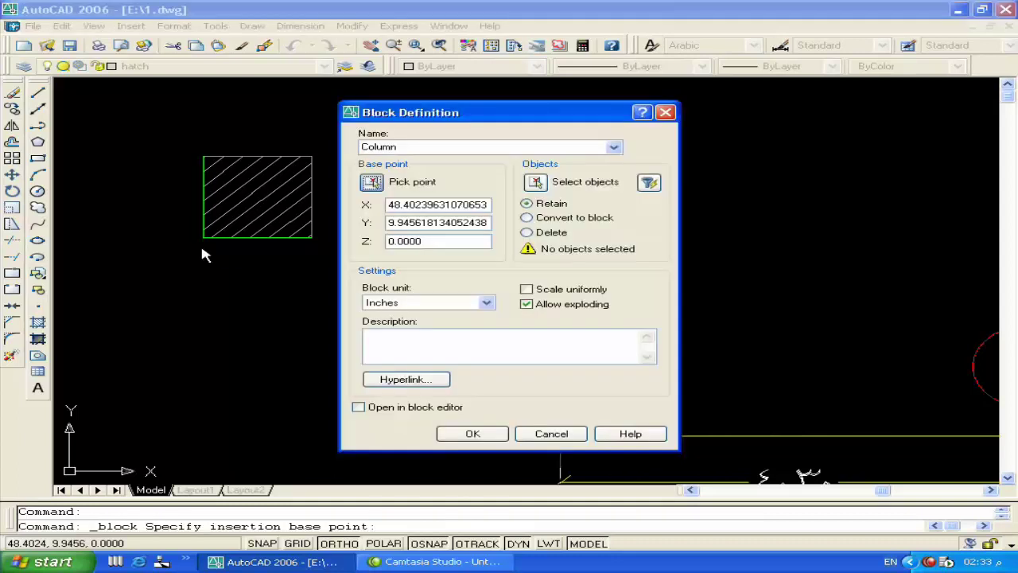
left_click(537, 185)
left_click(341, 151)
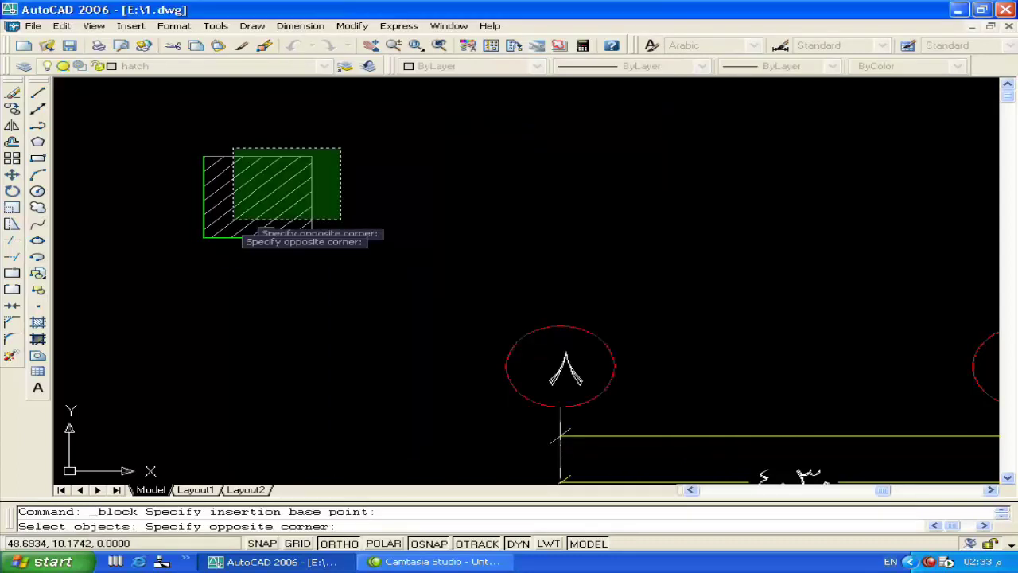
left_click(177, 271)
key("Return")
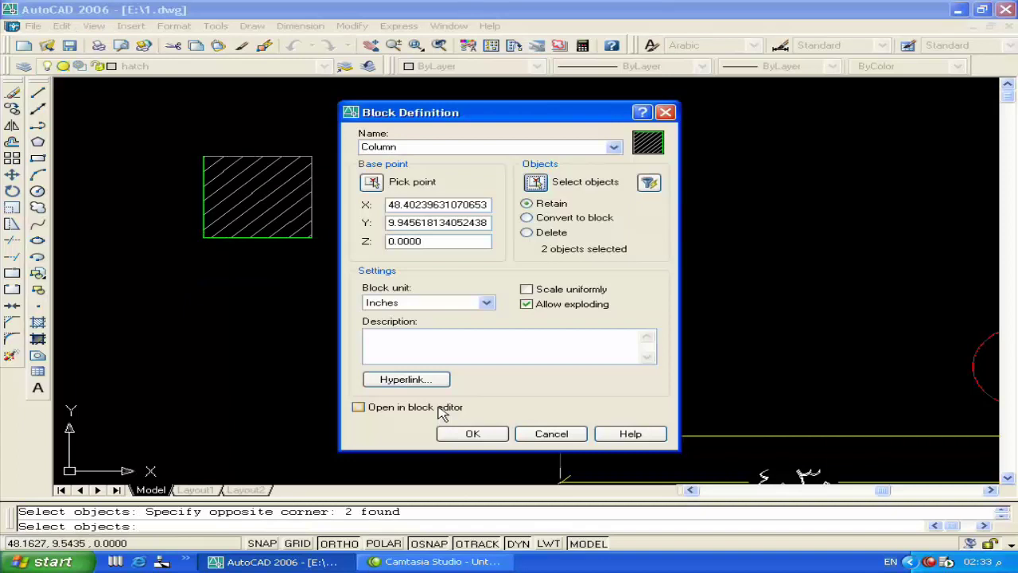
left_click(537, 182)
Erase the original hatched square and zoom out to the whole floor plan.
left_click(362, 138)
left_click(177, 255)
key("Delete")
scroll(216, 175, "down", 5)
middle_click_drag(376, 315, 371, 313)
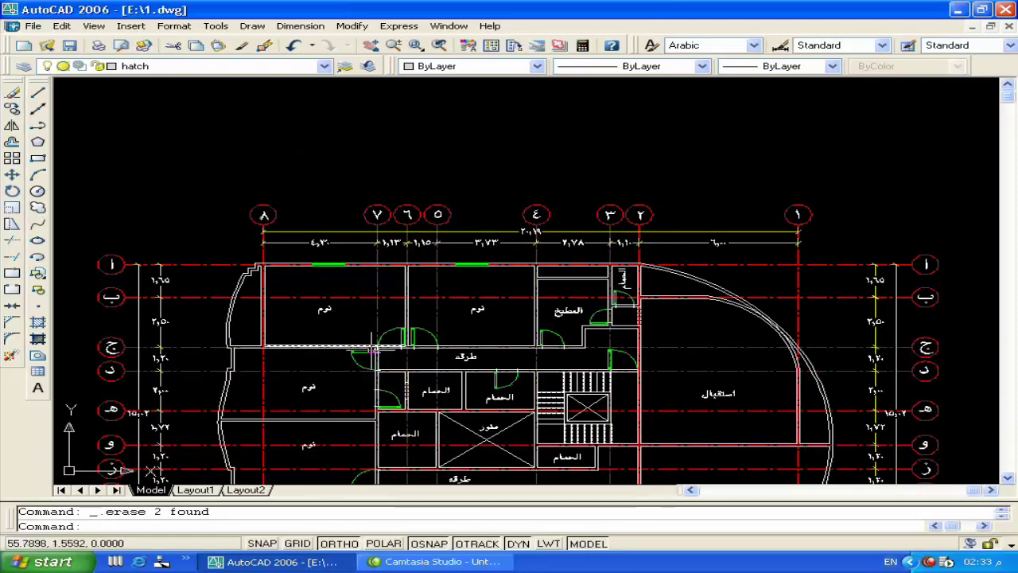
middle_click_drag(372, 350, 355, 293)
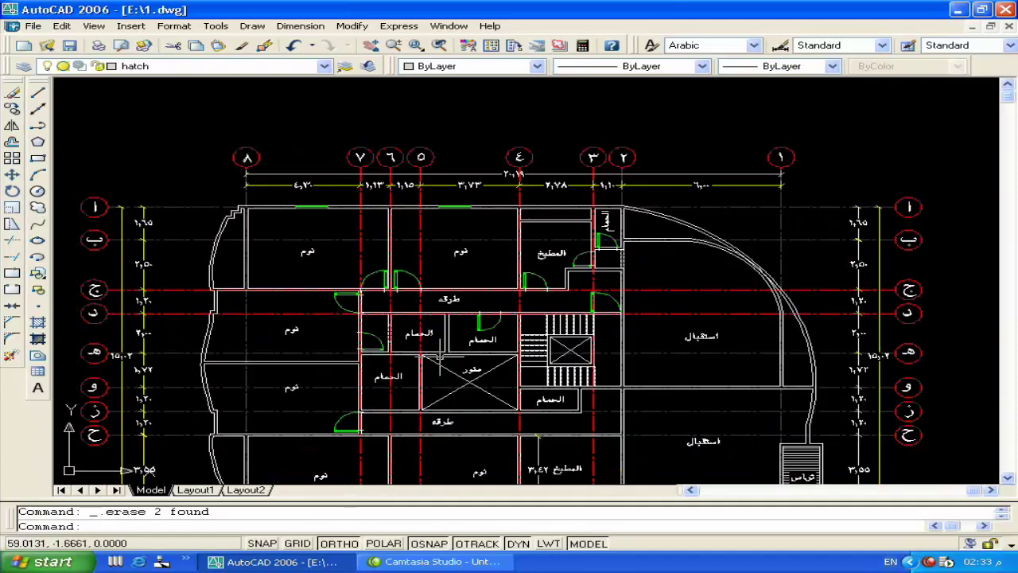
scroll(451, 354, "down", 1)
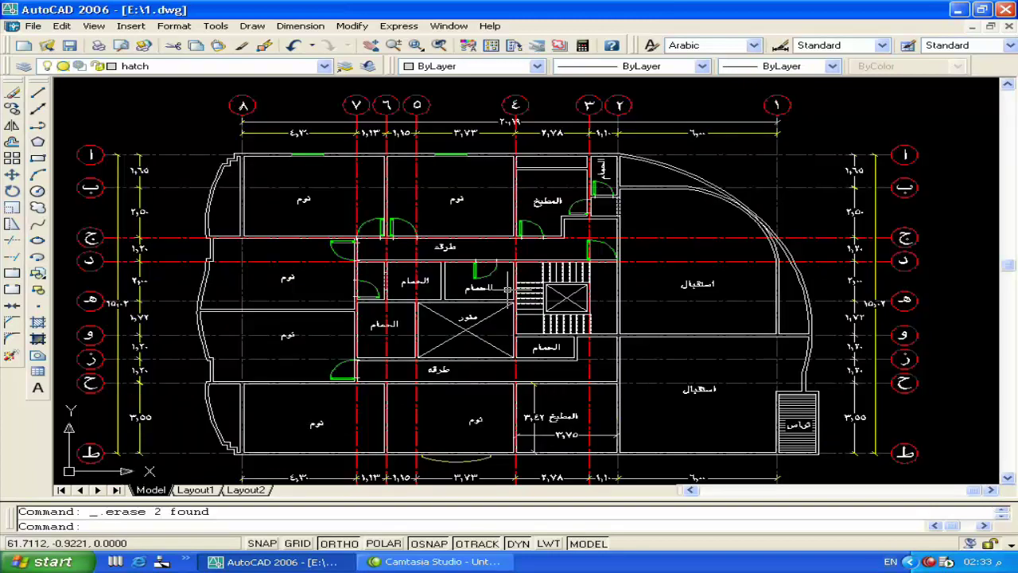
scroll(273, 285, "down", 5)
scroll(317, 285, "up", 3)
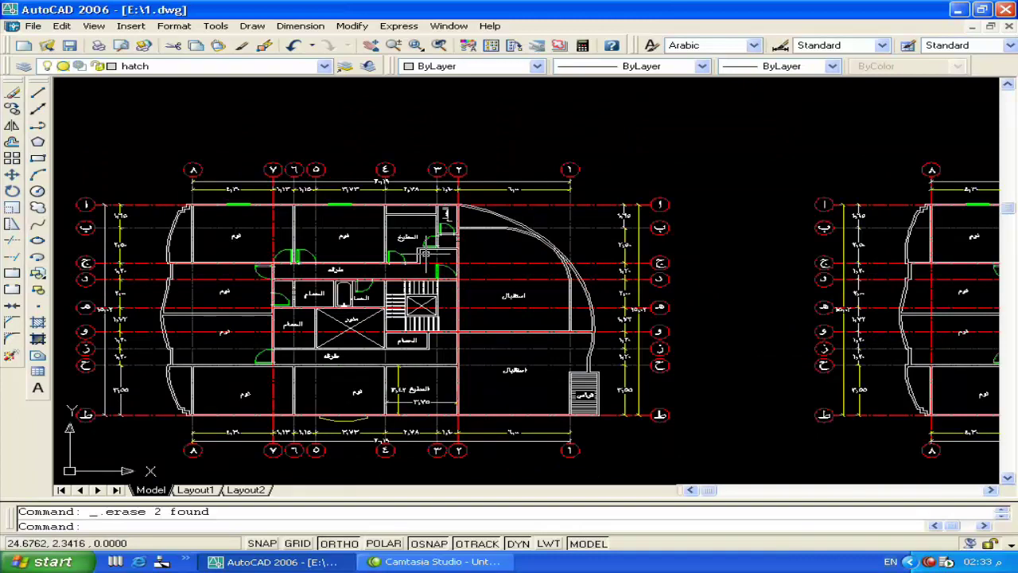
middle_click_drag(791, 289, 552, 289)
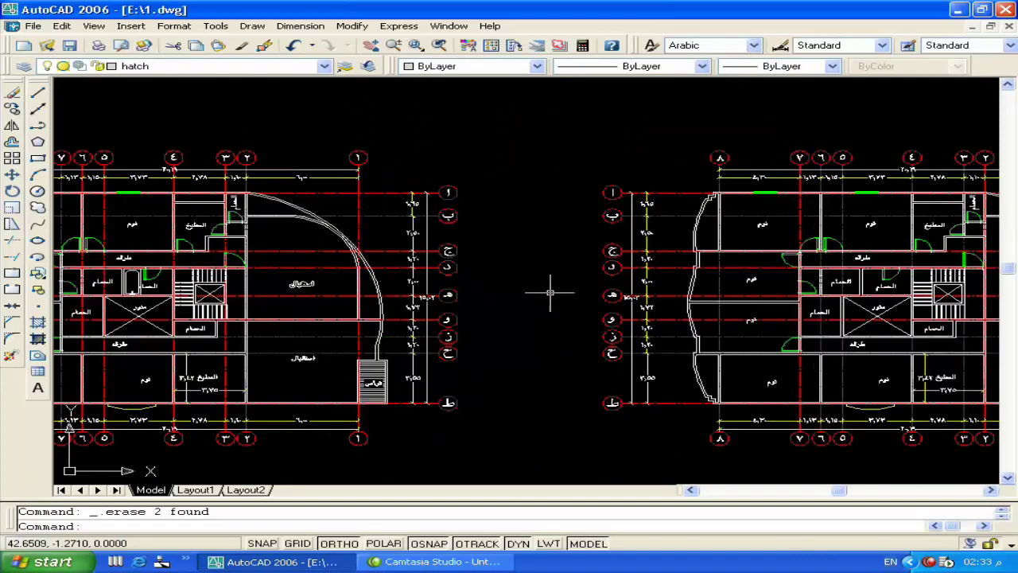
middle_click_drag(839, 147, 593, 143)
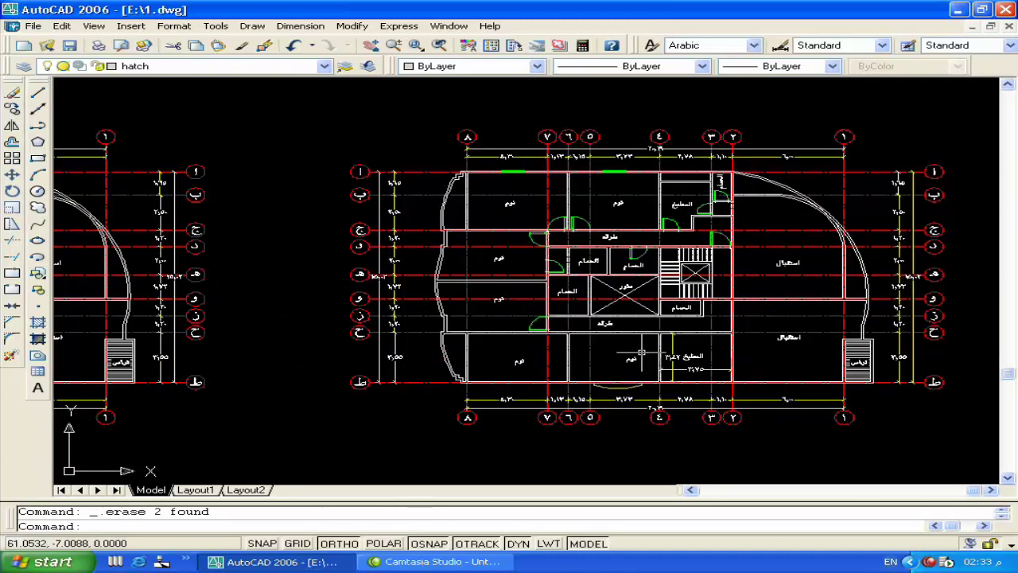
middle_click_drag(689, 279, 602, 278)
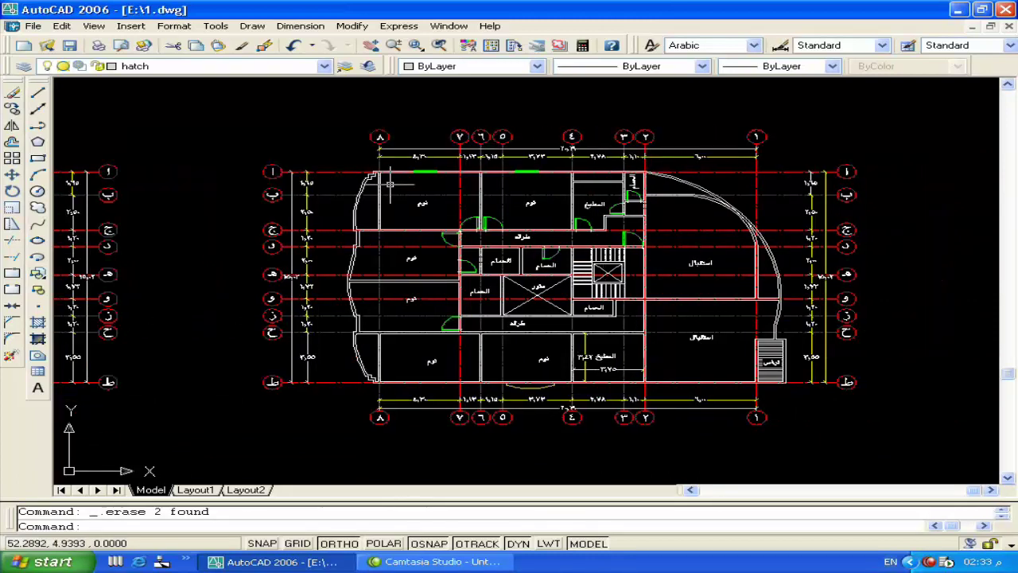
scroll(475, 165, "up", 5)
scroll(702, 207, "down", 2)
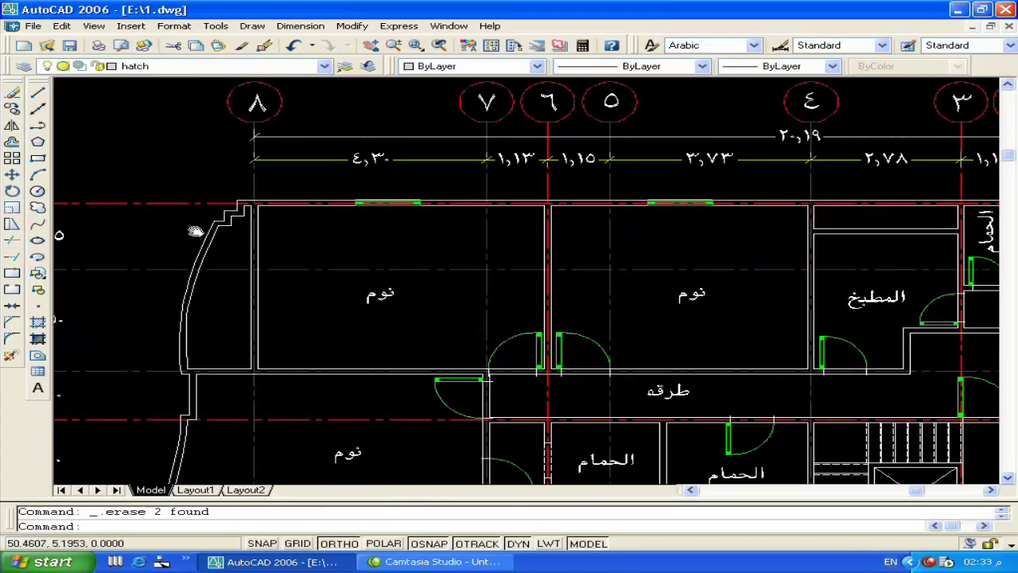
scroll(243, 189, "up", 5)
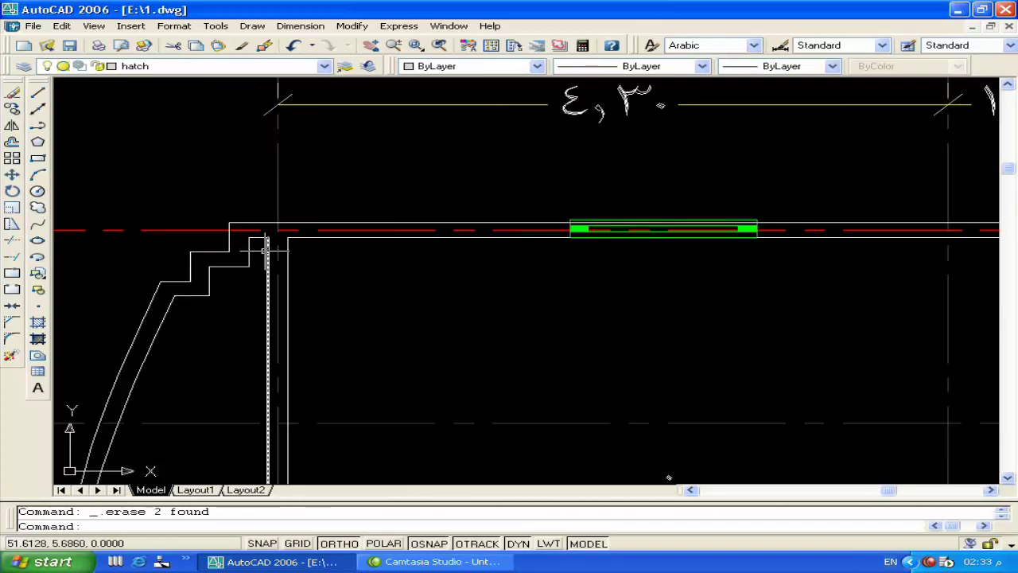
middle_click_drag(266, 251, 238, 231)
left_click(211, 254)
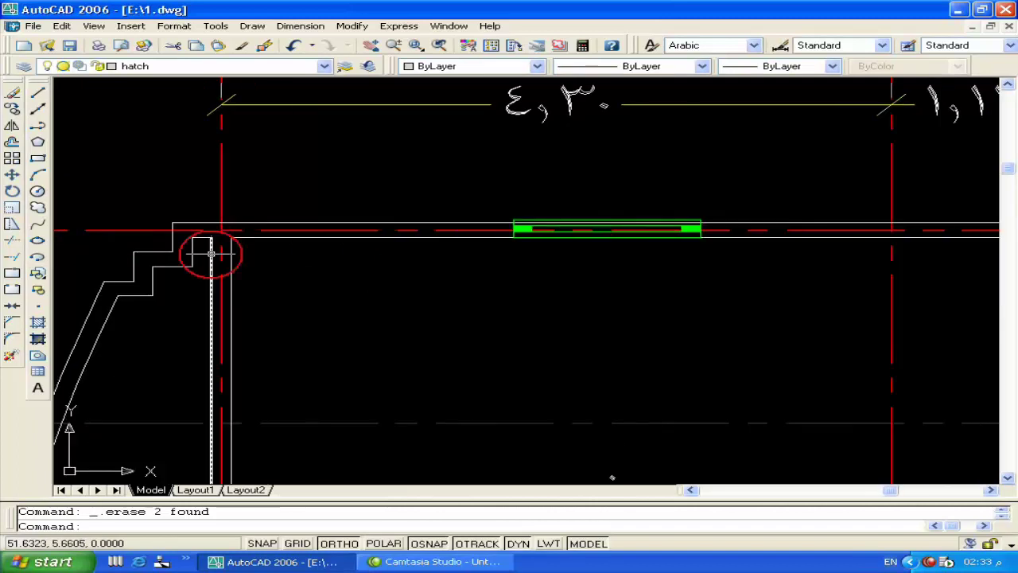
left_click(211, 234)
key("Escape")
scroll(239, 230, "up", 3)
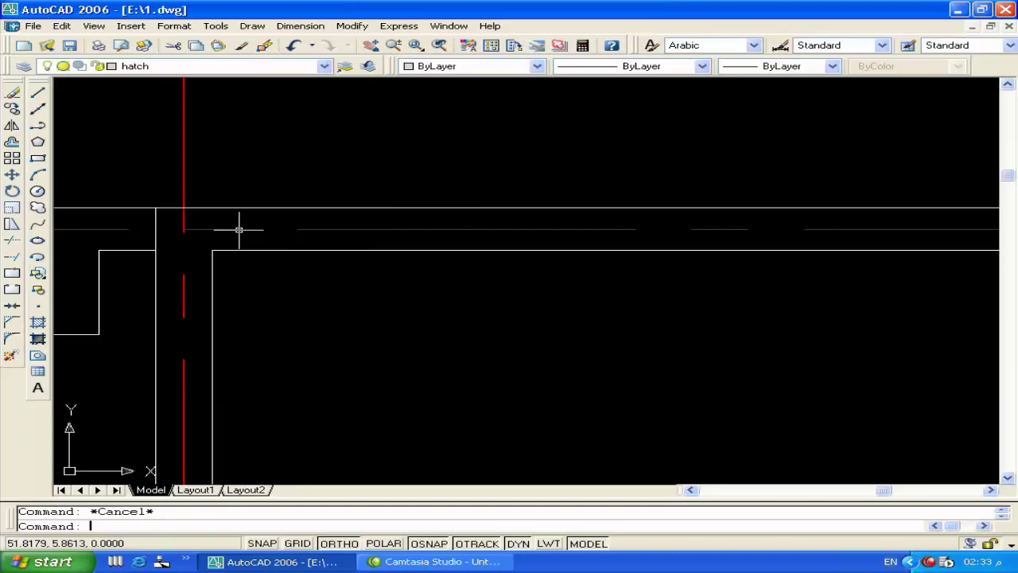
Insert the Column block at the top-left wall corner on grid line 8, X scale 0.5, Y scale -0.3.
left_click(35, 322)
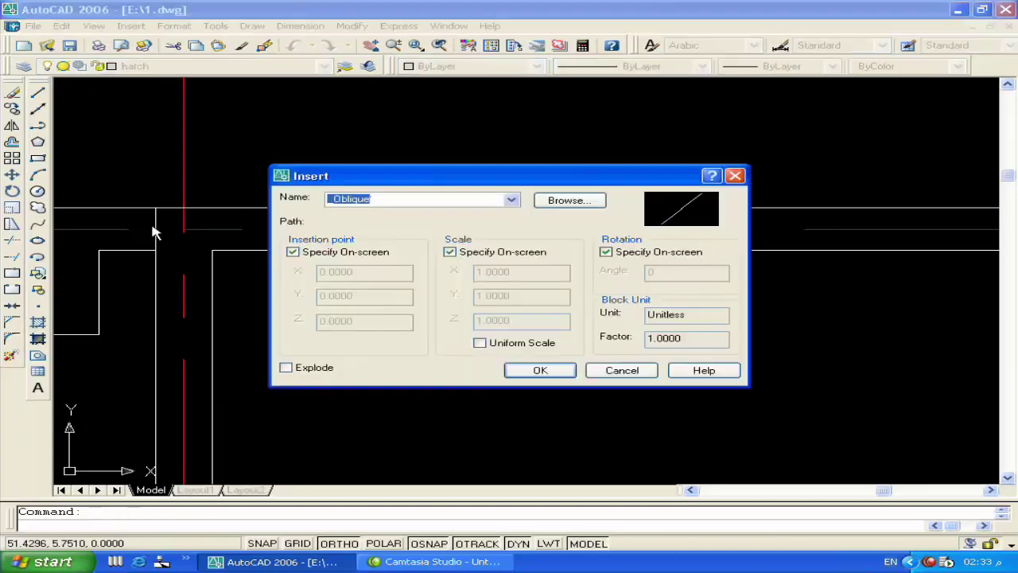
left_click(512, 200)
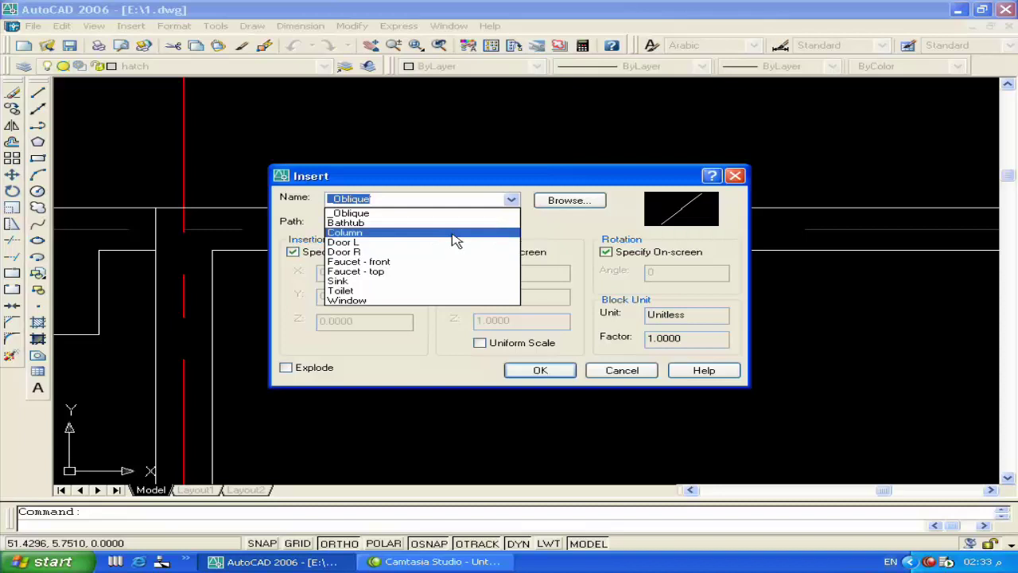
left_click(456, 240)
left_click(541, 372)
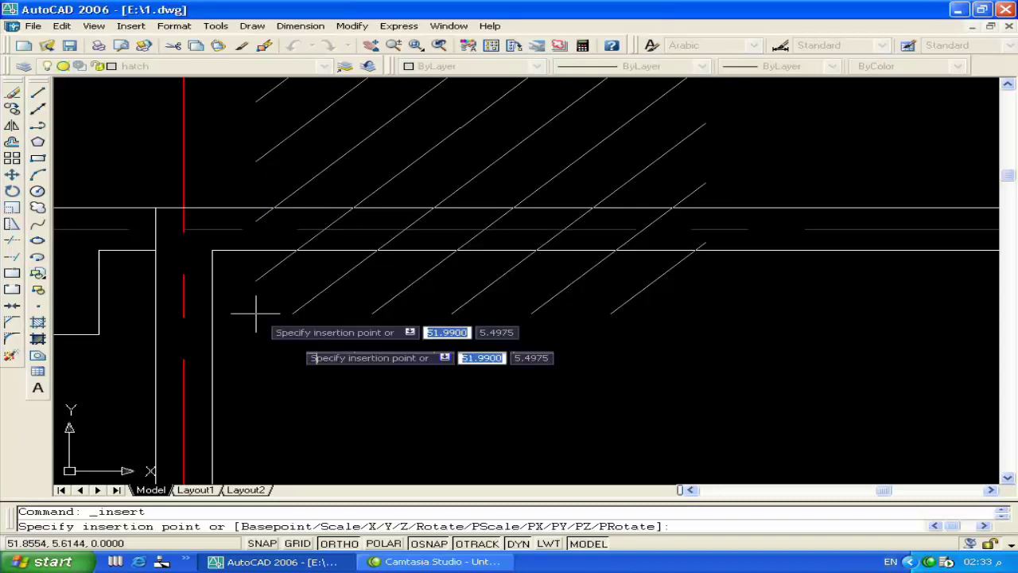
left_click(157, 210)
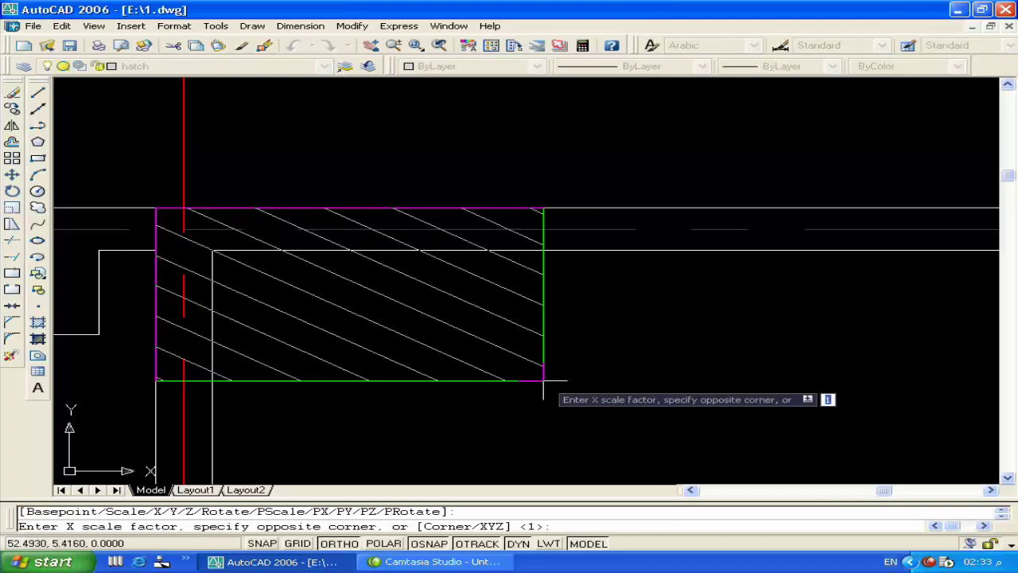
key("F10")
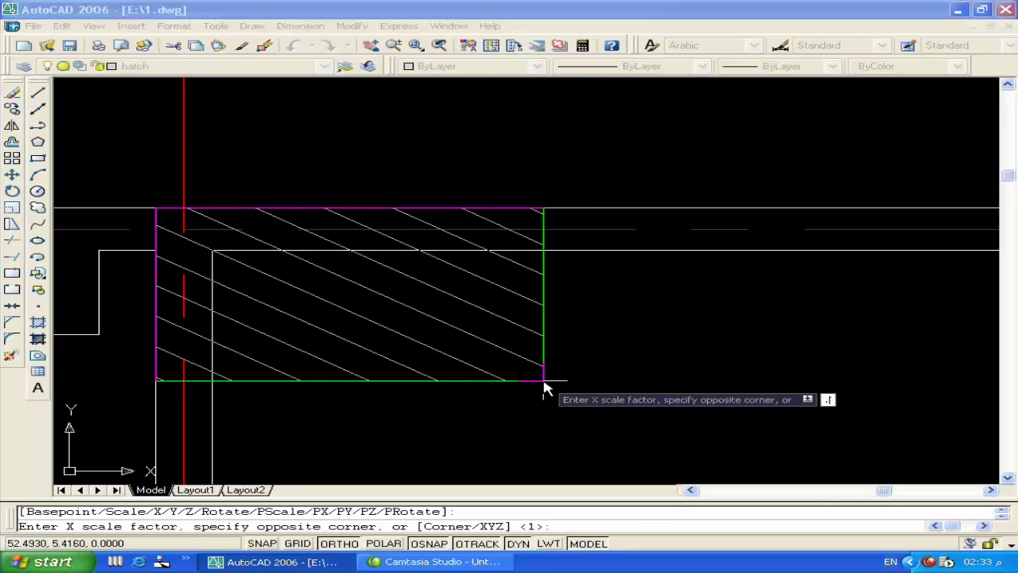
type("5")
key("Return")
type("-.5")
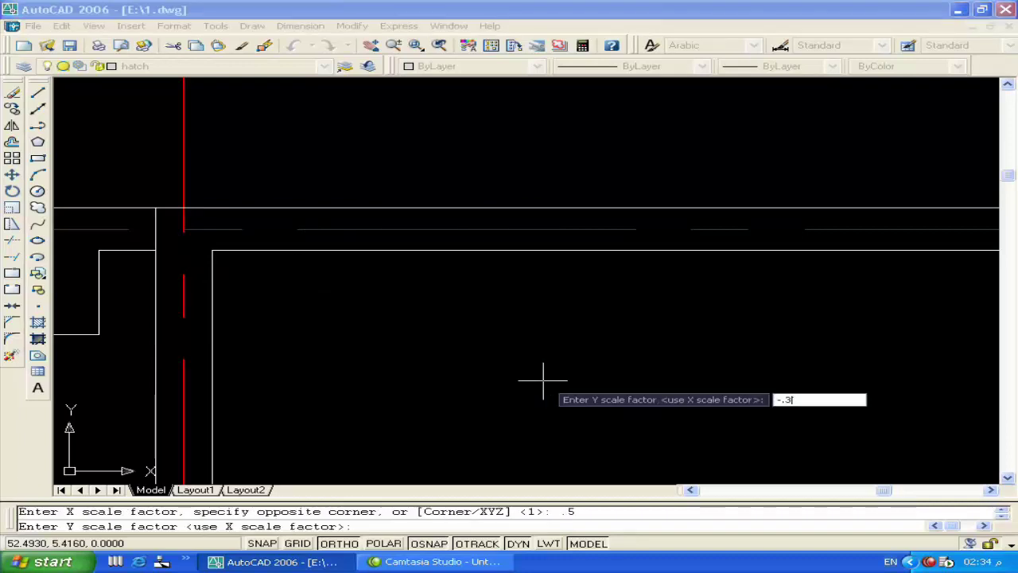
key("Return")
key("Return")
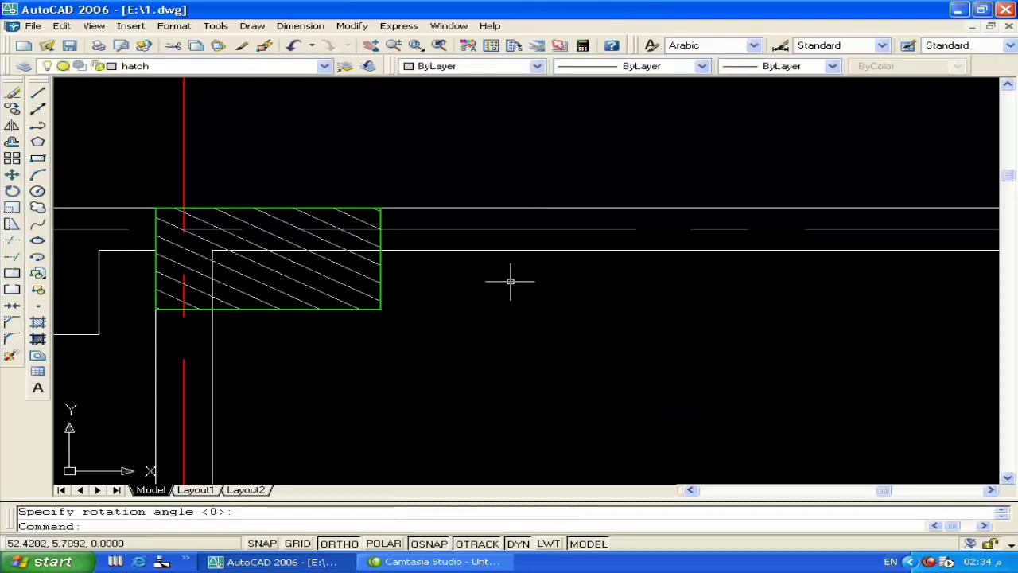
middle_click_drag(509, 278, 460, 308)
scroll(459, 308, "down", 4)
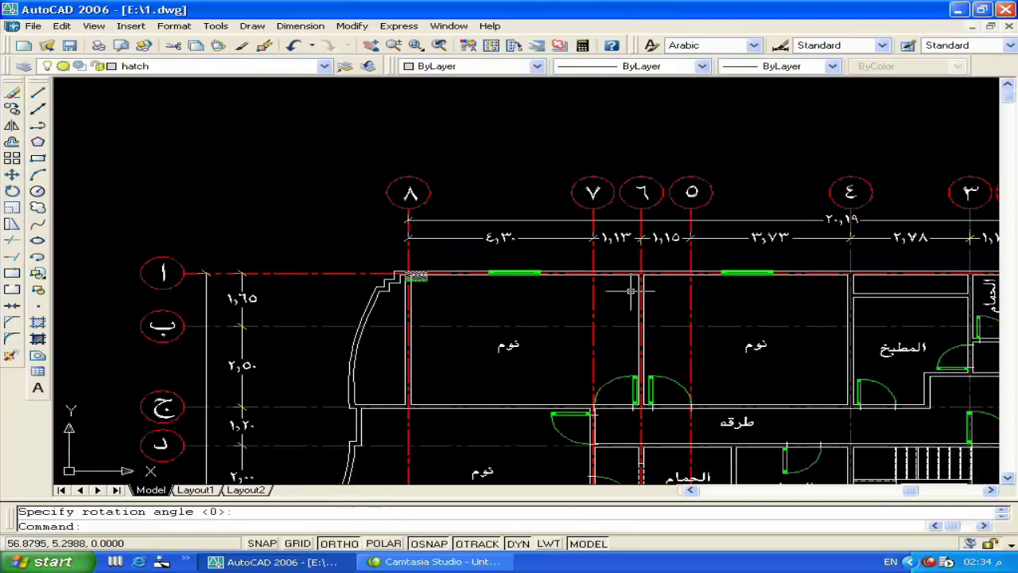
scroll(415, 229, "up", 4)
scroll(414, 229, "down", 4)
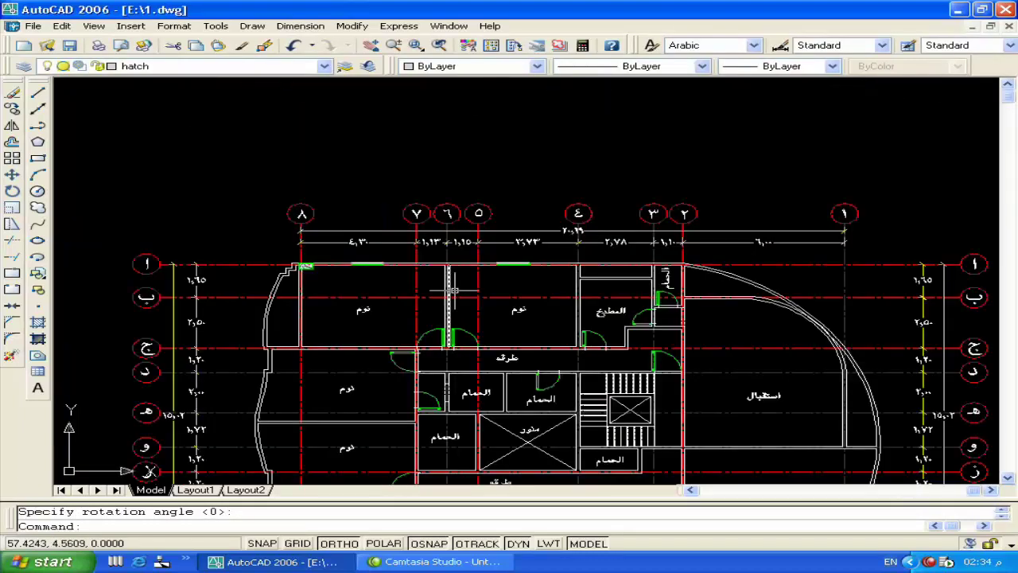
scroll(471, 287, "up", 2)
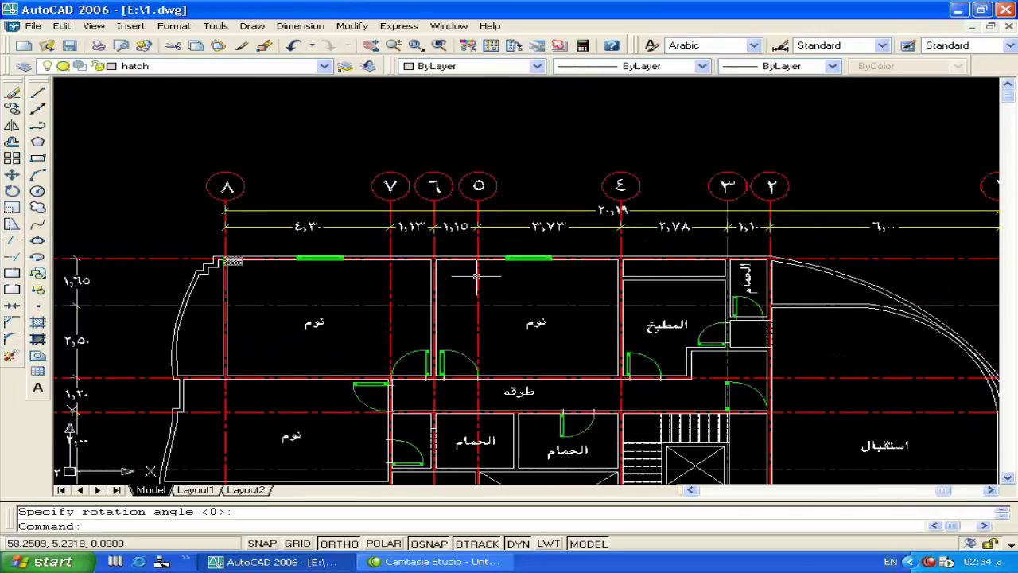
scroll(436, 272, "up", 2)
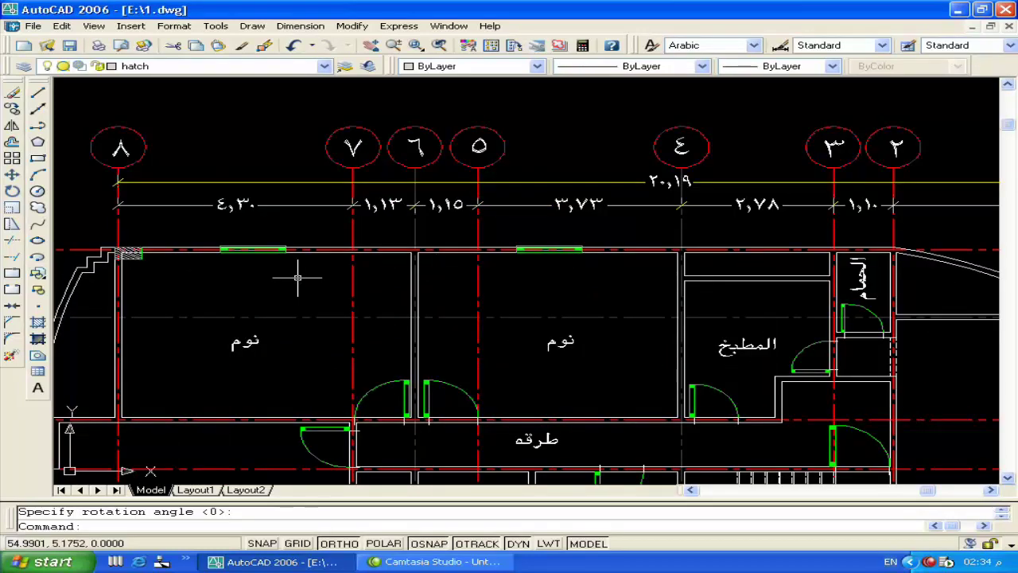
middle_click_drag(331, 271, 325, 268)
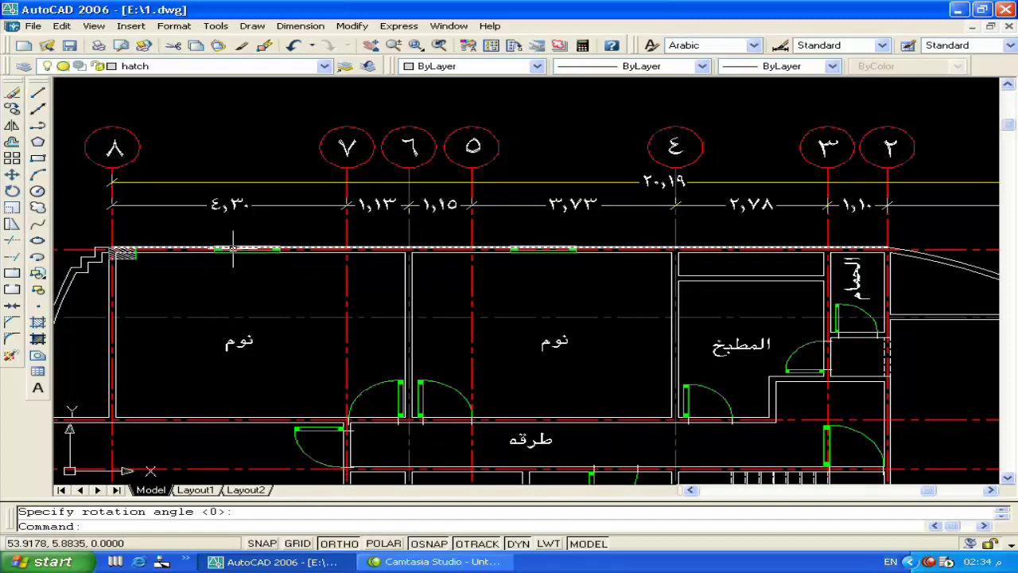
scroll(401, 246, "up", 5)
left_click(467, 312)
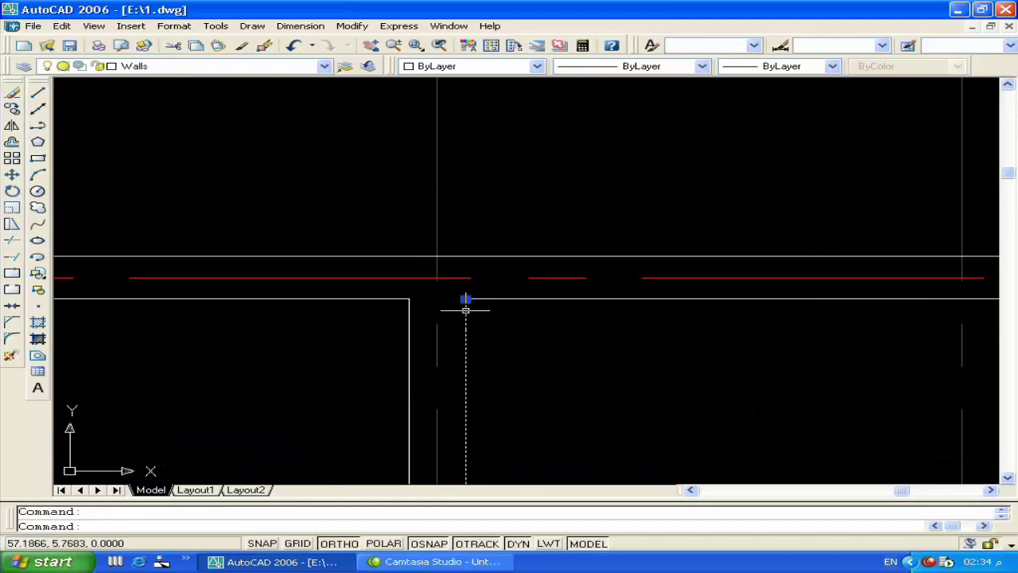
left_click(467, 300)
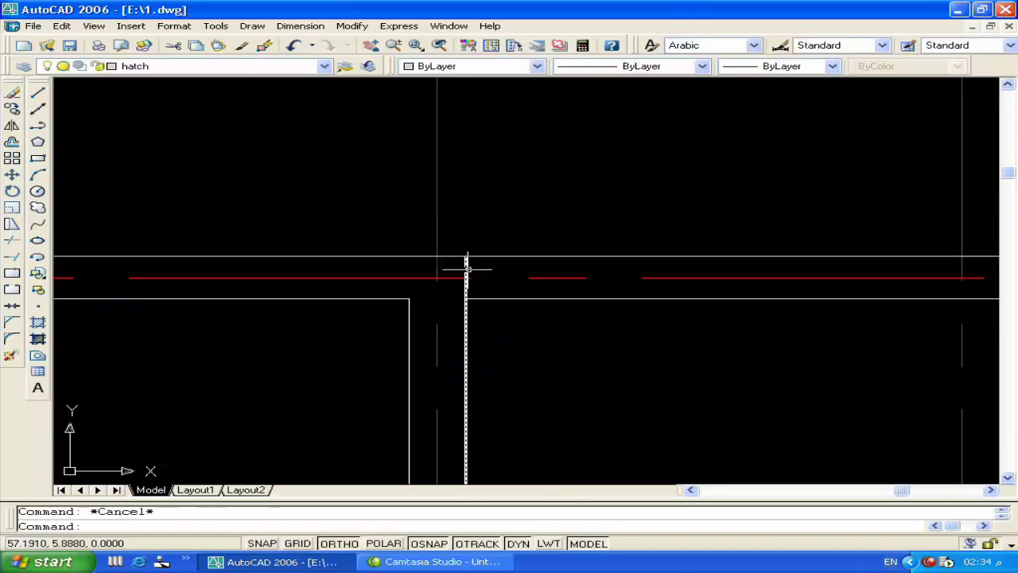
scroll(467, 269, "down", 3)
middle_click_drag(467, 269, 518, 256)
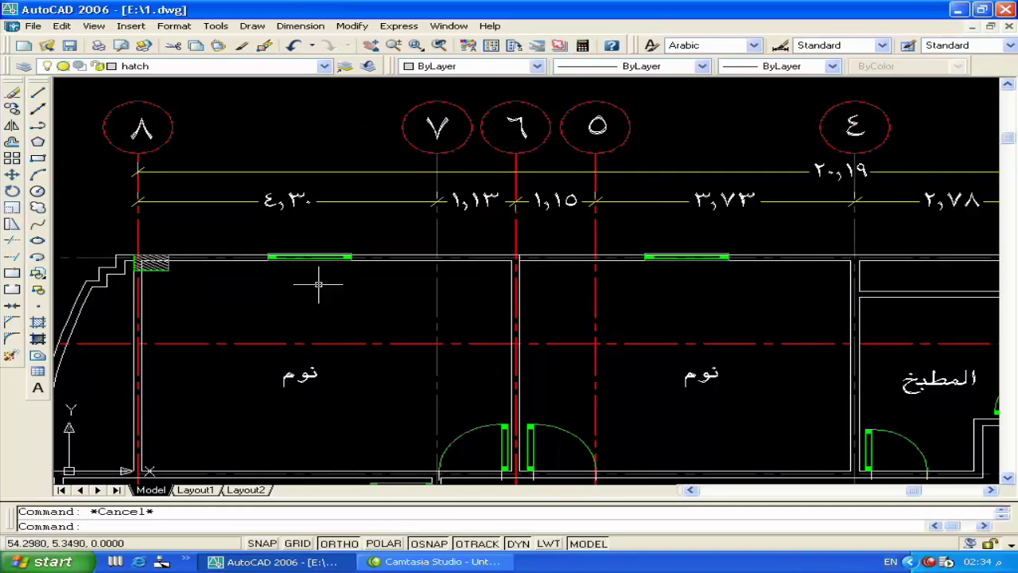
middle_click_drag(318, 284, 405, 279)
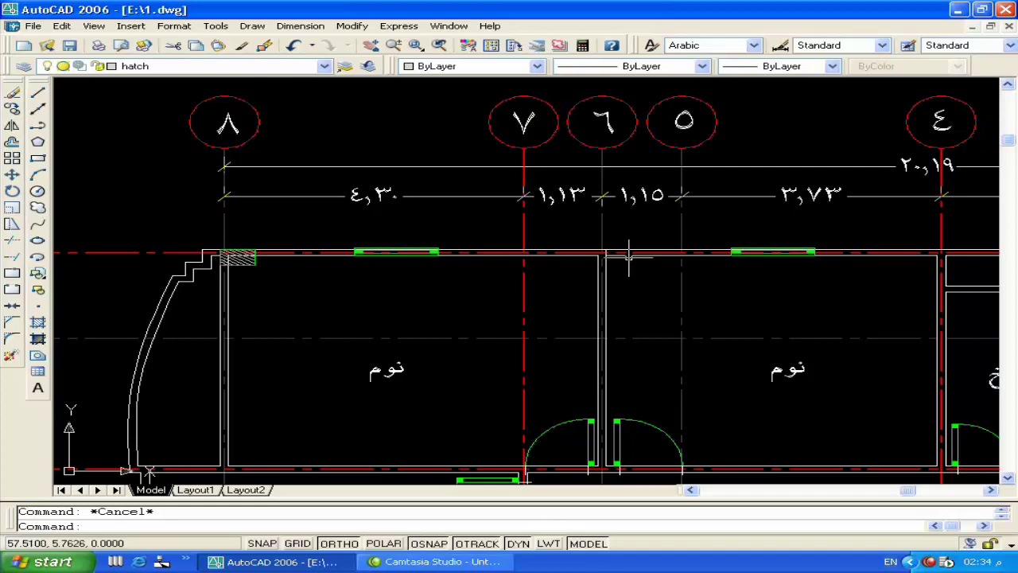
scroll(628, 256, "down", 2)
scroll(560, 293, "down", 1)
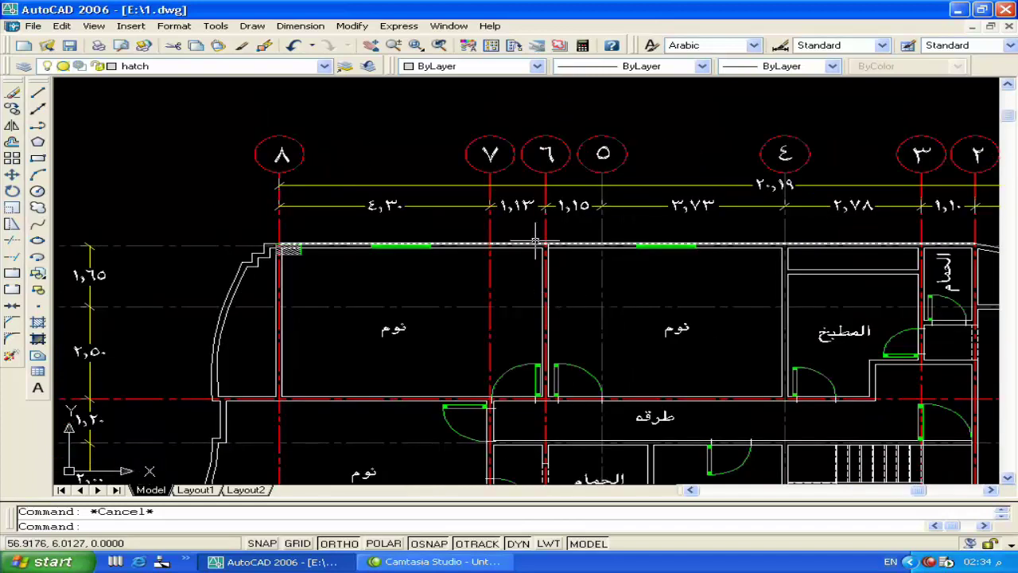
scroll(536, 241, "up", 5)
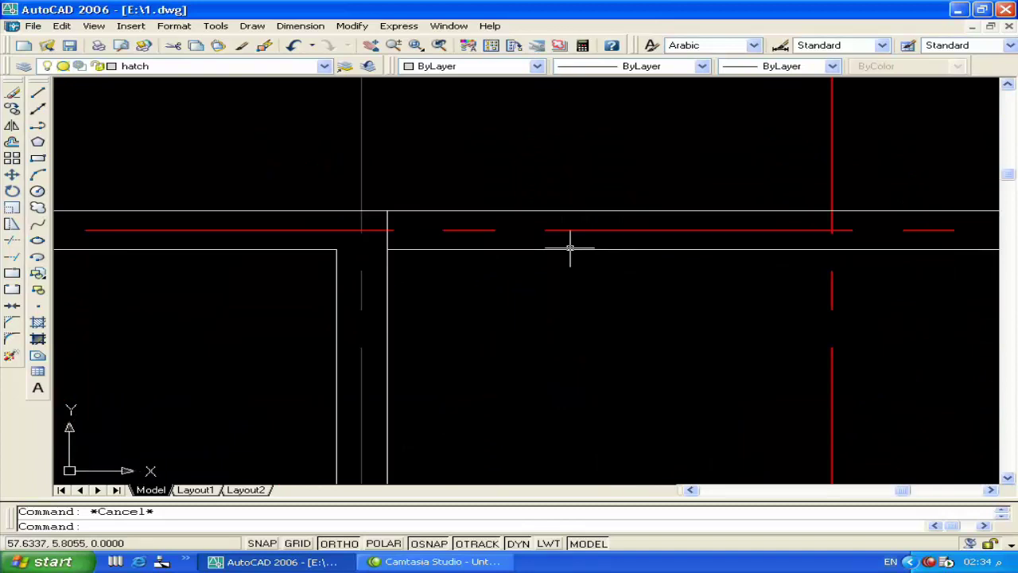
scroll(544, 264, "down", 3)
middle_click_drag(544, 264, 470, 179)
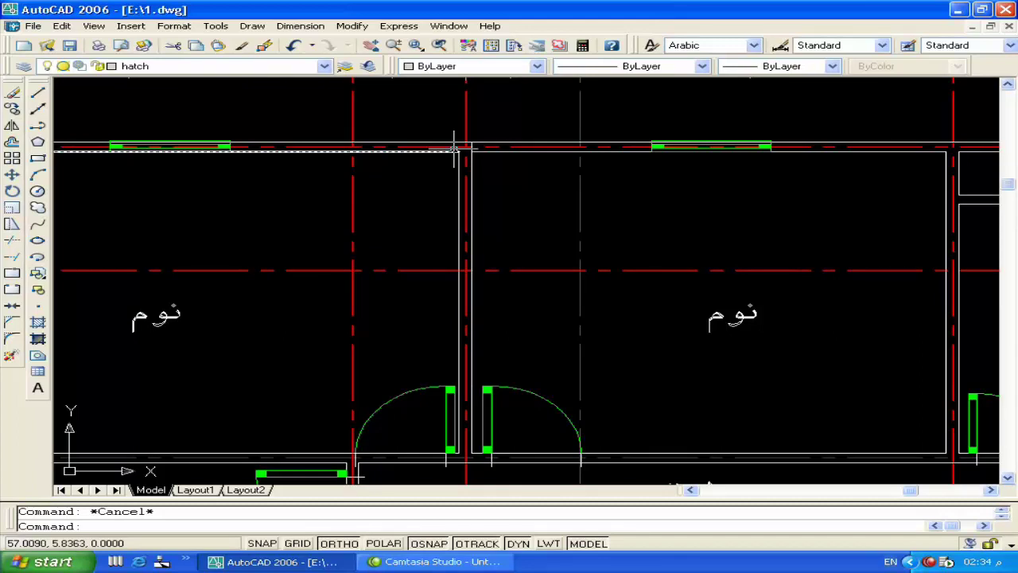
scroll(468, 143, "up", 2)
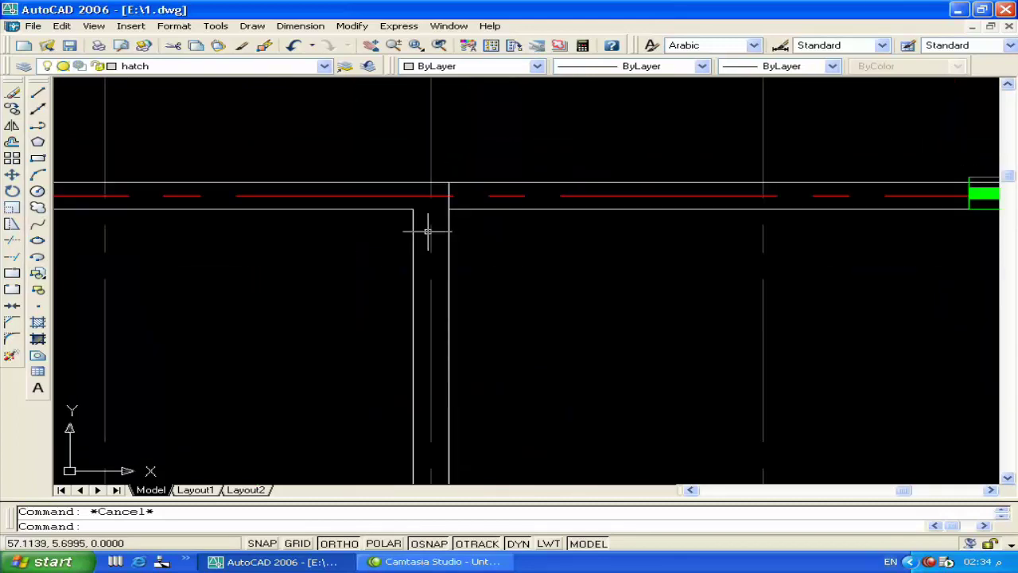
Insert a Column block at the top wall corner near axis 6, scaled -0.6 by -0.3, rotation 0.
left_click(38, 273)
key("Return")
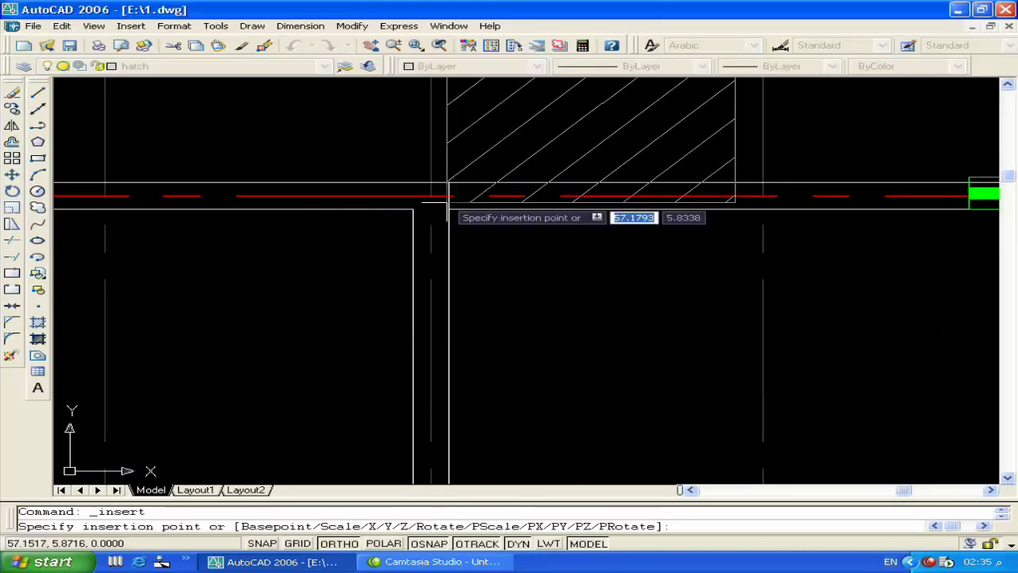
left_click(448, 182)
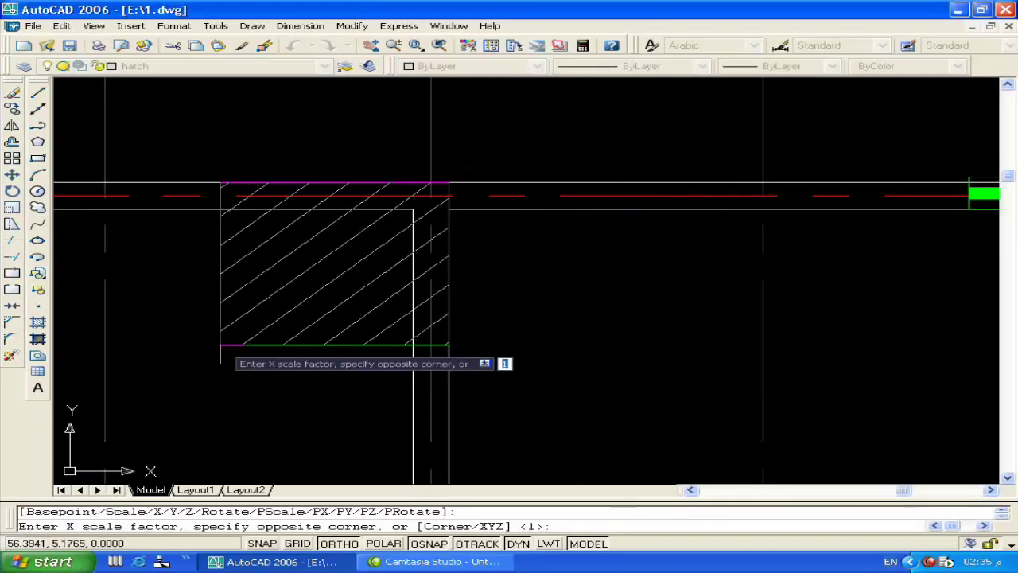
type(".6")
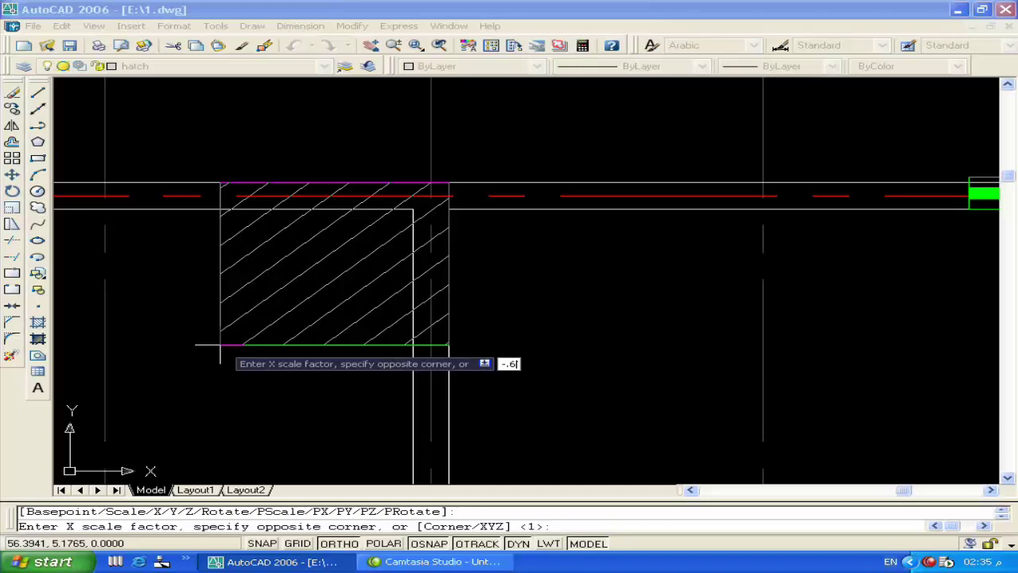
key("Return")
type("-.3")
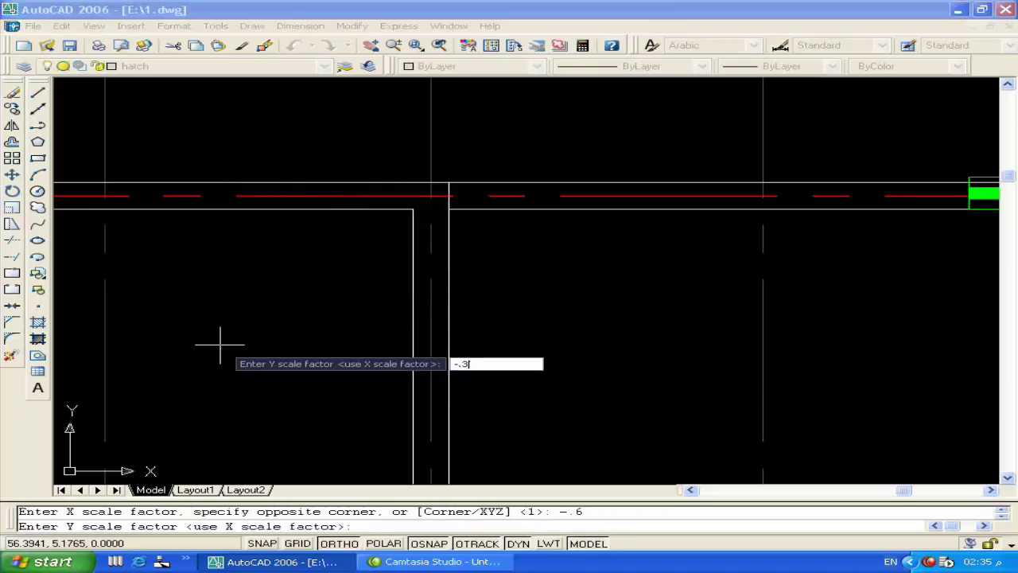
key("Return")
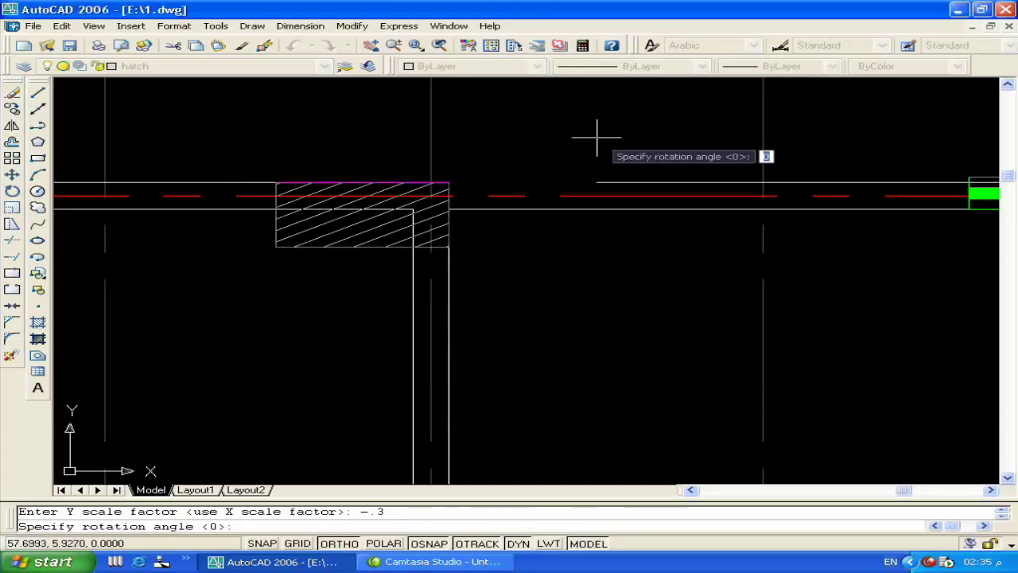
key("Return")
Zoom and pan to check the new column, cancelling an accidental wall grip edit.
scroll(597, 138, "down", 5)
middle_click_drag(668, 227, 465, 219)
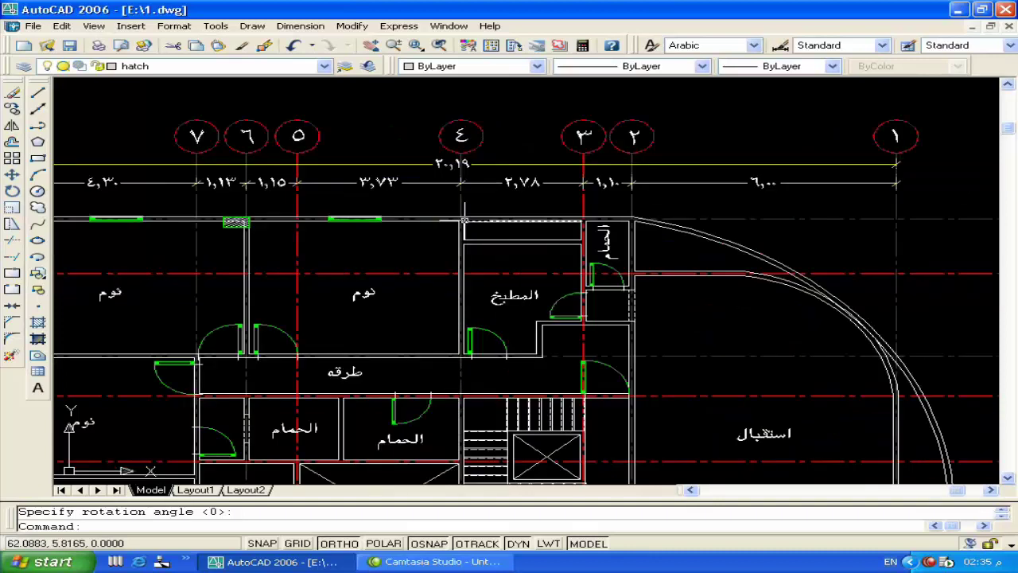
scroll(465, 218, "up", 3)
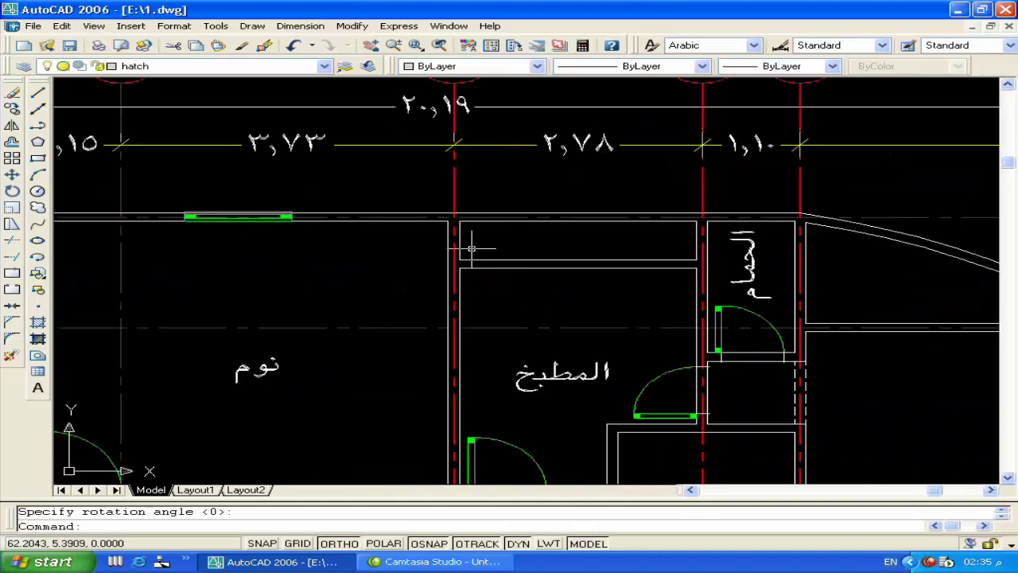
scroll(472, 249, "up", 3)
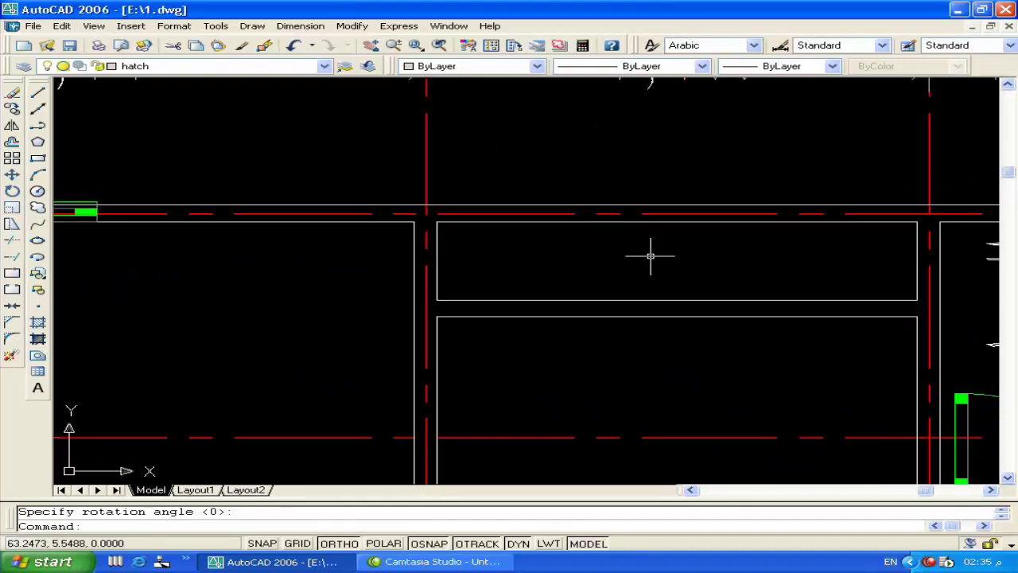
left_click(414, 256)
left_click(414, 221)
key("Escape")
key("Escape")
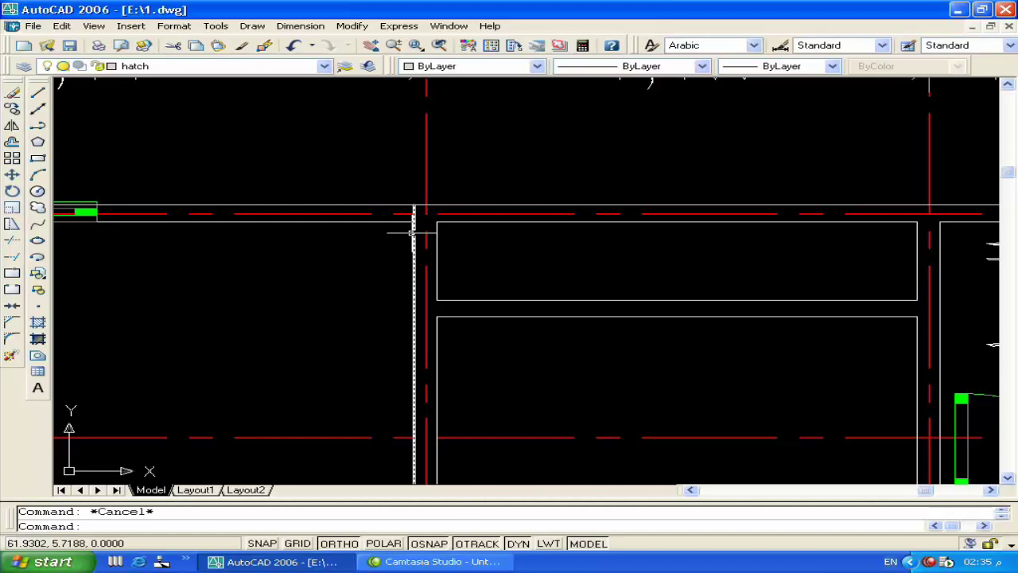
scroll(412, 233, "up", 2)
Insert a Column block at the top wall corner on axis 4 with Y scale -0.3, rotation 0.
left_click(38, 273)
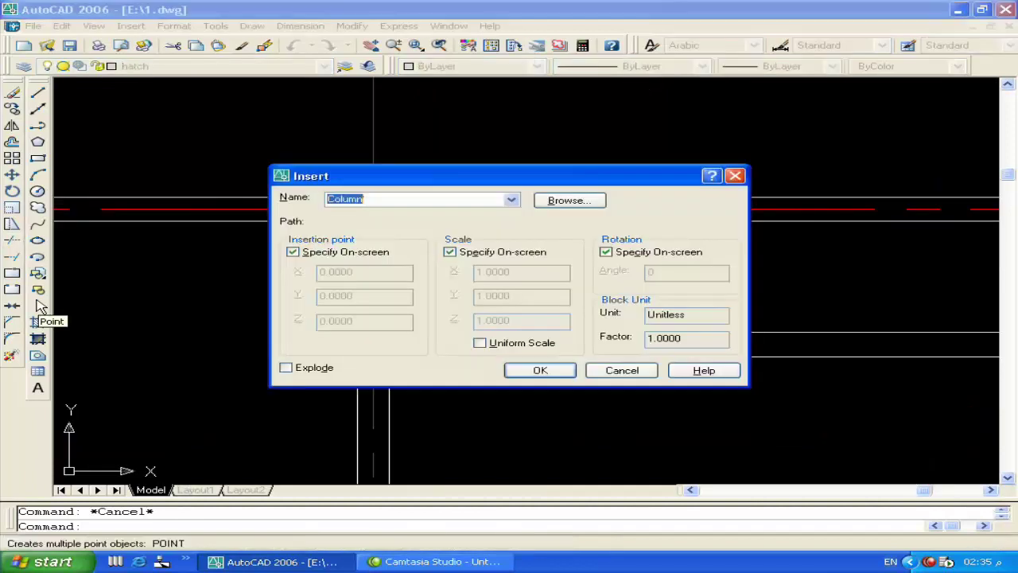
left_click(538, 370)
left_click(358, 196)
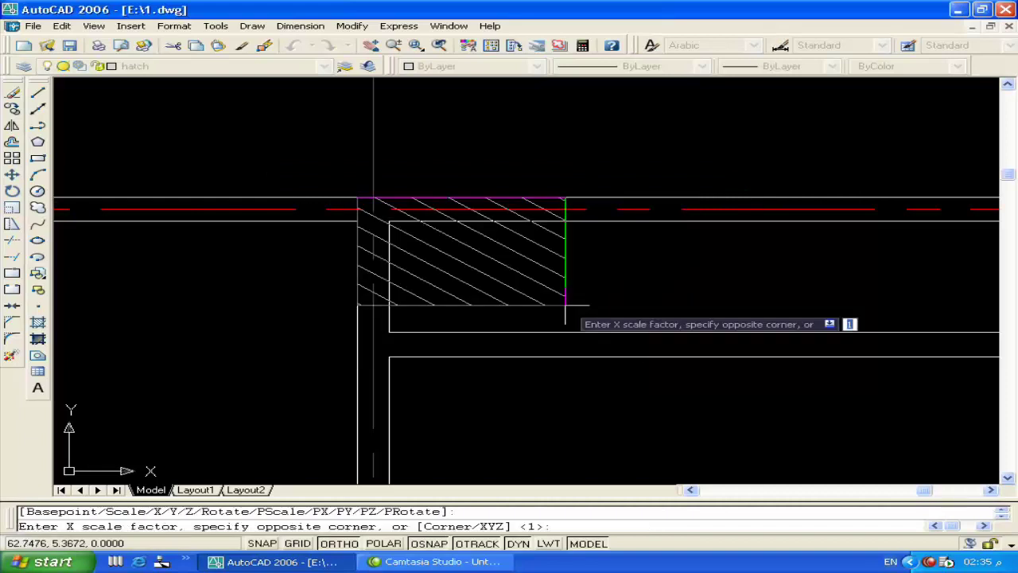
type("6")
key("Return")
type("-.")
type("6")
key("Return")
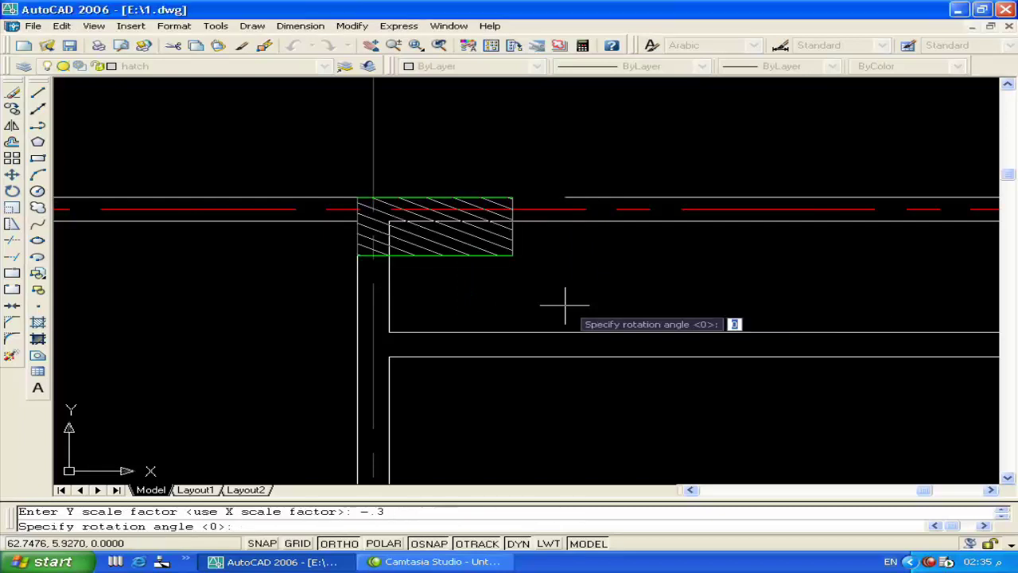
key("Return")
Pan and zoom across the plan to review the column and the left-hand rooms.
middle_click_drag(532, 288, 650, 234)
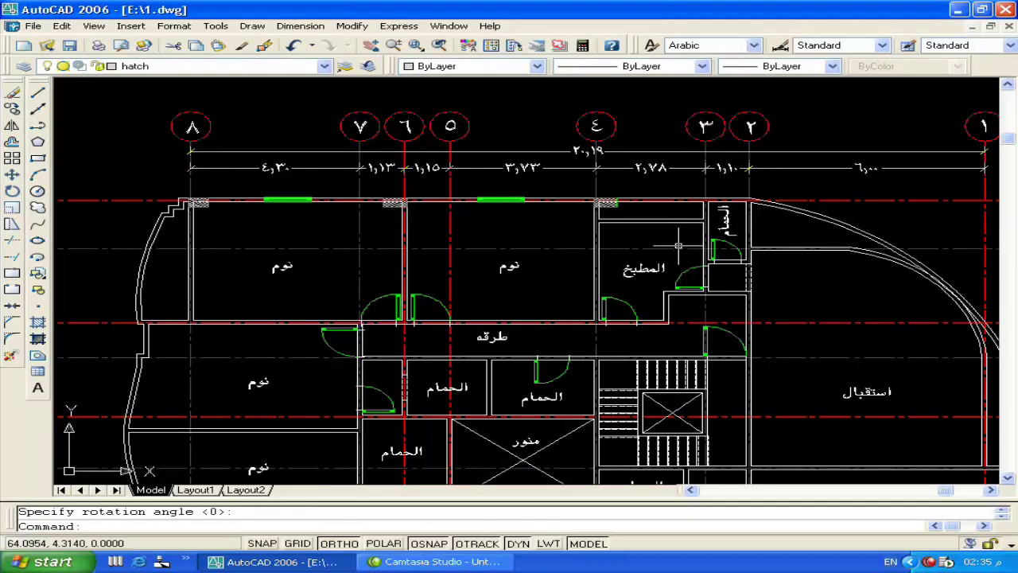
middle_click_drag(679, 314, 603, 306)
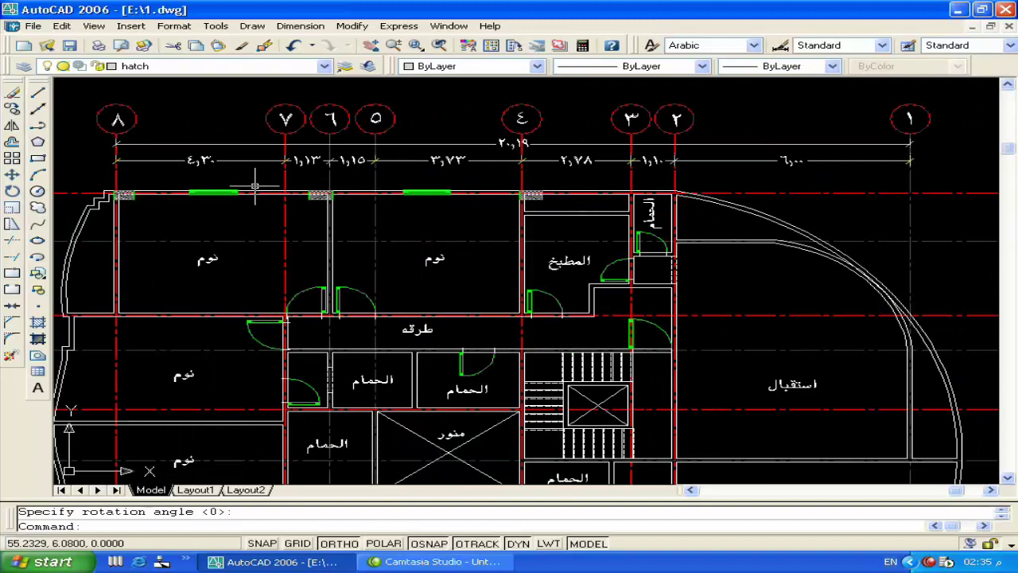
middle_click_drag(342, 238, 316, 224)
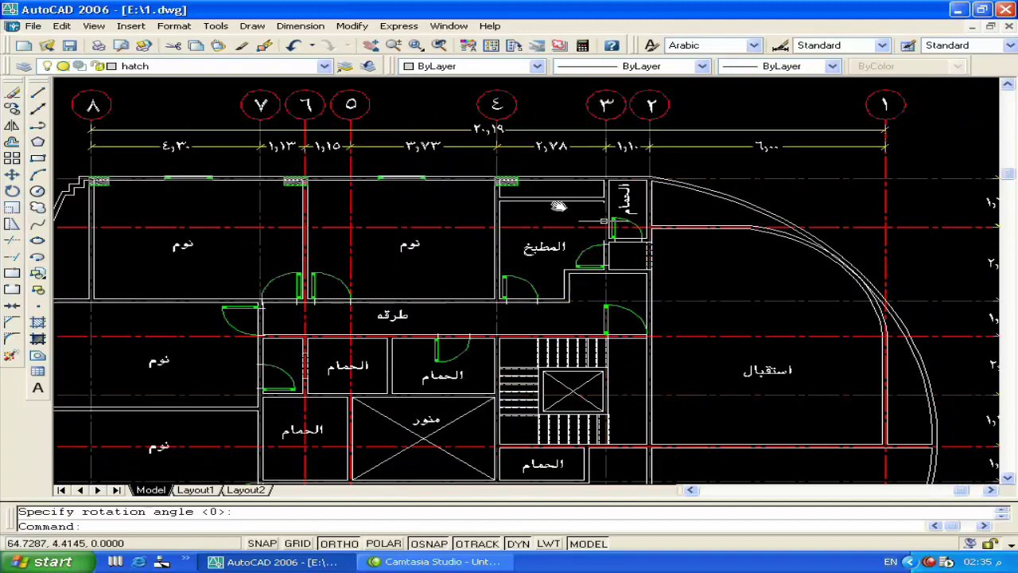
middle_click_drag(604, 223, 552, 198)
scroll(551, 198, "down", 3)
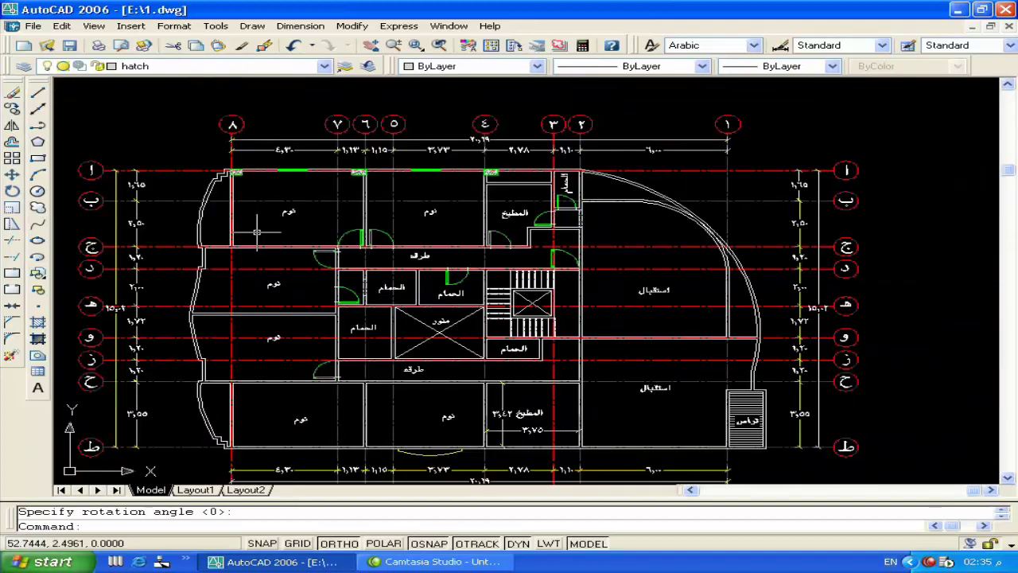
scroll(397, 259, "up", 4)
mouse_move(397, 260)
middle_mouse_down()
mouse_move(358, 341)
mouse_move(307, 325)
middle_mouse_up()
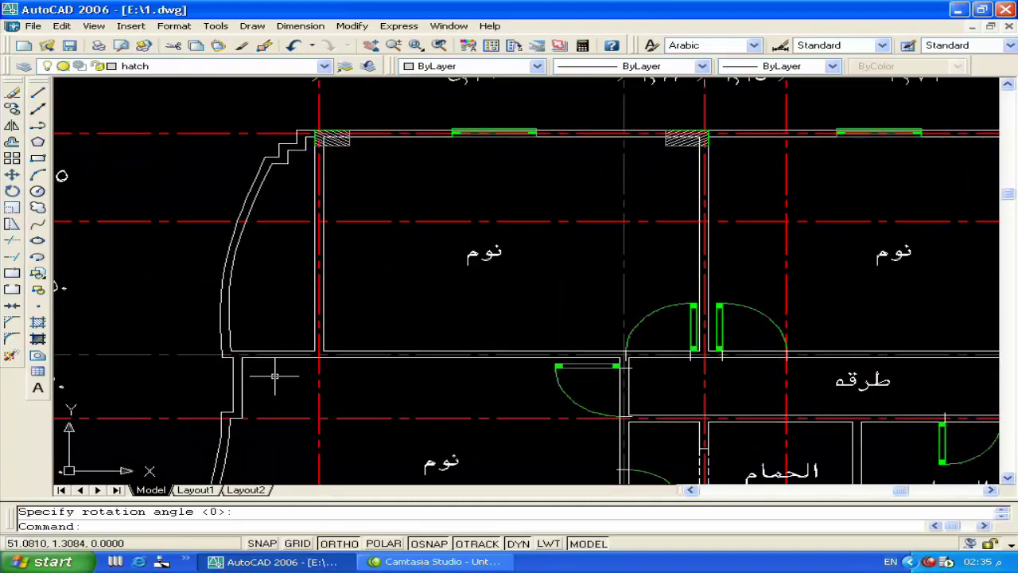
scroll(284, 346, "up", 4)
left_click(218, 326)
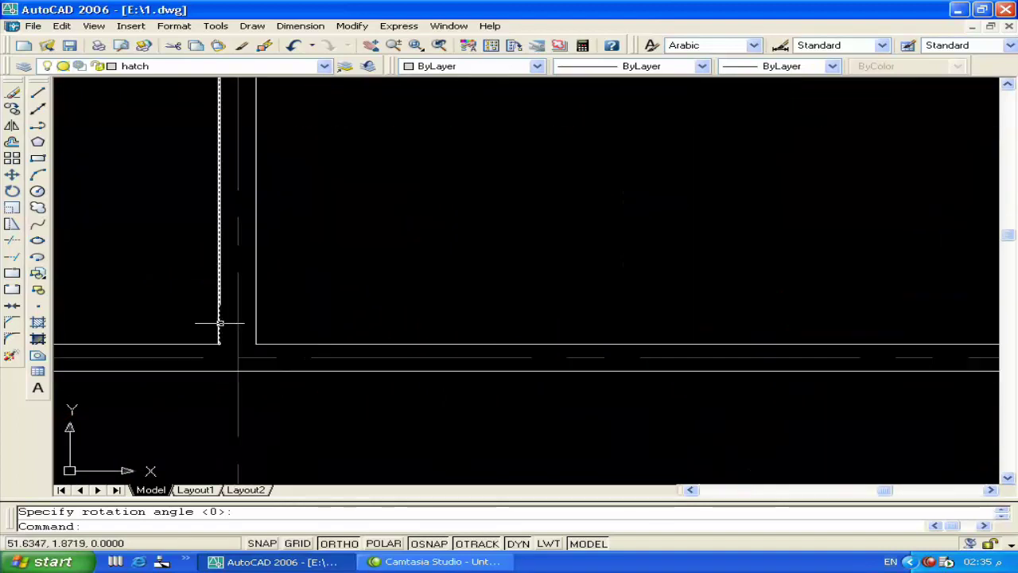
left_click(220, 344)
key("Escape")
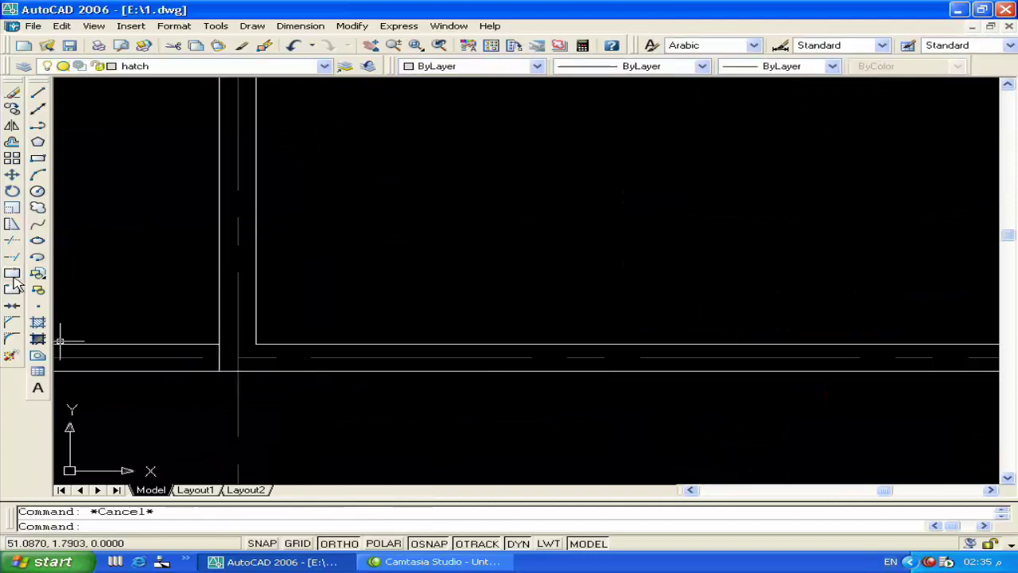
Insert a Column block at the corridor wall corner on axis 8, scaled 0.6 by 0.3.
left_click(37, 326)
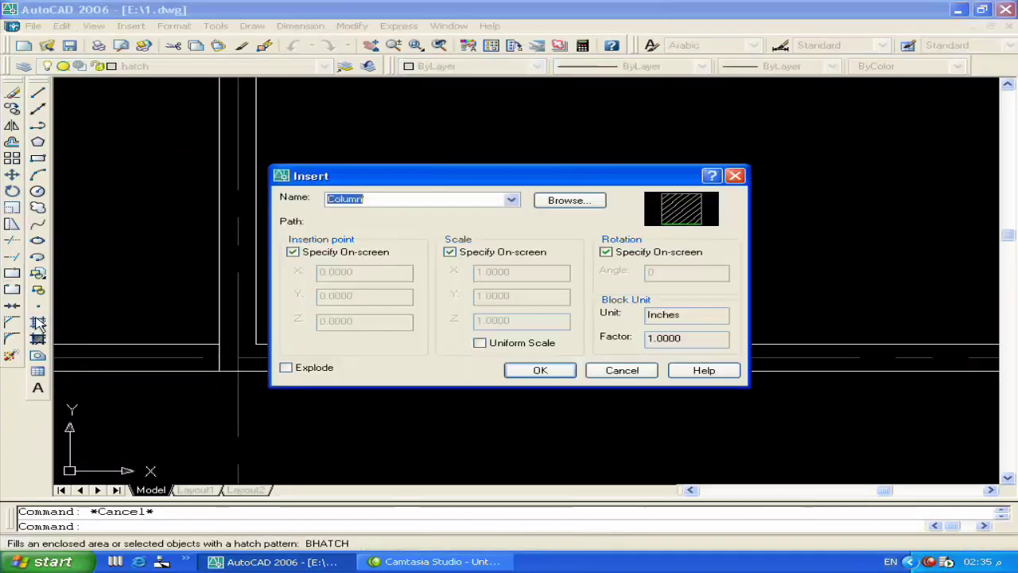
left_click(549, 374)
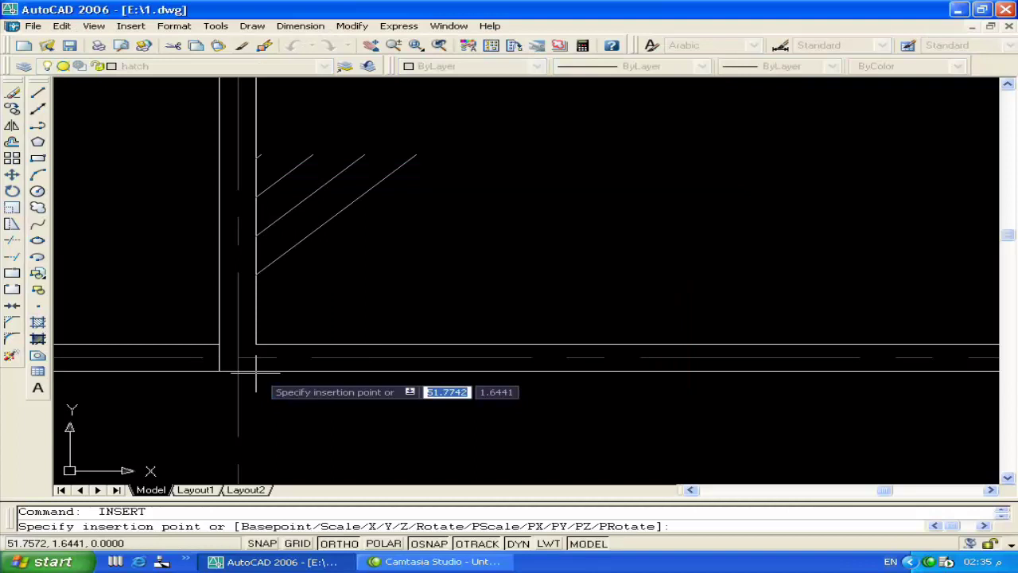
left_click(219, 371)
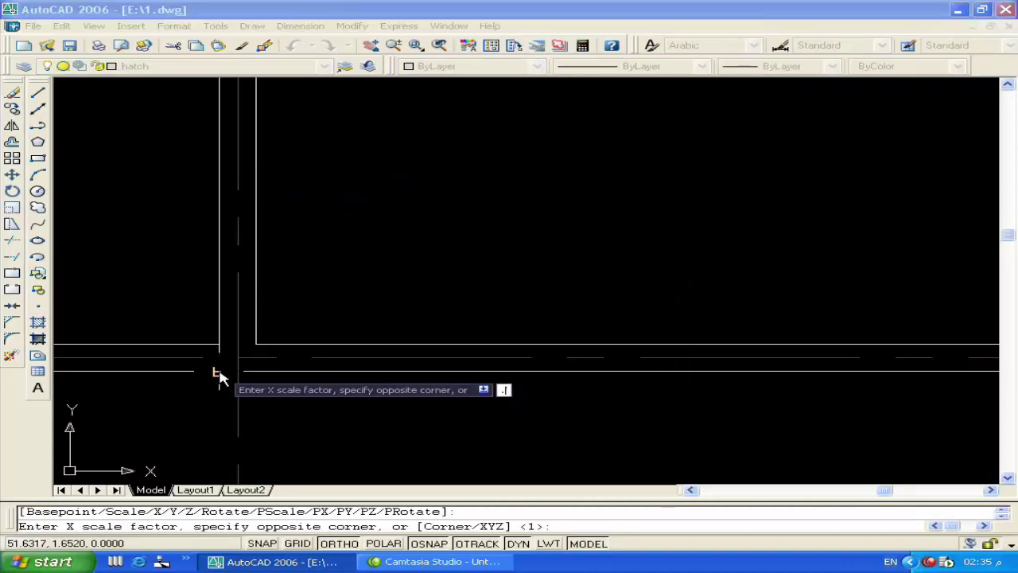
type(".6")
key("Return")
type(".6")
key("Return")
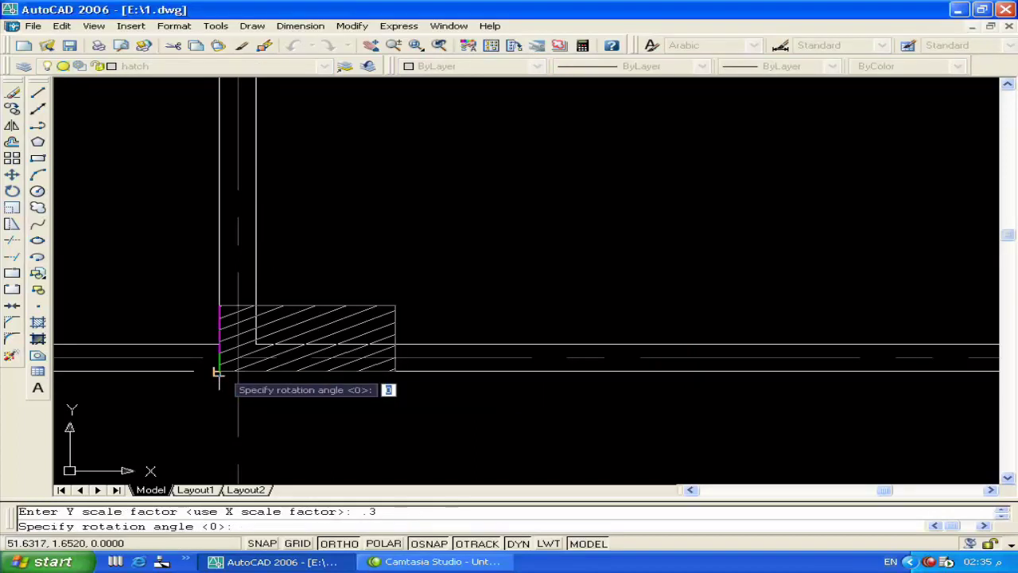
key("Return")
Pan and zoom to bring the double door into view.
middle_click_drag(464, 301, 318, 294)
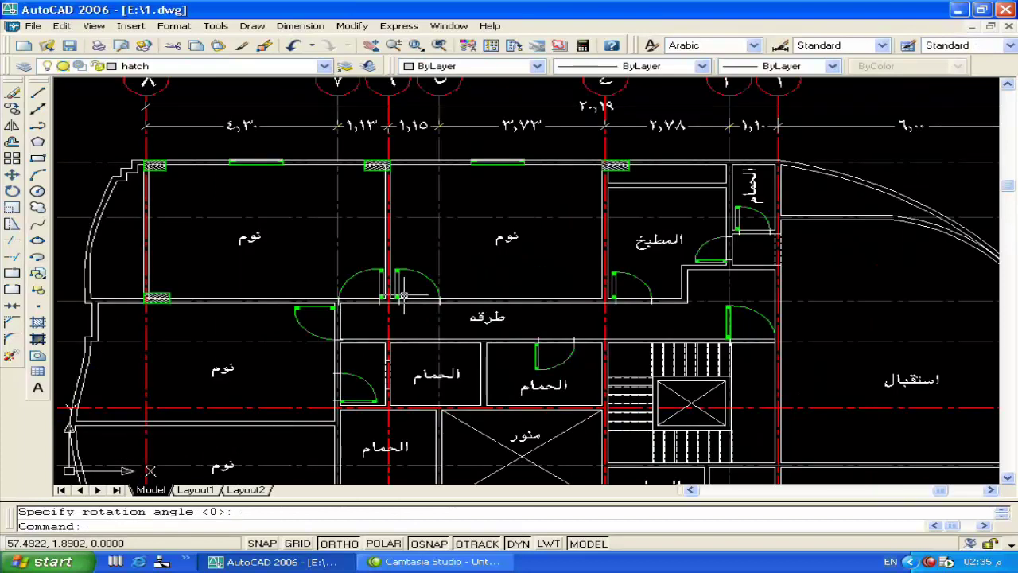
scroll(371, 261, "up", 3)
scroll(371, 261, "down", 5)
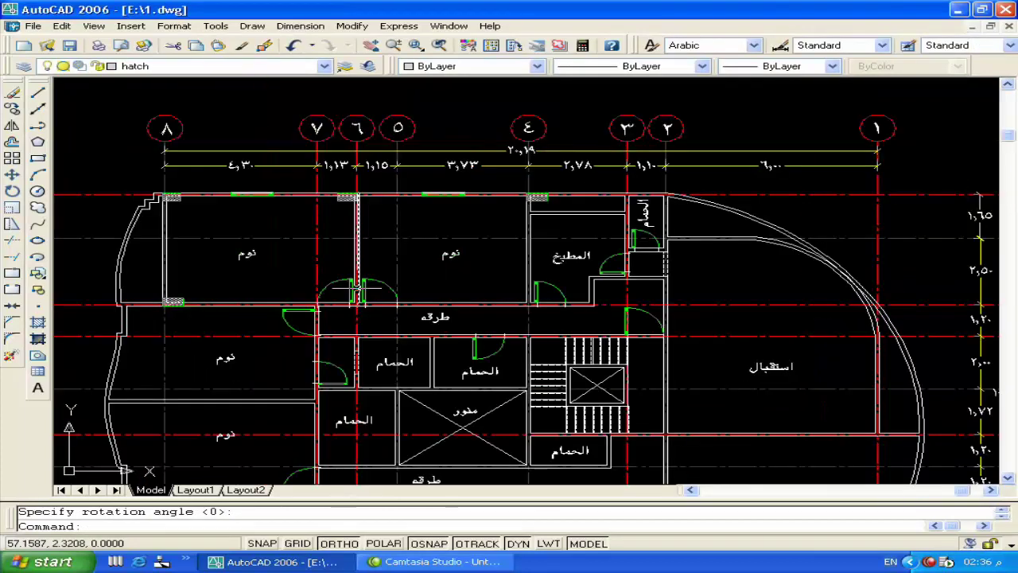
scroll(355, 285, "up", 7)
scroll(354, 284, "down", 1)
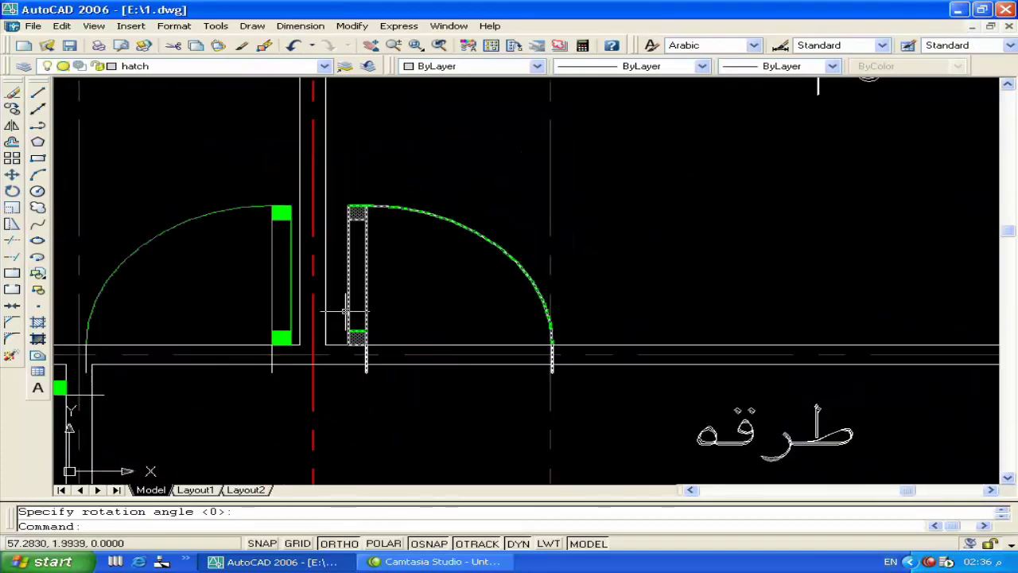
scroll(246, 341, "down", 2)
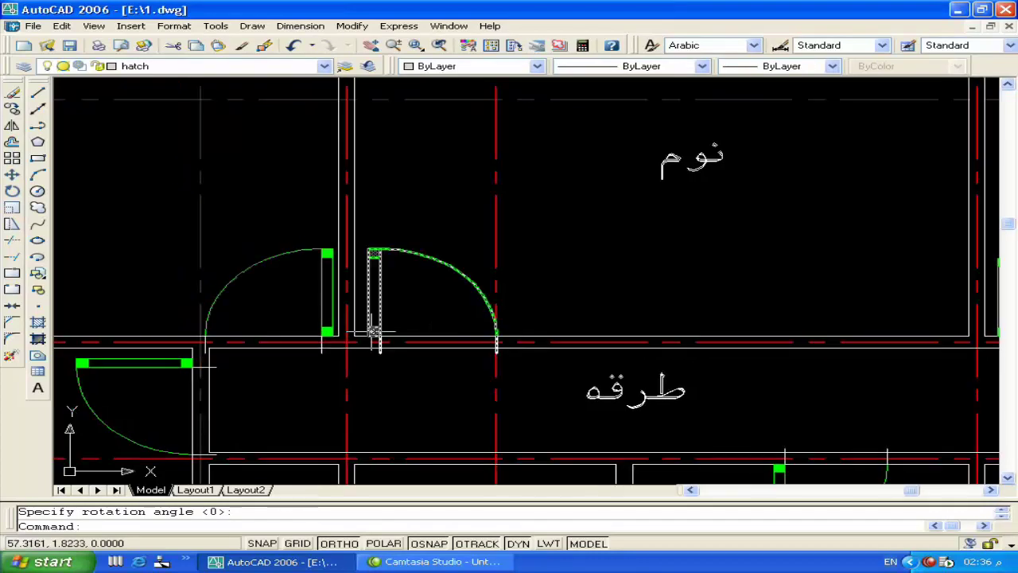
scroll(347, 335, "up", 5)
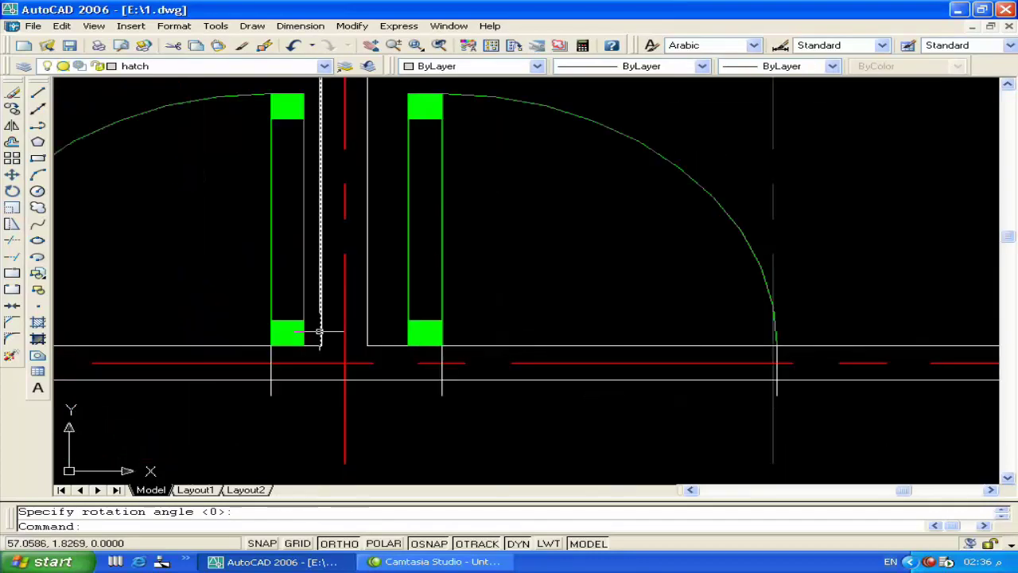
left_click(319, 331)
left_click(321, 345)
key("Escape")
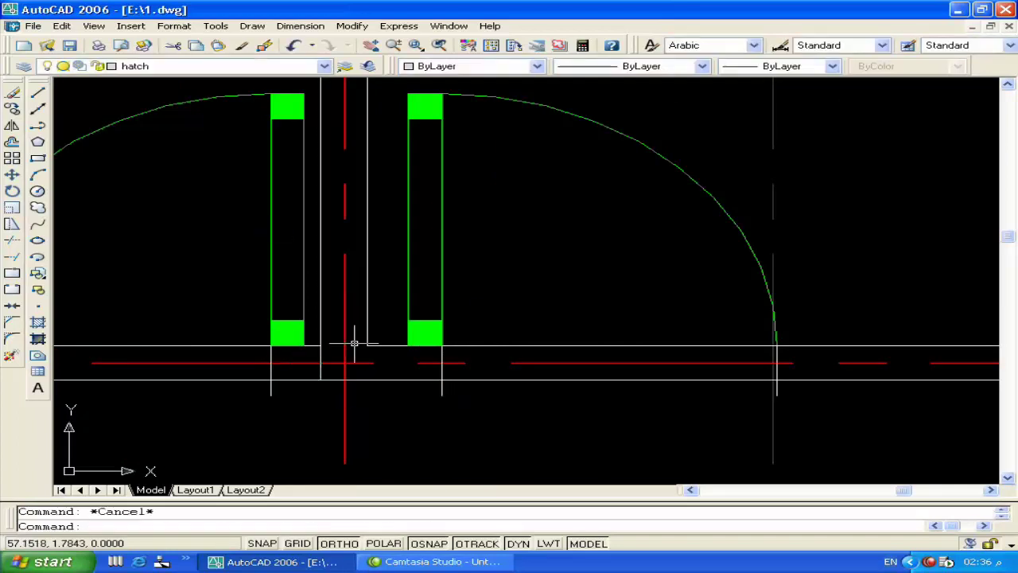
scroll(484, 289, "down", 4)
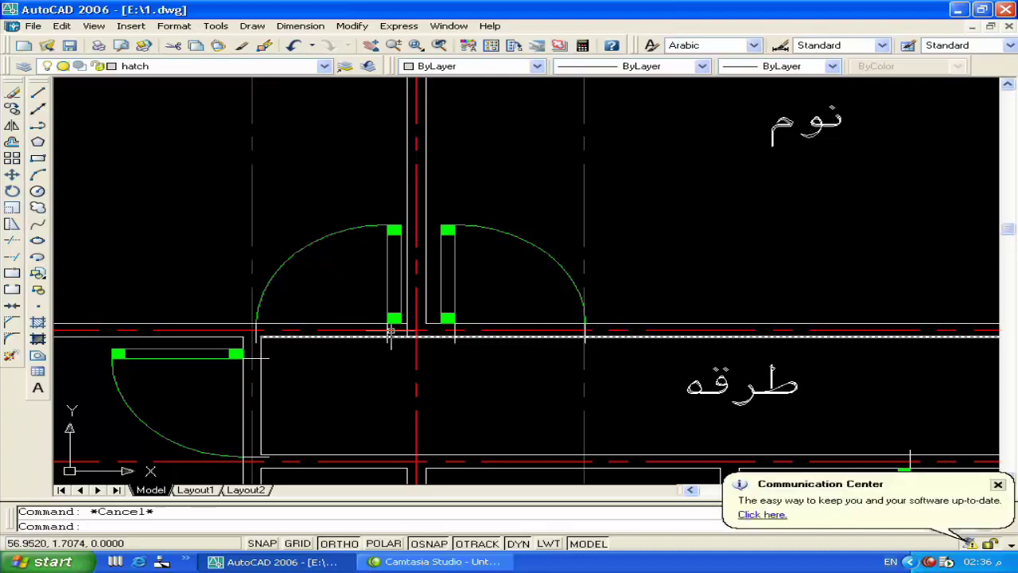
scroll(391, 332, "up", 2)
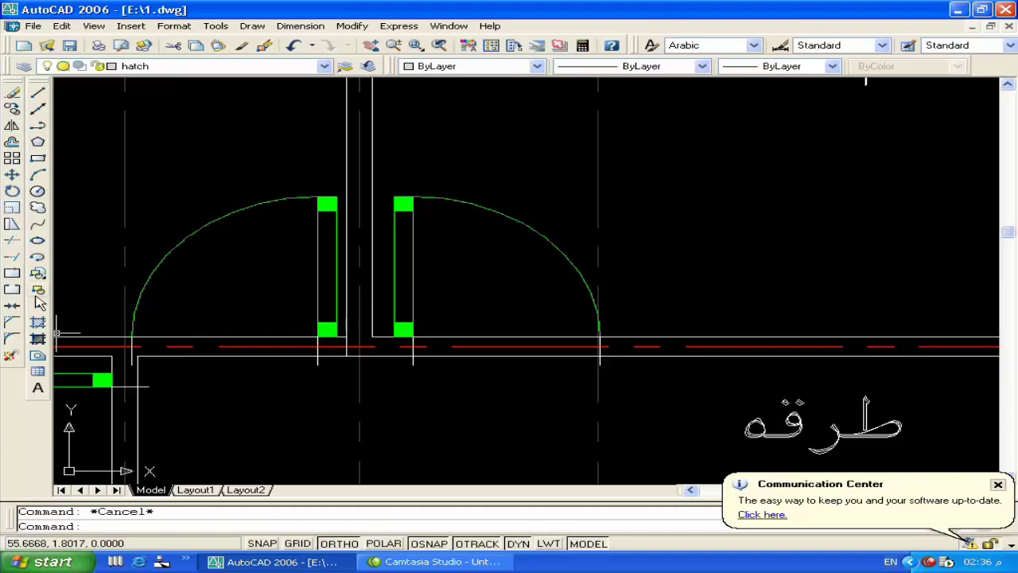
Insert a Column block at the wall end between the door leaves, scaled 0.3 by 0.6.
left_click(38, 291)
left_click(539, 368)
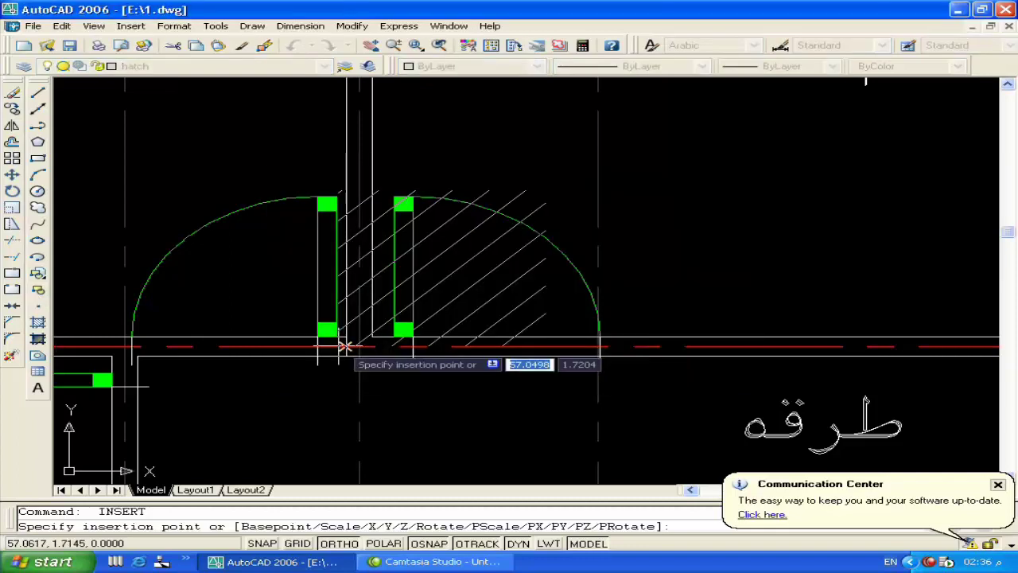
left_click(343, 347)
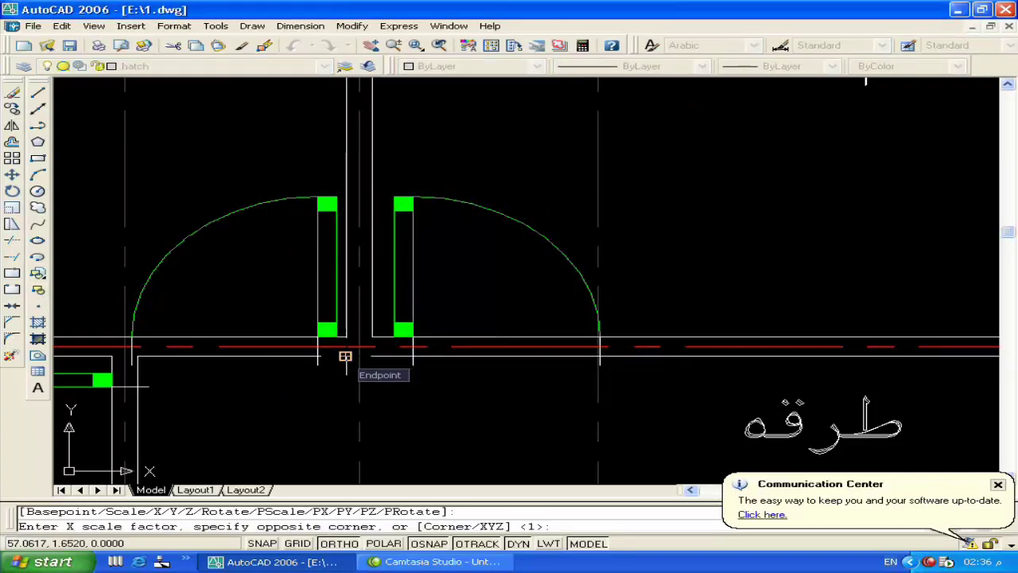
type(".3")
key("Return")
type(".")
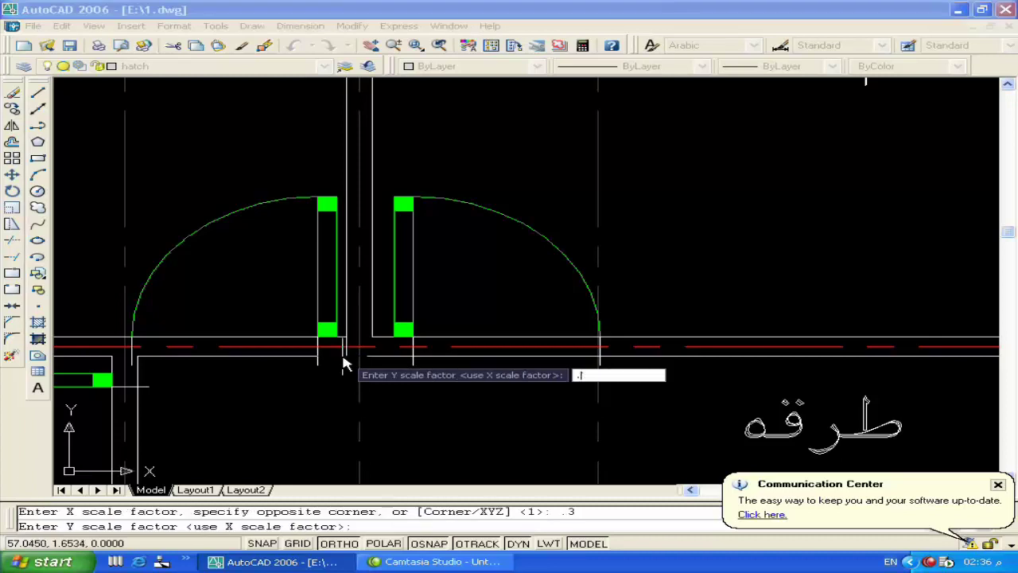
type("6")
key("Return")
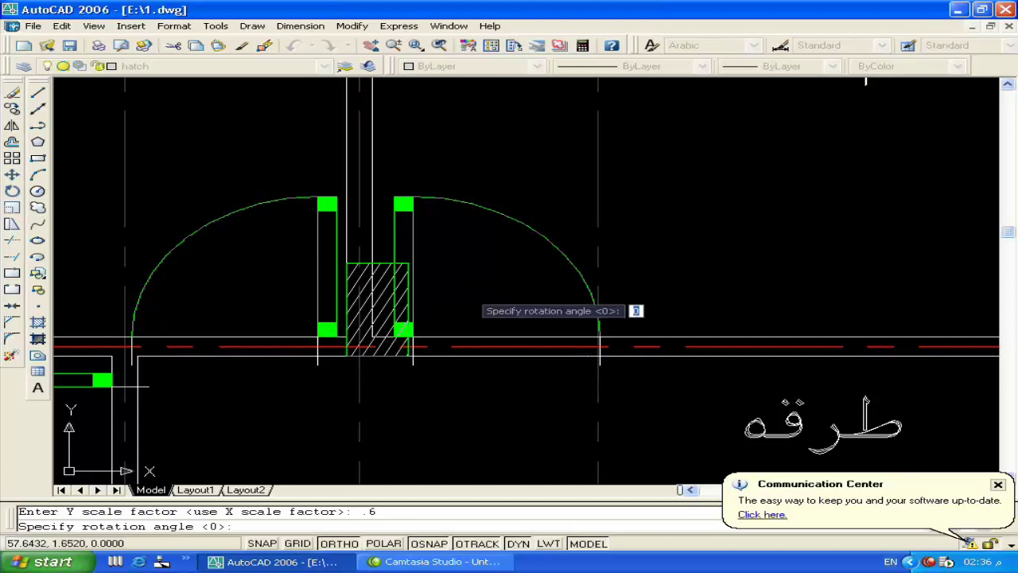
key("Return")
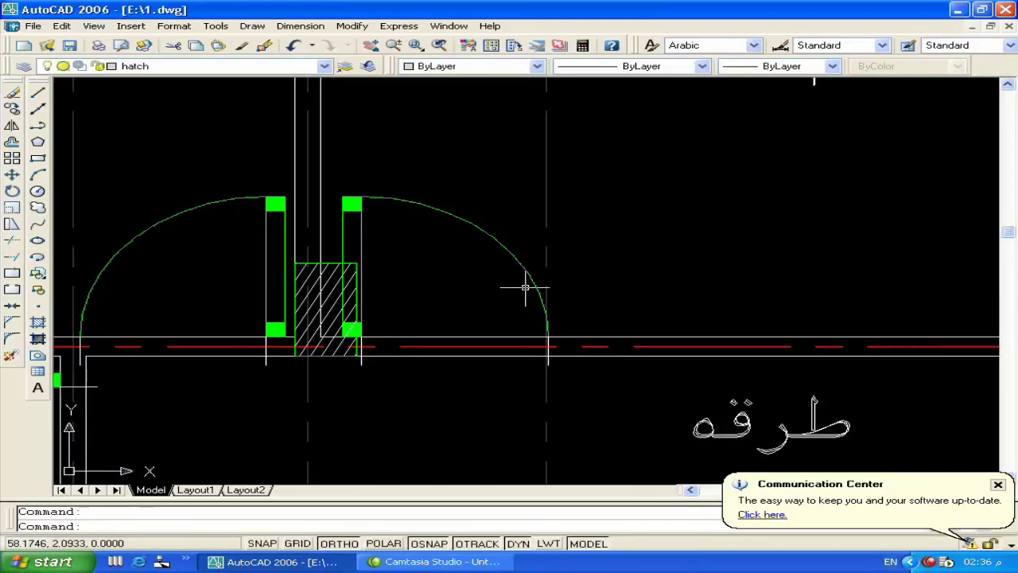
middle_click_drag(488, 287, 528, 281)
Move the right door leaf and its arc further right with MOVE.
type("m")
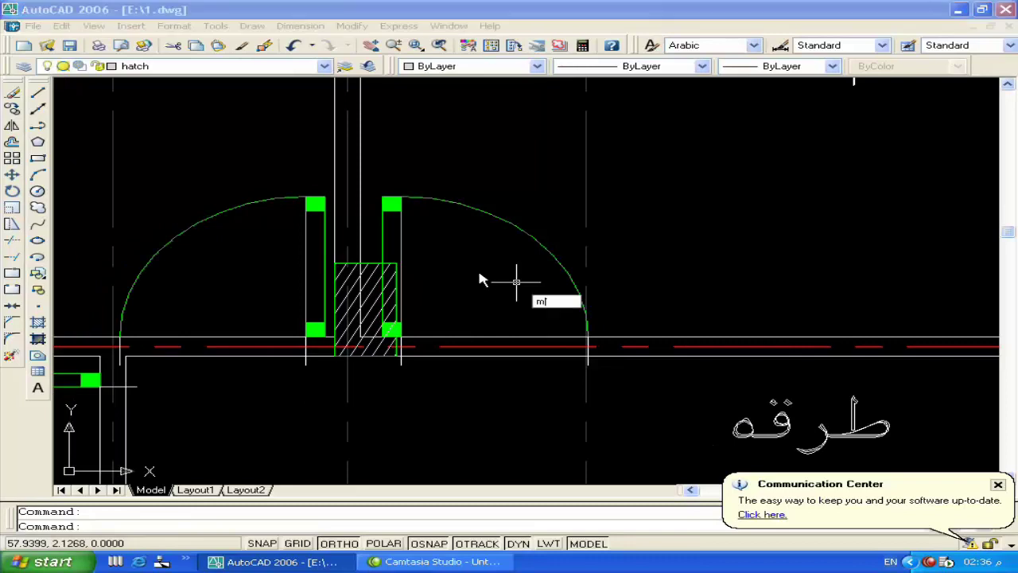
key("Return")
left_click(528, 191)
left_click(390, 228)
key("Return")
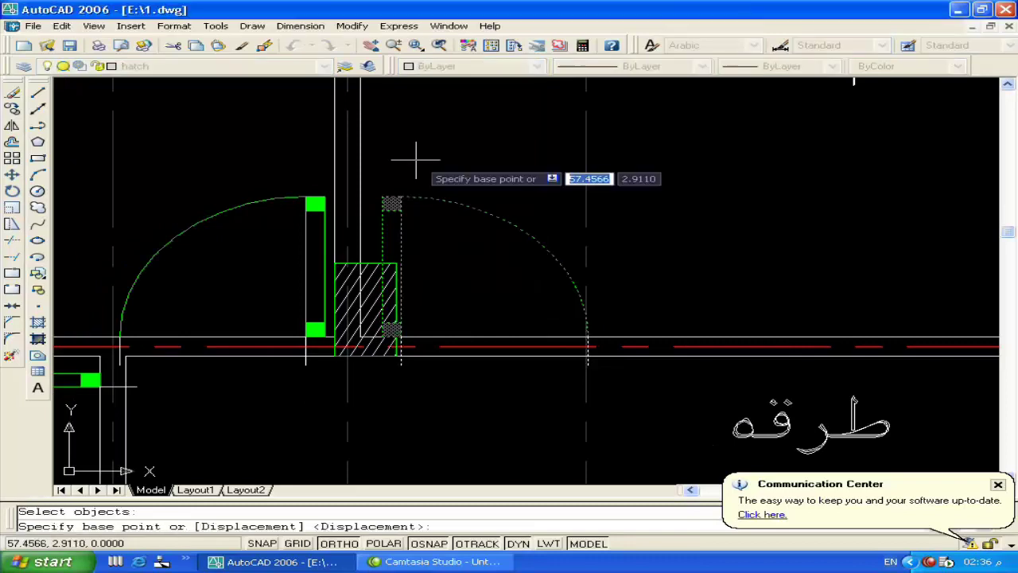
left_click(441, 158)
left_click(461, 156)
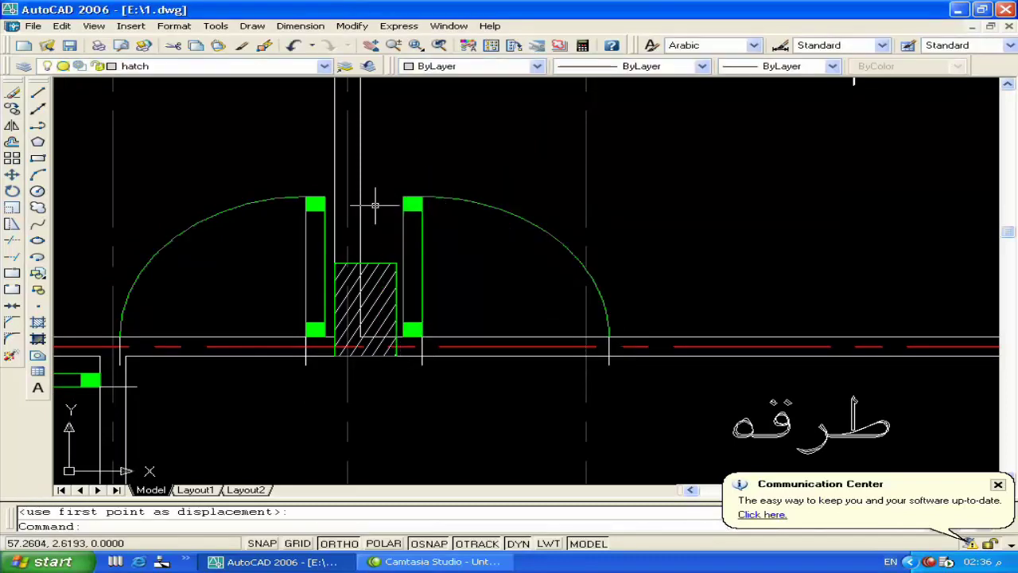
Zoom in and out around the kitchen area of the floor plan.
scroll(341, 347, "down", 3)
scroll(341, 347, "down", 3)
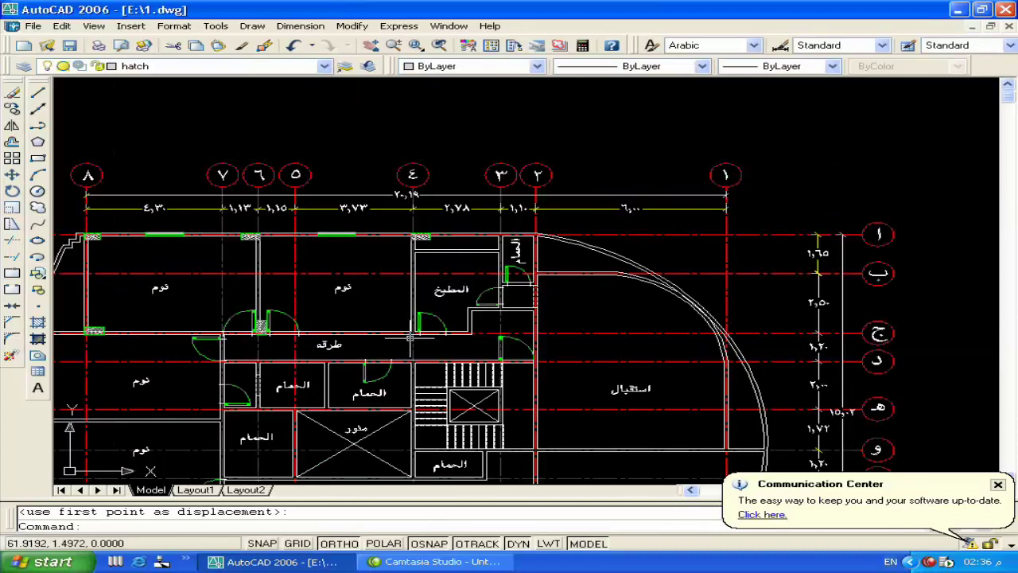
scroll(410, 339, "up", 5)
scroll(413, 341, "down", 3)
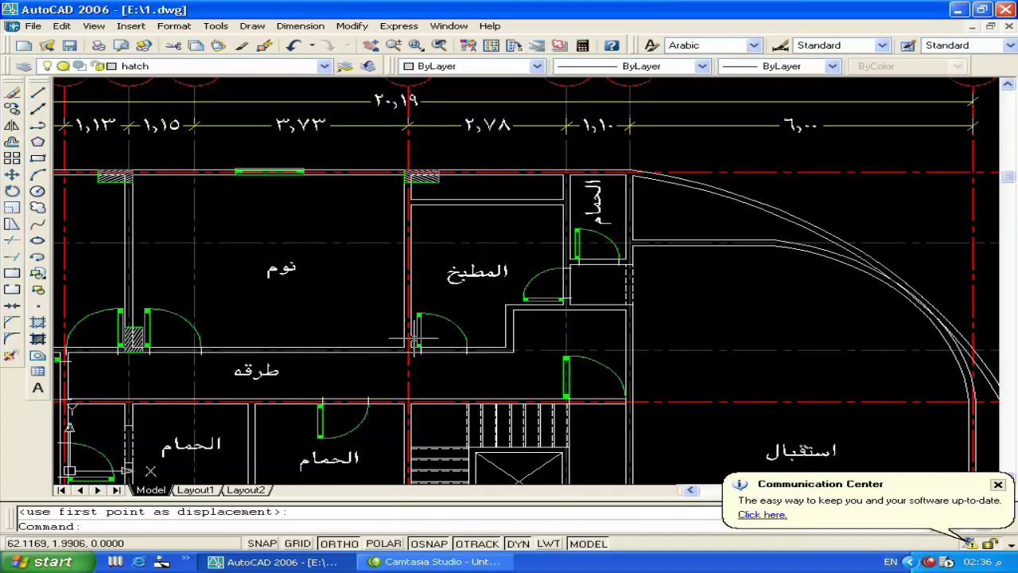
scroll(414, 340, "down", 2)
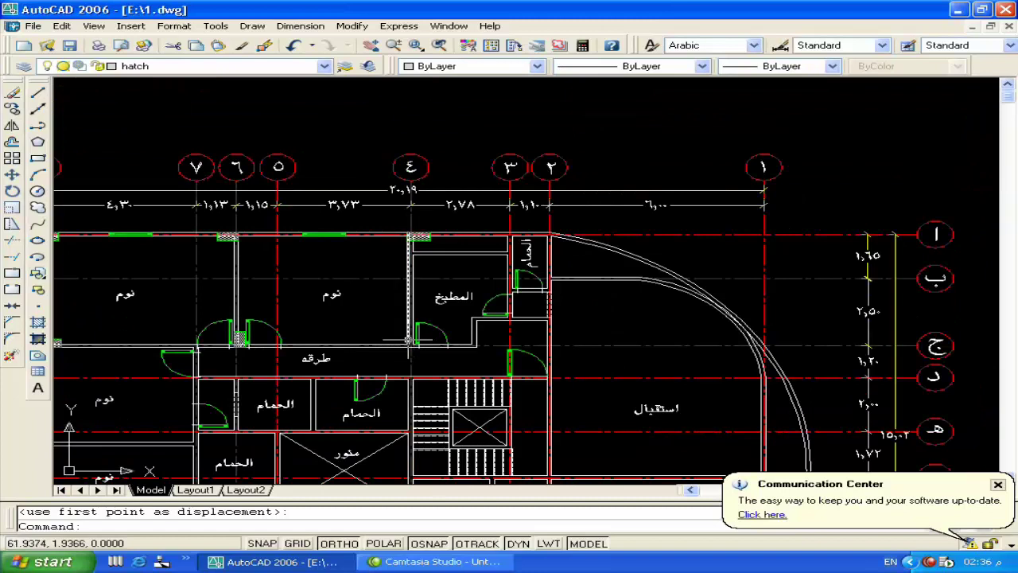
scroll(408, 339, "up", 3)
scroll(414, 337, "up", 2)
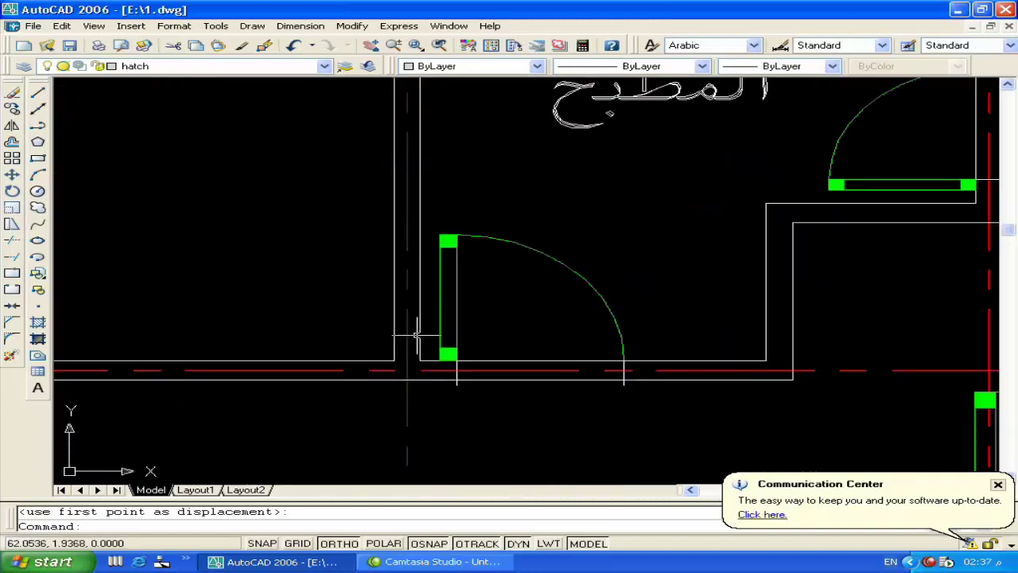
scroll(415, 331, "down", 5)
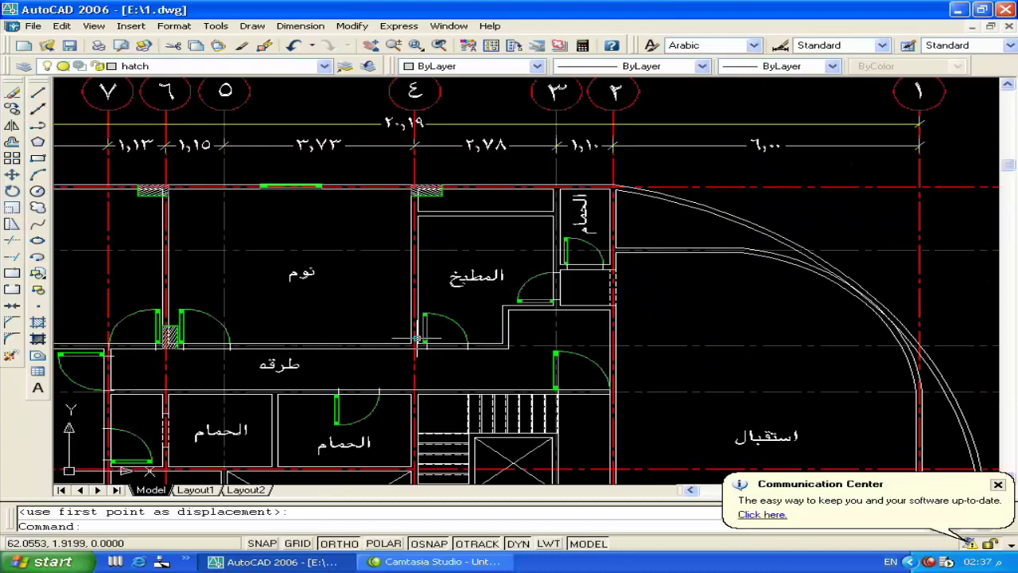
scroll(415, 339, "up", 1)
scroll(447, 375, "up", 1)
Pan to the kitchen door, then select a wall line's grip and cancel.
mouse_move(450, 378)
middle_mouse_down()
mouse_move(427, 397)
mouse_move(442, 421)
mouse_move(441, 377)
mouse_move(453, 381)
middle_mouse_up()
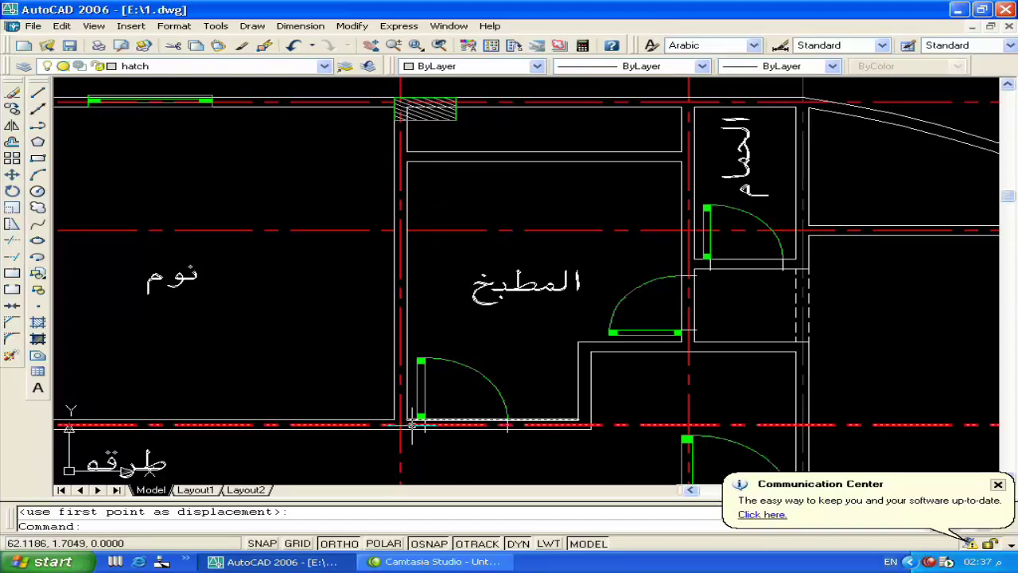
left_click(406, 417)
left_click(407, 419)
key("Escape")
key("Escape")
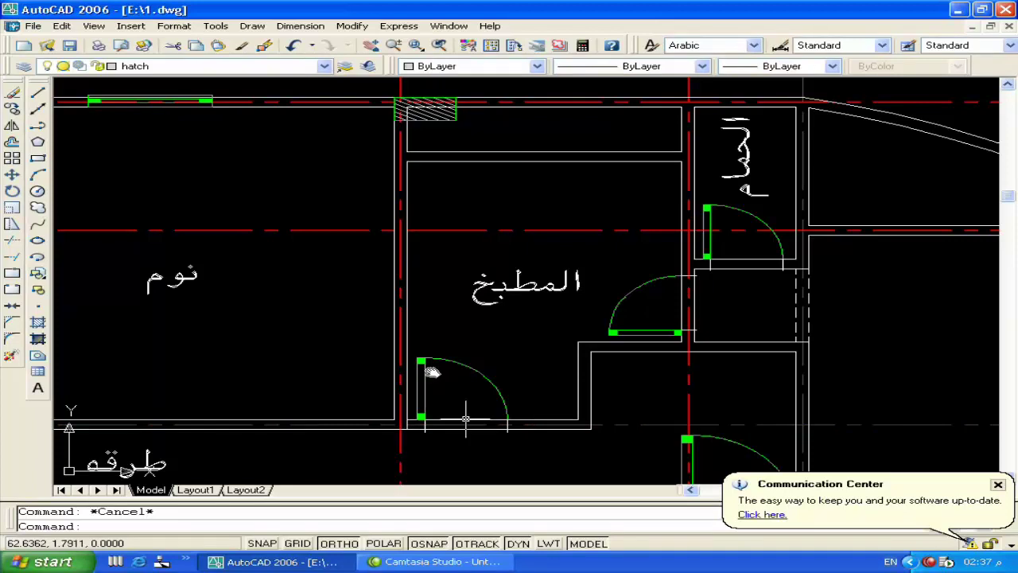
Window-select the kitchen door and move it to the right.
scroll(487, 457, "up", 2)
left_click(454, 314)
left_click(420, 288)
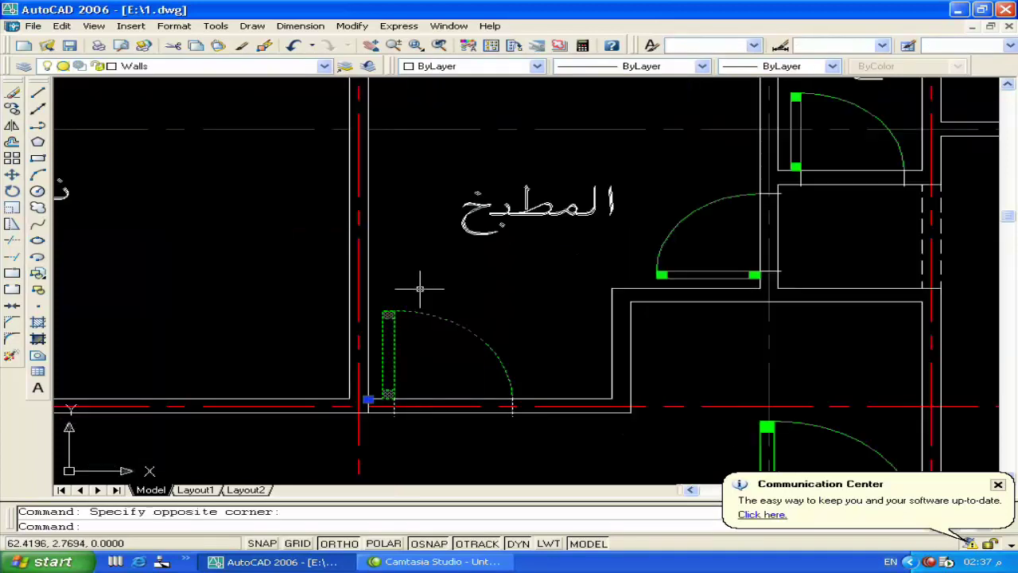
type("m")
key("Return")
left_click(415, 286)
left_click(446, 287)
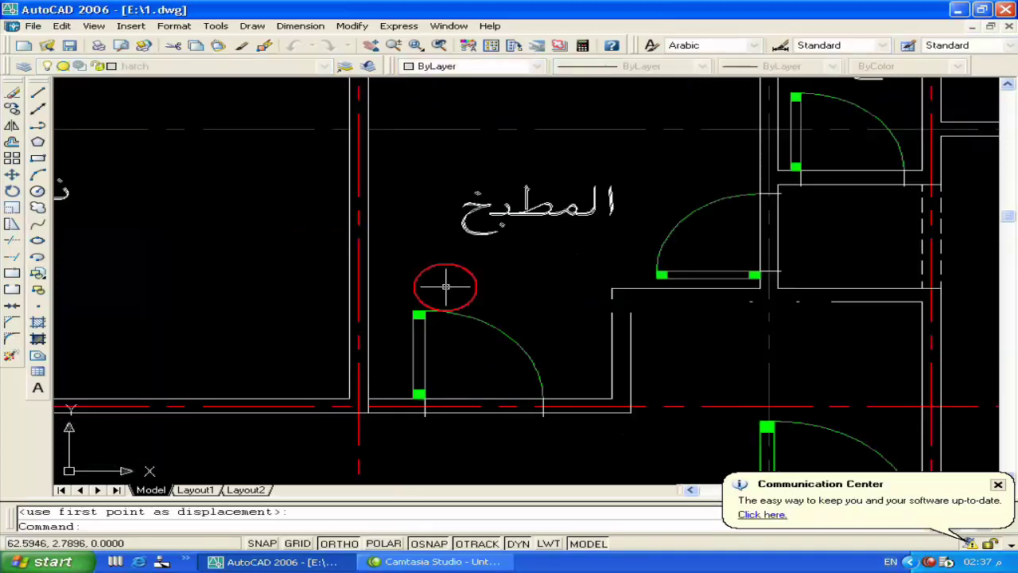
left_click(350, 319)
left_click(350, 402)
key("Escape")
Insert the Column block at the wall corner with X scale 0.3, Y scale 0.7, rotation 0.
type("i")
key("Return")
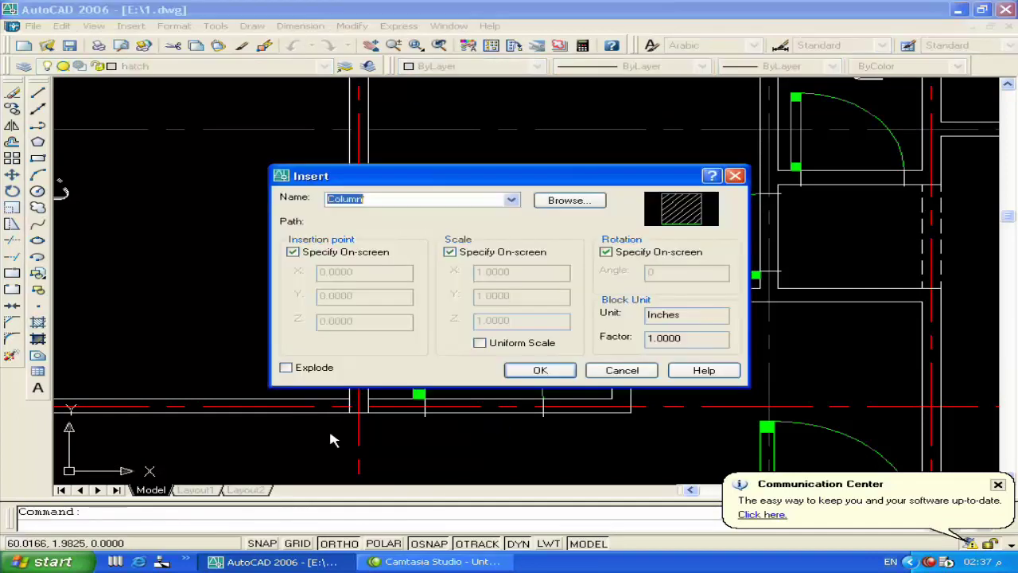
key("Return")
left_click(349, 412)
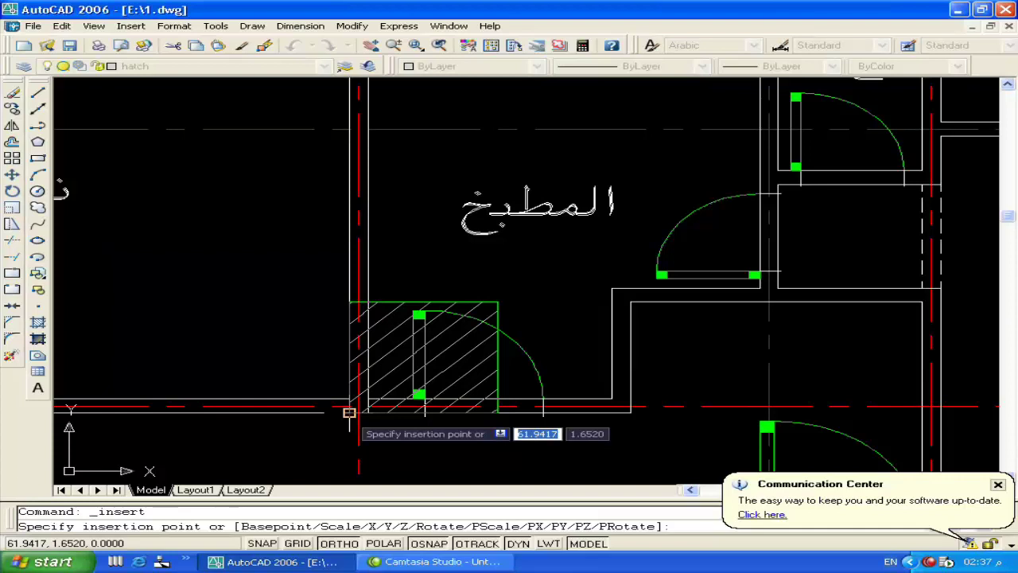
type(".3")
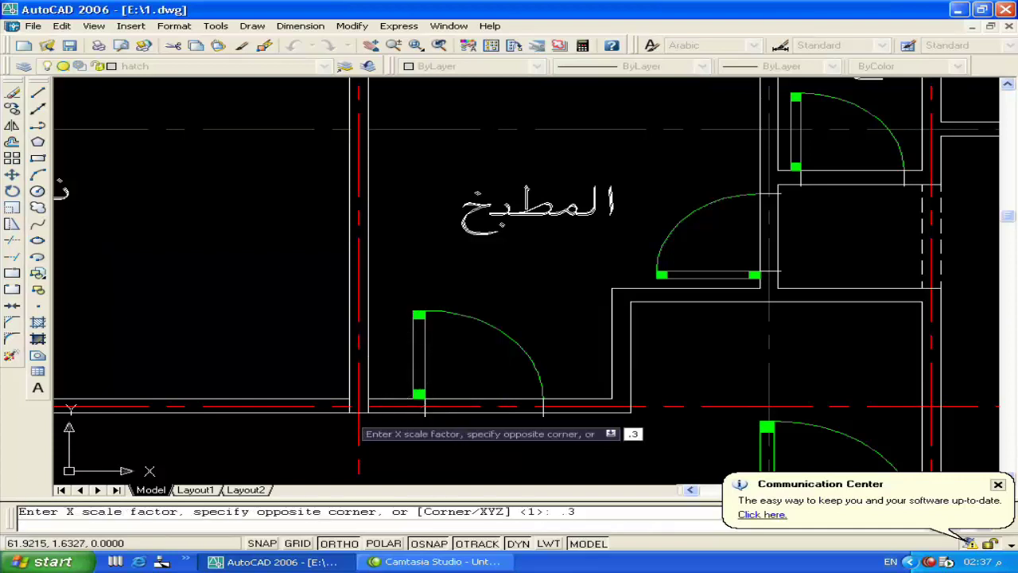
key("Return")
type("7")
key("Return")
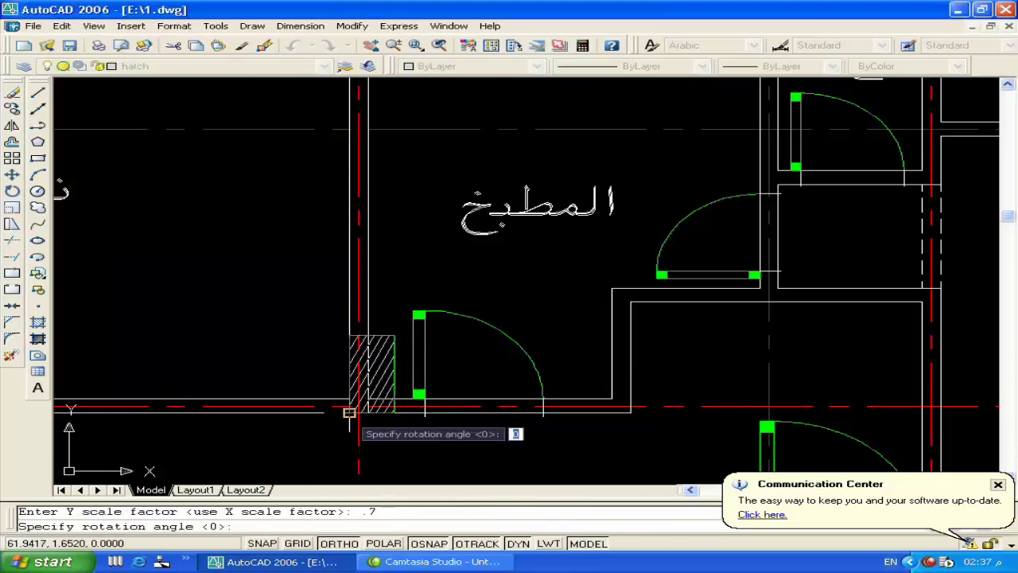
key("Return")
Pan the view along the plan to the top wall near grid line 2.
scroll(436, 430, "down", 4)
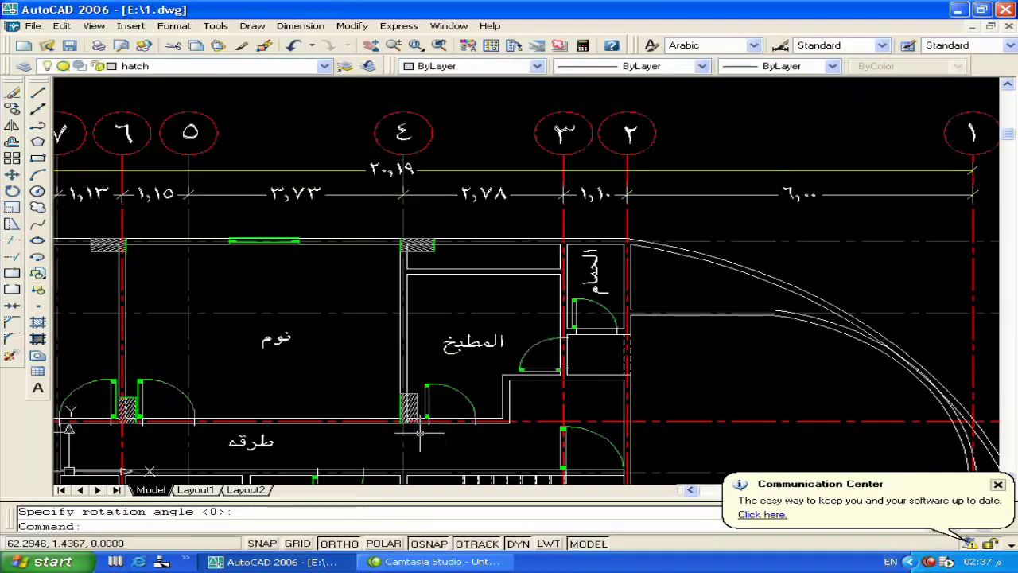
mouse_move(449, 410)
middle_mouse_down()
mouse_move(492, 370)
mouse_move(437, 380)
middle_mouse_up()
mouse_move(409, 258)
middle_mouse_down()
mouse_move(557, 261)
mouse_move(415, 253)
middle_mouse_up()
mouse_move(593, 187)
middle_mouse_down()
mouse_move(534, 186)
mouse_move(557, 243)
middle_mouse_up()
scroll(572, 184, "up", 3)
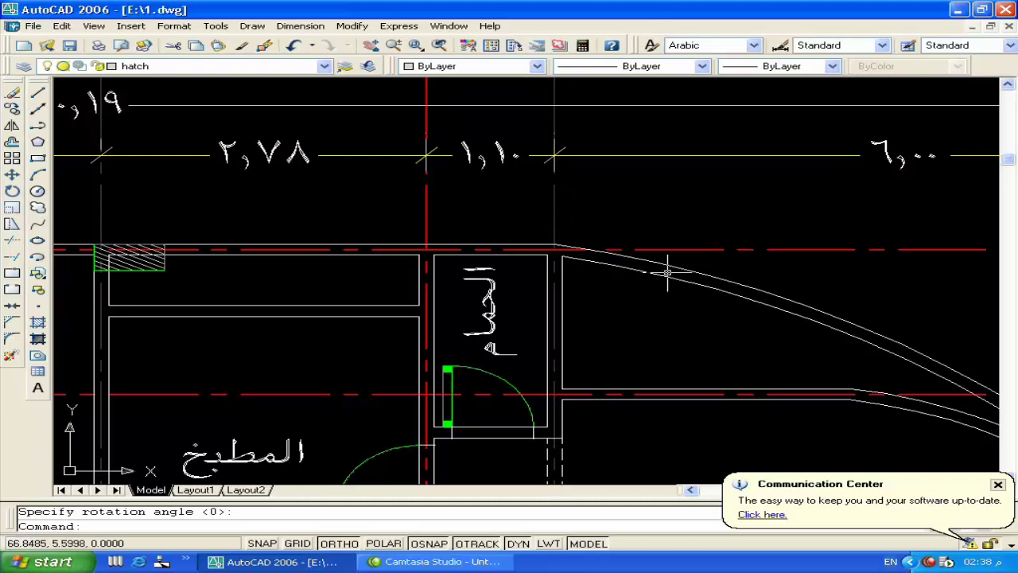
scroll(602, 258, "up", 5)
Insert the Column block at the top-wall corner endpoint with X scale 0.3, Y scale -0.6, rotation 0.
left_click(536, 262)
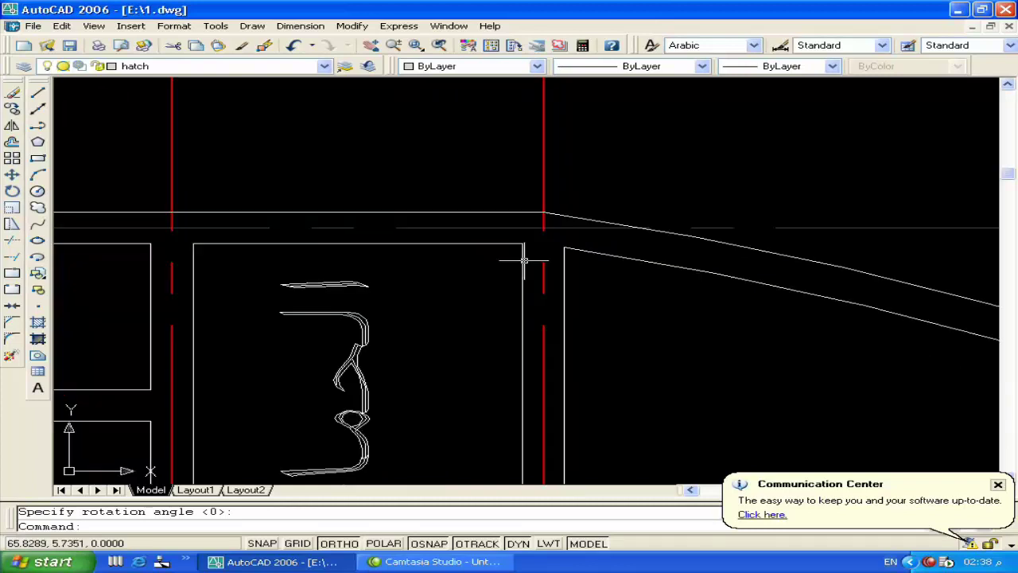
left_click(525, 239)
key("Escape")
key("Escape")
left_click(35, 275)
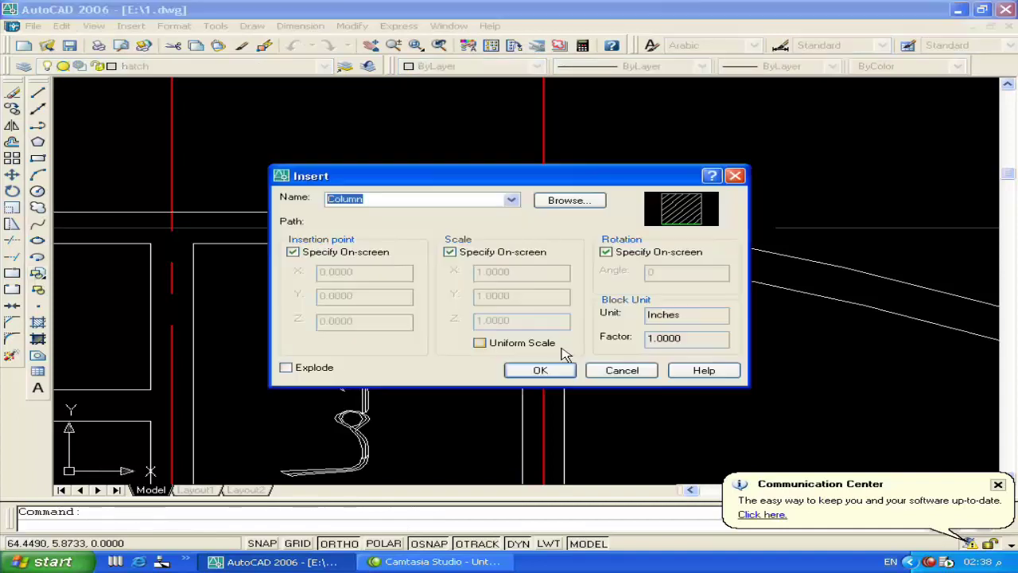
left_click(538, 369)
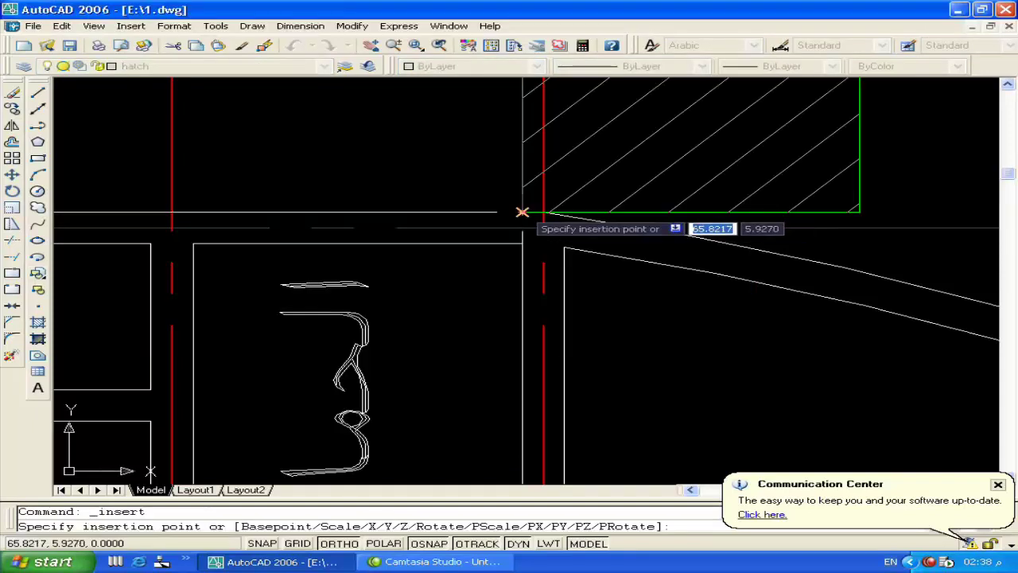
left_click(522, 211)
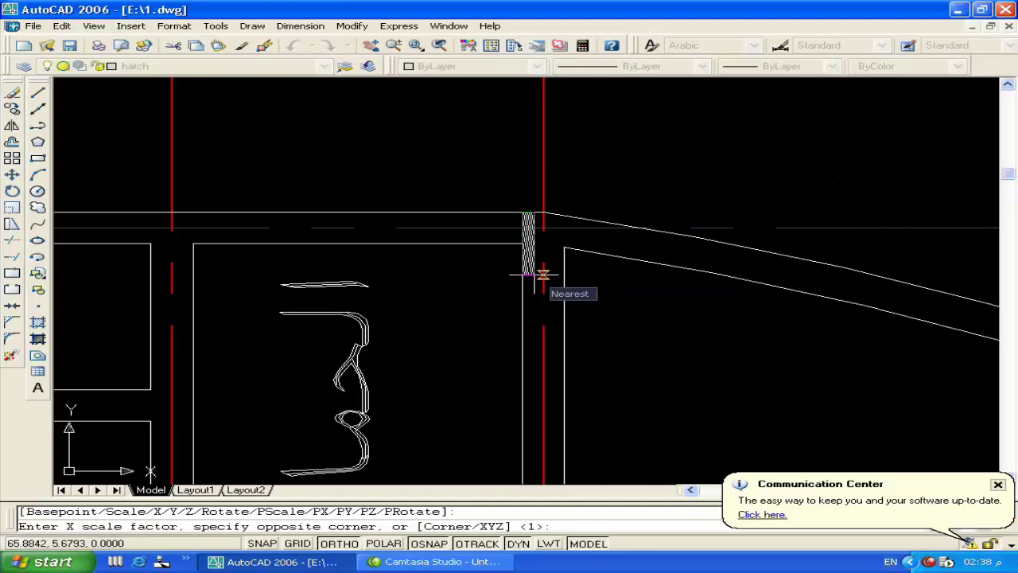
type(".3")
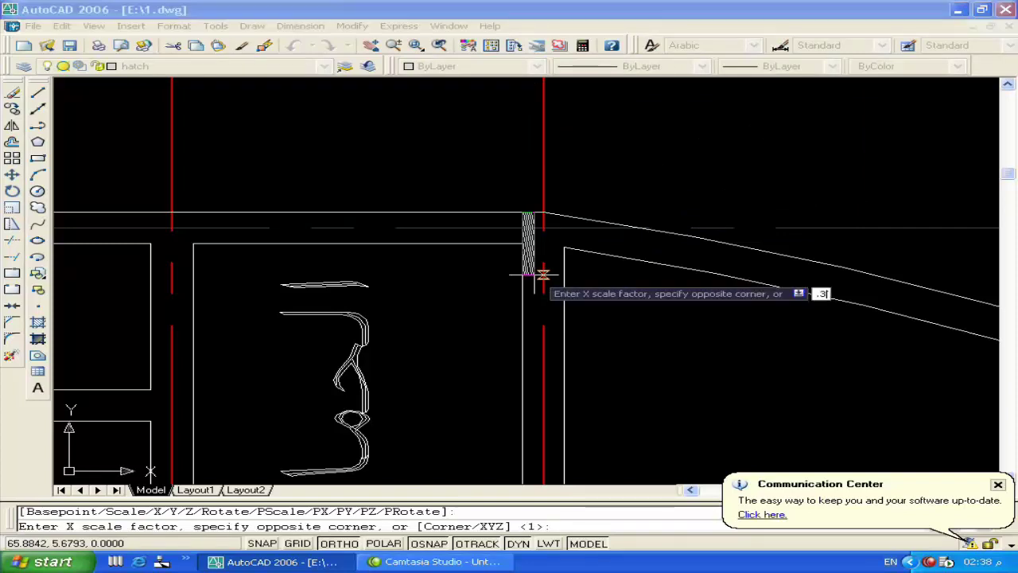
key("Return")
key("BackSpace")
type("-.6")
key("Return")
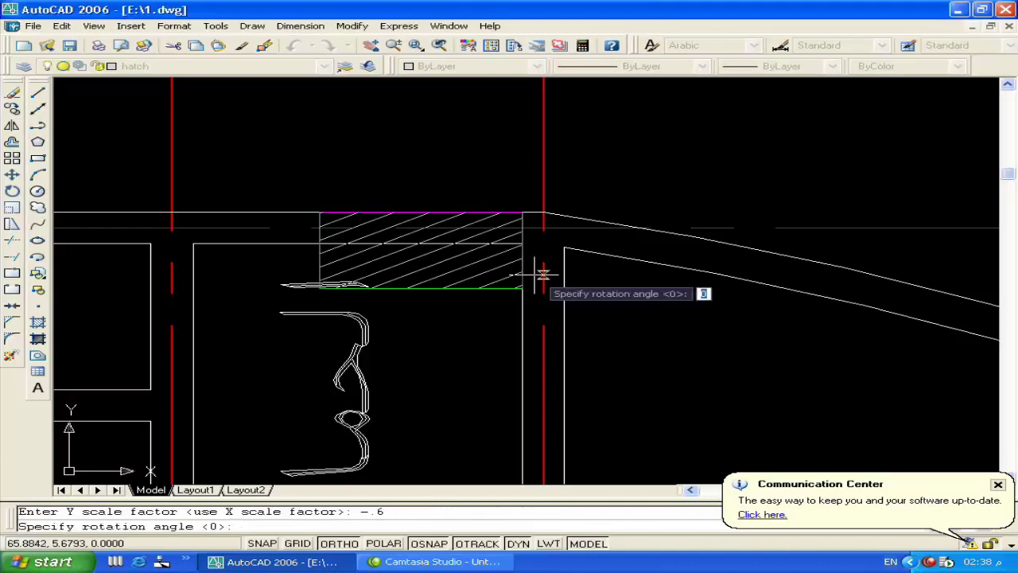
left_click(867, 386)
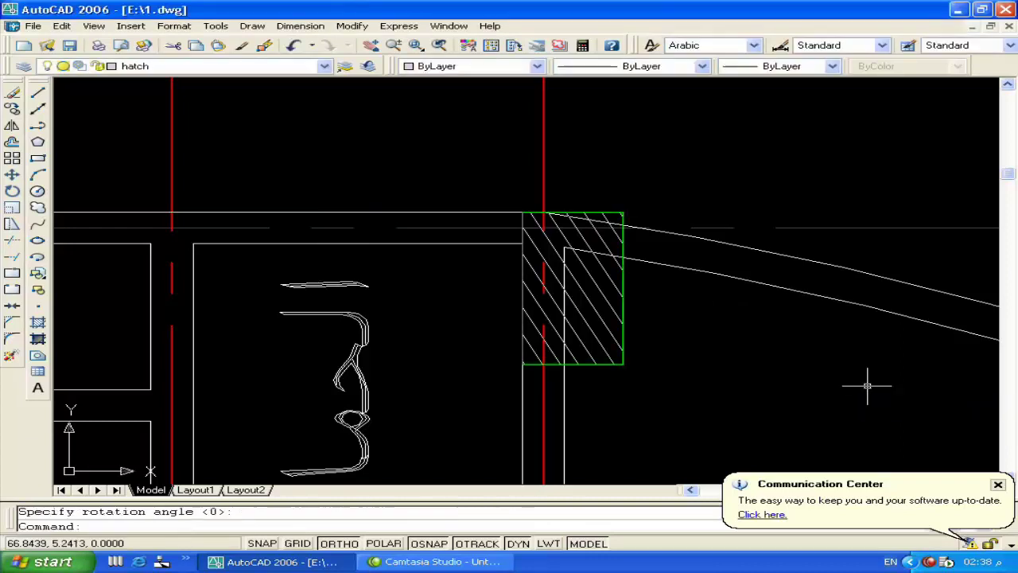
scroll(382, 196, "down", 1)
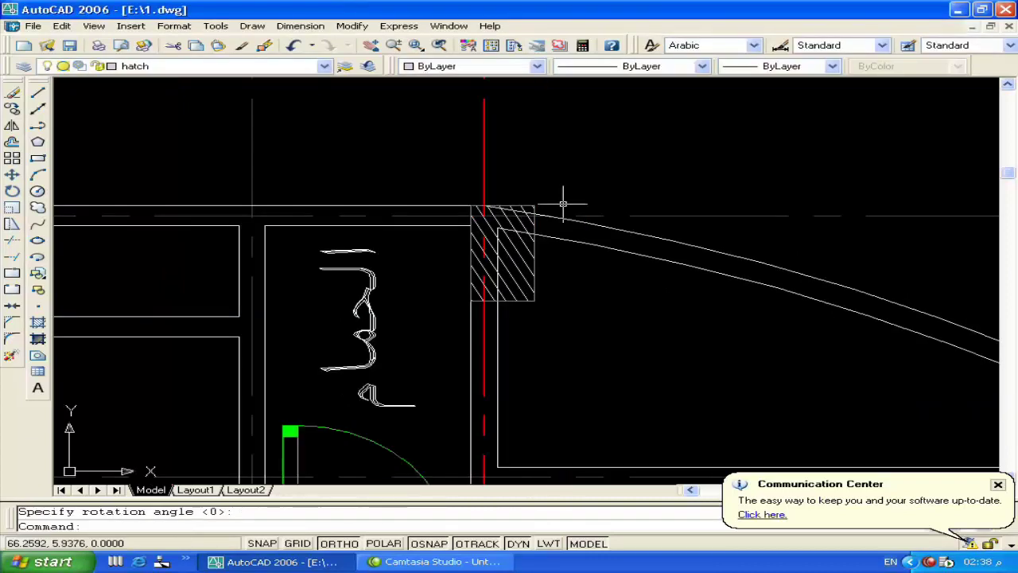
Stretch the column hatch's top-right corner down onto the sloped wall line.
middle_click_drag(563, 204, 487, 223)
scroll(485, 224, "up", 1)
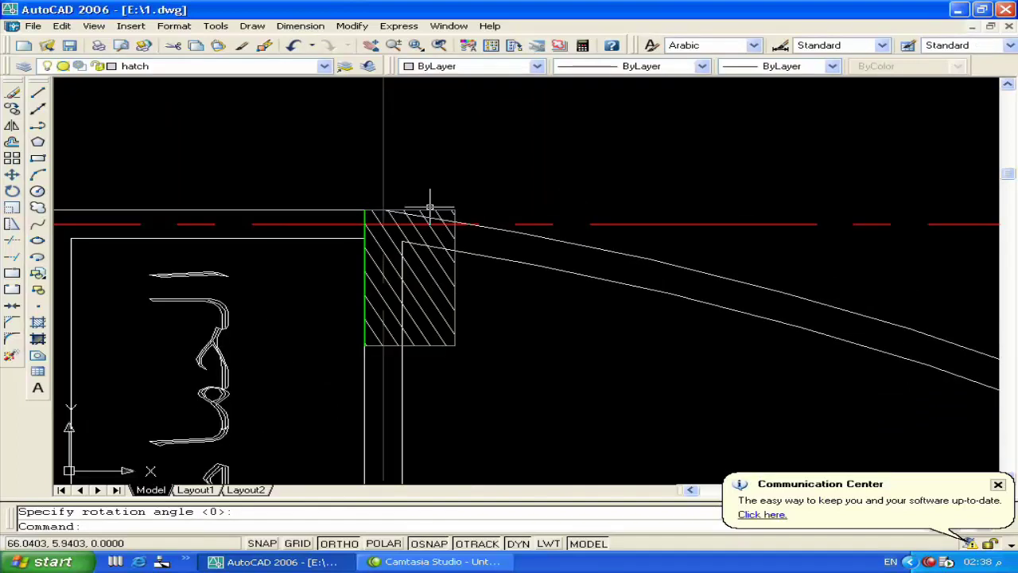
scroll(468, 237, "up", 4)
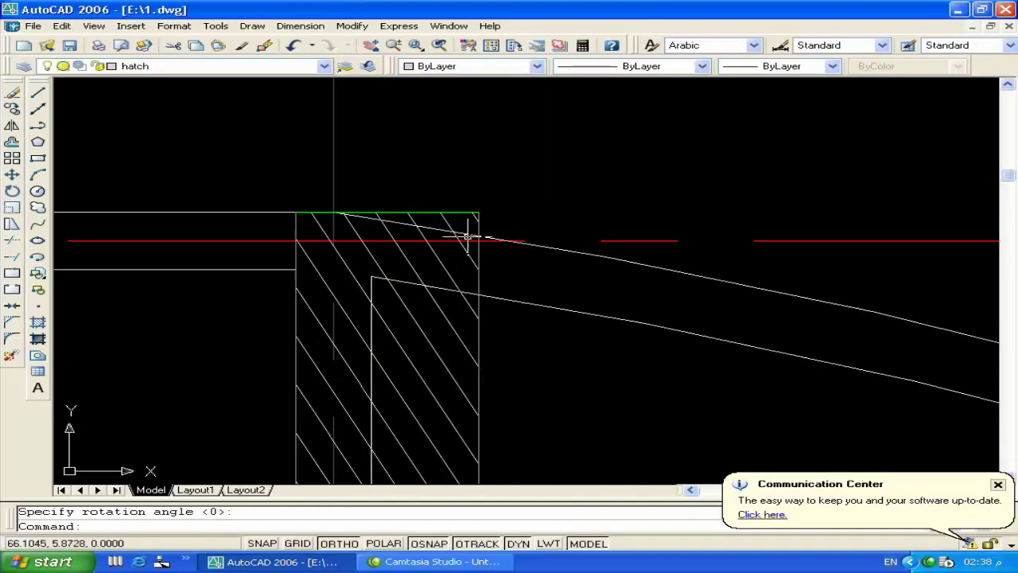
type("s")
key("Return")
left_click(510, 188)
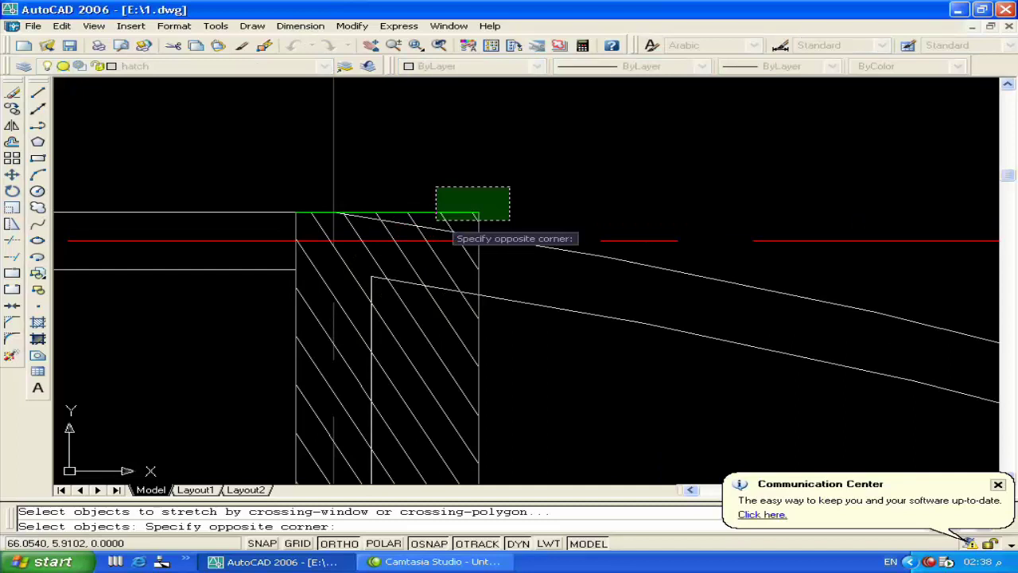
left_click(436, 219)
key("Return")
left_click(478, 212)
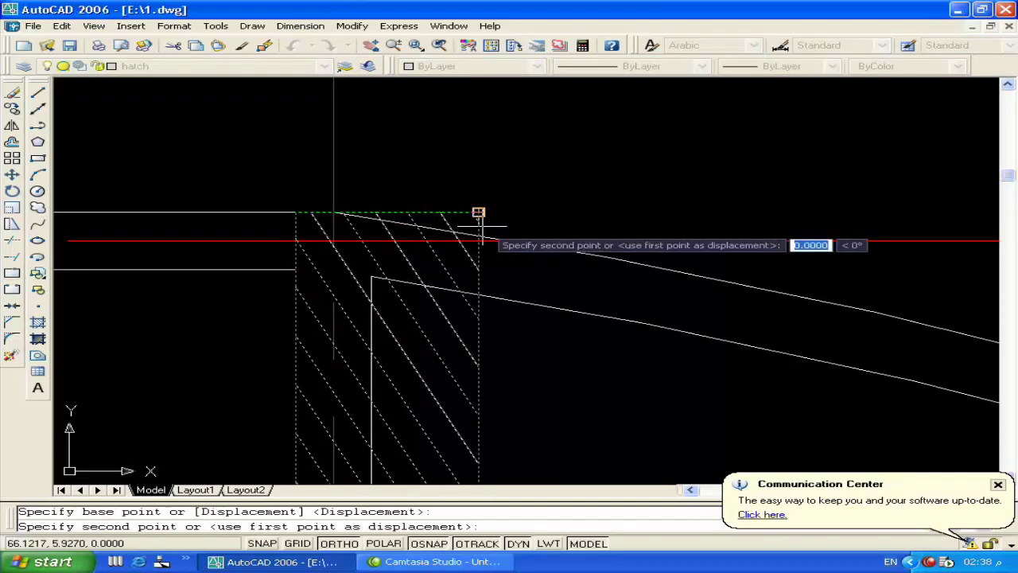
scroll(472, 235, "up", 4)
scroll(466, 232, "up", 2)
left_click(472, 236)
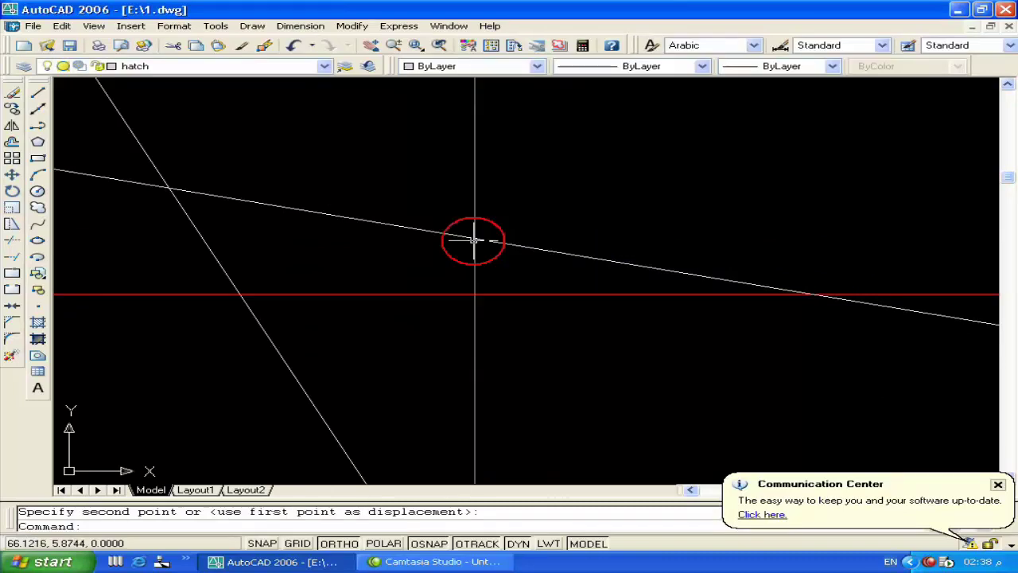
middle_click_drag(473, 236, 495, 197)
scroll(509, 171, "up", 3)
Explode the corner column's hatch into separate lines.
left_click(466, 175)
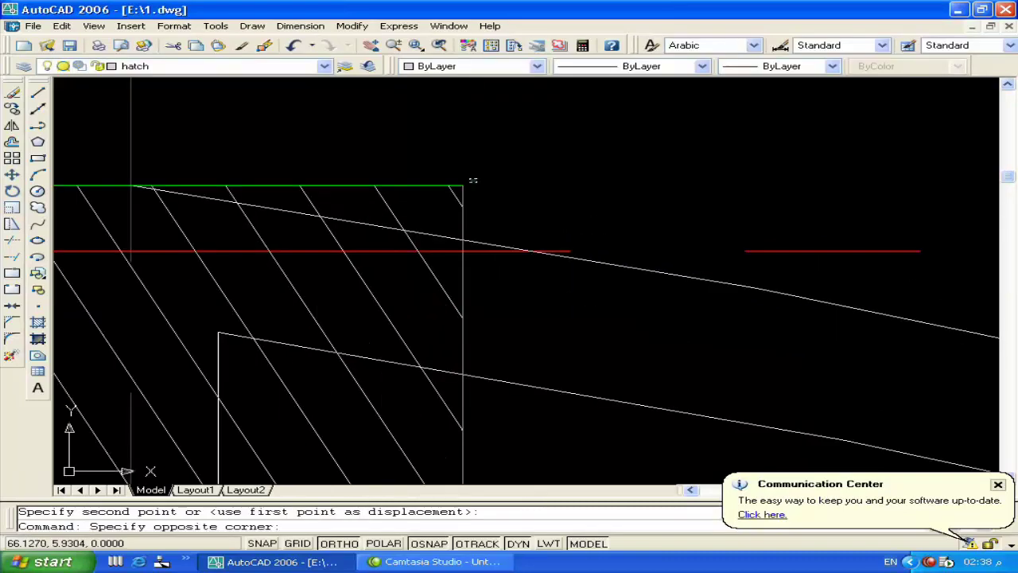
left_click(487, 178)
key("Escape")
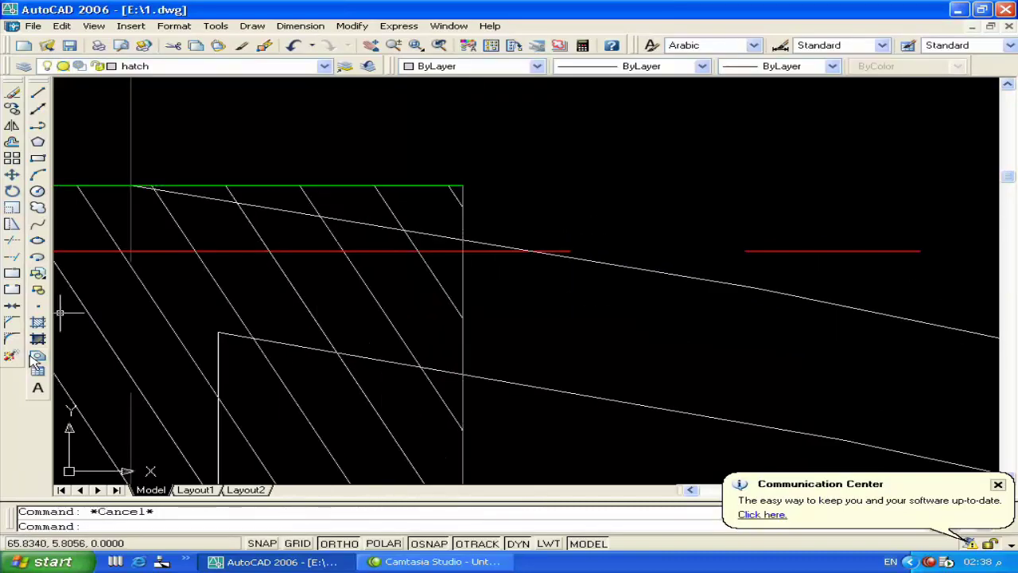
left_click(12, 355)
left_click(434, 227)
left_click(415, 216)
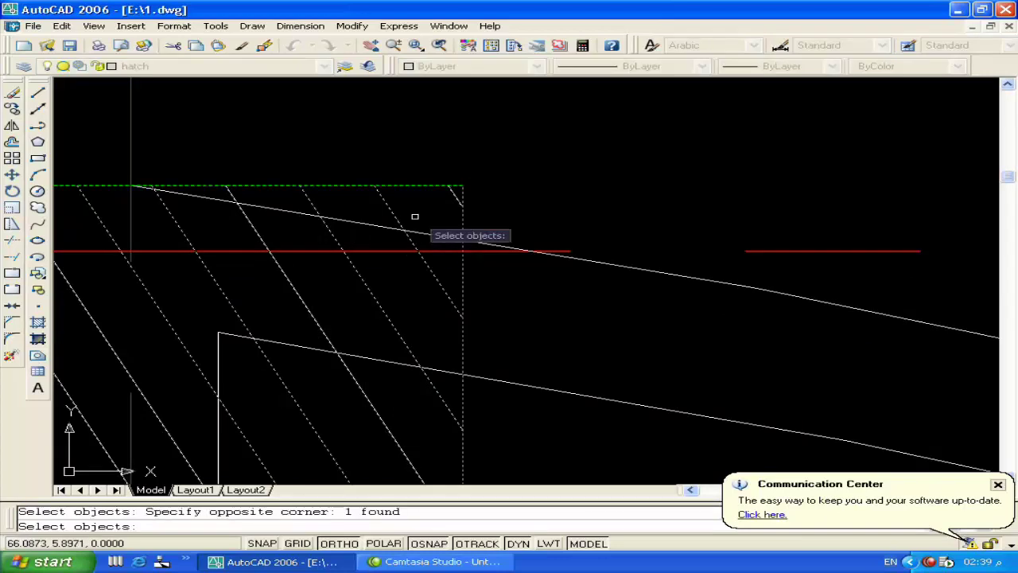
key("Return")
Move the top edge line's right endpoint down onto the sloped wall line.
left_click(463, 184)
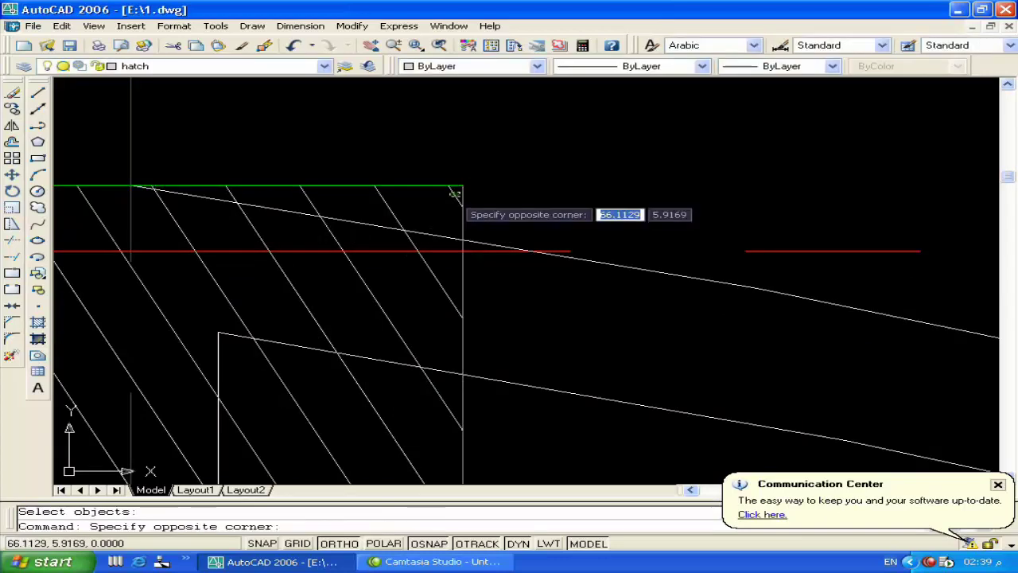
left_click(465, 185)
left_click(463, 185)
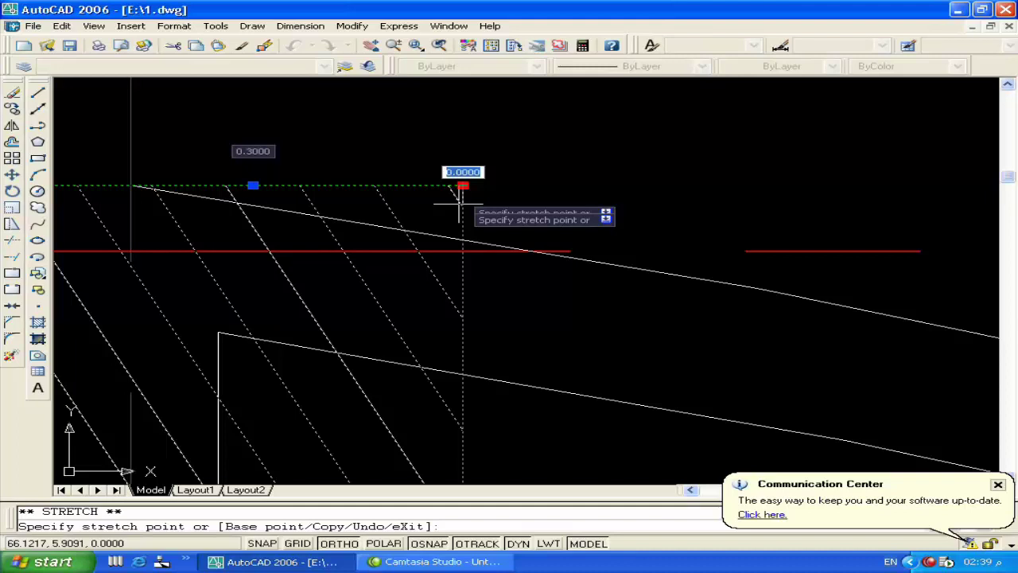
left_click(463, 237)
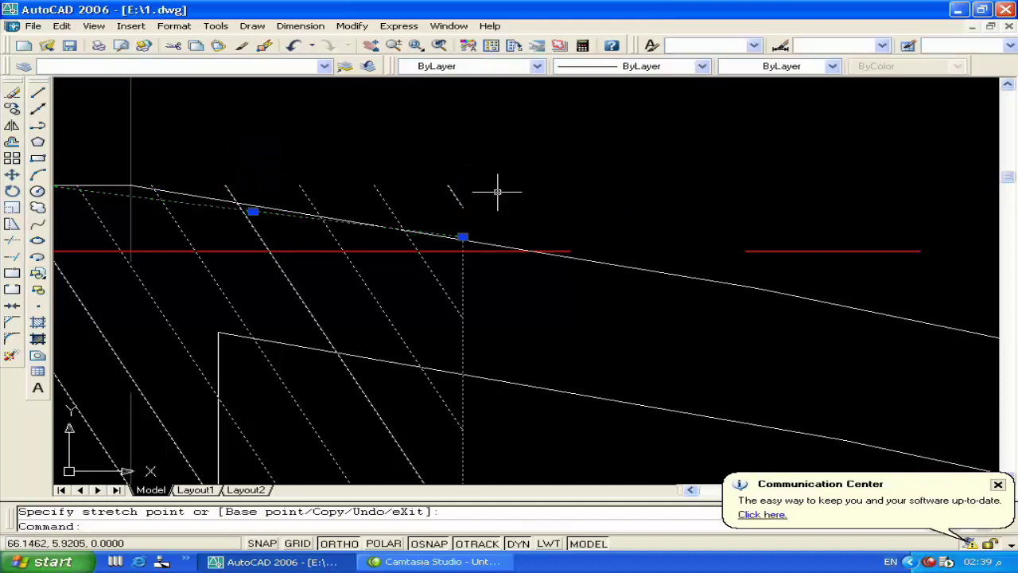
Erase the hatch inside the corner column.
middle_click_drag(495, 177, 448, 205)
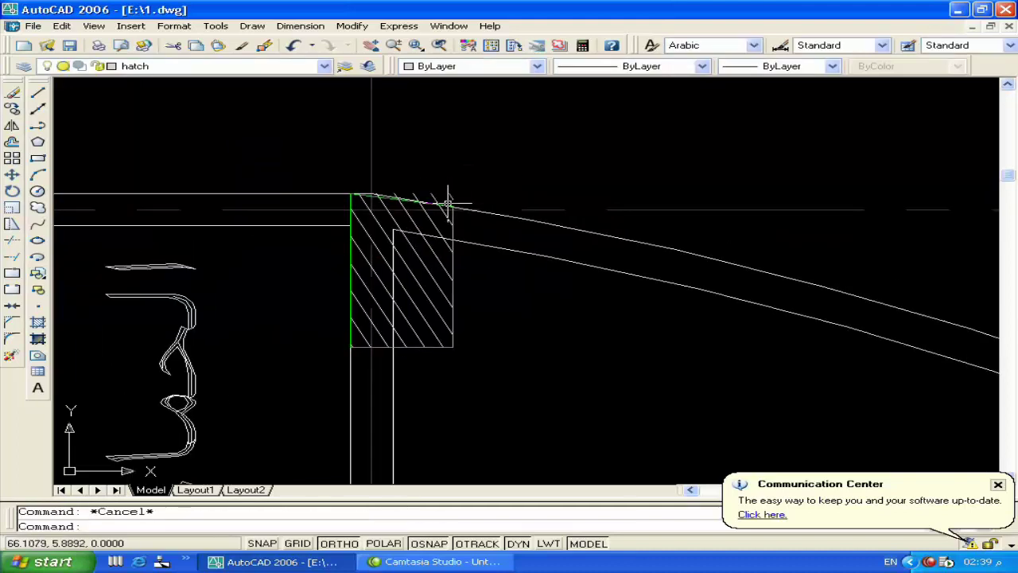
scroll(448, 204, "up", 1)
left_click(421, 193)
key("Delete")
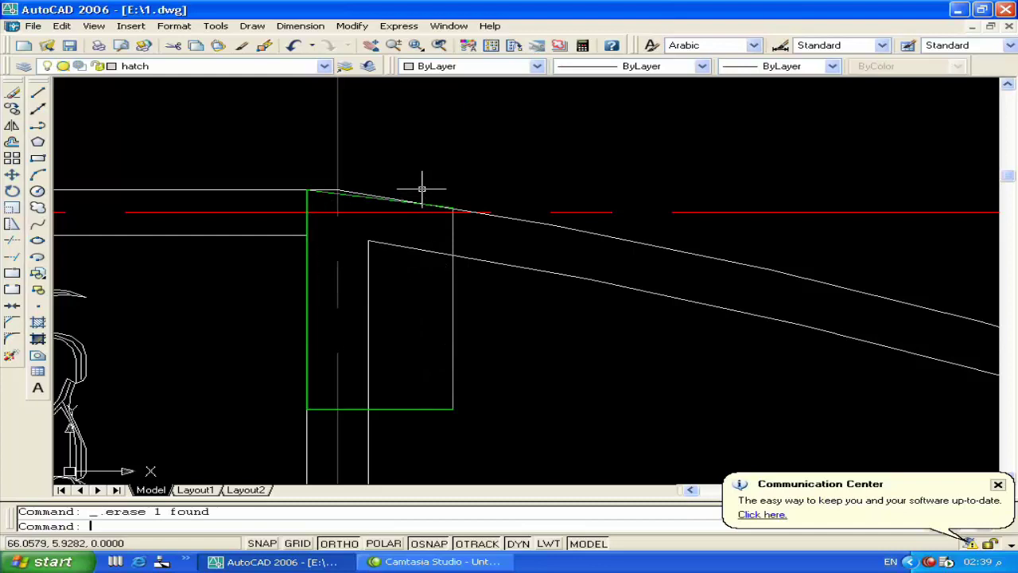
middle_click_drag(422, 189, 426, 174)
scroll(353, 165, "up", 5)
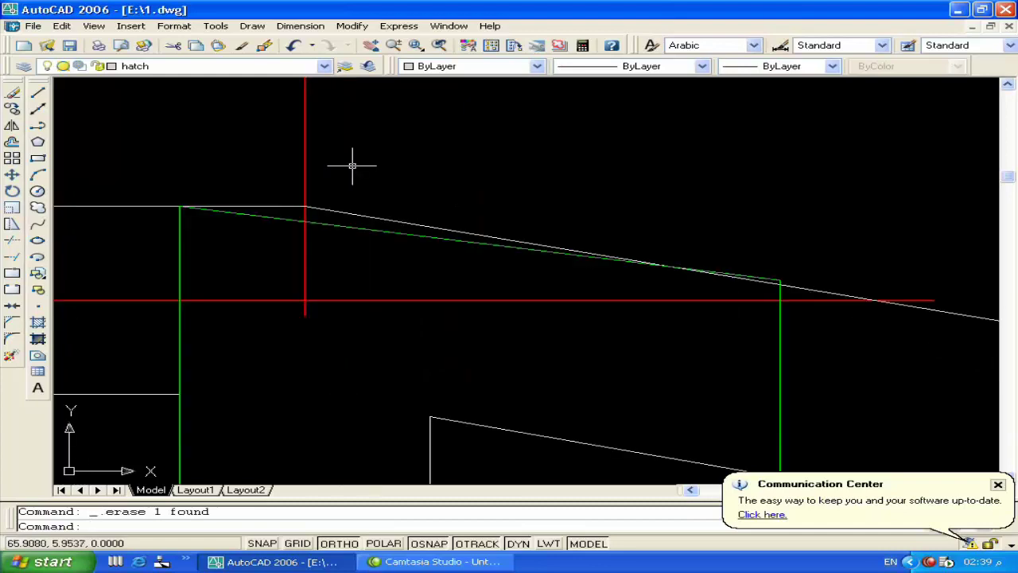
left_click(343, 204)
key("Escape")
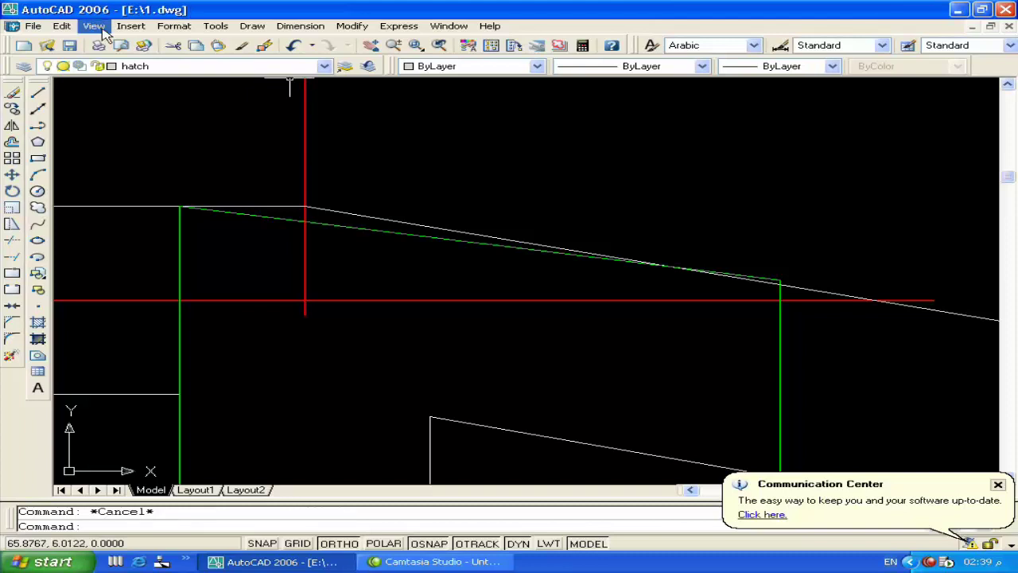
Regenerate the drawing and pan back to the wall corner.
scroll(97, 85, "down", 5)
scroll(521, 247, "down", 5)
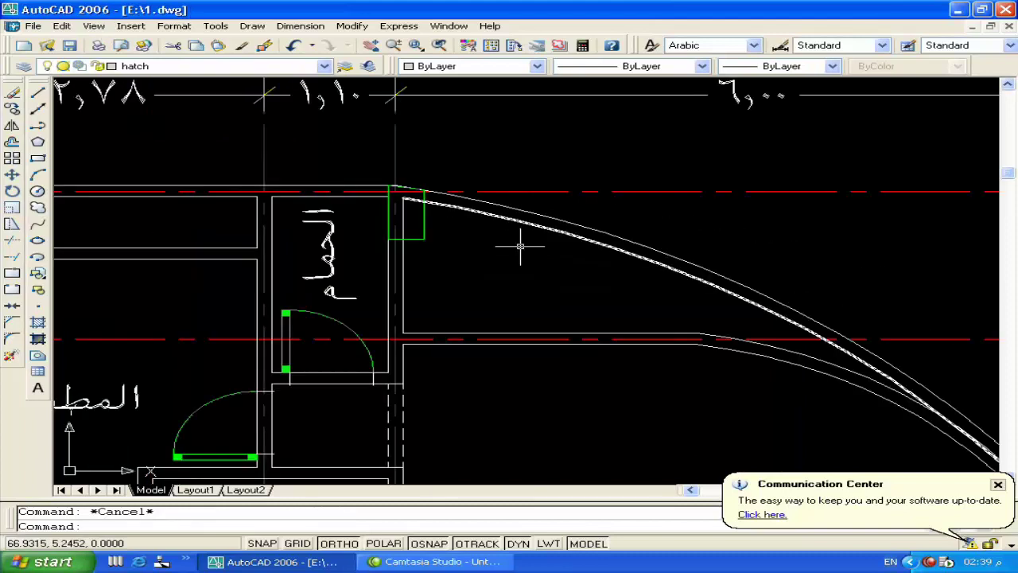
scroll(520, 246, "down", 5)
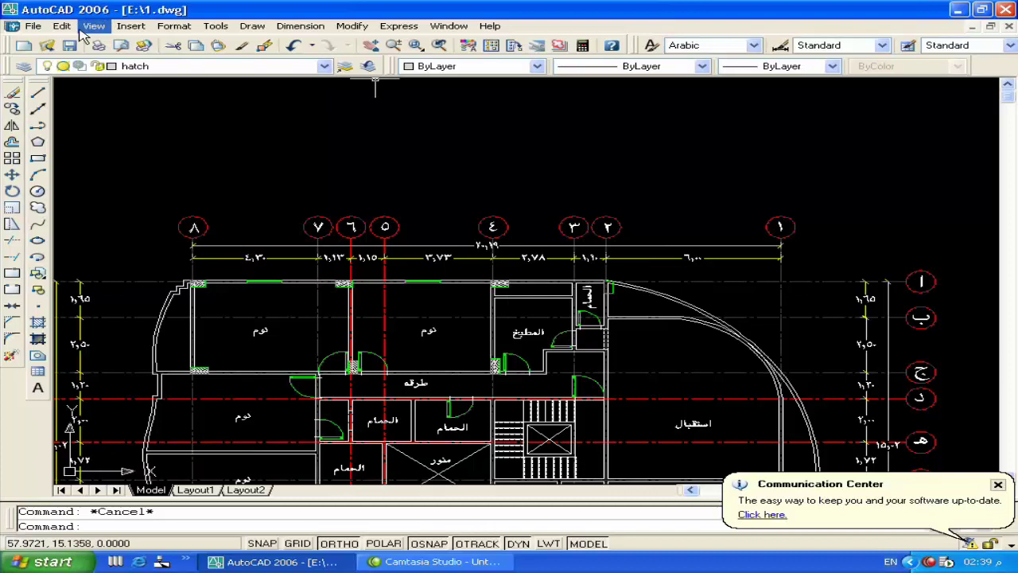
left_click(93, 27)
left_click(123, 73)
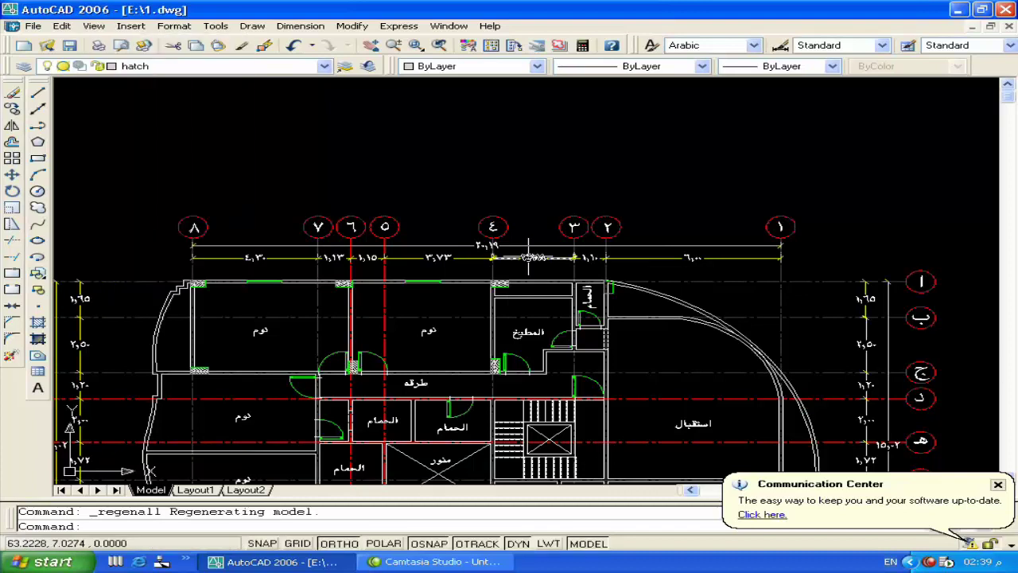
scroll(450, 289, "up", 5)
scroll(384, 266, "up", 3)
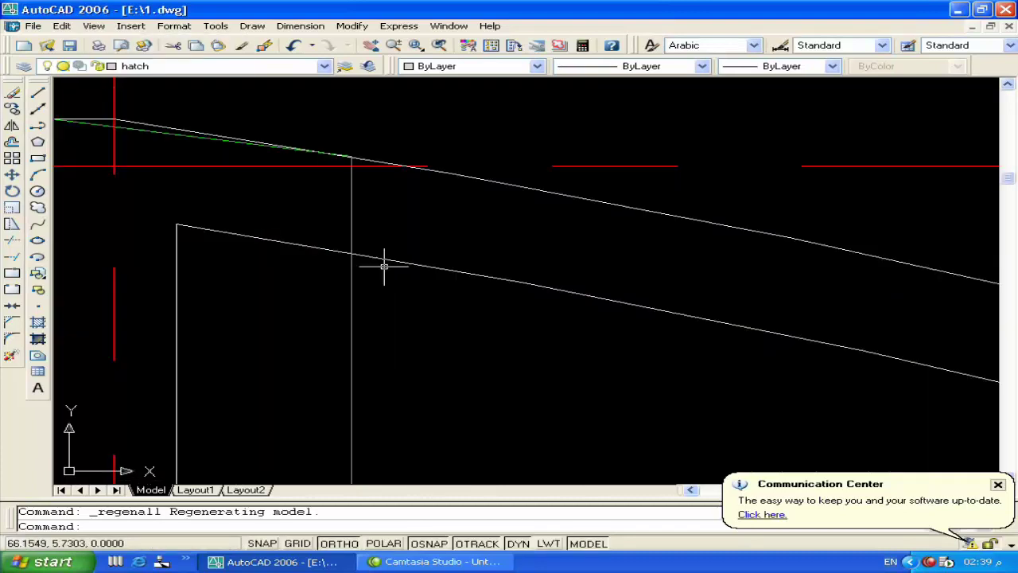
scroll(555, 249, "up", 3)
scroll(555, 248, "down", 2)
middle_click_drag(505, 241, 571, 234)
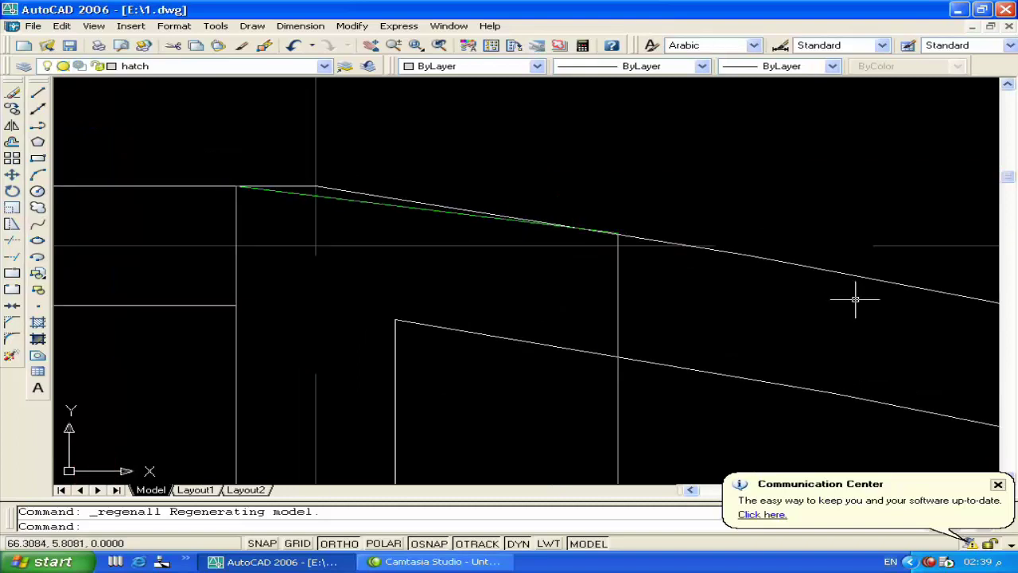
middle_click_drag(855, 299, 741, 371)
Draw a guide circle beside the sloped line.
type("c")
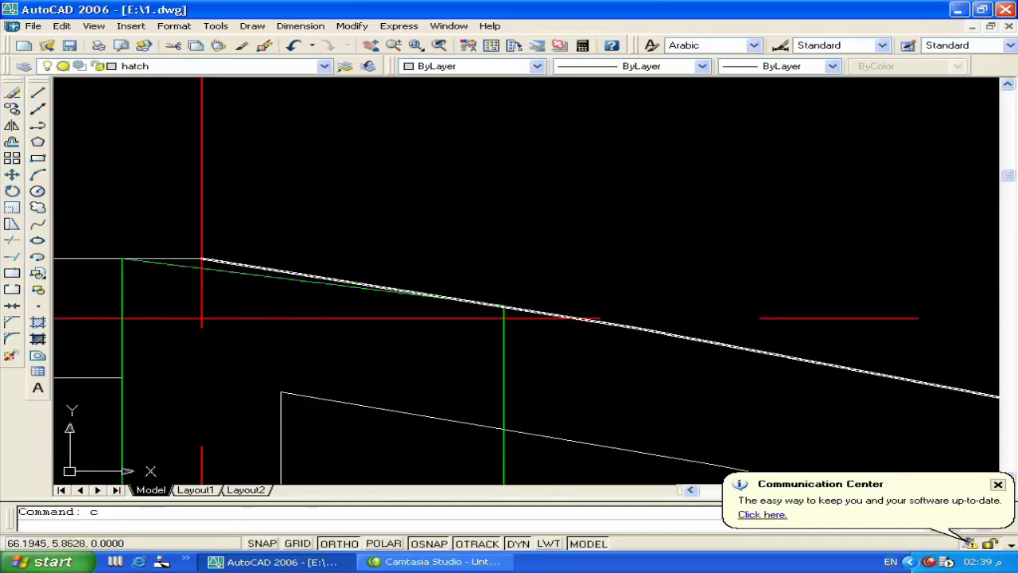
key("Return")
left_click(564, 204)
key("Escape")
scroll(704, 273, "down", 5)
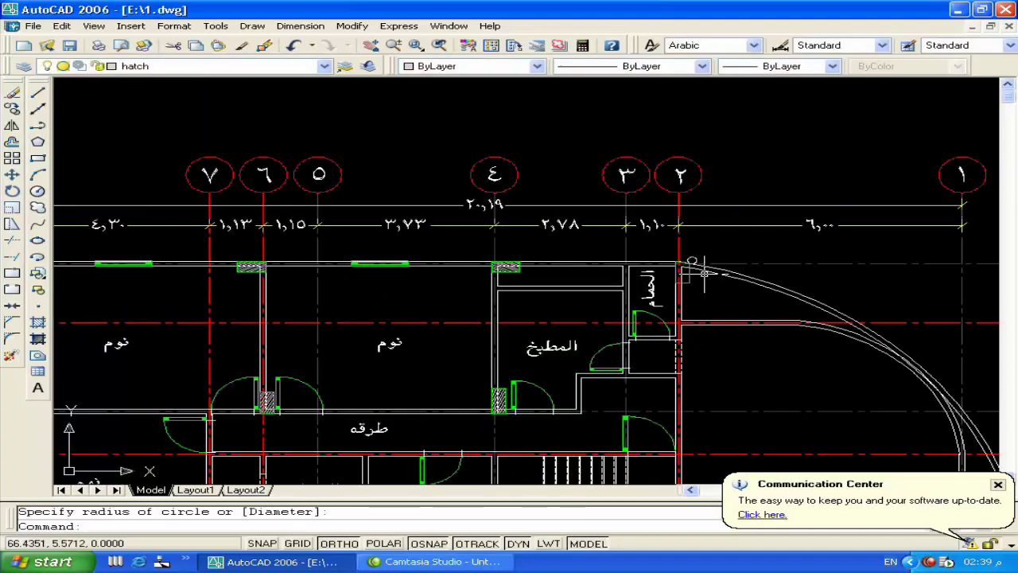
scroll(704, 273, "up", 6)
Regenerate the drawing again and erase the guide circle.
left_click(813, 156)
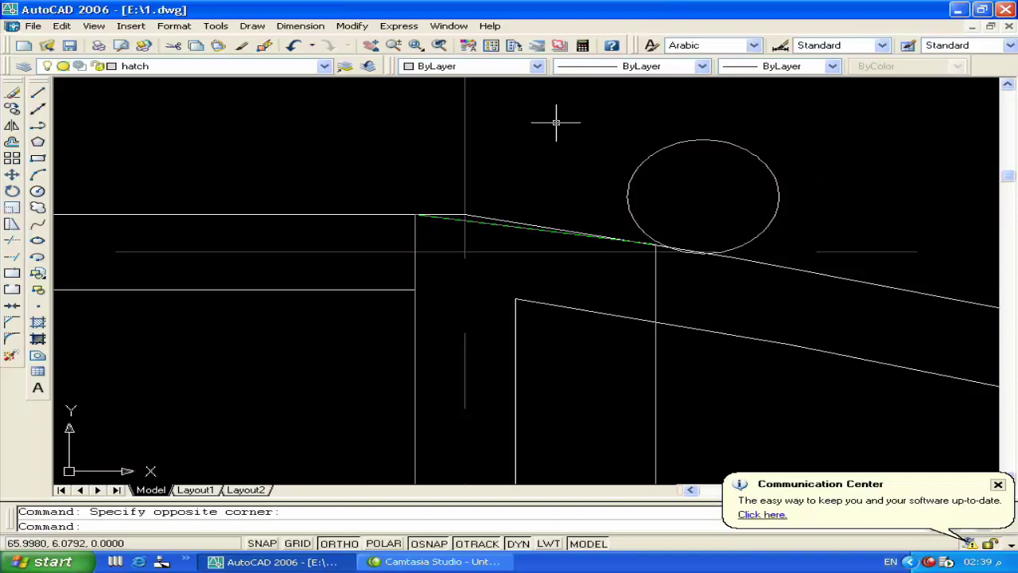
left_click(106, 29)
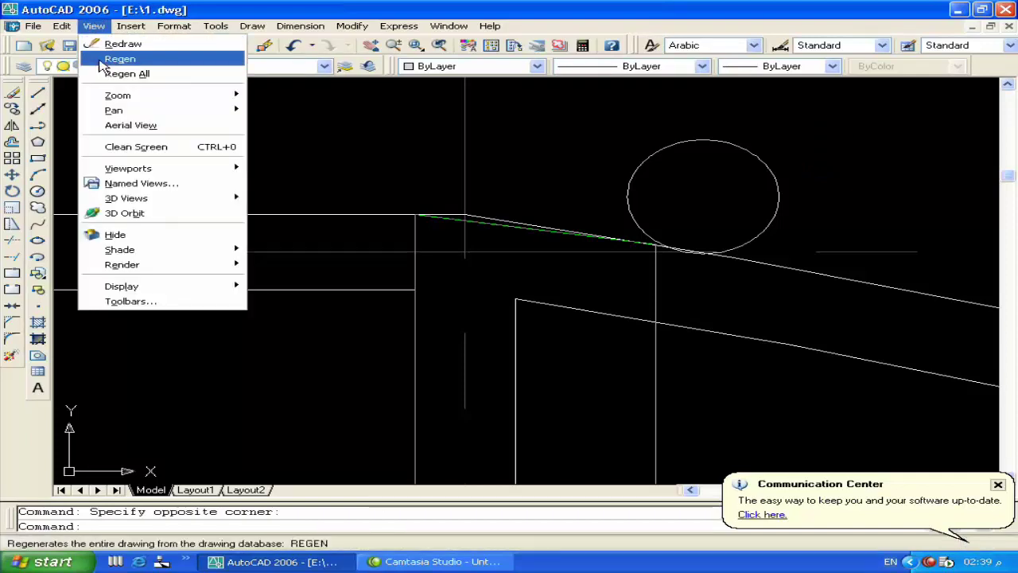
left_click(99, 63)
left_click(701, 174)
left_click(546, 206)
key("Delete")
scroll(581, 239, "up", 3)
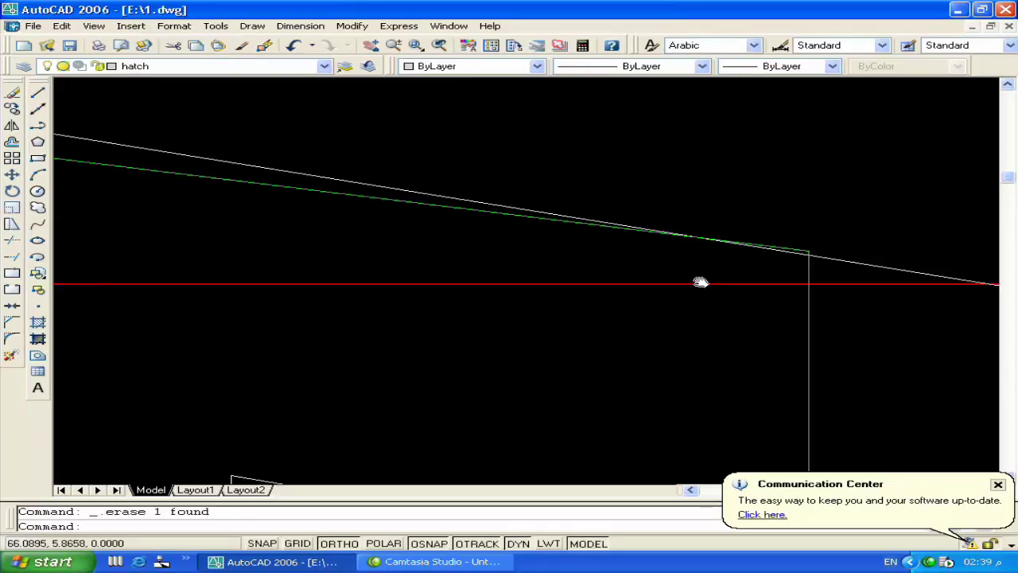
Trim the sloped line stub past the corner column's vertical edge.
type("tr")
key("Return")
key("Return")
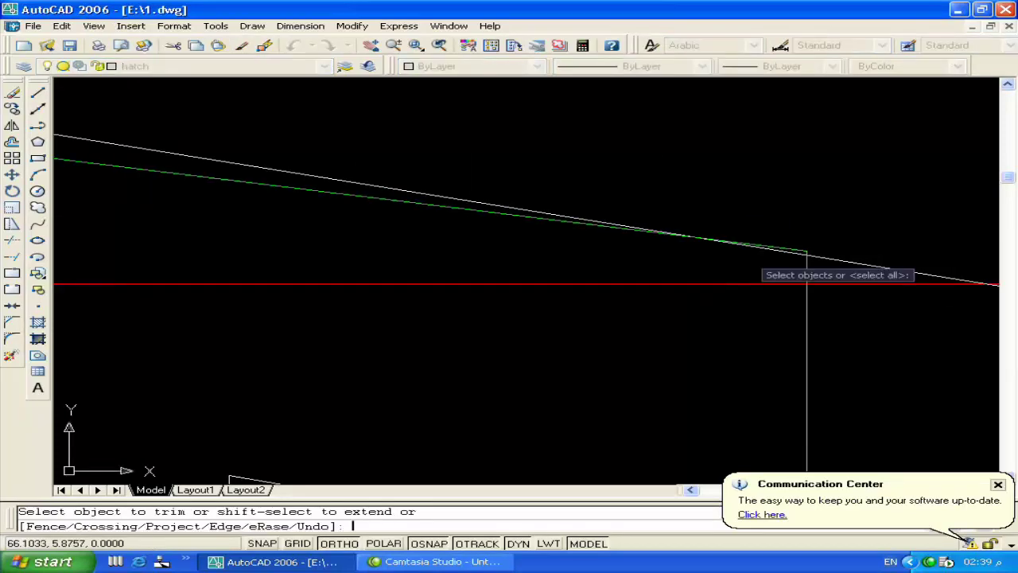
left_click(795, 253)
scroll(795, 253, "down", 2)
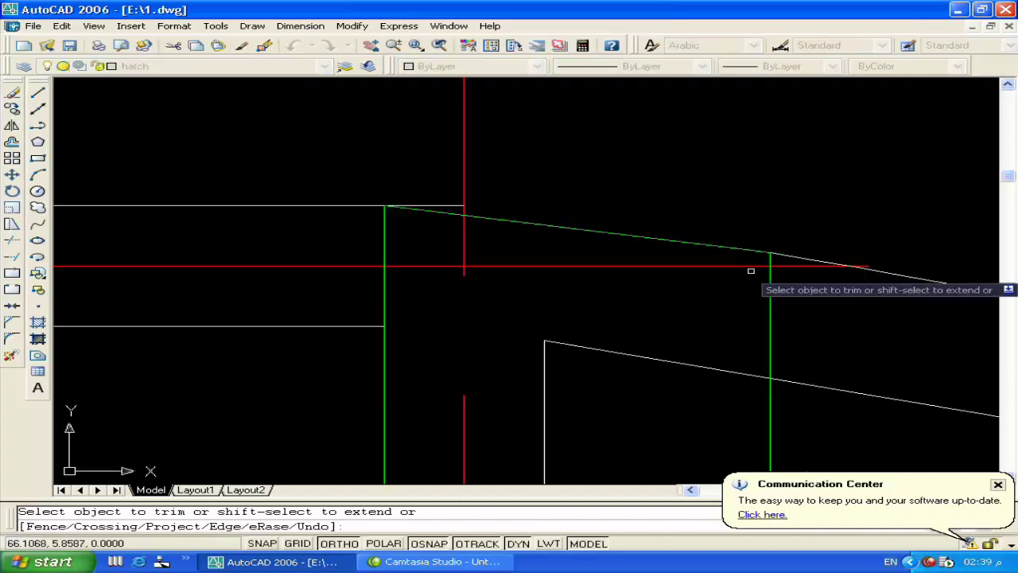
left_click(433, 207)
key("Escape")
left_click(663, 247)
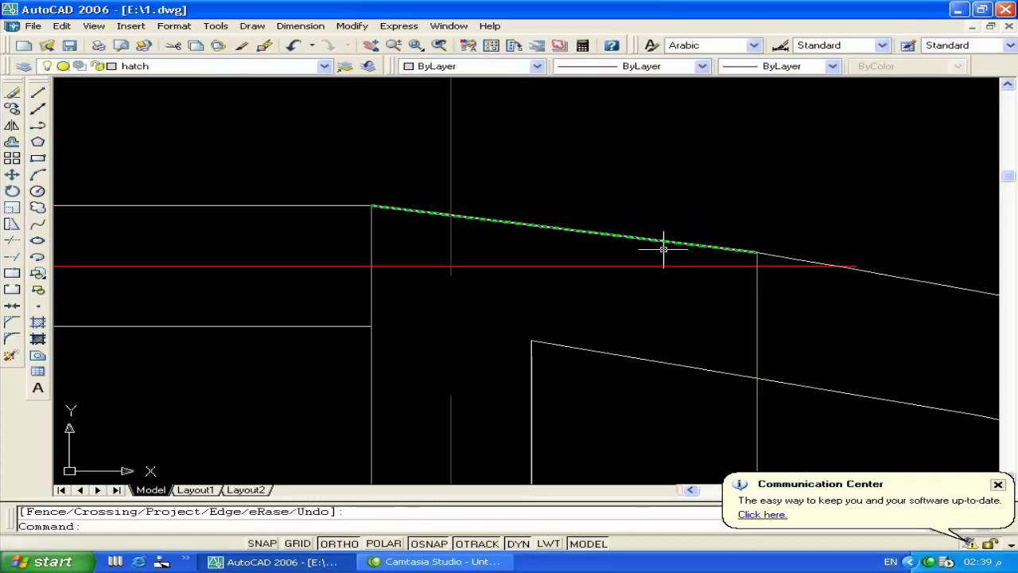
scroll(664, 249, "up", 2)
scroll(660, 223, "down", 4)
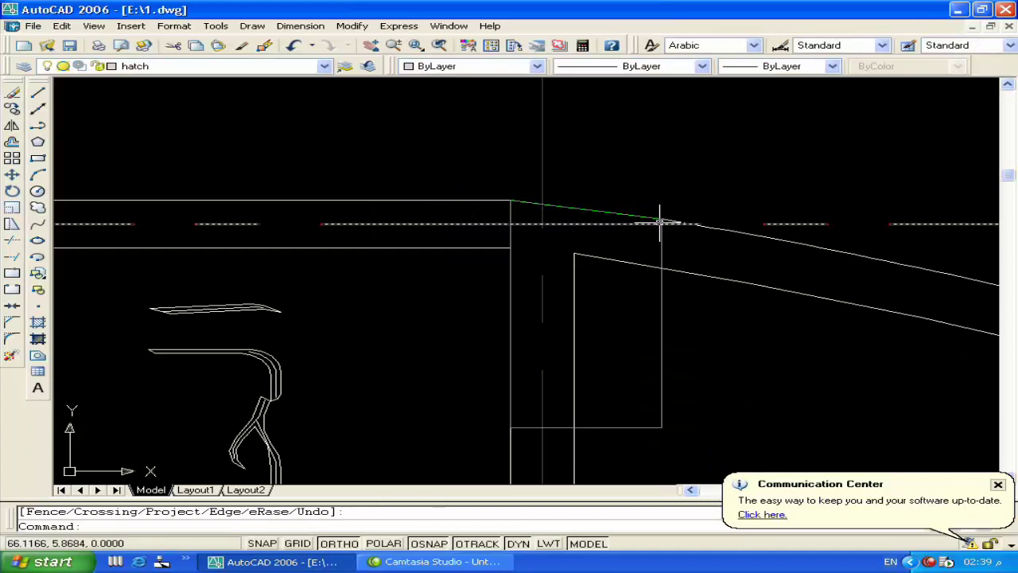
scroll(661, 223, "down", 5)
scroll(589, 215, "up", 3)
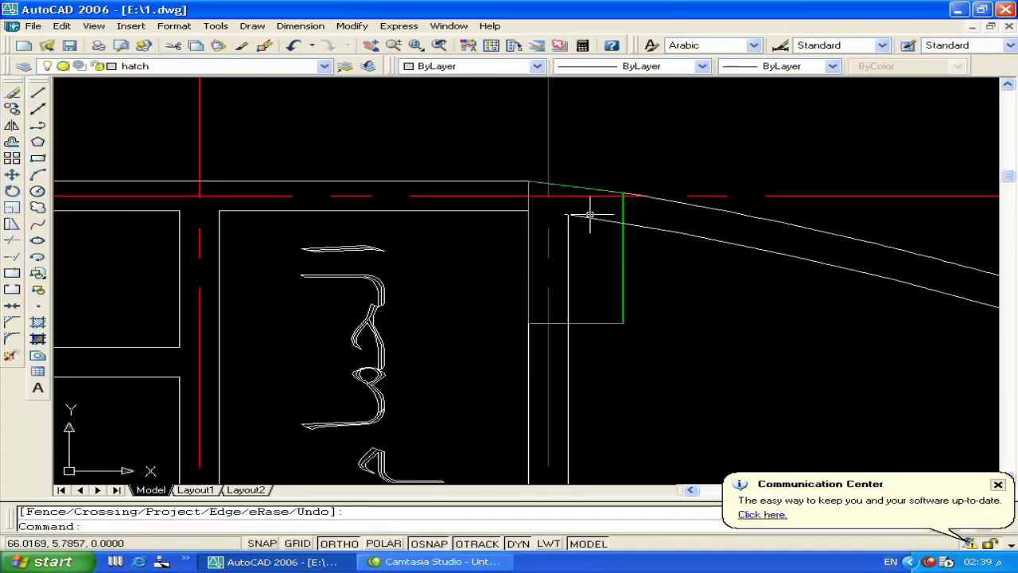
type("tr")
key("Return")
key("Return")
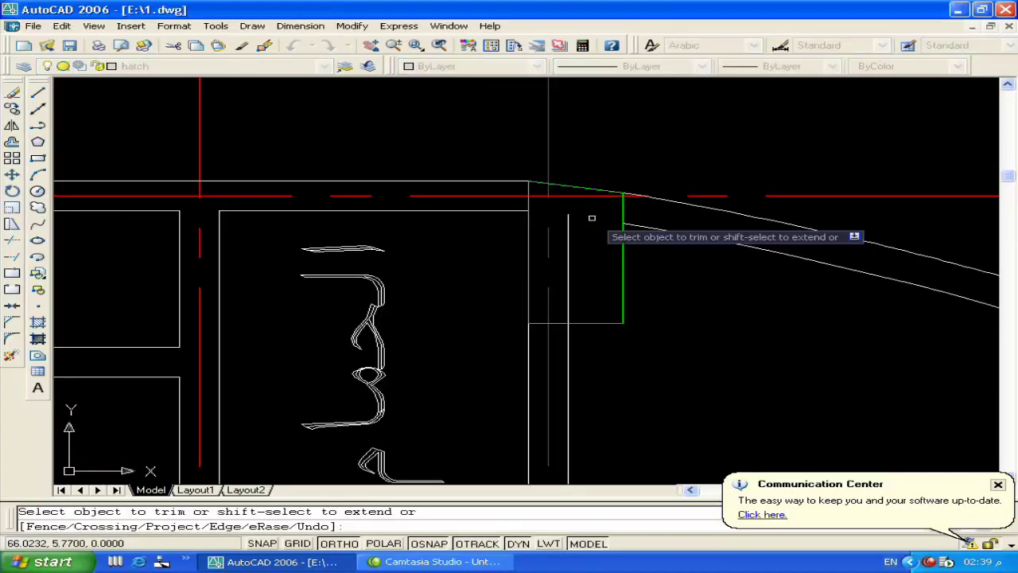
key("Return")
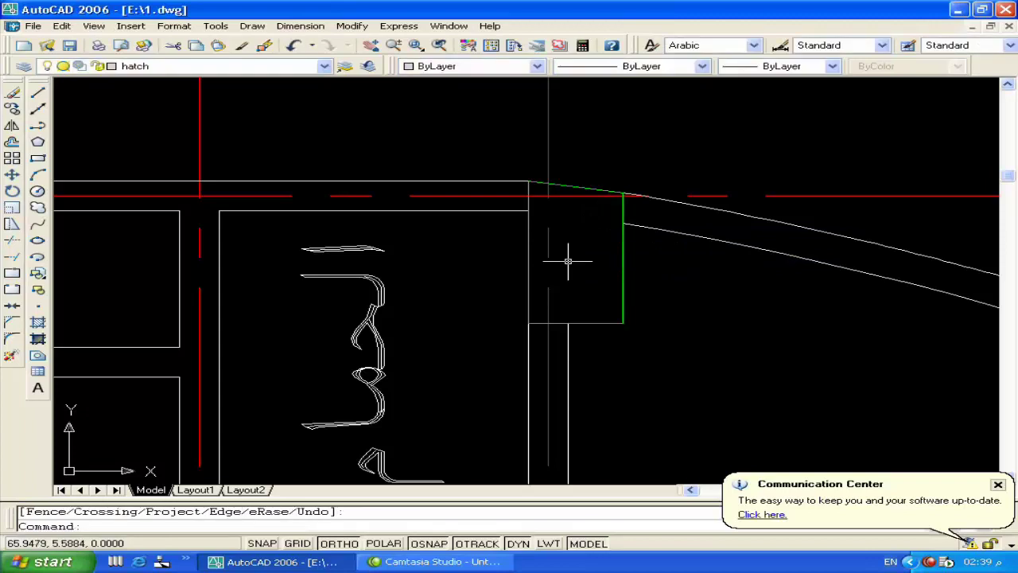
Fill the corner column square with ANSI31 hatching by picking a point inside it.
type("h")
key("Return")
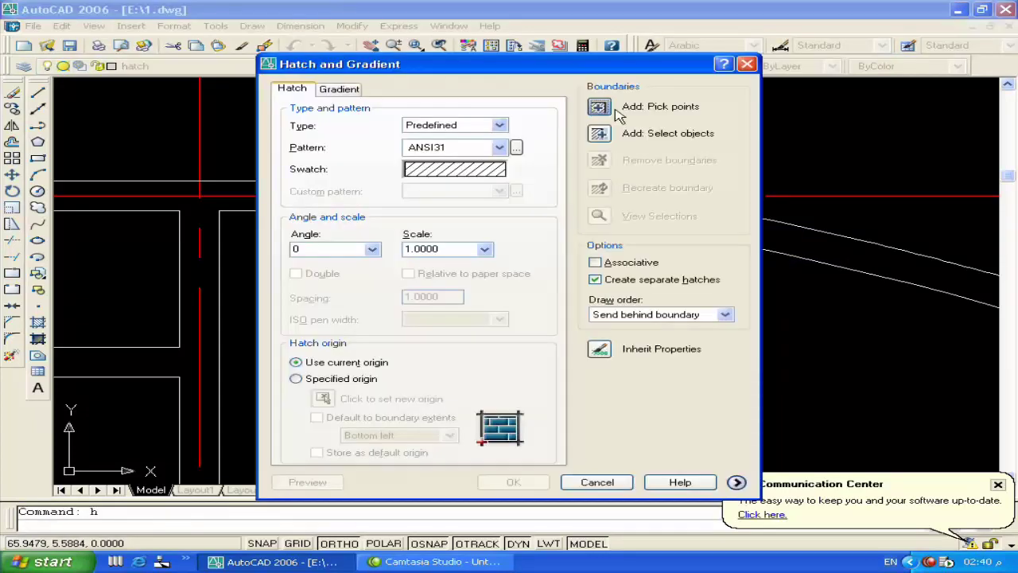
left_click(600, 106)
left_click(540, 246)
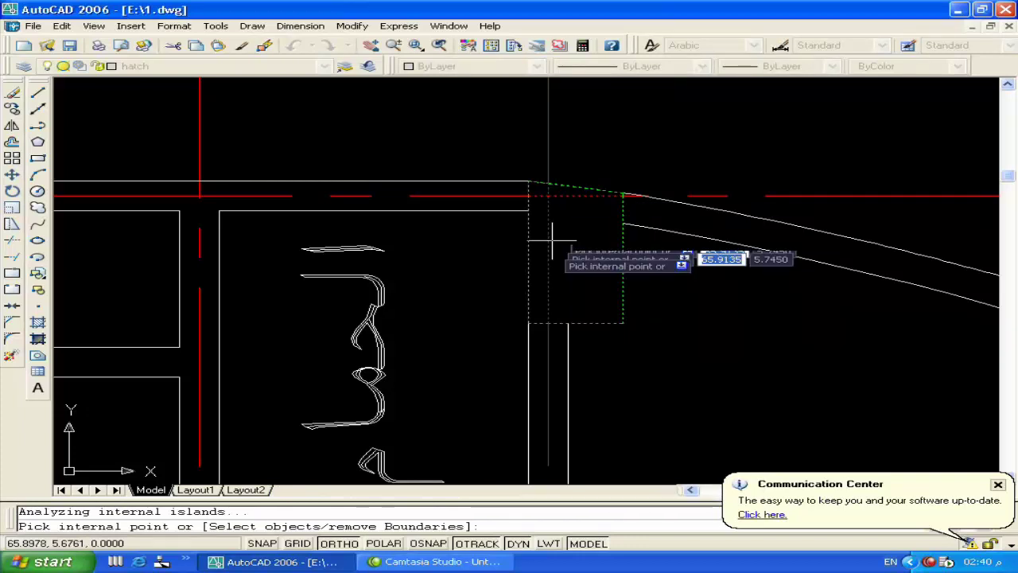
key("Return")
left_click(514, 483)
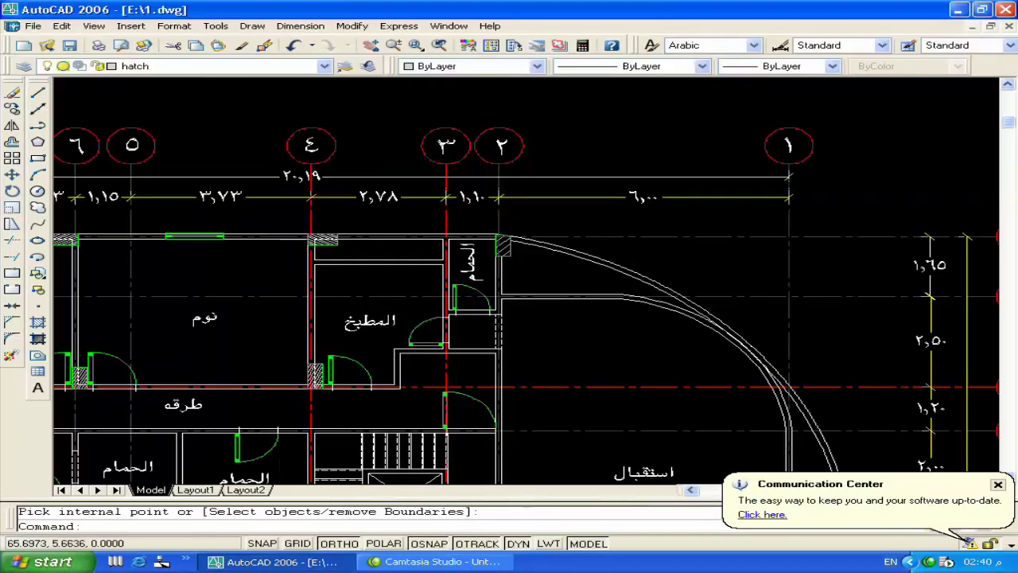
Pan to the bathroom corner and select the hatch beside the kitchen wall.
scroll(484, 254, "up", 5)
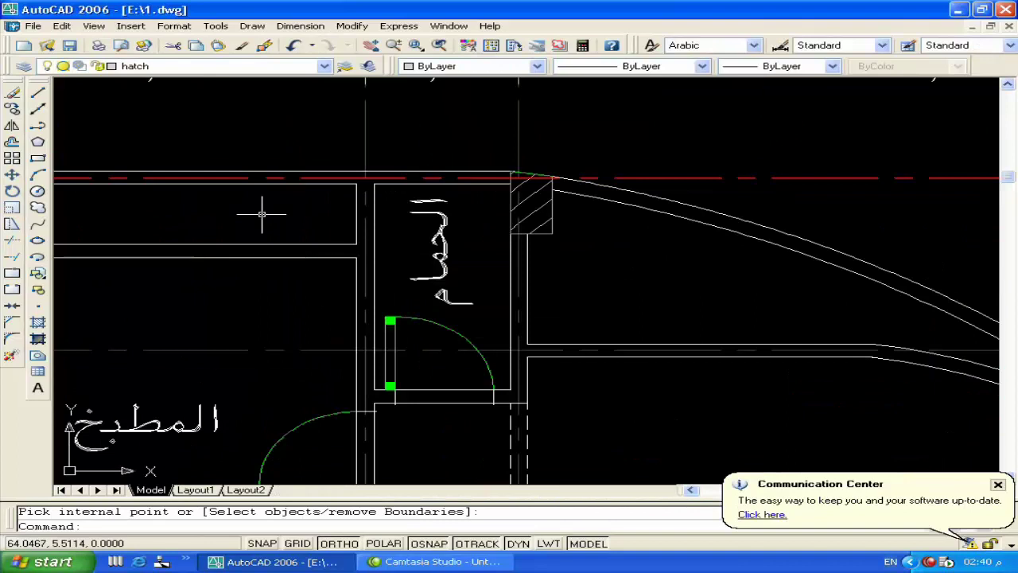
middle_click_drag(268, 215, 437, 228)
left_click(189, 205)
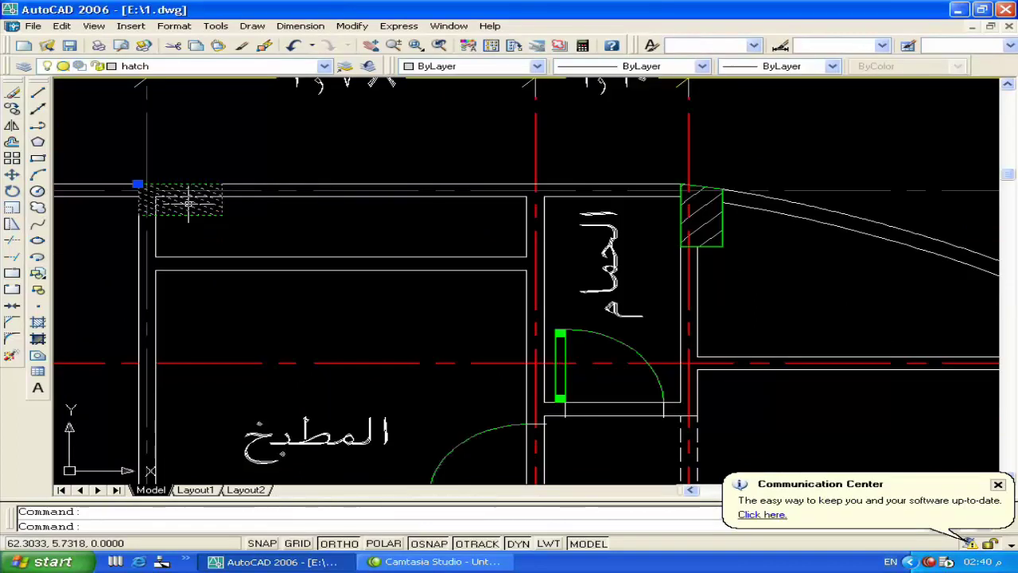
Match the kitchen-wall hatch's properties onto the corner column hatch with MA.
type("ma")
key("Return")
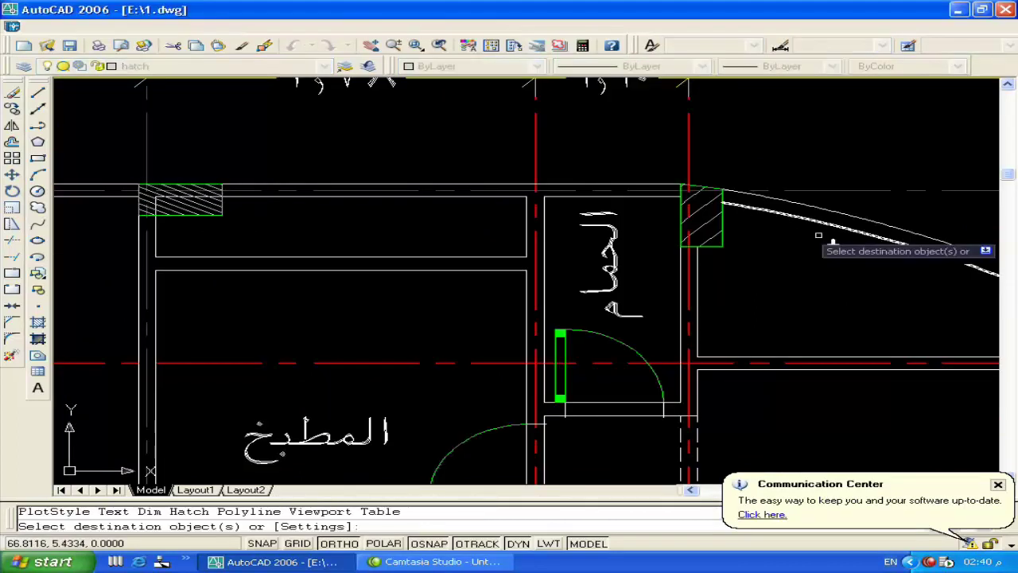
left_click(710, 219)
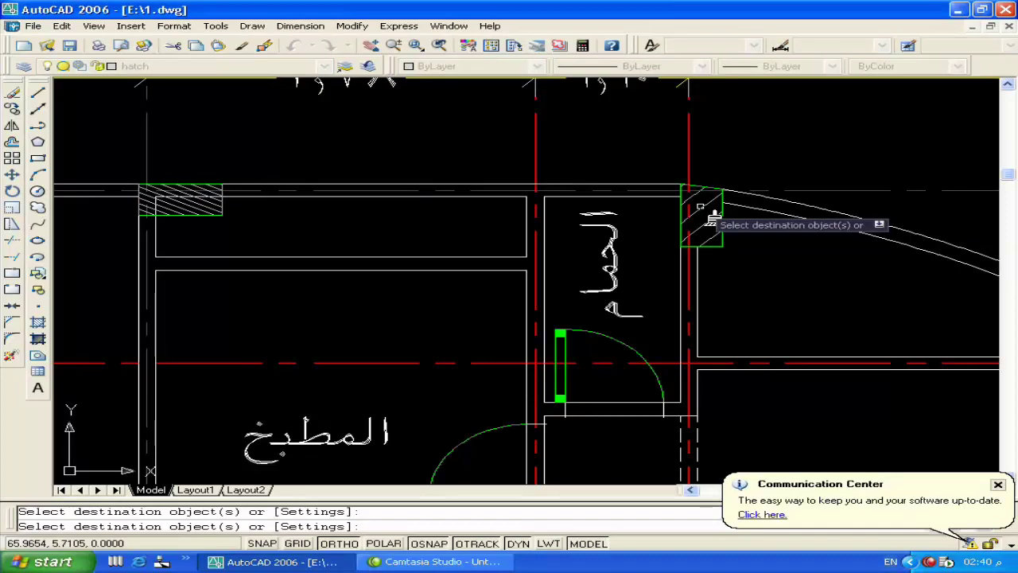
key("Return")
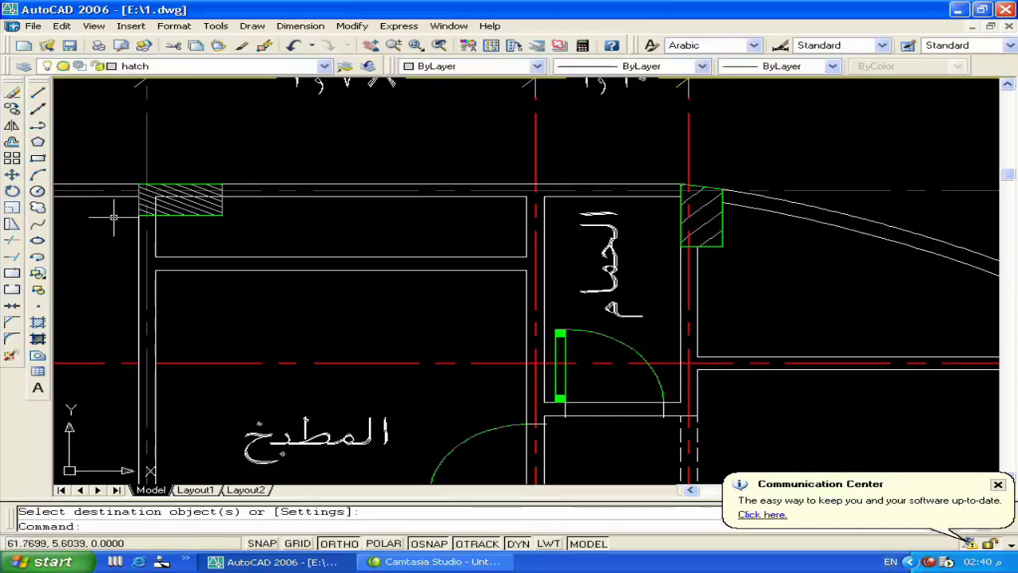
Explode the kitchen-wall column hatch and match its properties onto the corner column hatch.
left_click(233, 209)
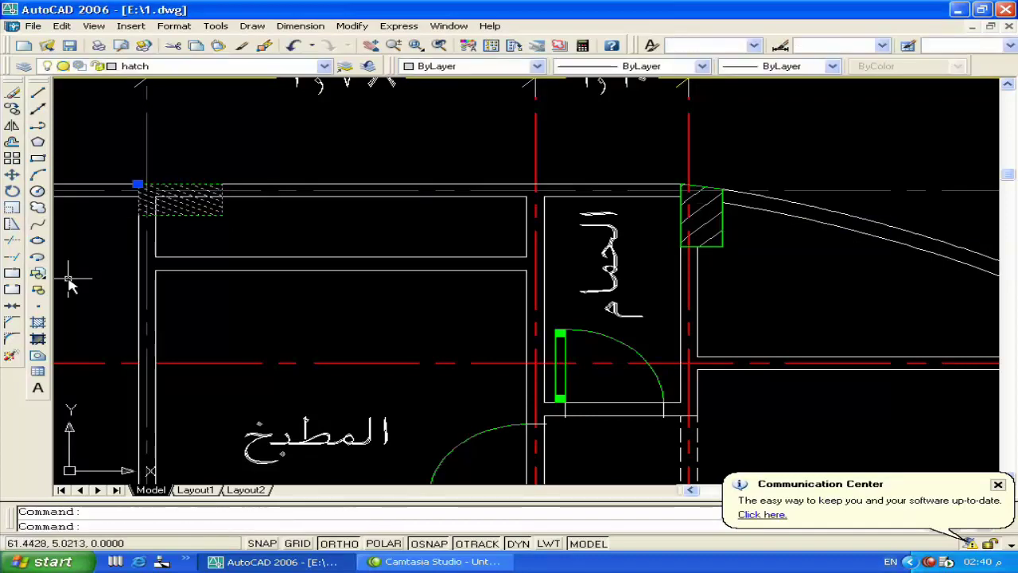
left_click(12, 357)
left_click(192, 208)
left_click(242, 45)
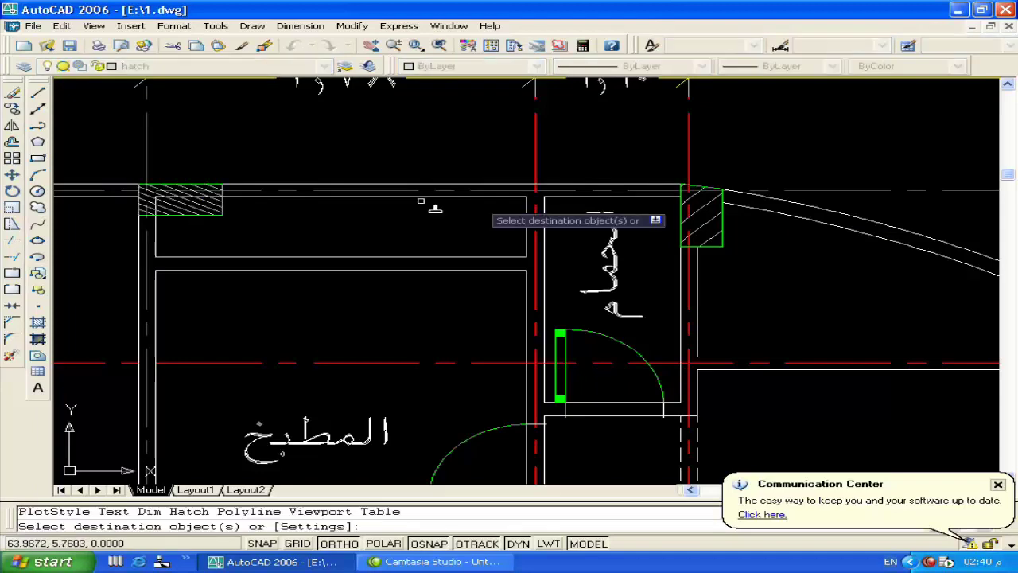
left_click(703, 223)
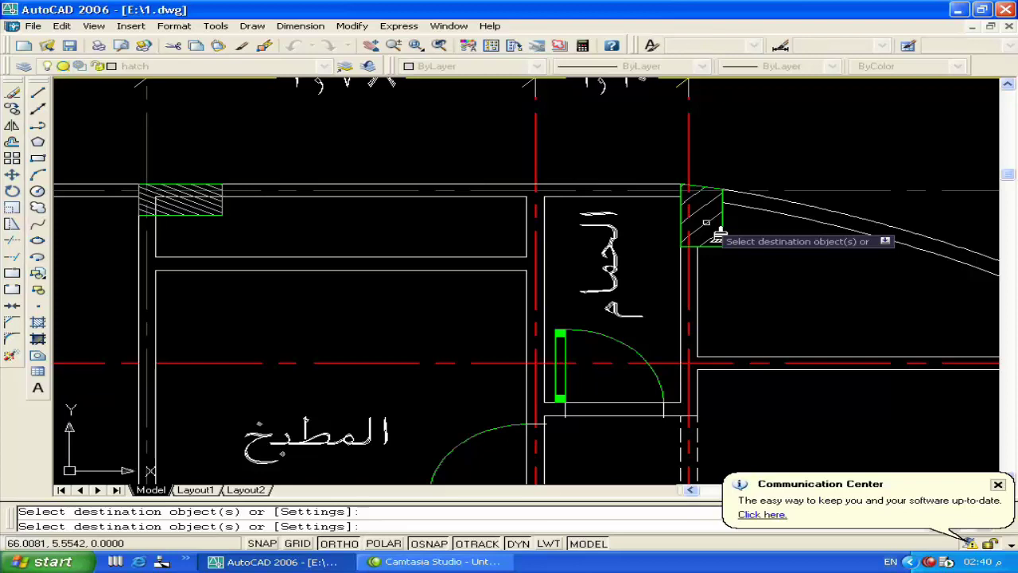
key("Return")
Reapply MATCHPROP from the kitchen-wall hatch onto the corner column hatch.
left_click(188, 210)
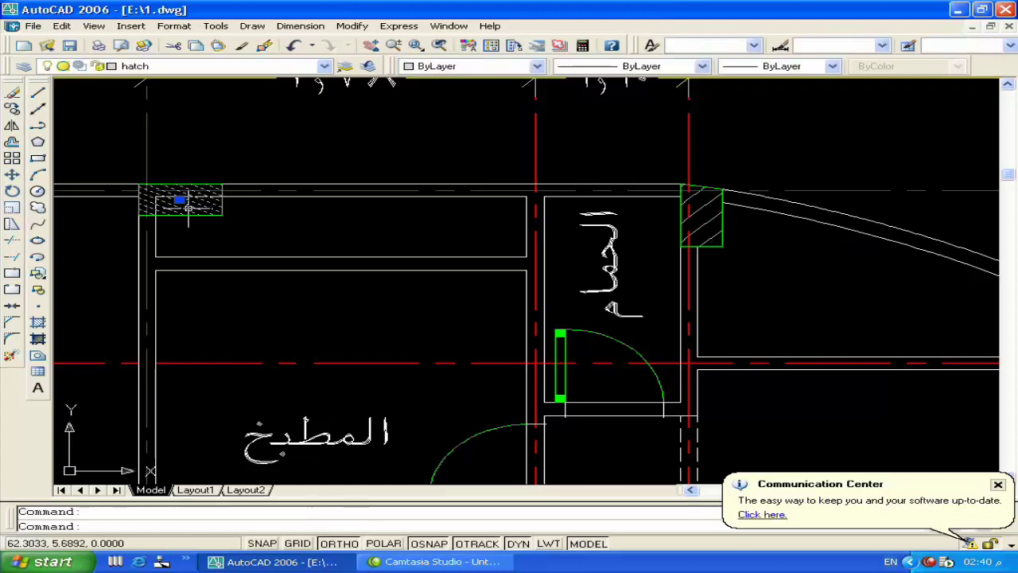
type("ma")
key("Return")
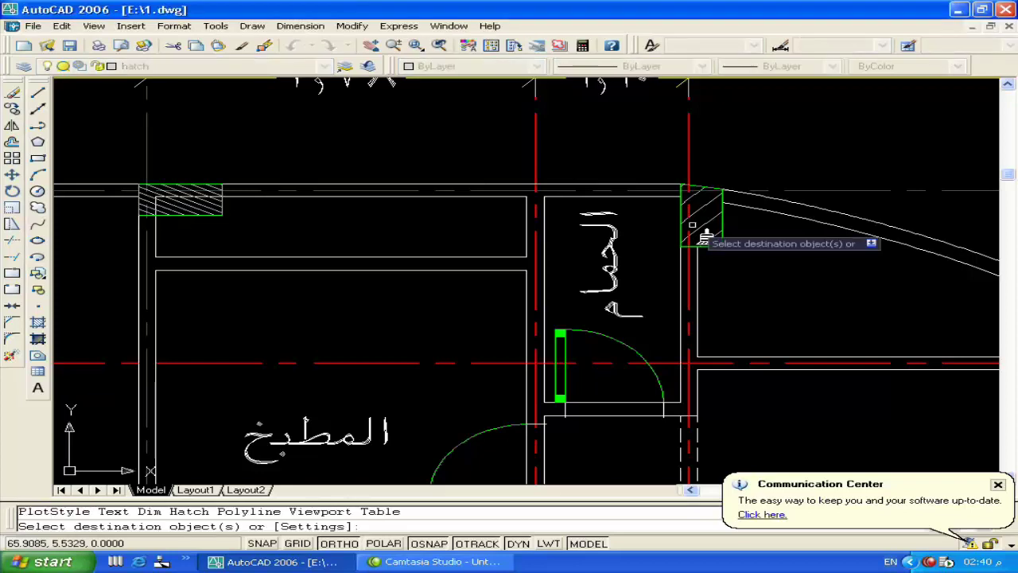
left_click(705, 234)
Review the corner and kitchen-wall hatch settings in Hatch Edit without changing them.
key("Return")
left_click(704, 221)
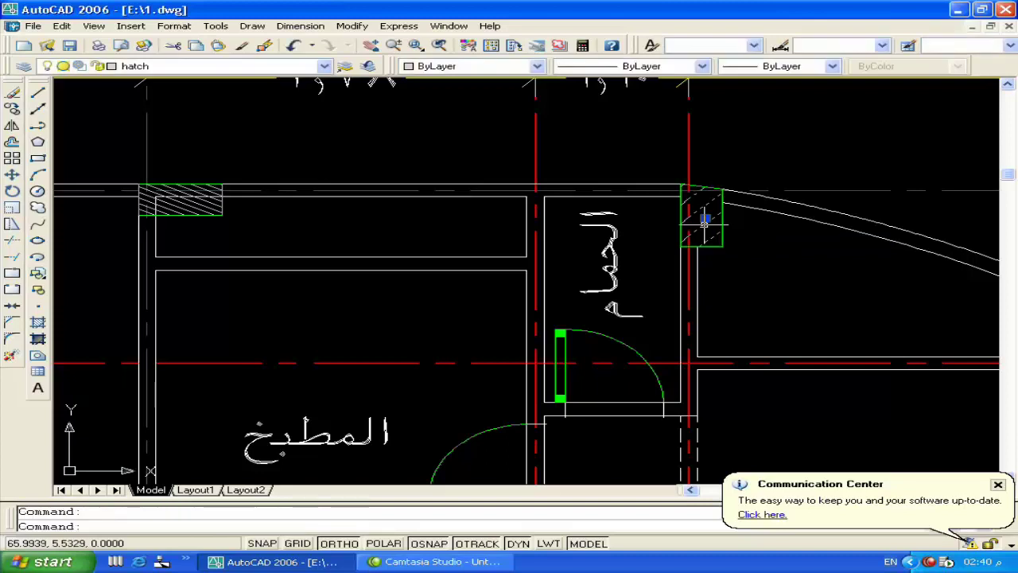
double_click(704, 222)
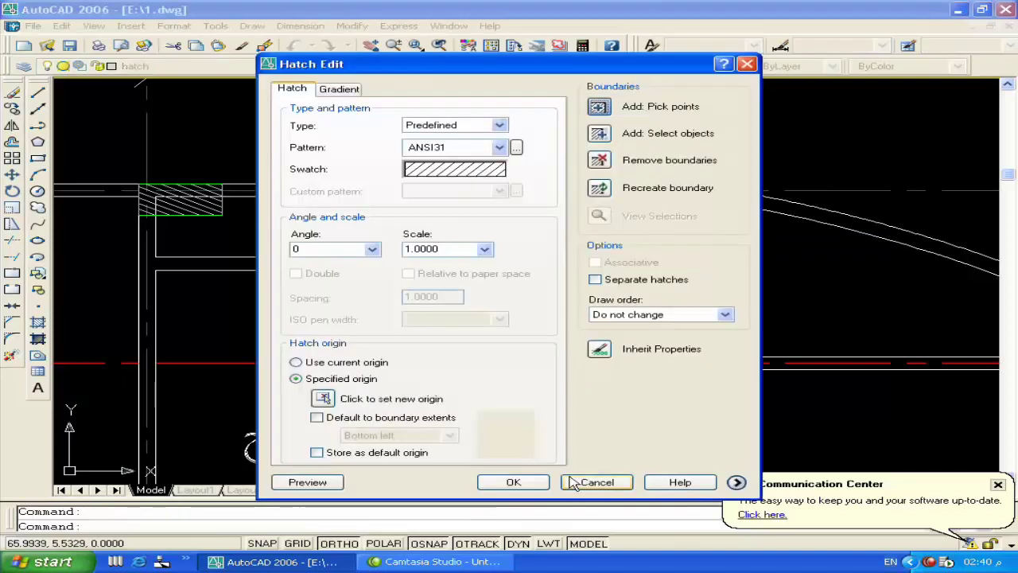
left_click(574, 482)
left_click(182, 202)
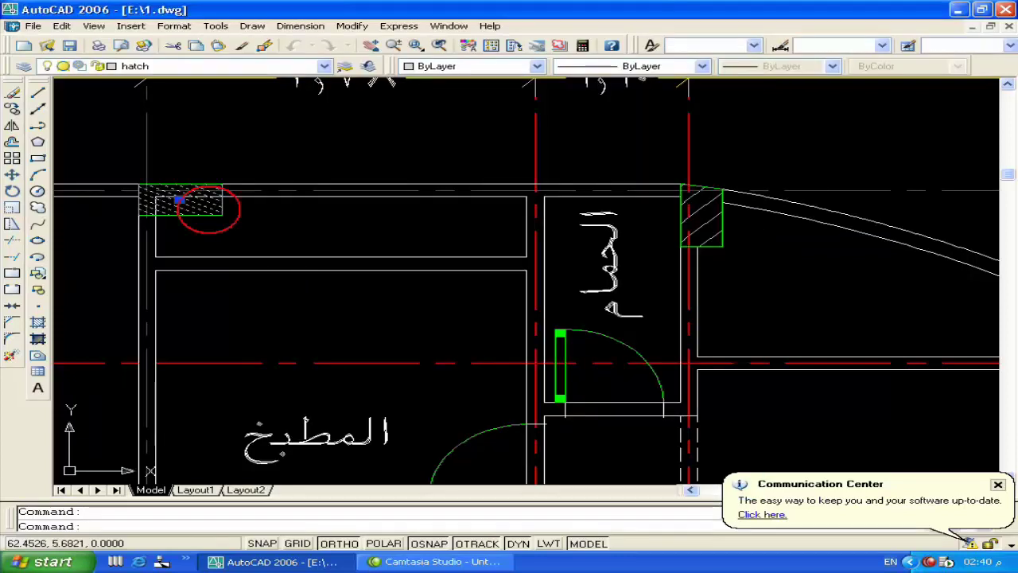
double_click(209, 208)
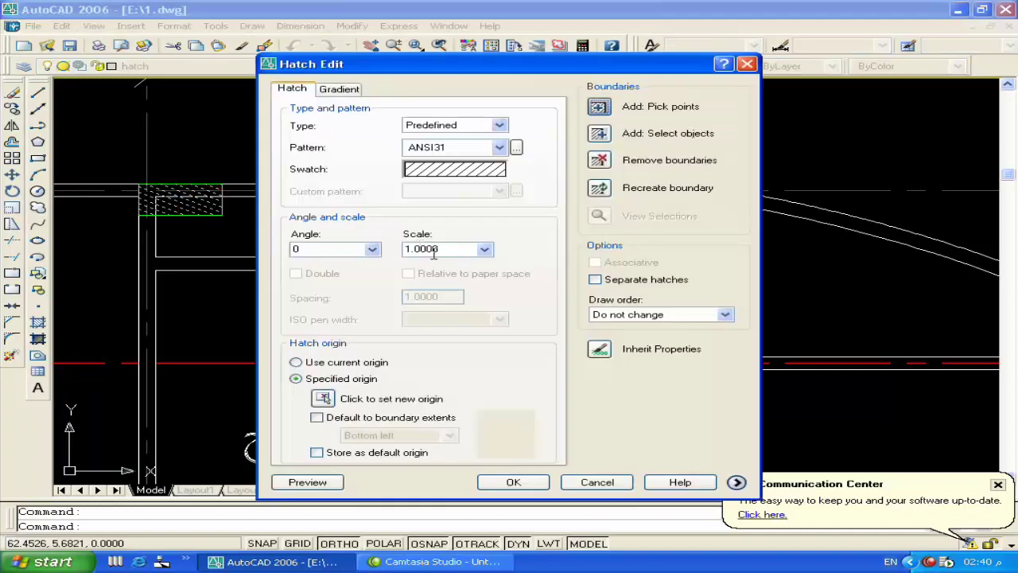
left_click(514, 483)
Set the kitchen-wall column's ANSI31 hatch scale to 0.5.
scroll(480, 230, "down", 3)
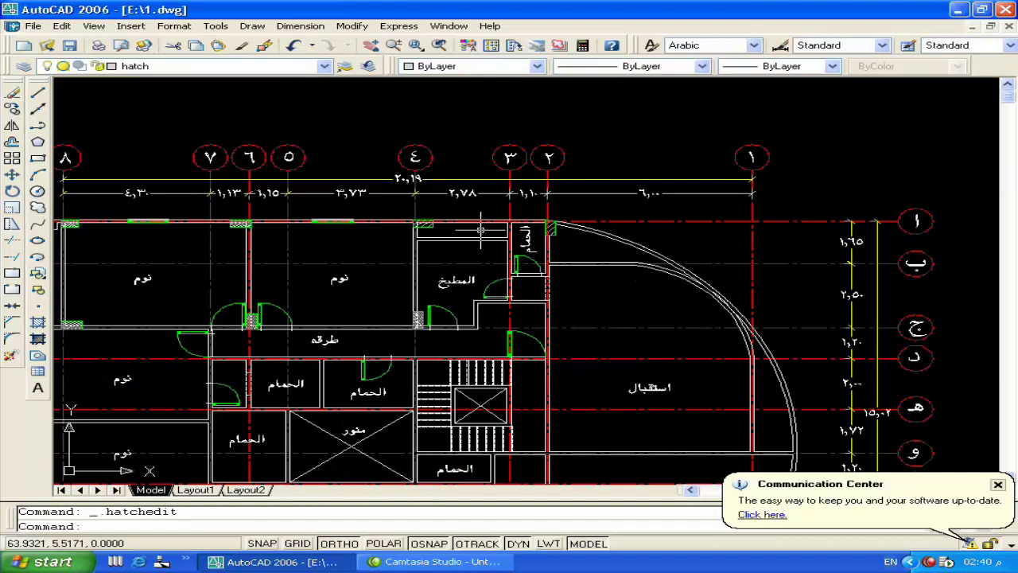
scroll(481, 230, "up", 2)
scroll(390, 228, "up", 3)
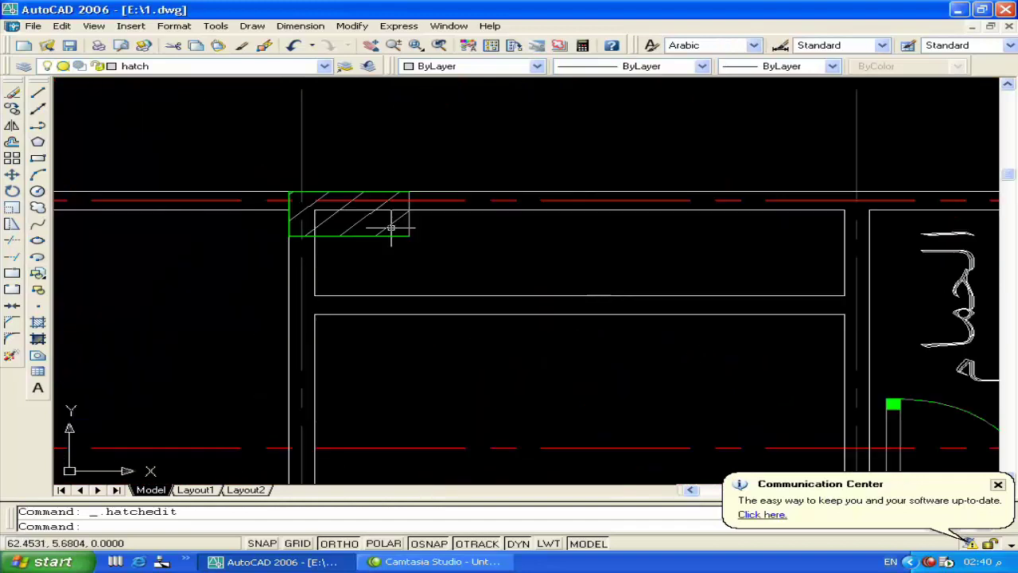
double_click(391, 229)
double_click(439, 250)
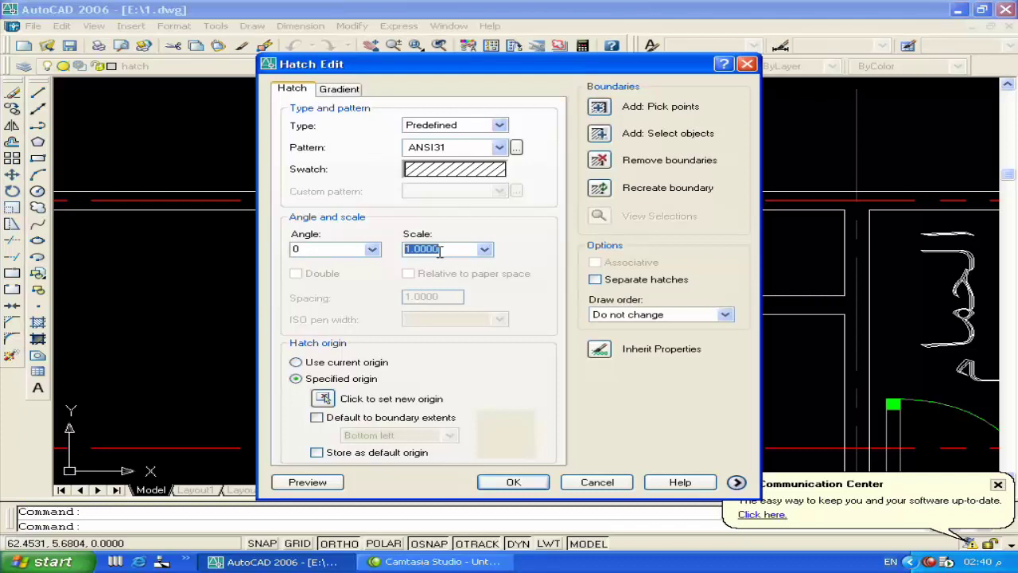
type(".5")
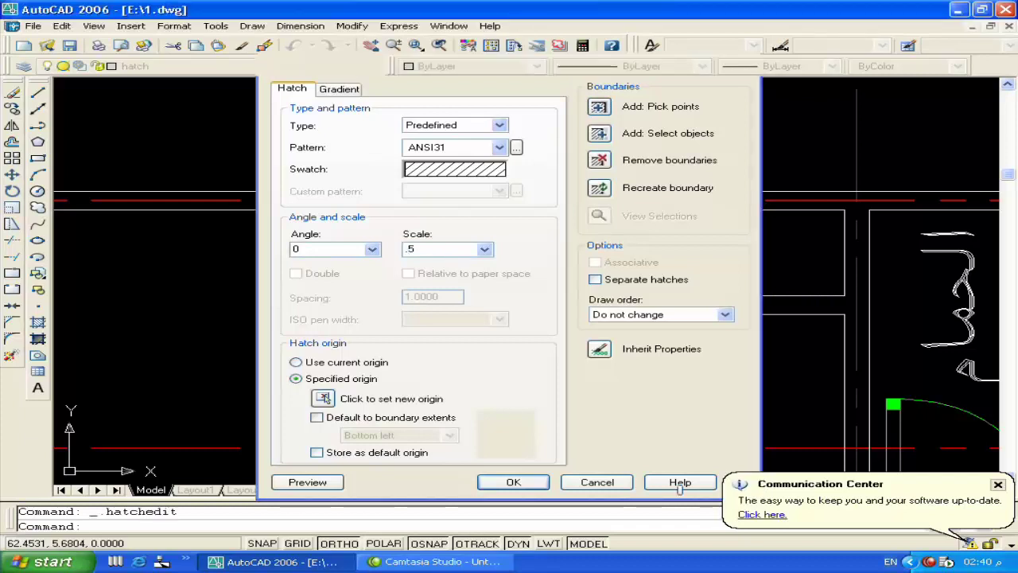
key("Return")
Set the corner column's hatch scale to 0.5 as well.
middle_click_drag(669, 274, 534, 277)
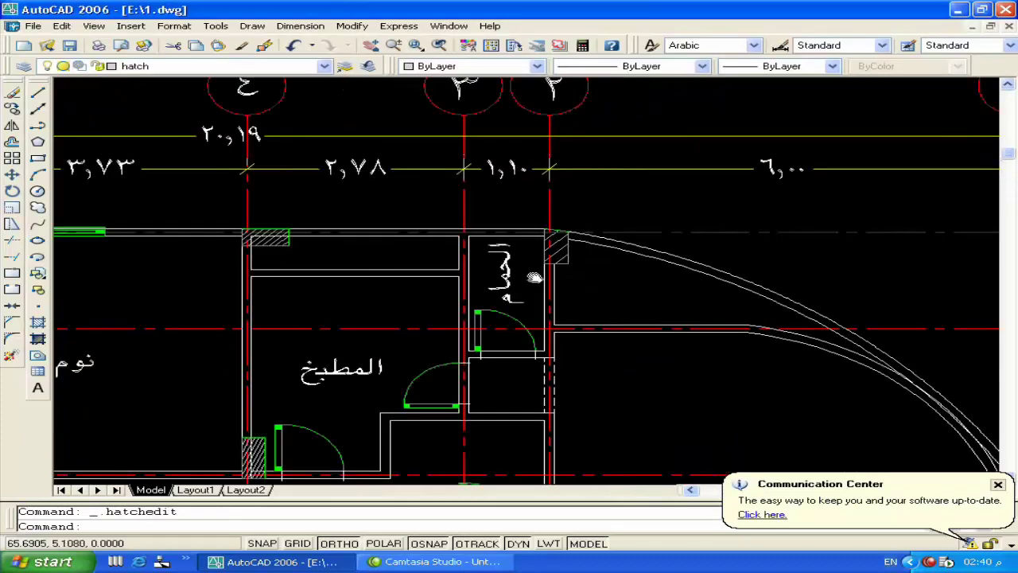
scroll(563, 253, "up", 4)
double_click(564, 253)
left_click(448, 248)
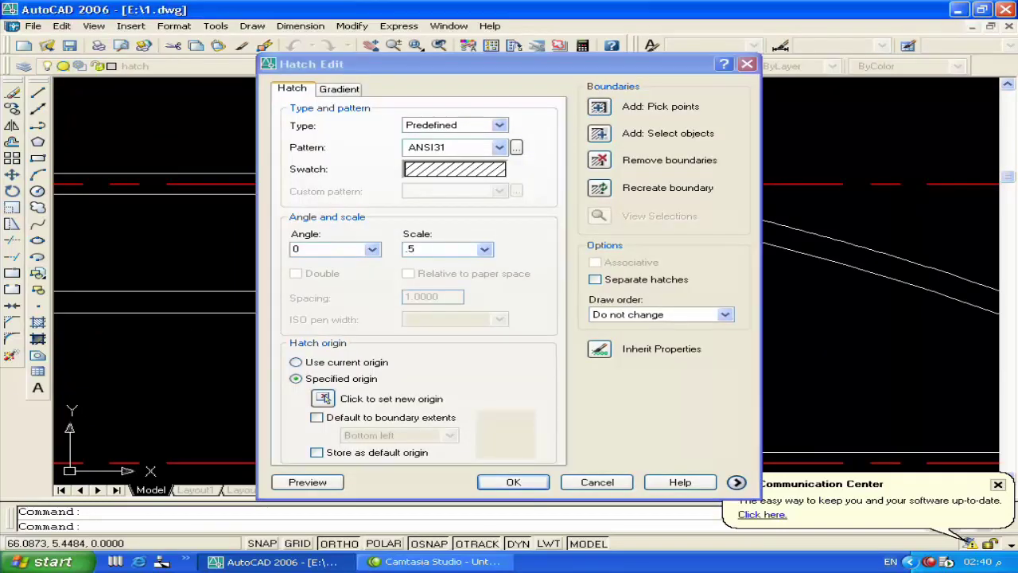
key("Return")
middle_click_drag(504, 386, 504, 291)
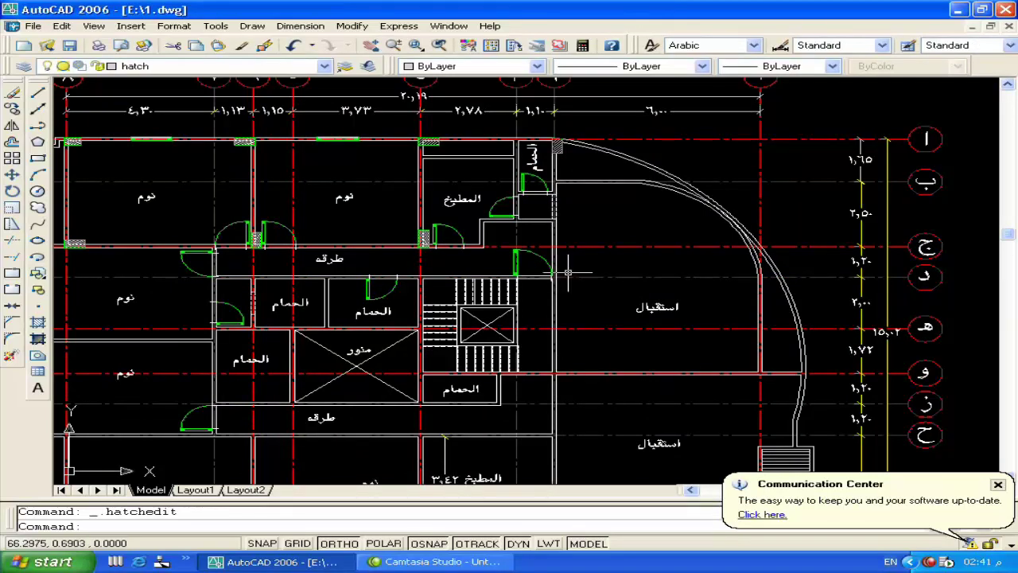
middle_click_drag(554, 277, 541, 270)
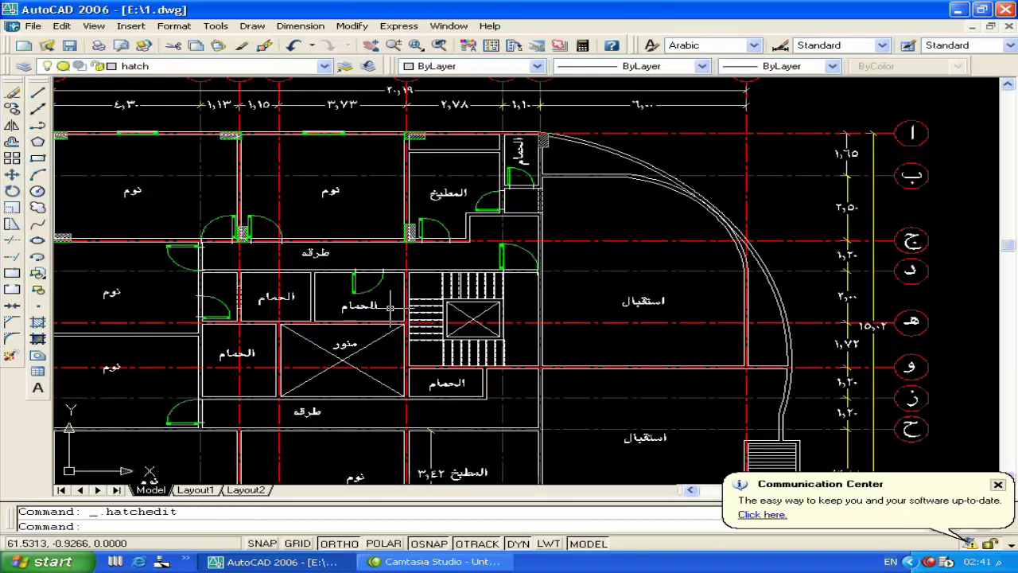
scroll(401, 367, "up", 3)
scroll(395, 355, "up", 4)
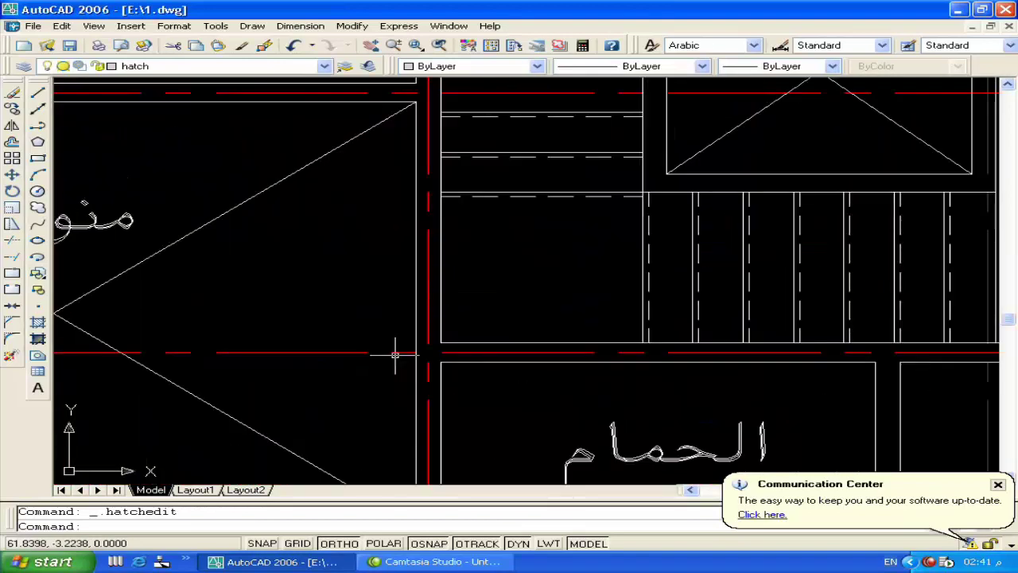
left_click(37, 290)
left_click(521, 368)
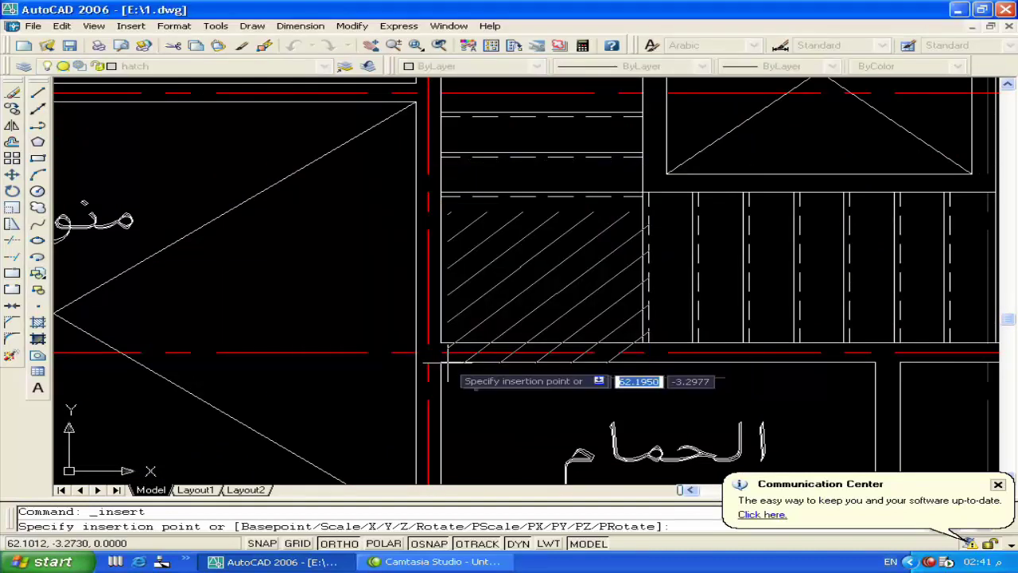
left_click(441, 359)
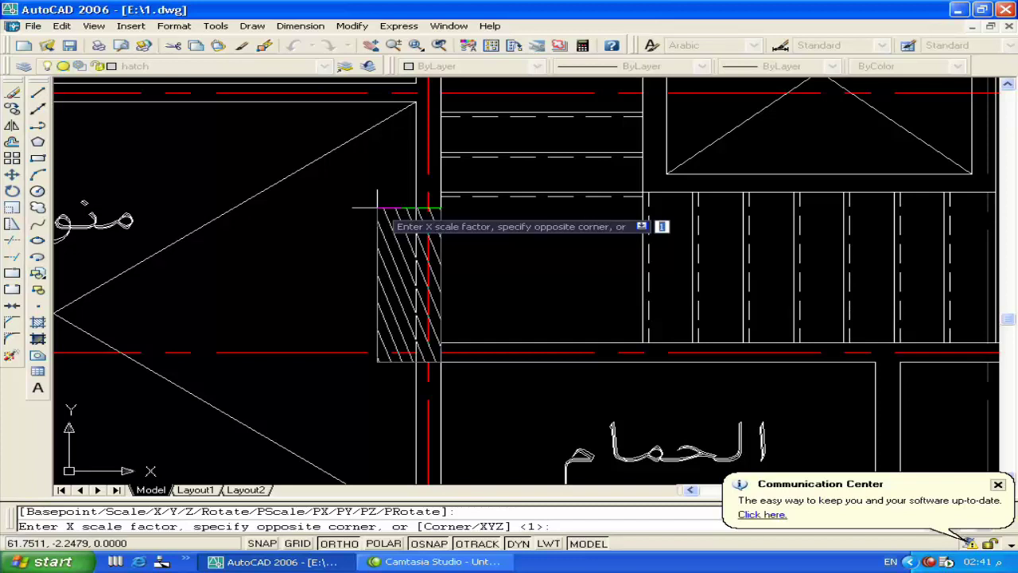
type("-.3")
key("Return")
type(".7")
key("Return")
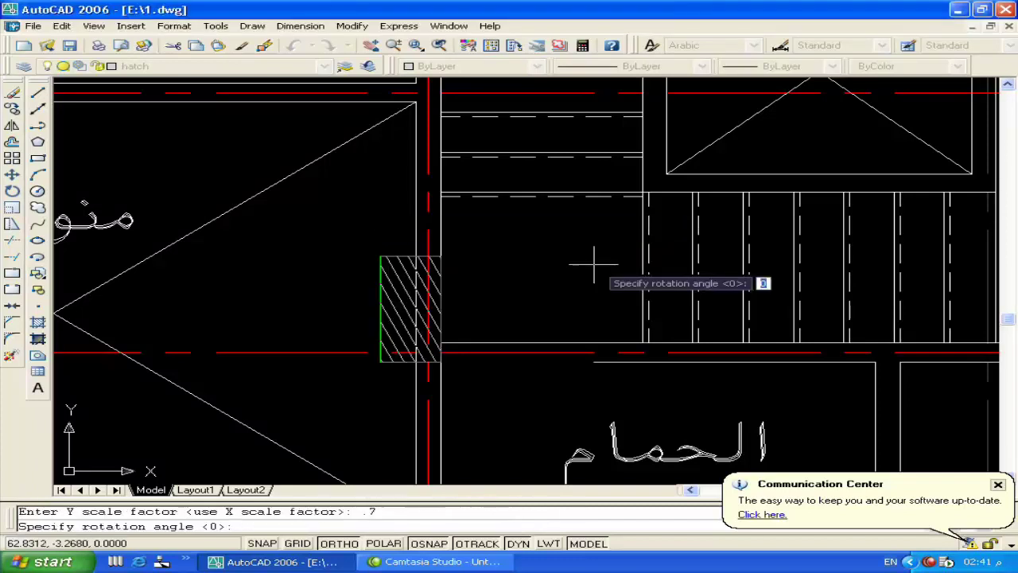
key("Return")
middle_click_drag(559, 316, 510, 344)
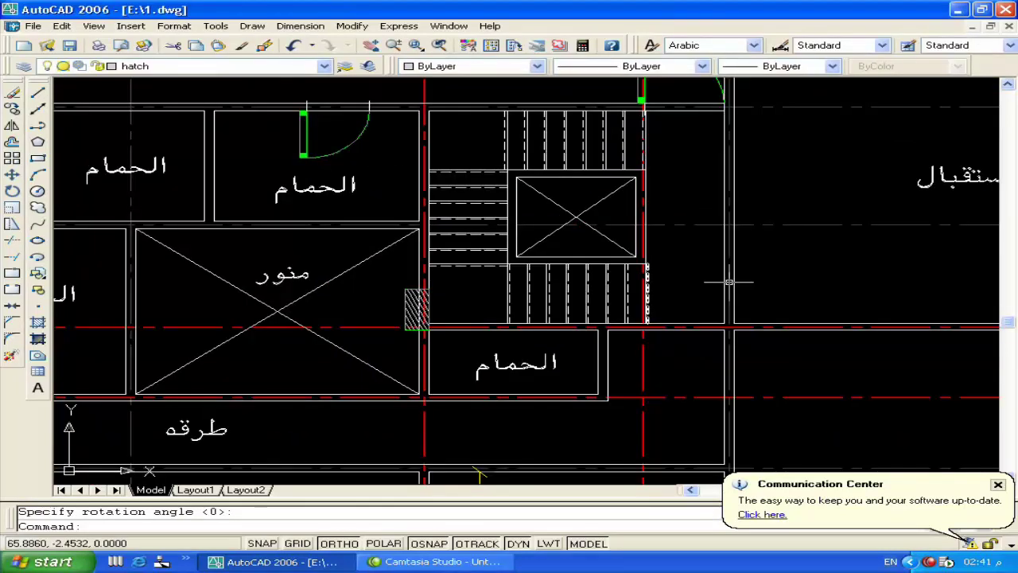
scroll(531, 169, "up", 4)
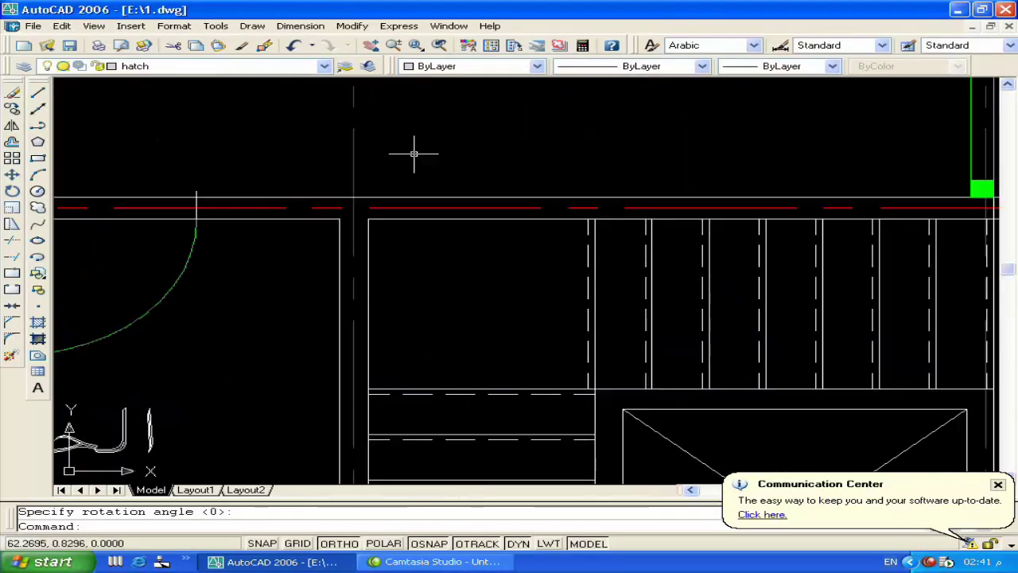
scroll(405, 163, "down", 3)
middle_click_drag(400, 178, 403, 206)
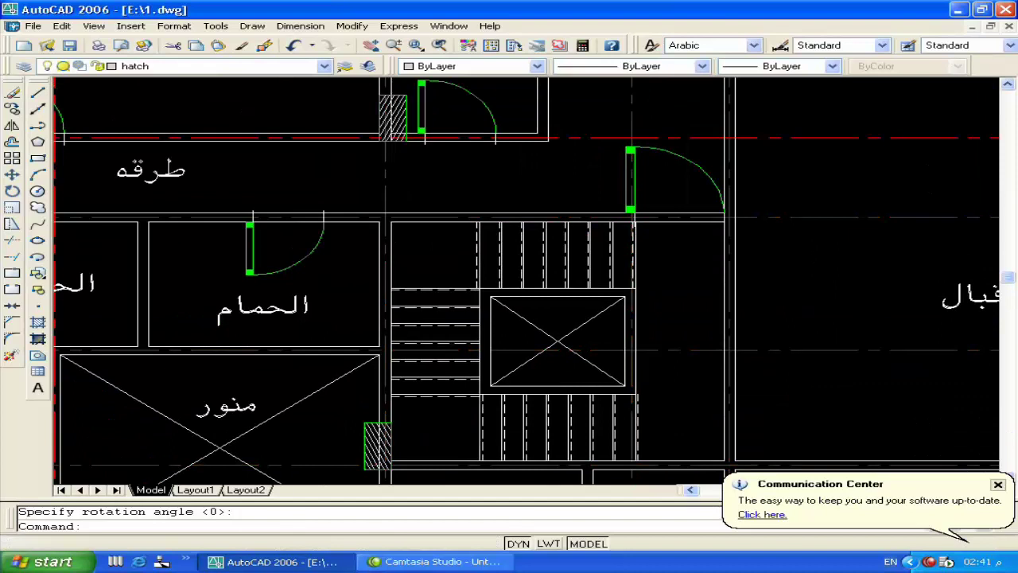
scroll(379, 228, "up", 4)
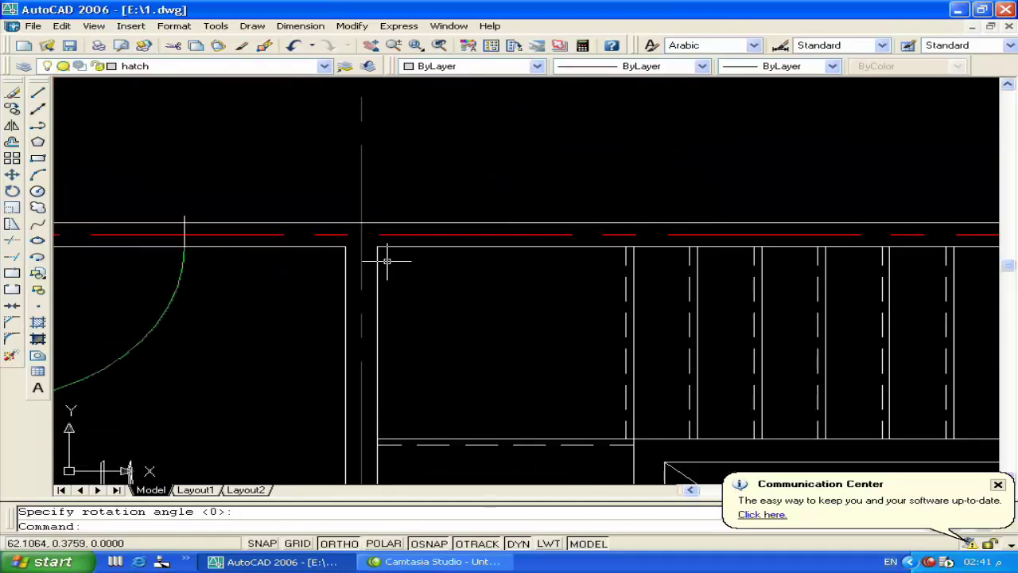
left_click(378, 246)
left_click(379, 247)
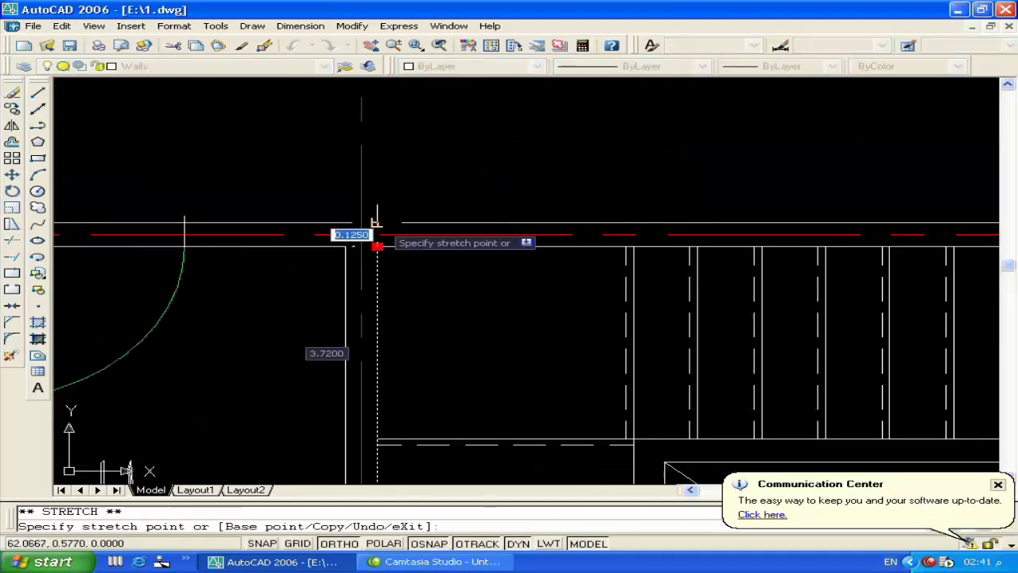
scroll(394, 254, "down", 2)
key("Escape")
scroll(395, 267, "down", 3)
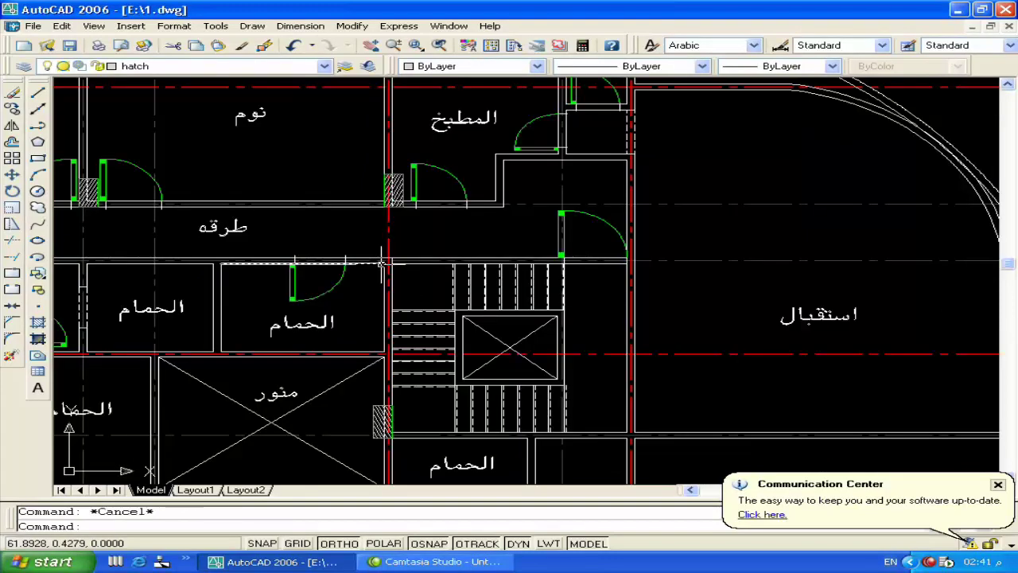
scroll(376, 296, "up", 3)
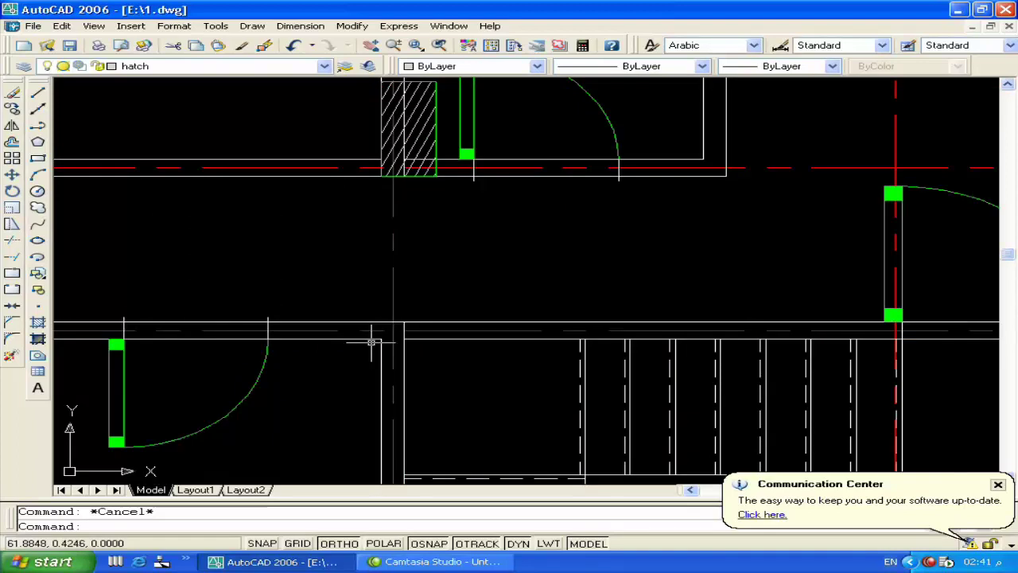
Insert the Column block at the corridor corner by the stairs, scale -0.3 by -0.7, rotation 0.
left_click(40, 274)
left_click(525, 377)
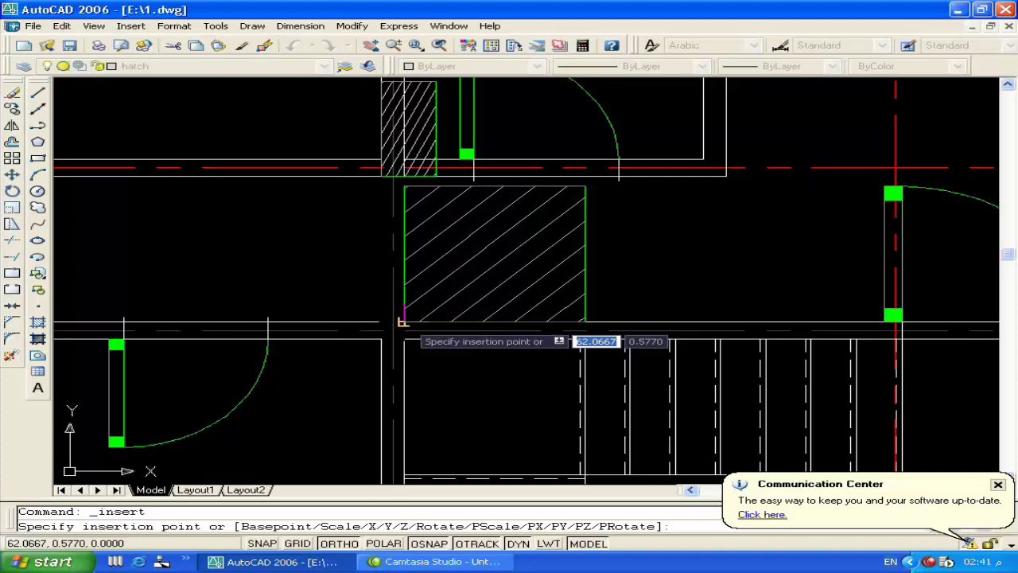
left_click(404, 322)
type("-.")
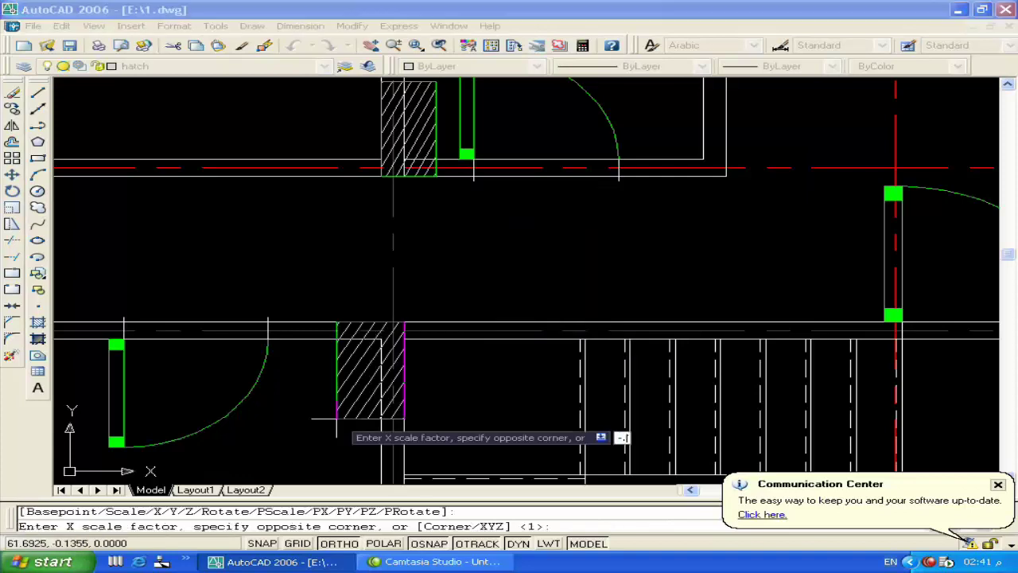
type("3")
key("Return")
type("7")
key("Return")
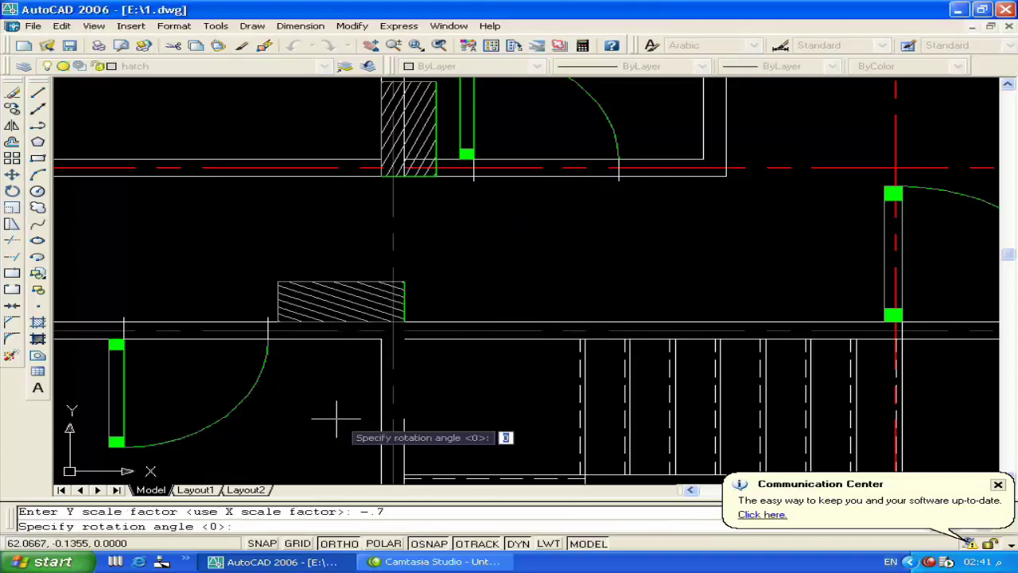
key("Return")
scroll(434, 302, "down", 5)
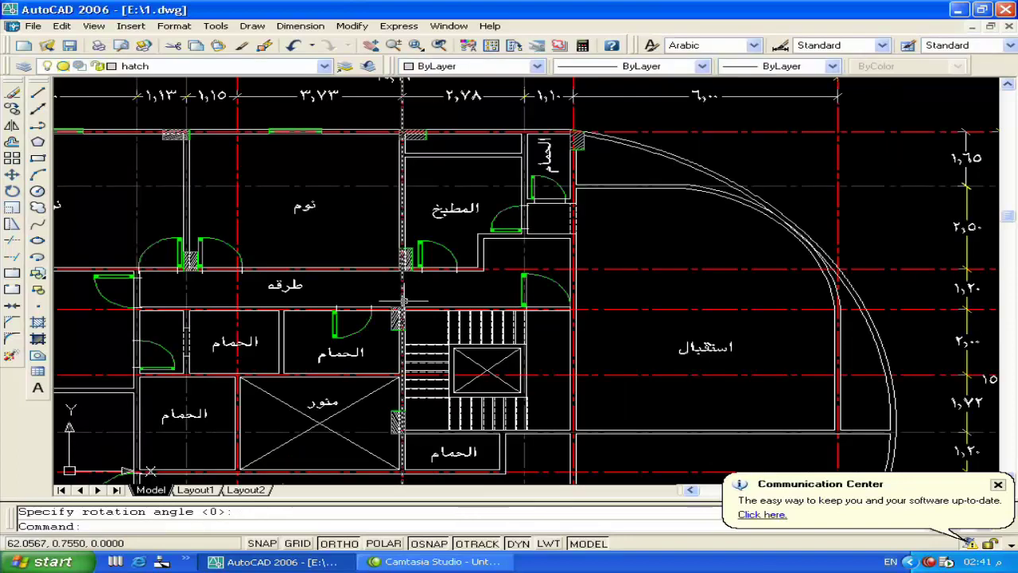
scroll(443, 345, "up", 1)
scroll(524, 264, "up", 1)
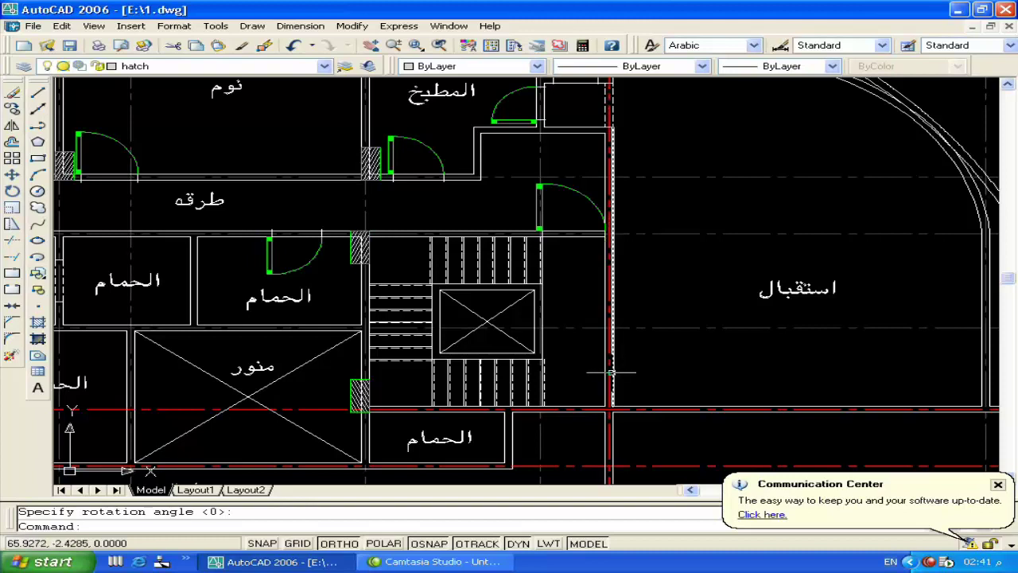
middle_click_drag(611, 373, 611, 351)
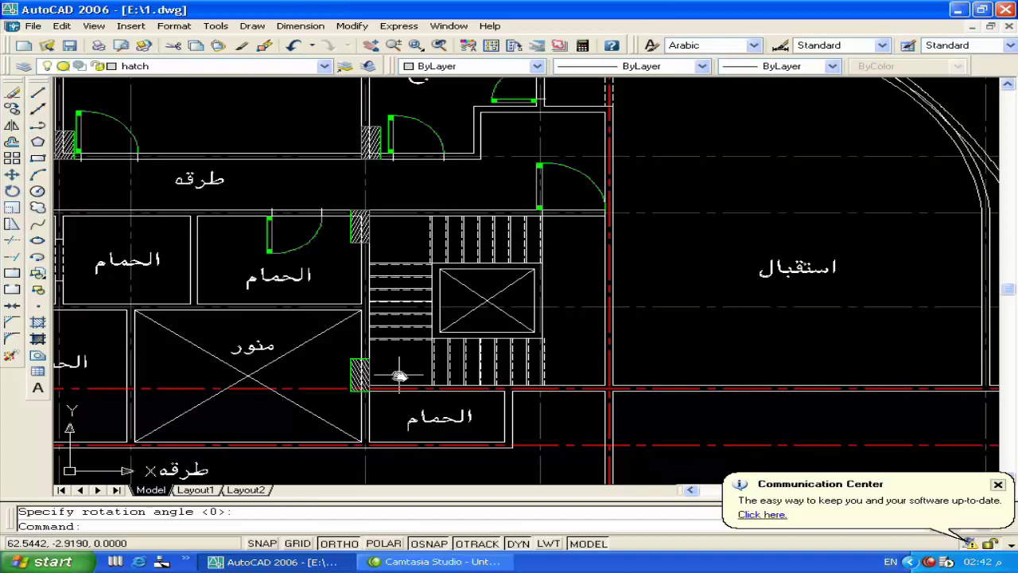
middle_click_drag(400, 376, 410, 358)
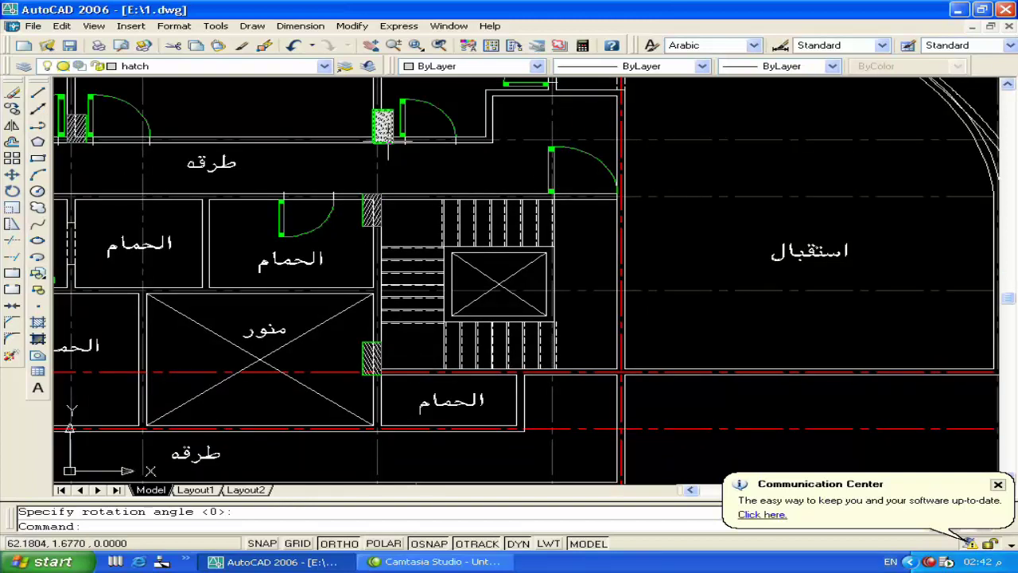
middle_click_drag(387, 147, 378, 268)
scroll(378, 268, "down", 2)
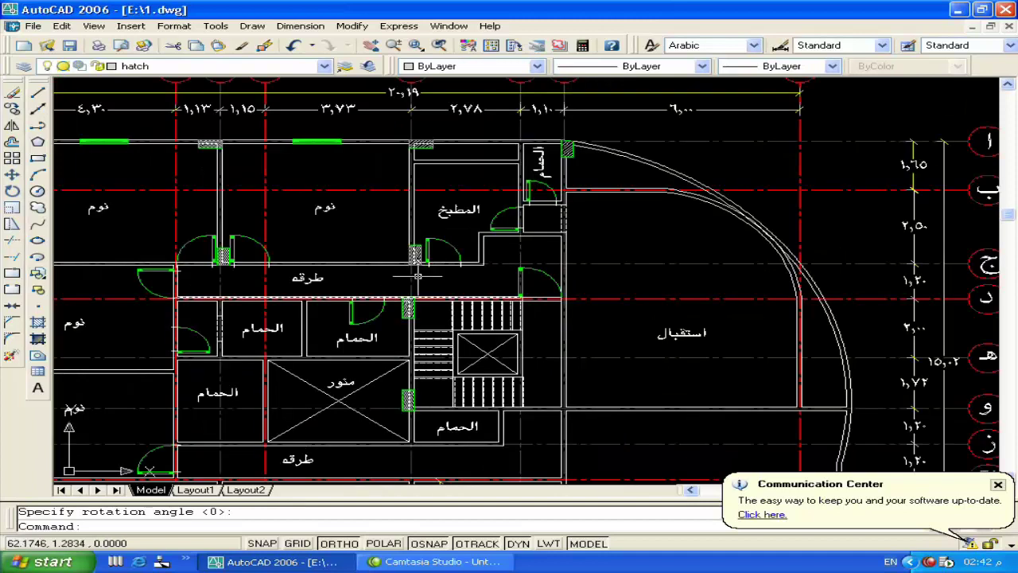
scroll(417, 277, "up", 2)
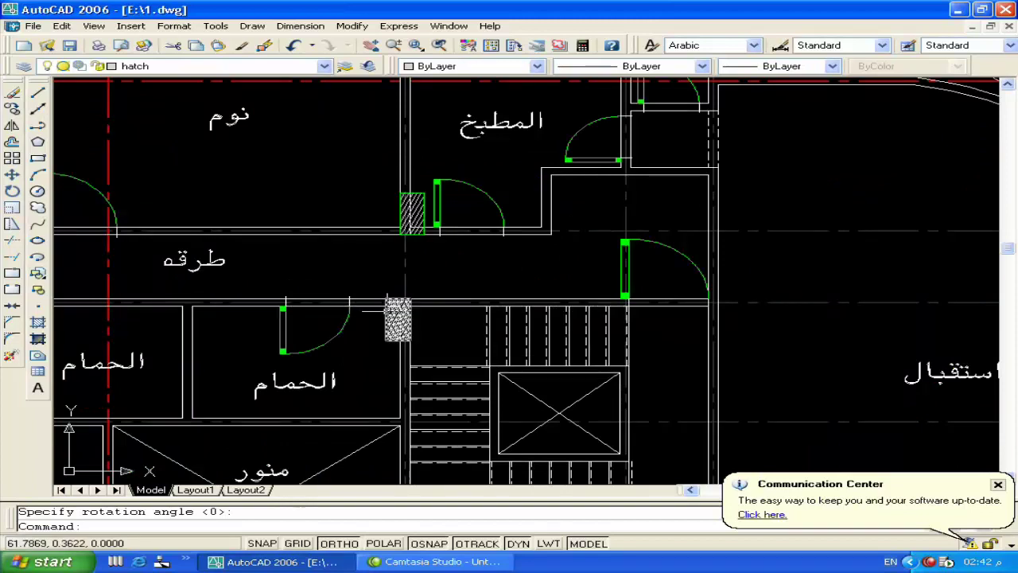
scroll(342, 304, "down", 3)
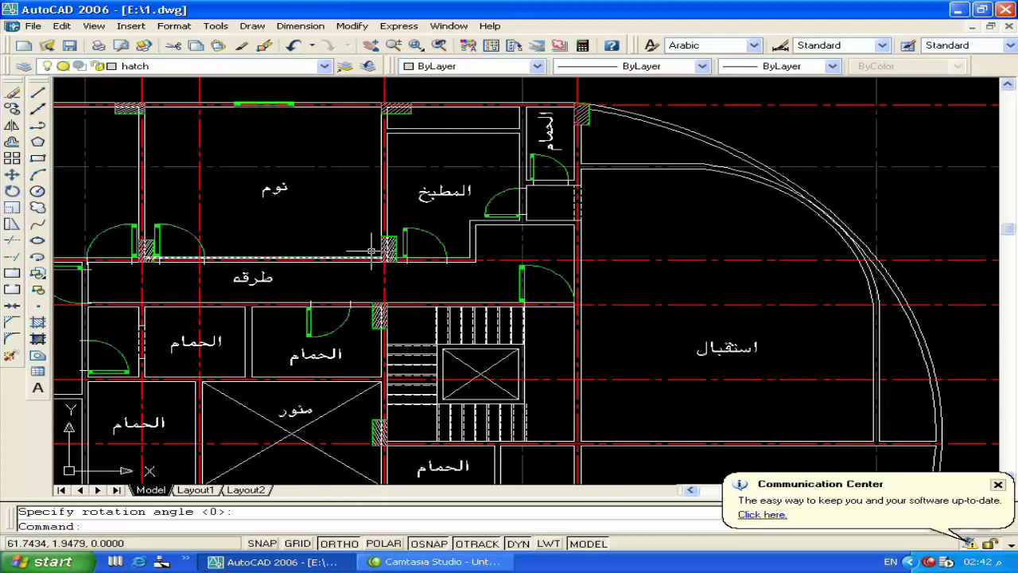
middle_click_drag(371, 252, 388, 238)
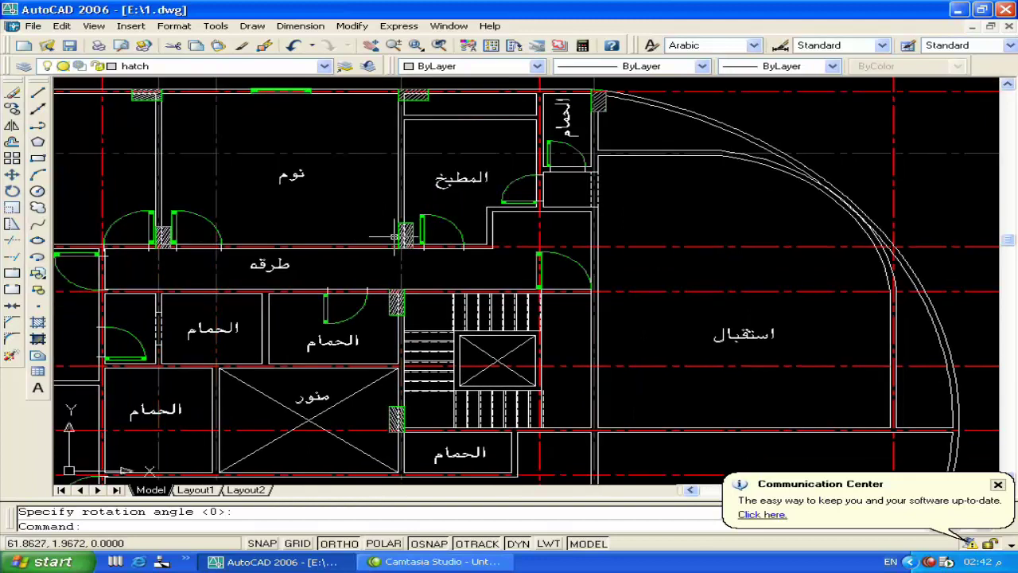
scroll(395, 236, "down", 3)
scroll(429, 245, "up", 4)
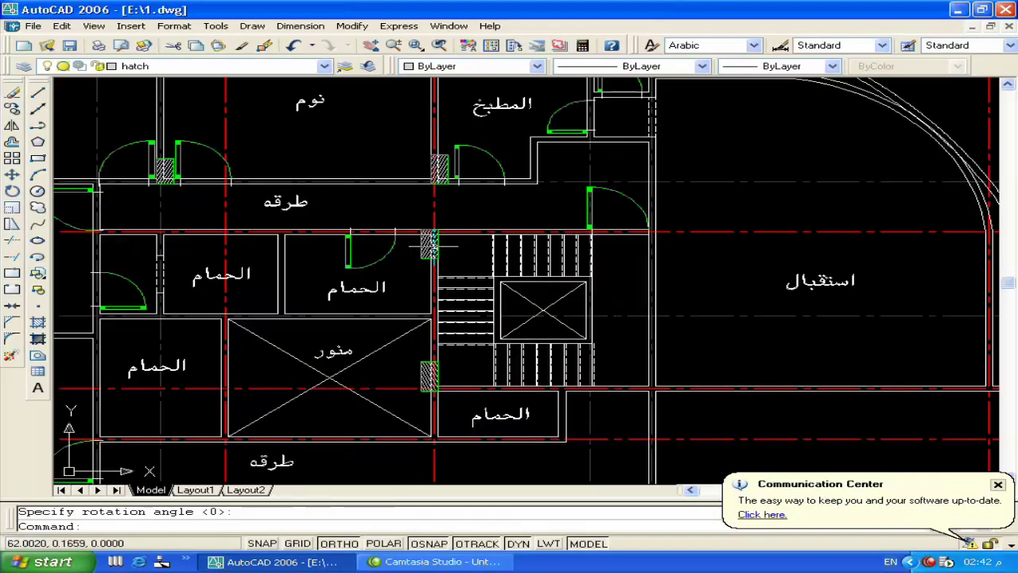
scroll(428, 245, "up", 3)
scroll(395, 239, "down", 5)
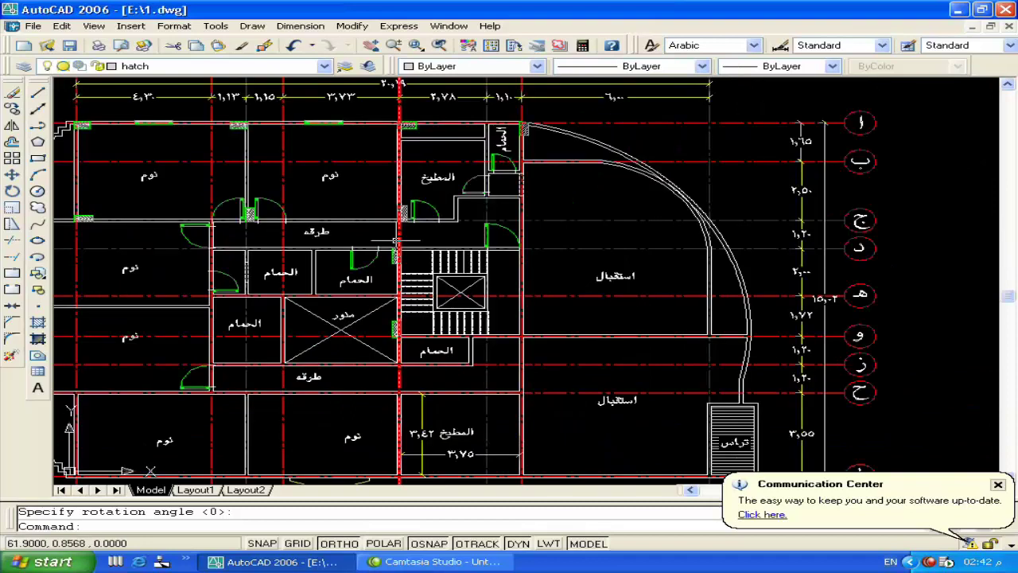
scroll(396, 239, "up", 3)
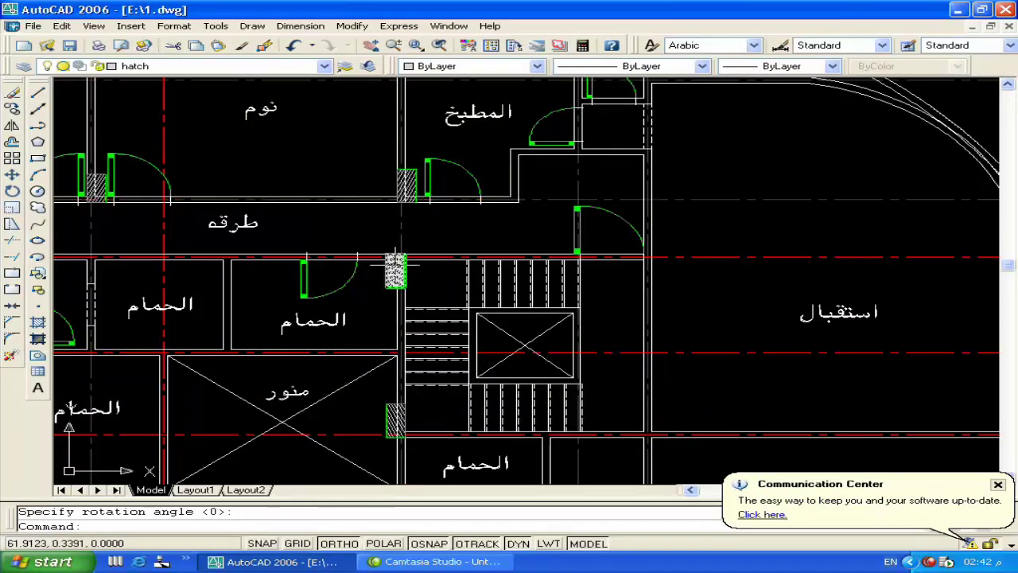
middle_click_drag(405, 317, 426, 300)
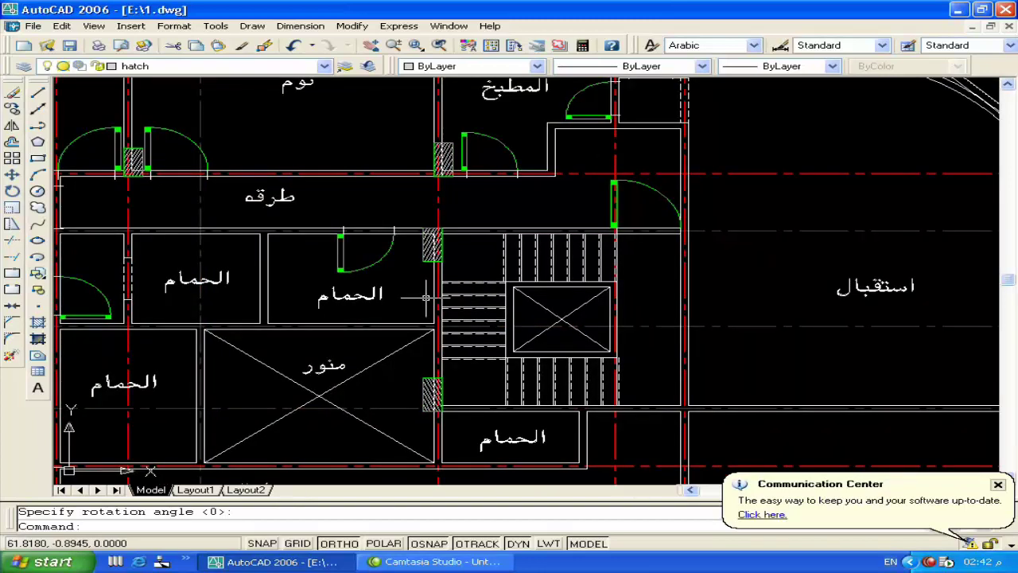
middle_click_drag(435, 209, 434, 302)
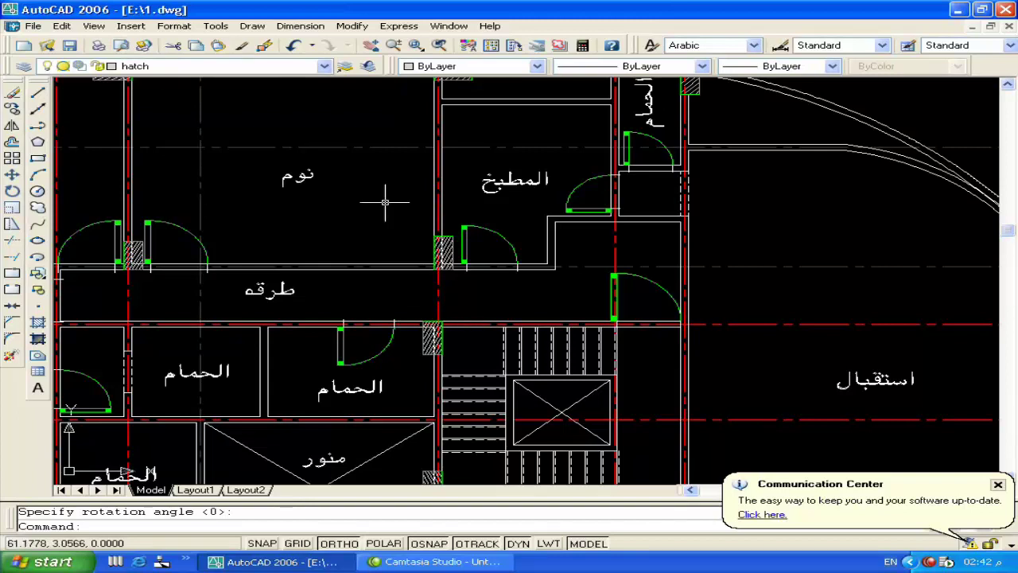
left_click(931, 562)
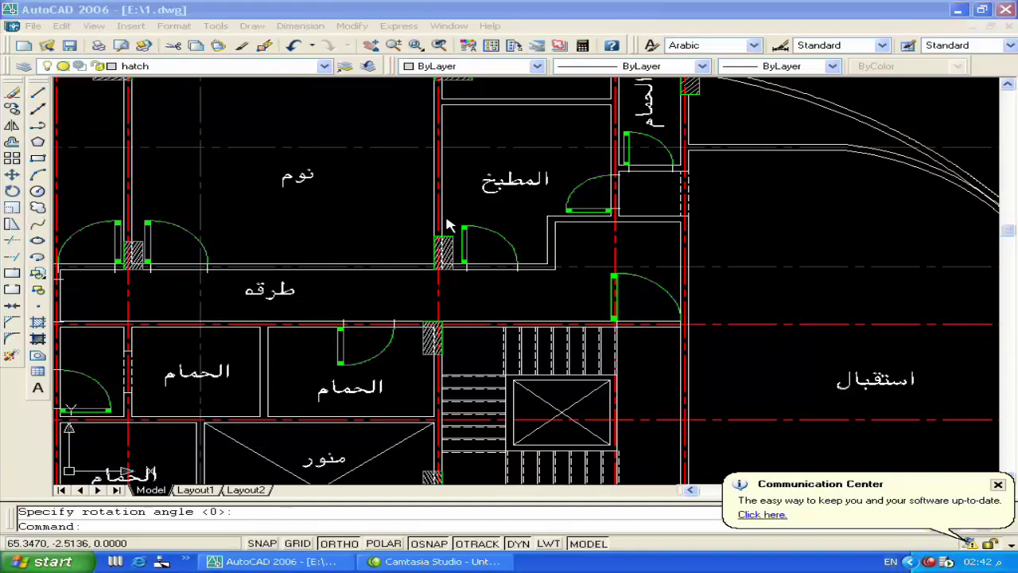
left_click(931, 562)
double_click(931, 563)
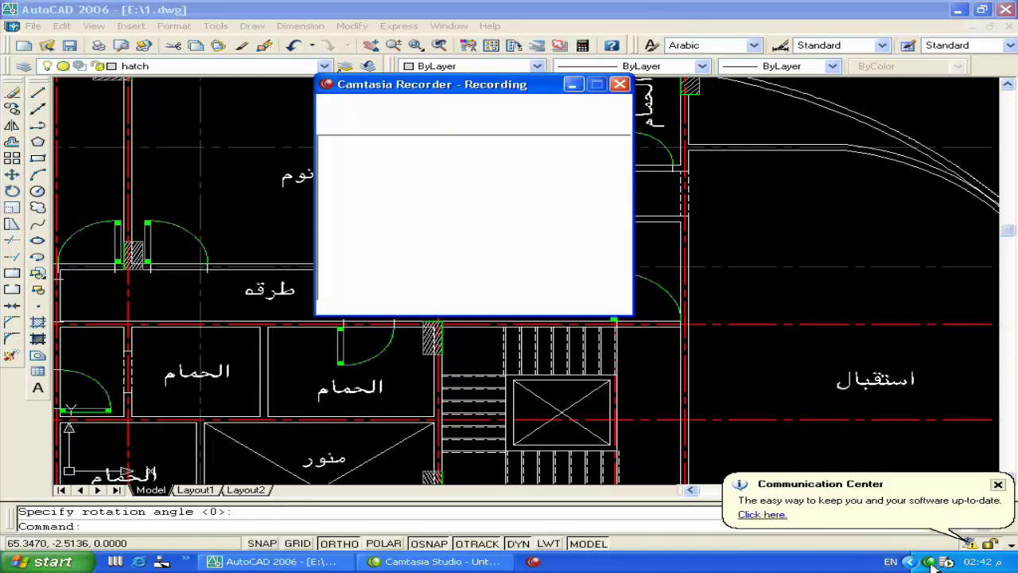
left_click(363, 106)
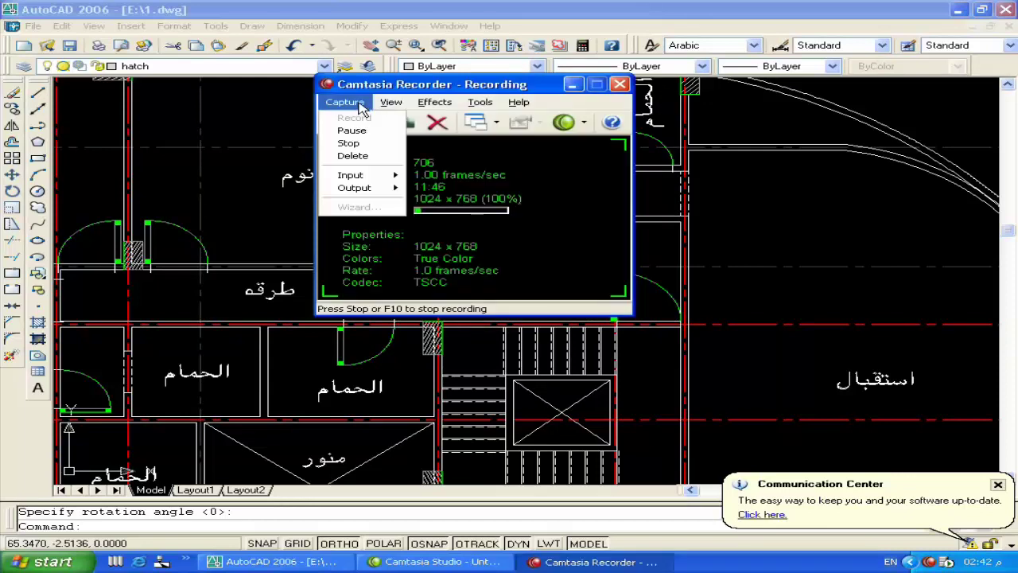
left_click(352, 131)
left_click(360, 122)
left_click(572, 84)
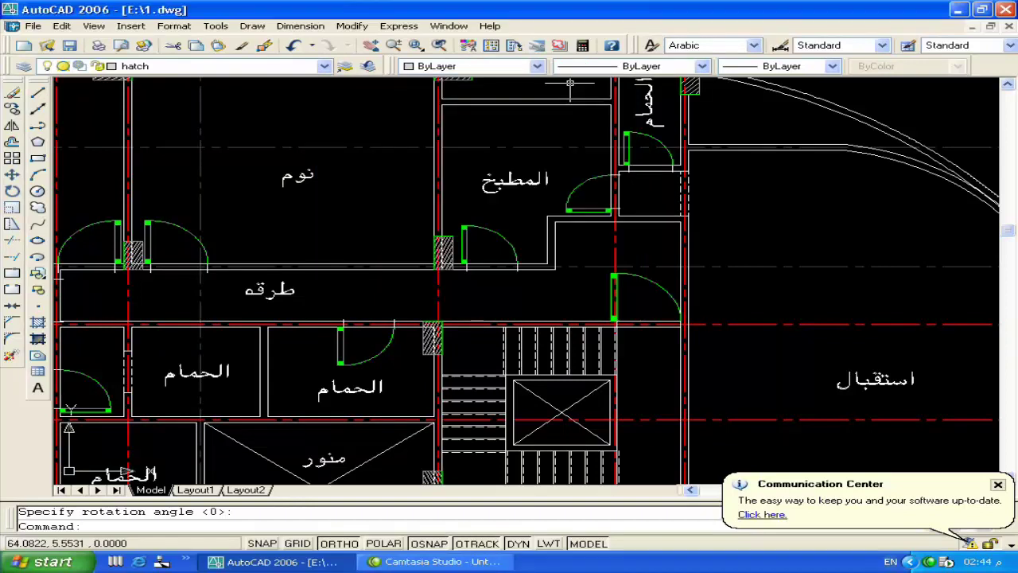
Insert the Column block at the wall corner beside the stair, scaled 0.3 by 0.7, rotation 0.
middle_click_drag(395, 347, 424, 300)
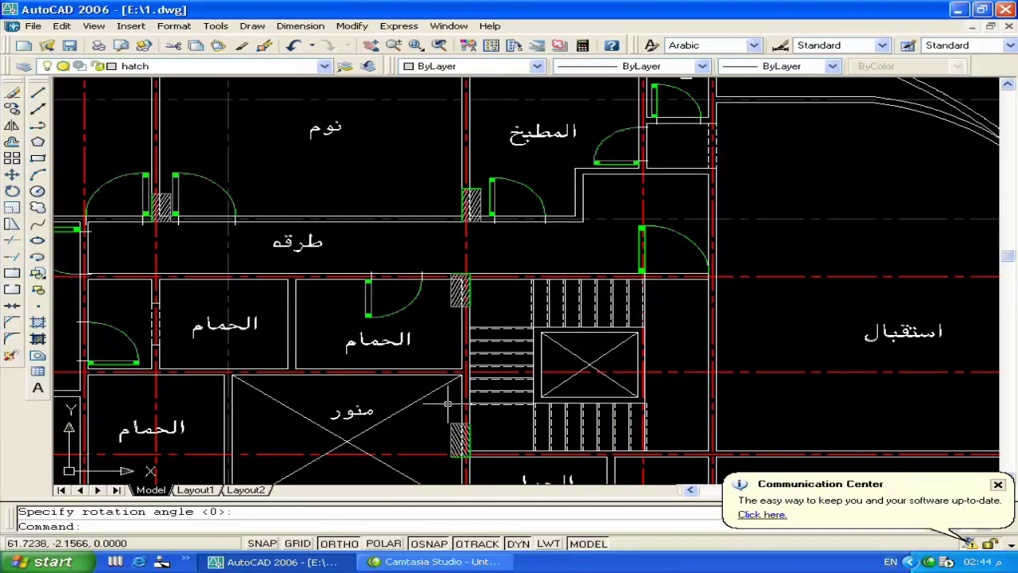
middle_click_drag(448, 404, 462, 351)
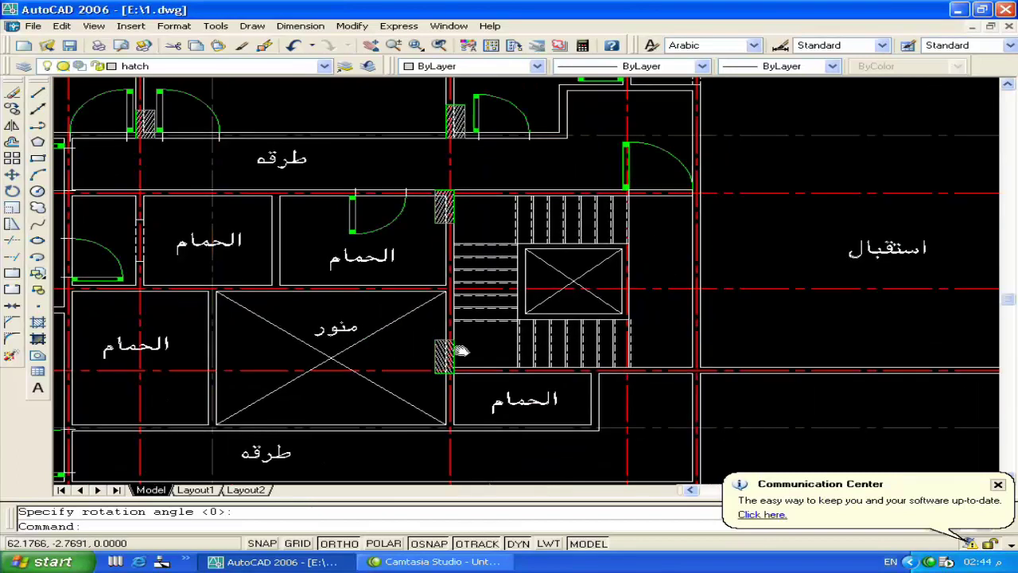
scroll(460, 348, "down", 1)
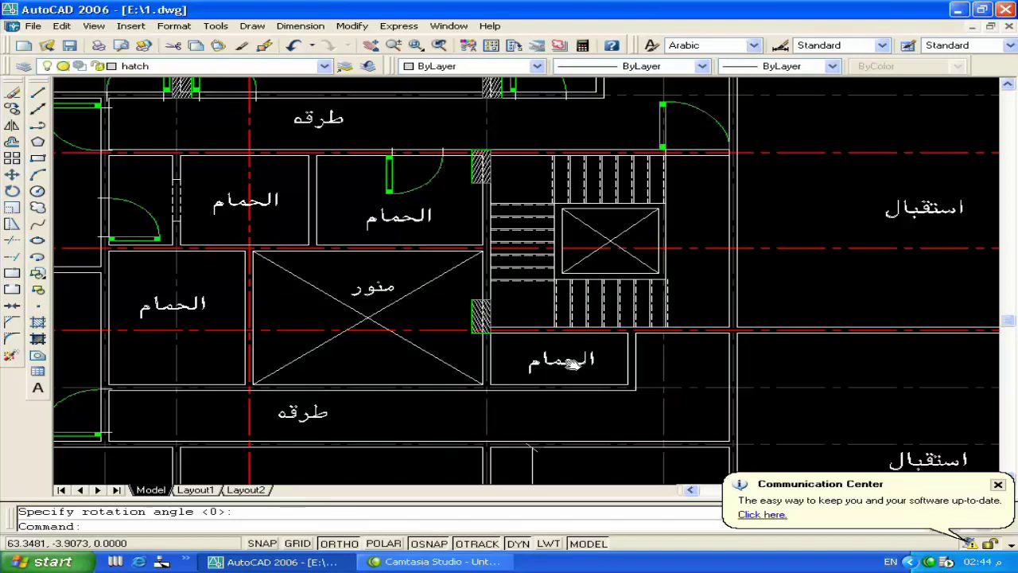
scroll(610, 339, "up", 1)
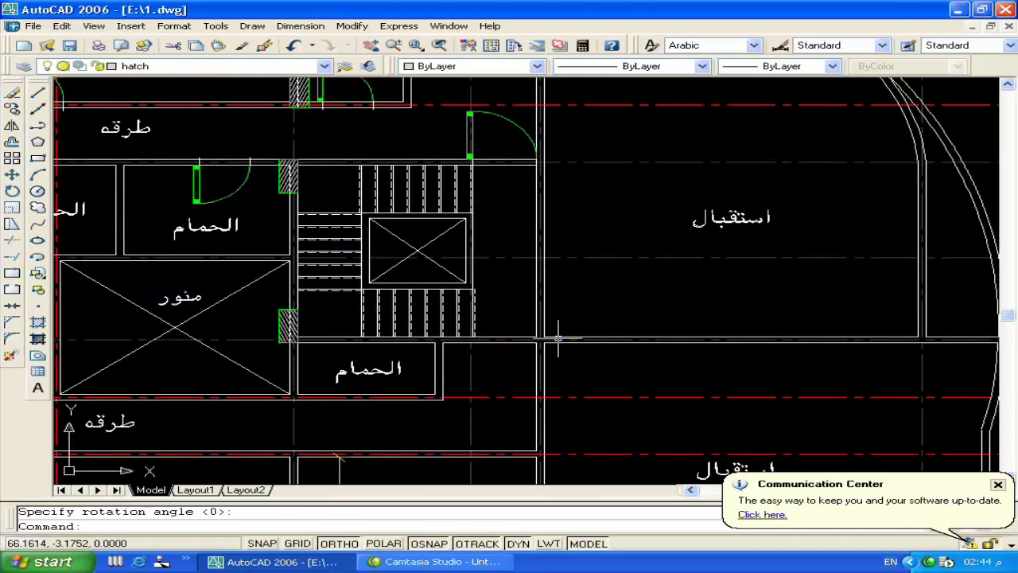
scroll(612, 337, "up", 5)
key("Escape")
left_click(42, 322)
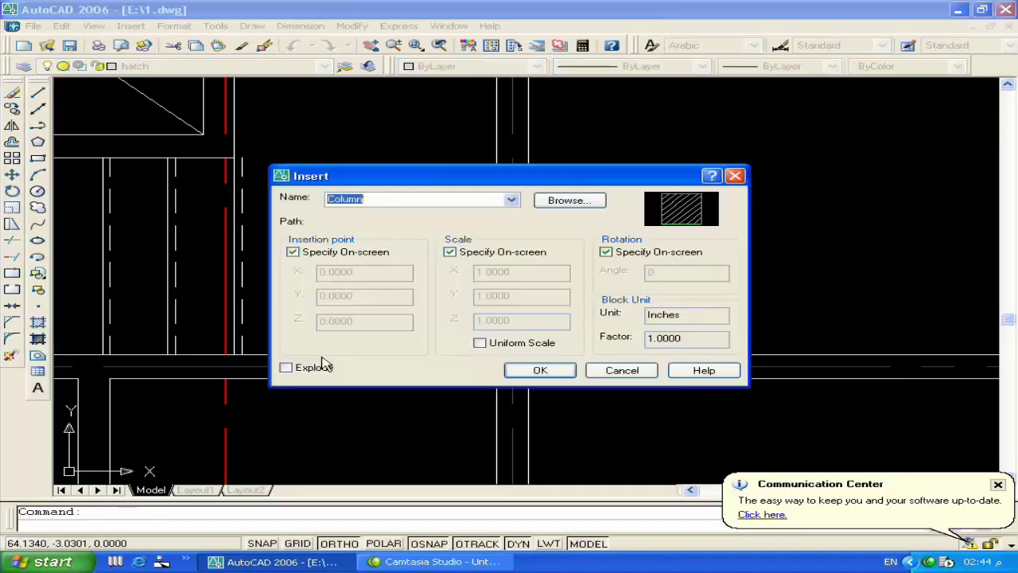
left_click(522, 372)
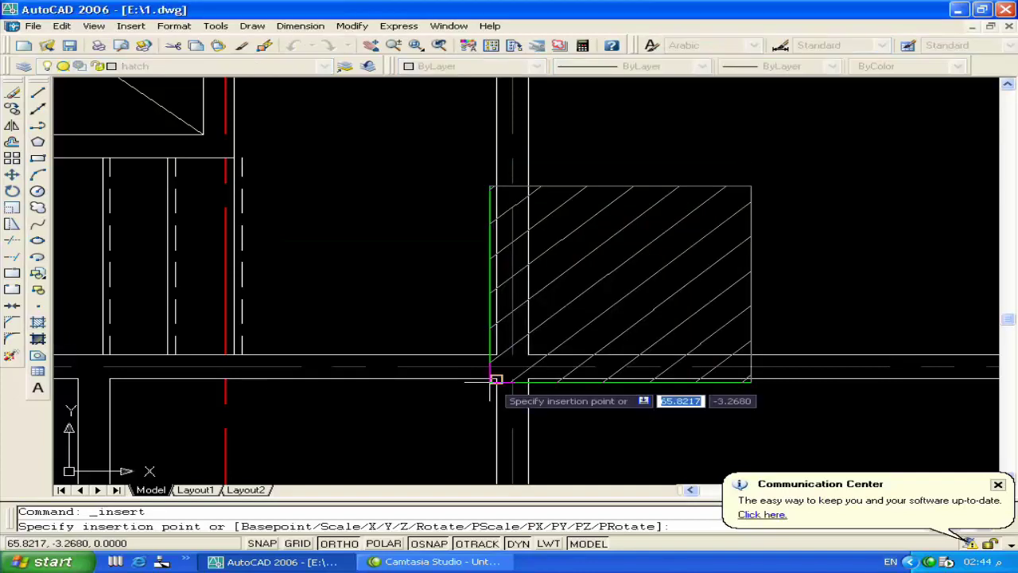
left_click(496, 378)
type(".3")
key("Return")
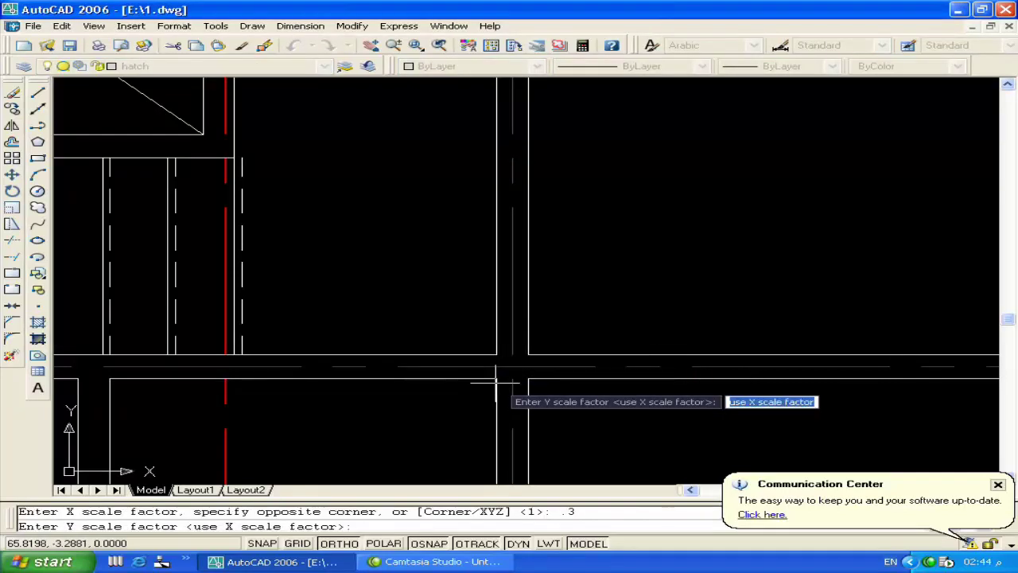
type(".7")
key("Return")
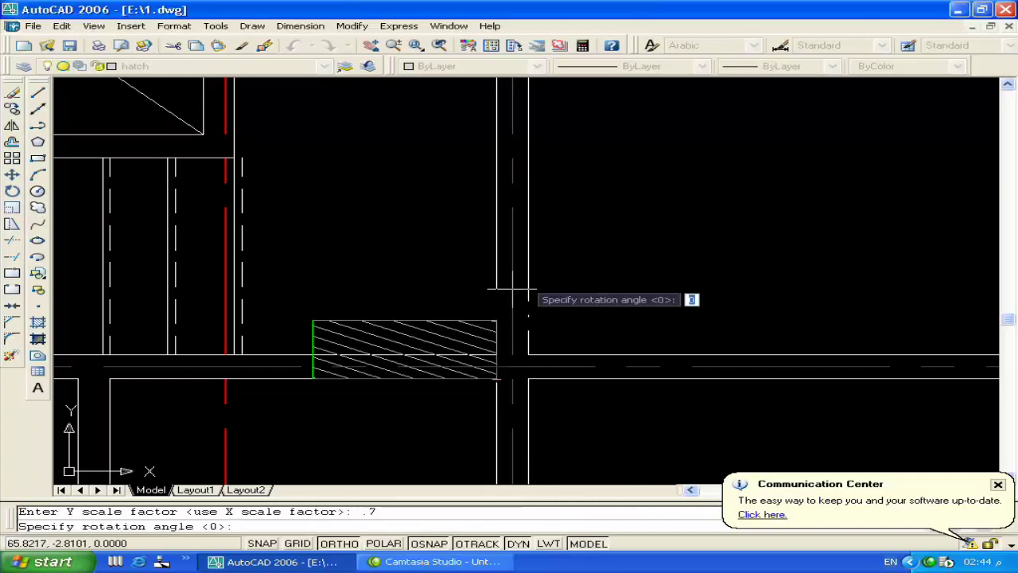
key("Return")
scroll(597, 156, "down", 3)
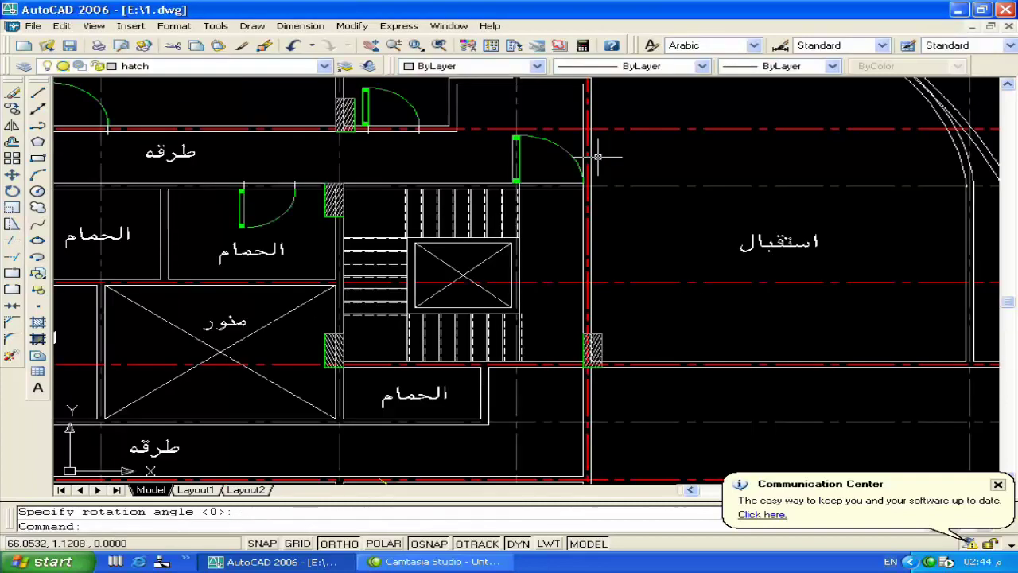
Insert the Column block at the corner between stairs and reception, scaled 0.3 by -0.7.
scroll(522, 199, "up", 1)
scroll(511, 242, "up", 1)
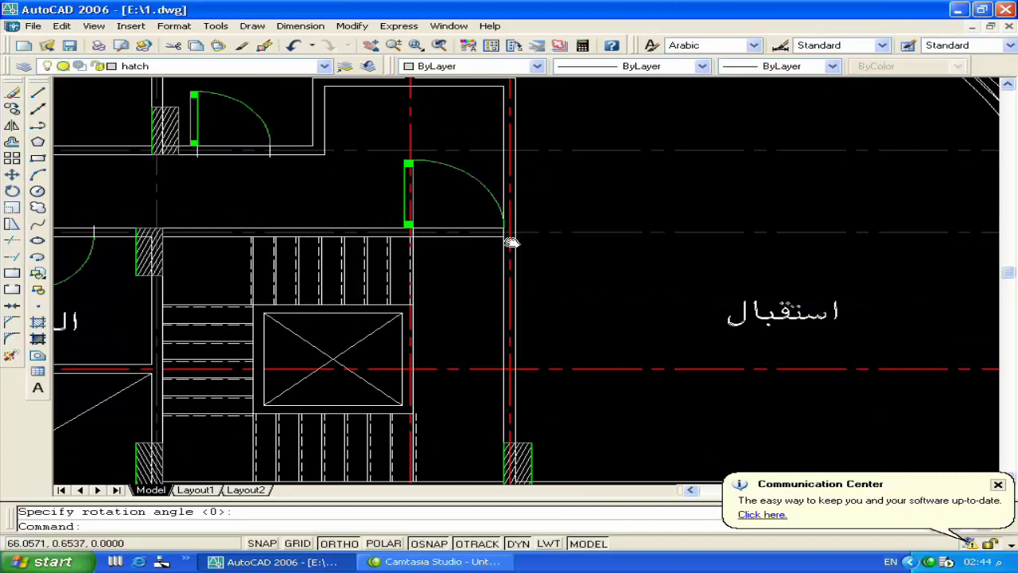
middle_click_drag(511, 242, 488, 258)
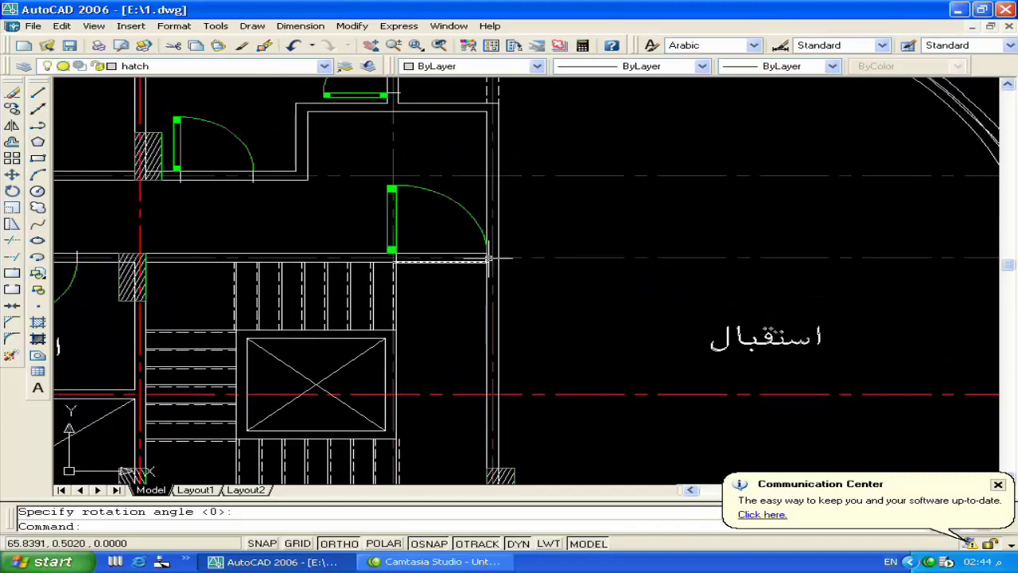
middle_click_drag(591, 321, 534, 336)
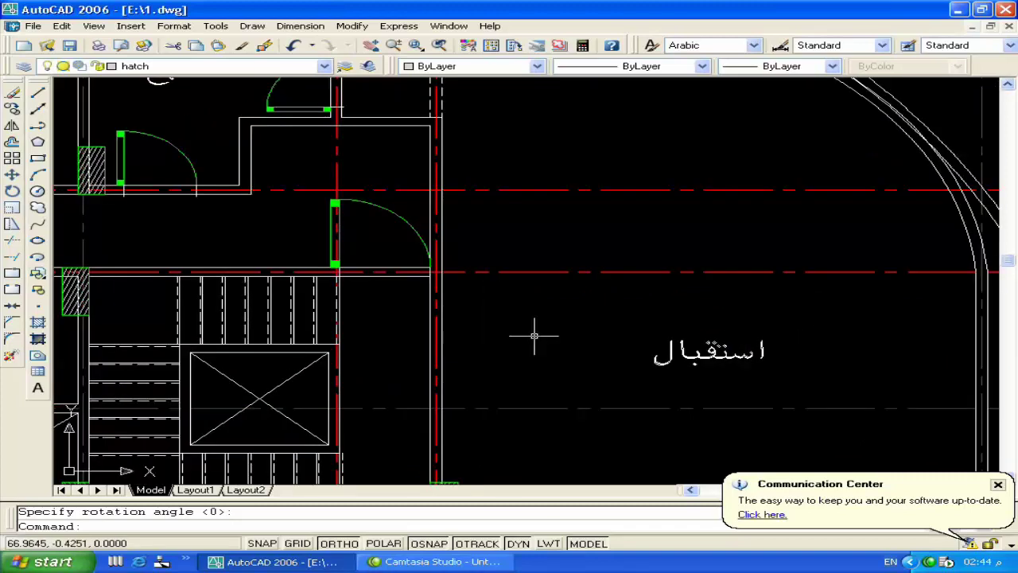
scroll(423, 269, "up", 5)
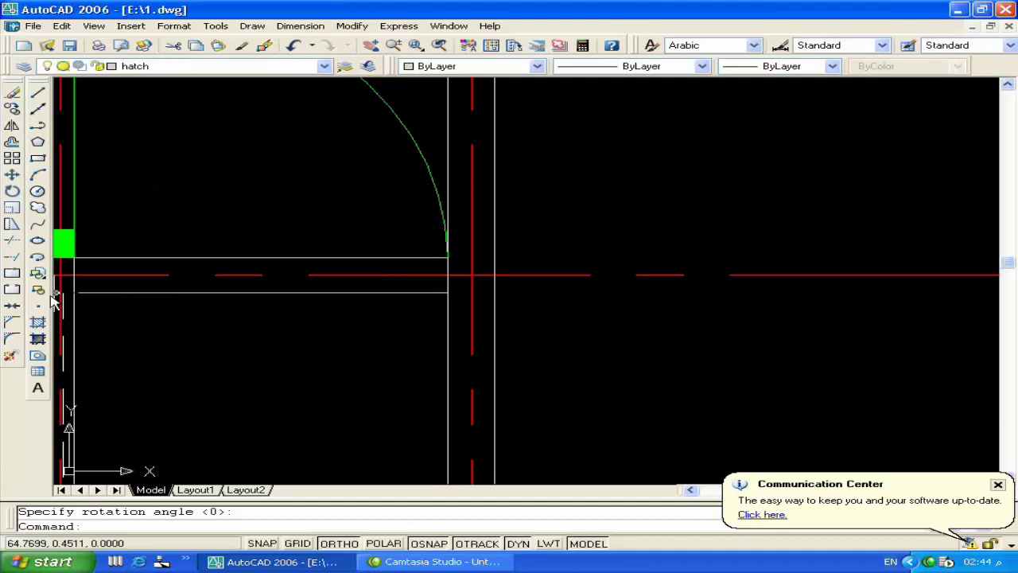
left_click(38, 273)
left_click(539, 369)
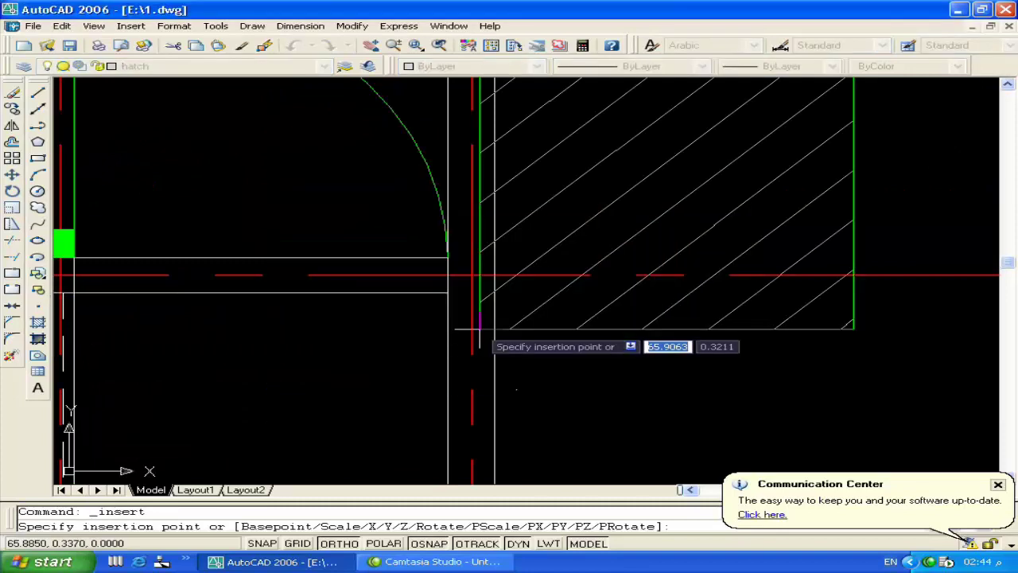
left_click(448, 257)
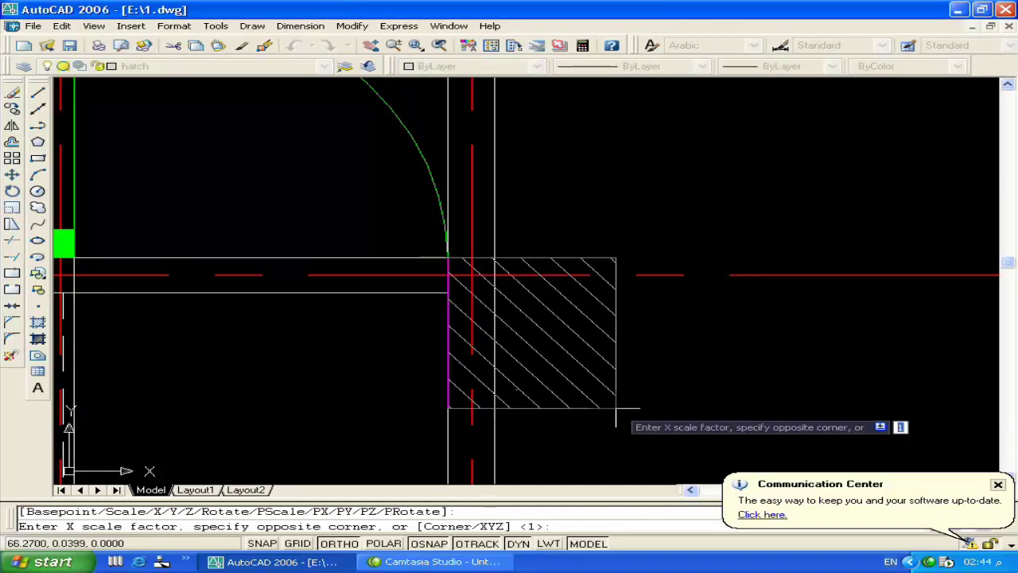
type(".3")
key("Return")
type("-.7")
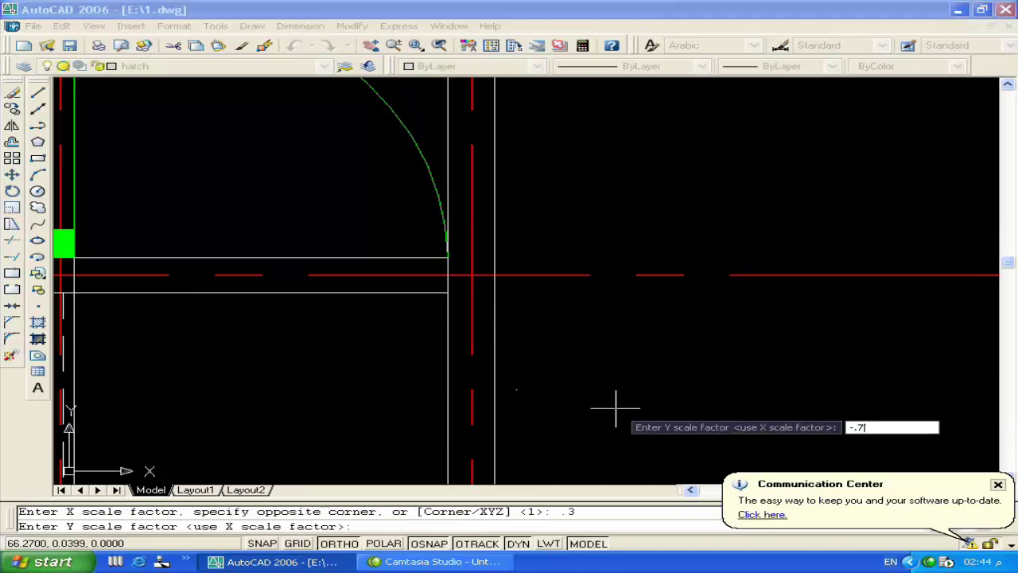
key("Return")
key("Return")
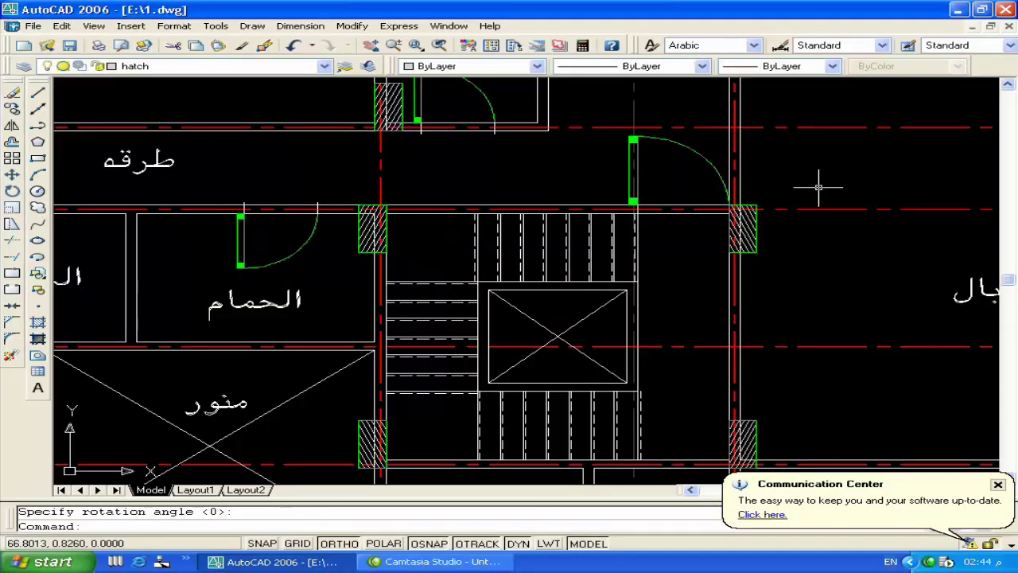
middle_click_drag(819, 188, 578, 164)
scroll(593, 290, "down", 1)
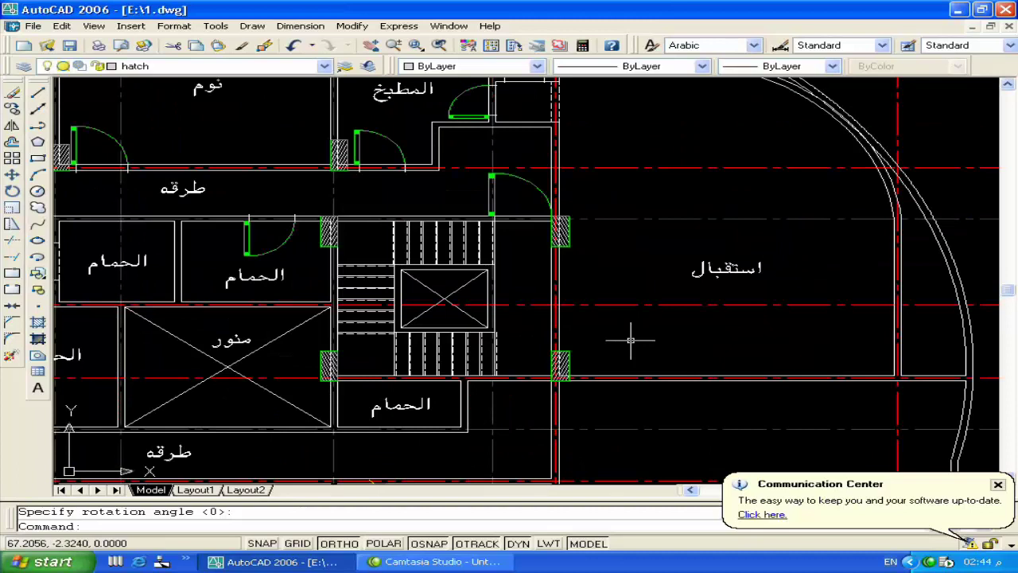
scroll(646, 304, "down", 1)
scroll(646, 303, "down", 4)
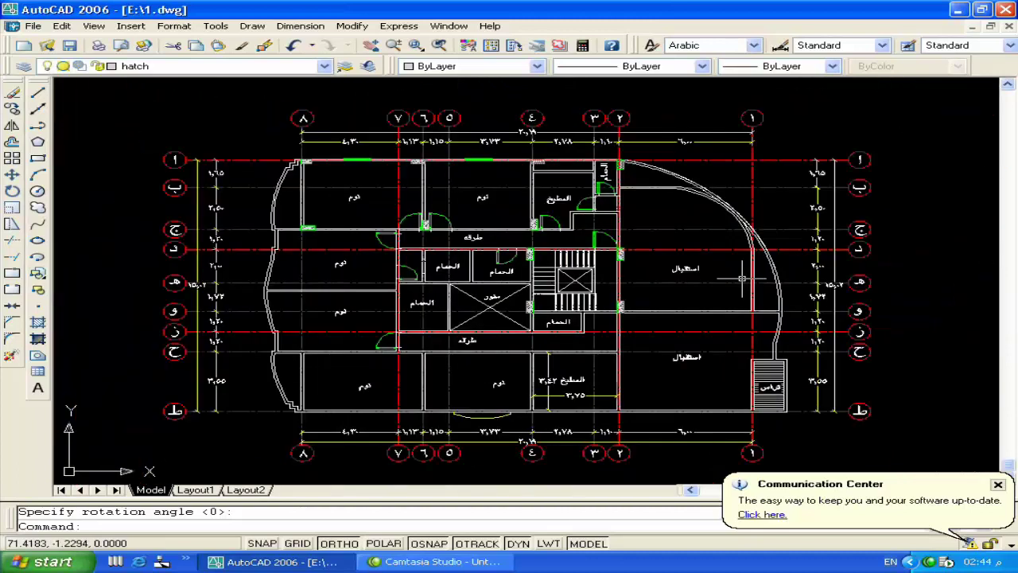
Cancel the accidental grip stretch on the wall-junction line and zoom in on the curved wall.
scroll(742, 279, "up", 1)
scroll(728, 322, "up", 3)
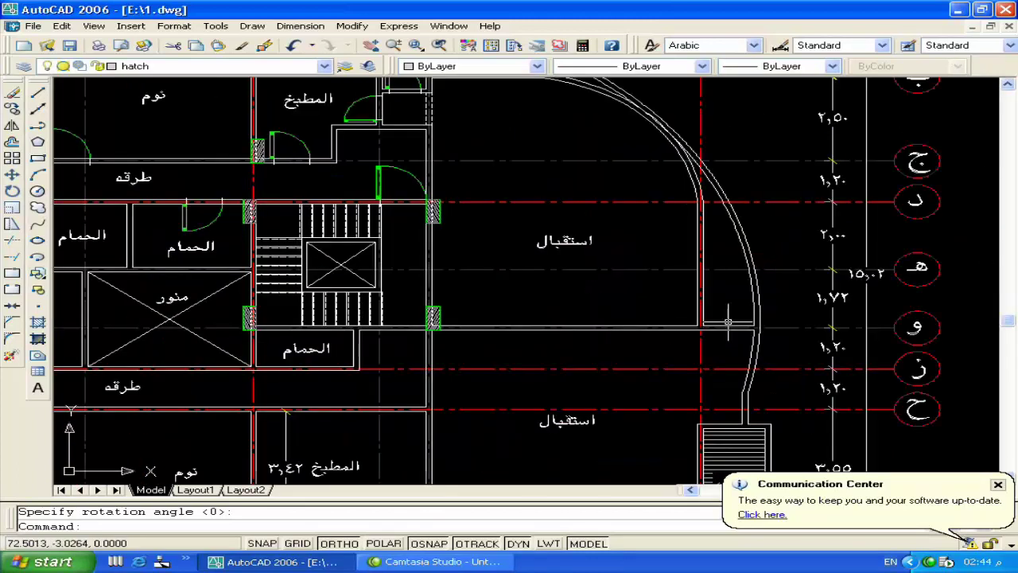
scroll(728, 322, "up", 4)
left_click(693, 335)
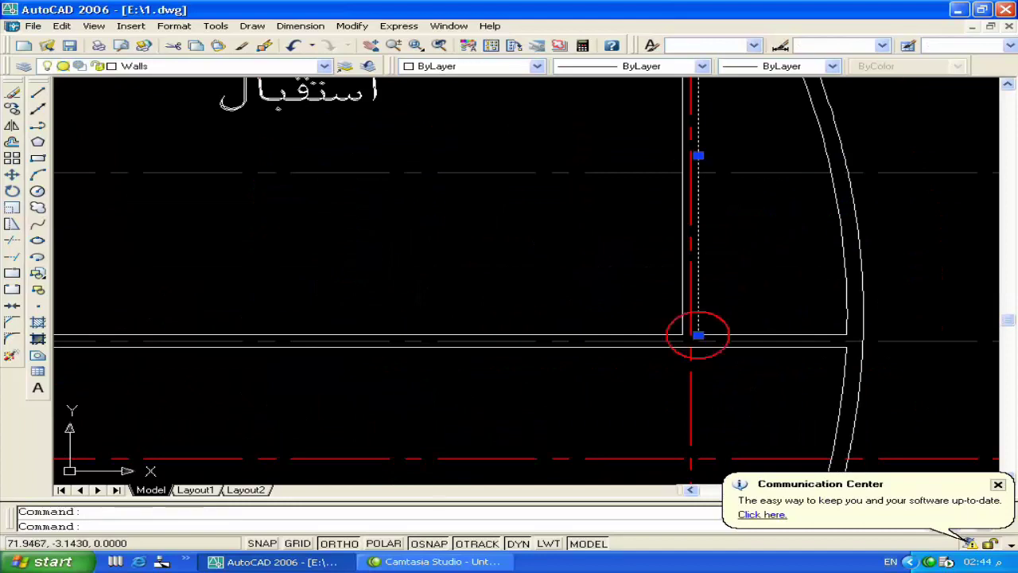
scroll(695, 314, "down", 4)
key("Escape")
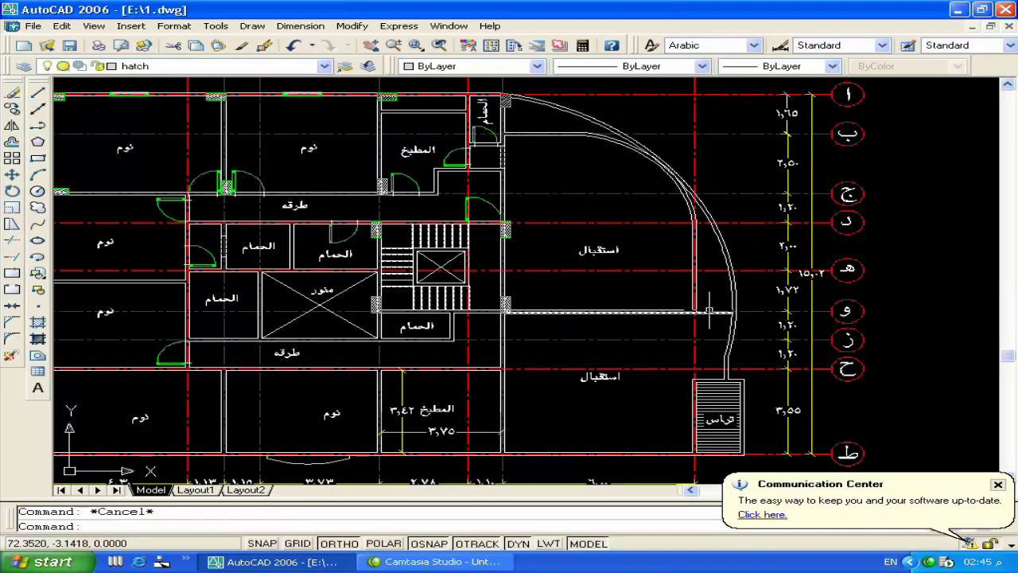
scroll(657, 307, "up", 1)
scroll(565, 338, "down", 2)
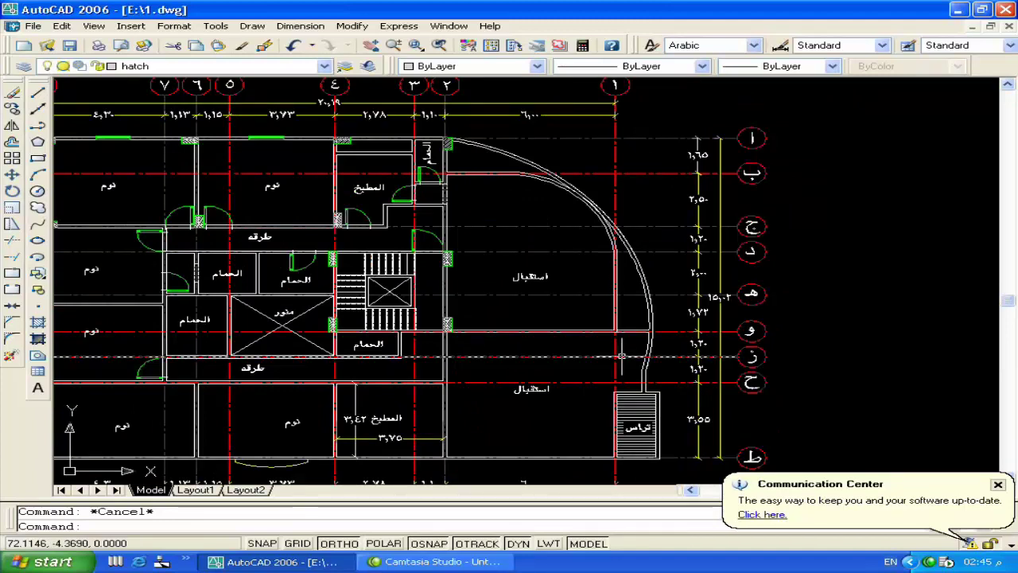
scroll(623, 347, "up", 2)
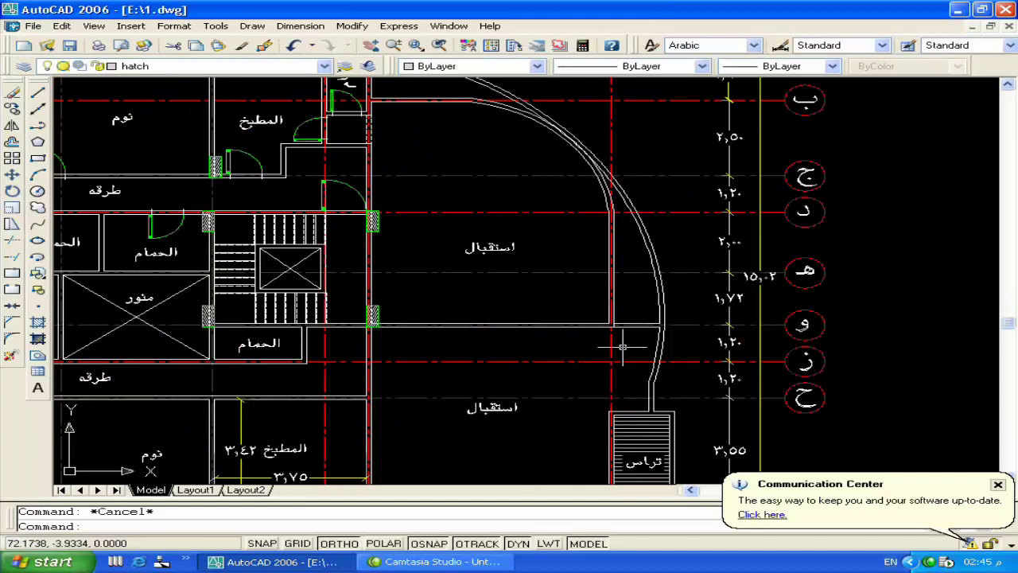
scroll(623, 348, "up", 2)
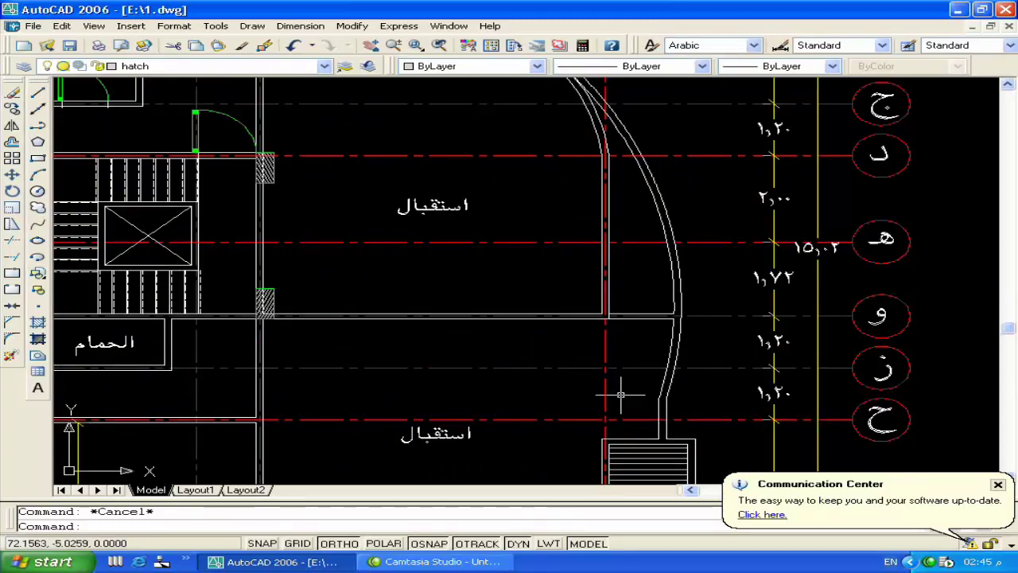
scroll(606, 322, "up", 6)
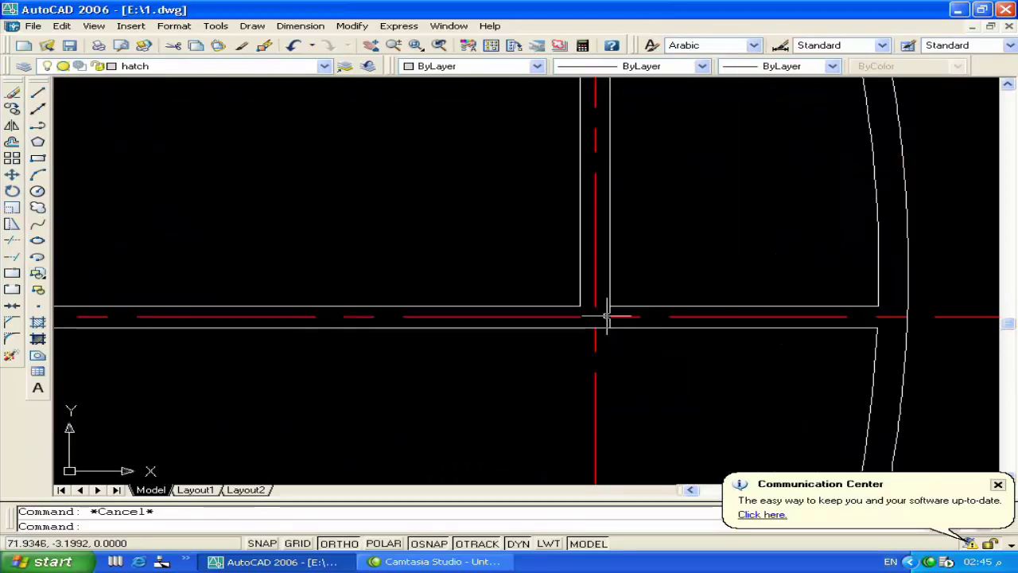
Insert the Column block at the wall end by the curved wall, scaled -0.7 by 0.3.
left_click(38, 273)
left_click(541, 369)
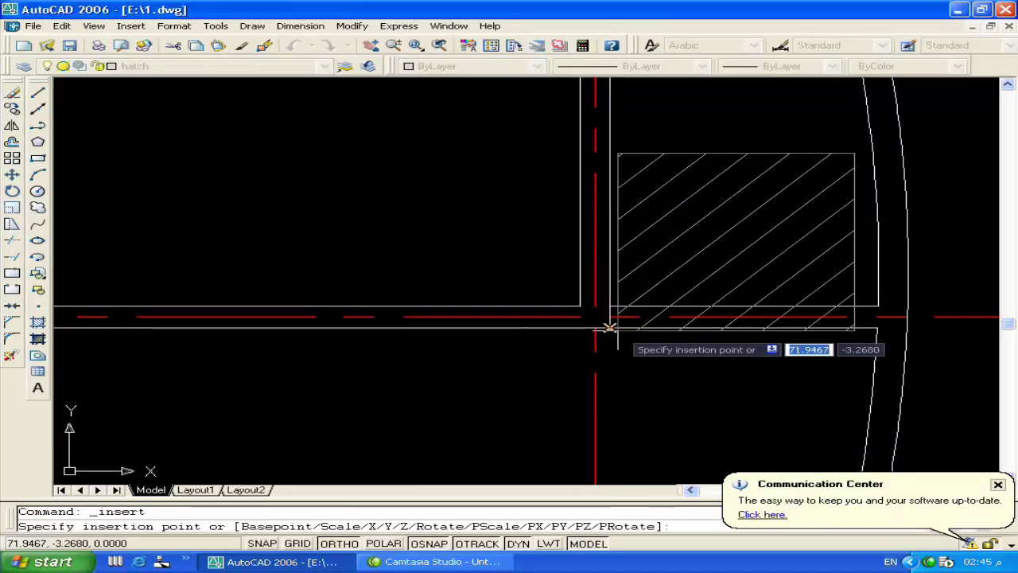
left_click(609, 327)
scroll(403, 247, "down", 5)
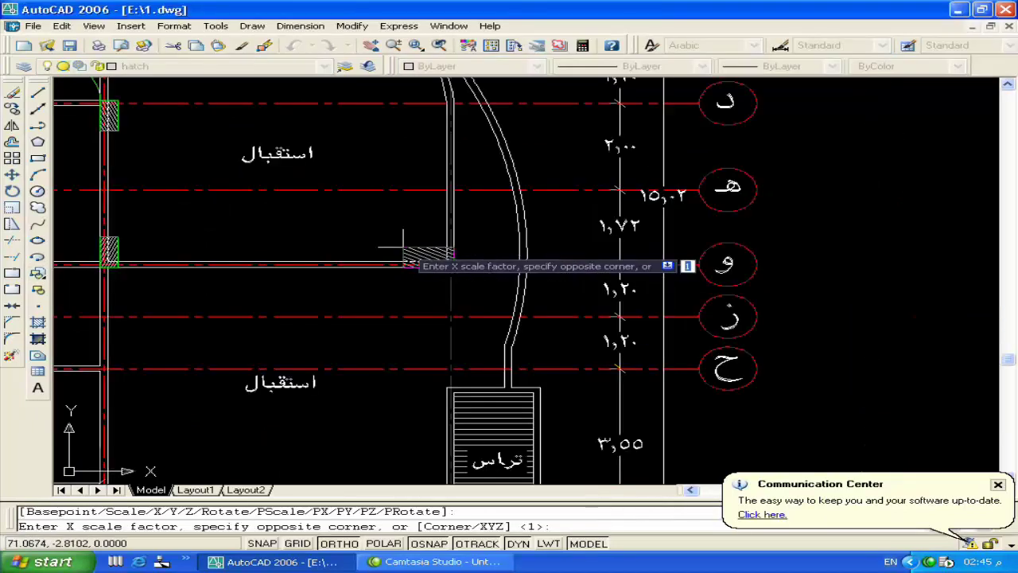
middle_click_drag(404, 247, 367, 246)
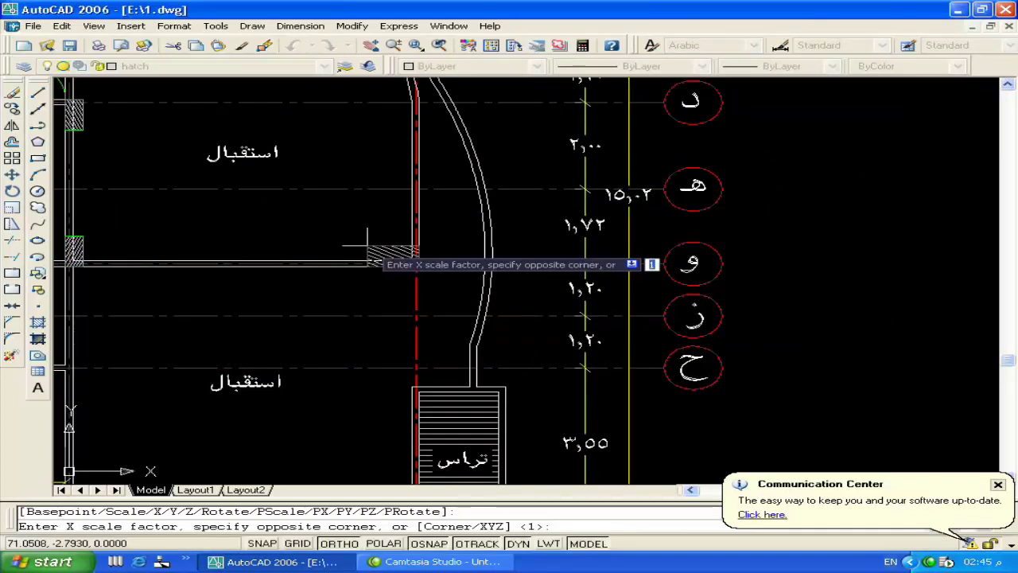
type("-1")
type("7")
key("Return")
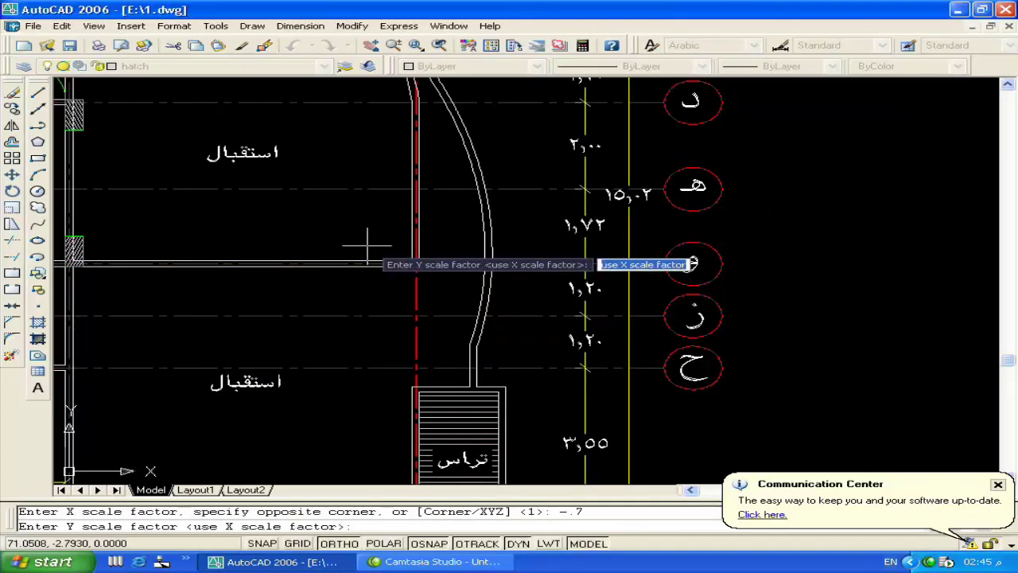
type(".3")
key("Return")
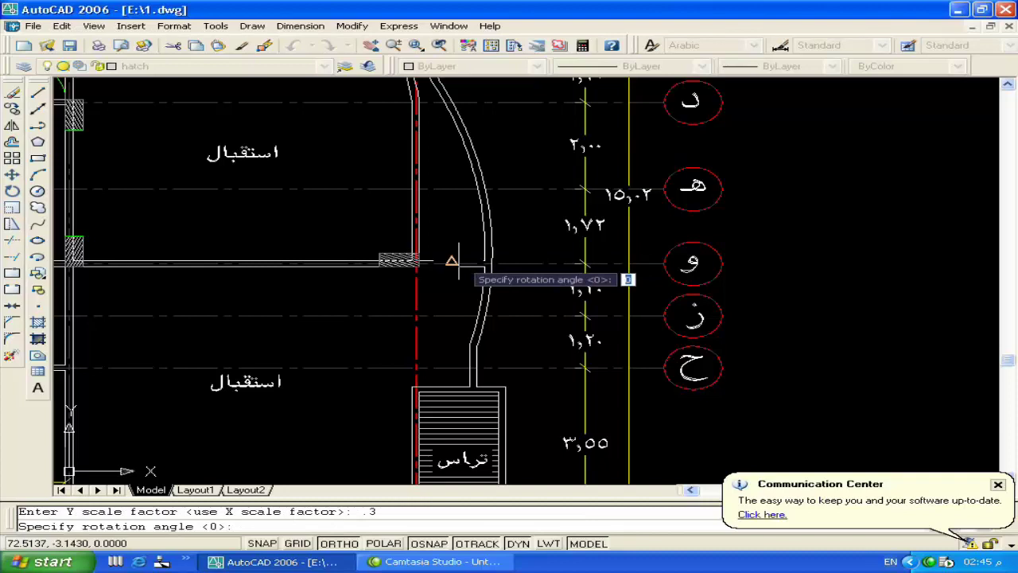
key("Return")
scroll(750, 388, "down", 2)
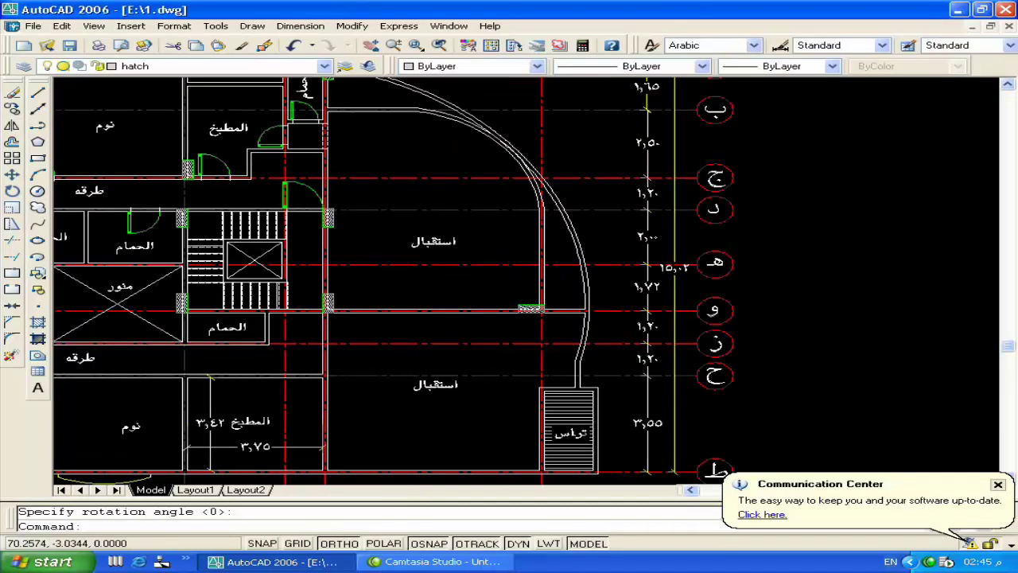
Inspect the new column, then bring grid row ط near the terrace into view.
scroll(503, 291, "up", 3)
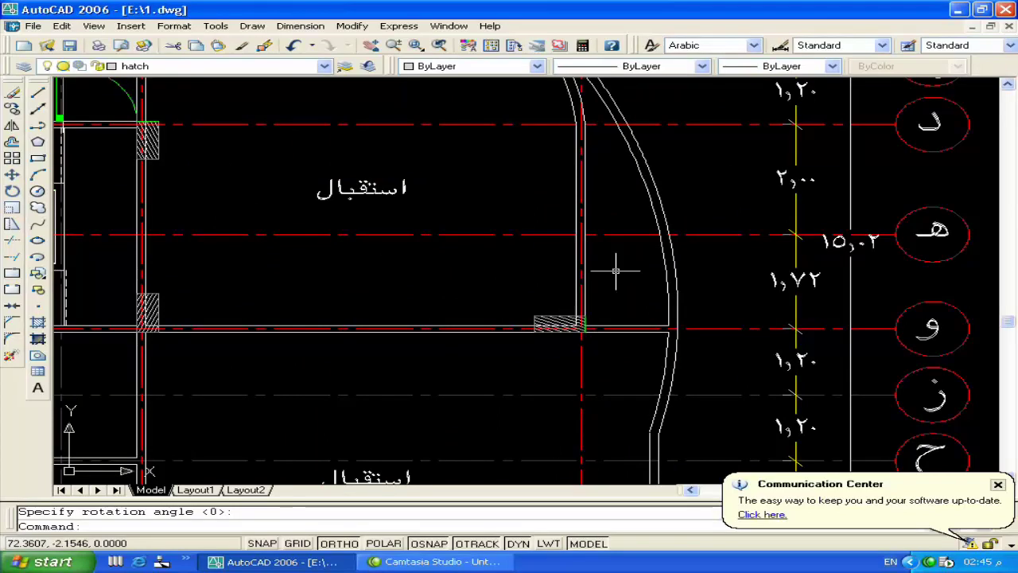
middle_click_drag(617, 281, 590, 315)
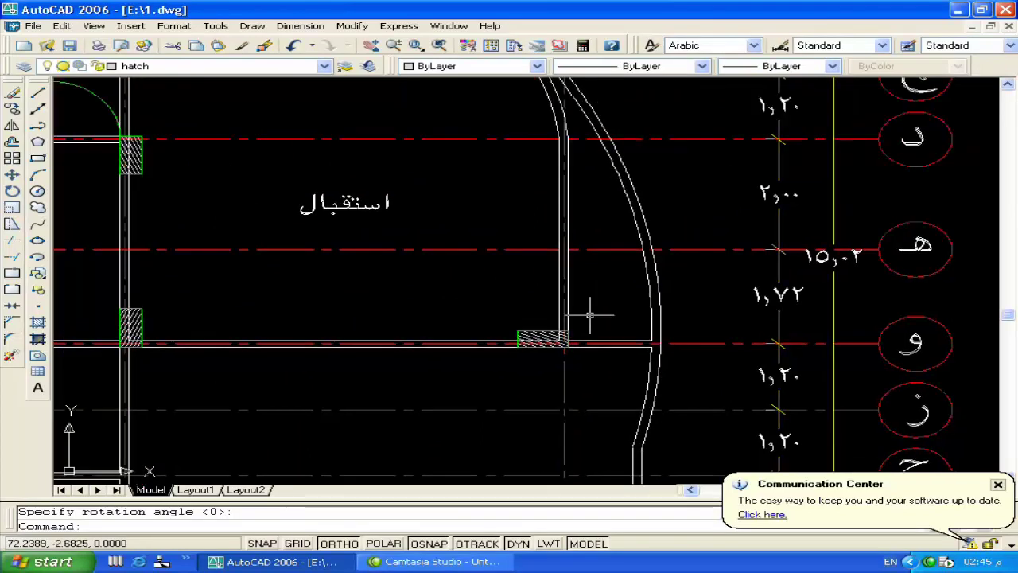
scroll(549, 342, "up", 3)
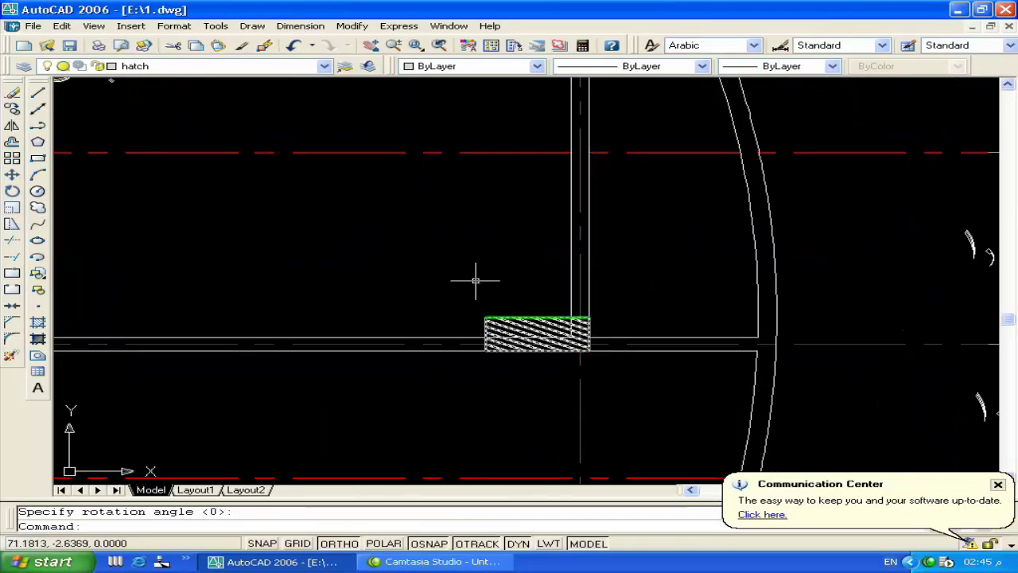
scroll(516, 334, "down", 4)
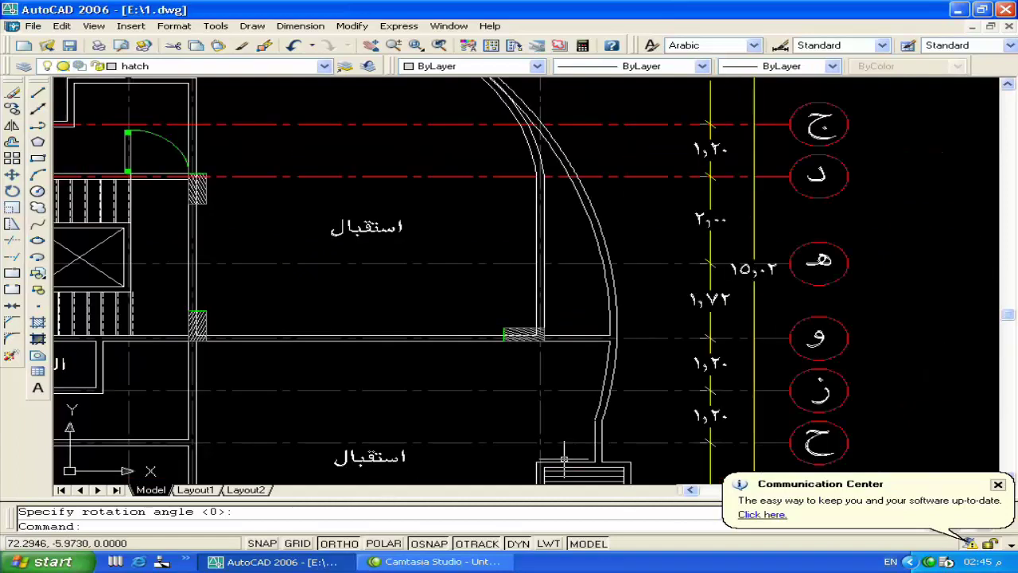
scroll(554, 303, "down", 6)
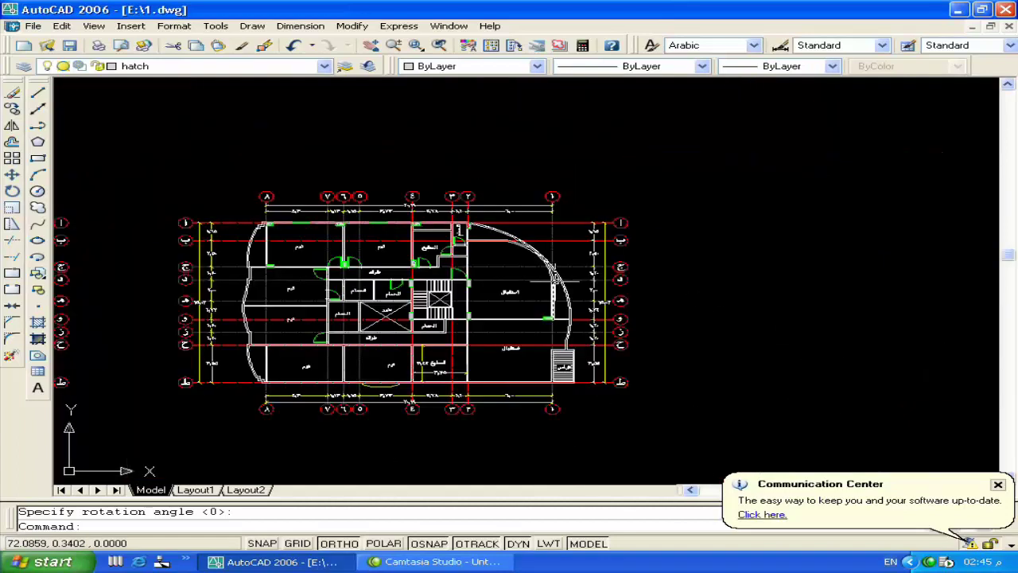
scroll(556, 277, "up", 3)
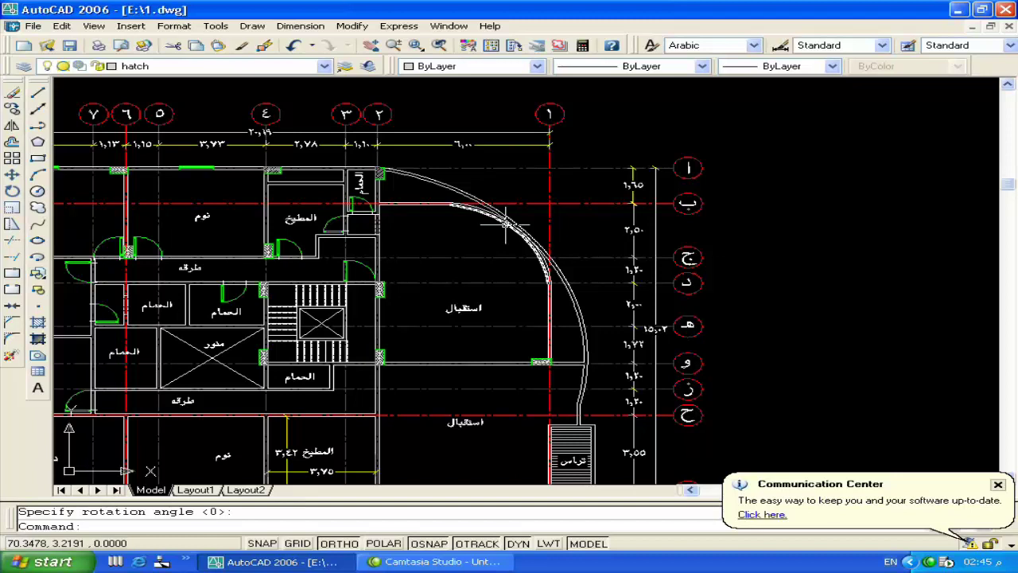
middle_click_drag(475, 347, 495, 308)
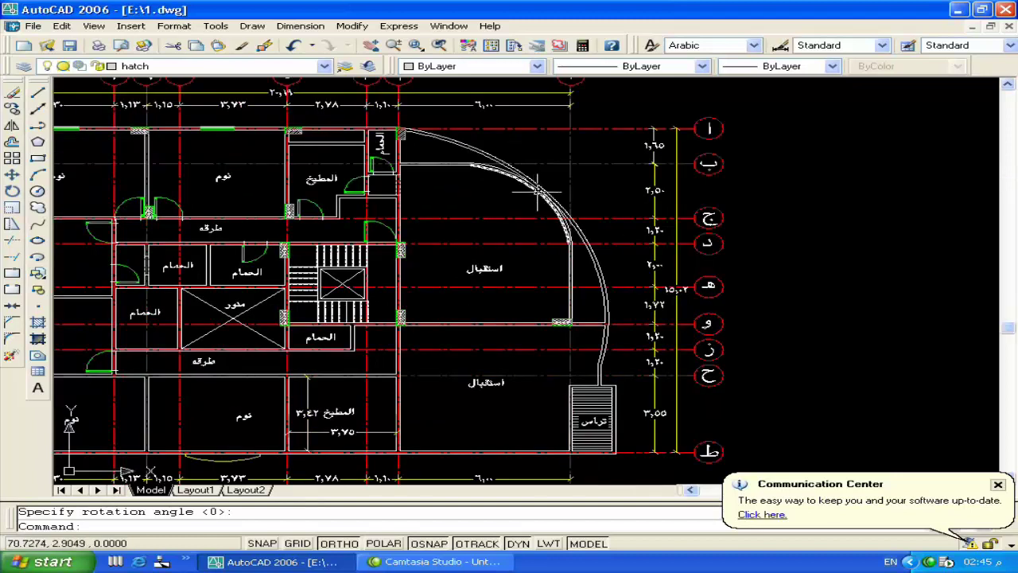
scroll(539, 189, "down", 1)
scroll(561, 378, "up", 1)
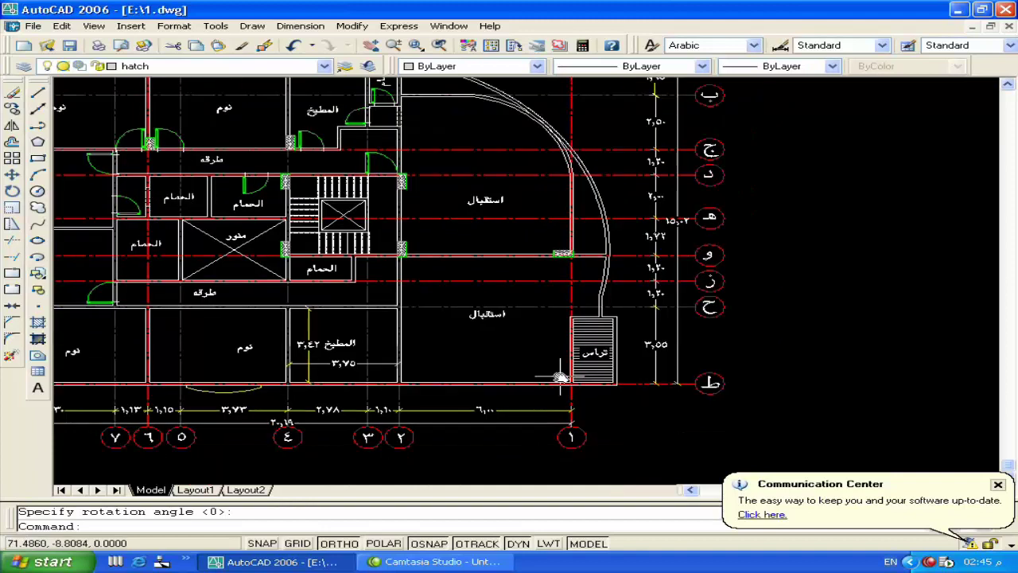
scroll(561, 378, "up", 2)
scroll(560, 377, "up", 5)
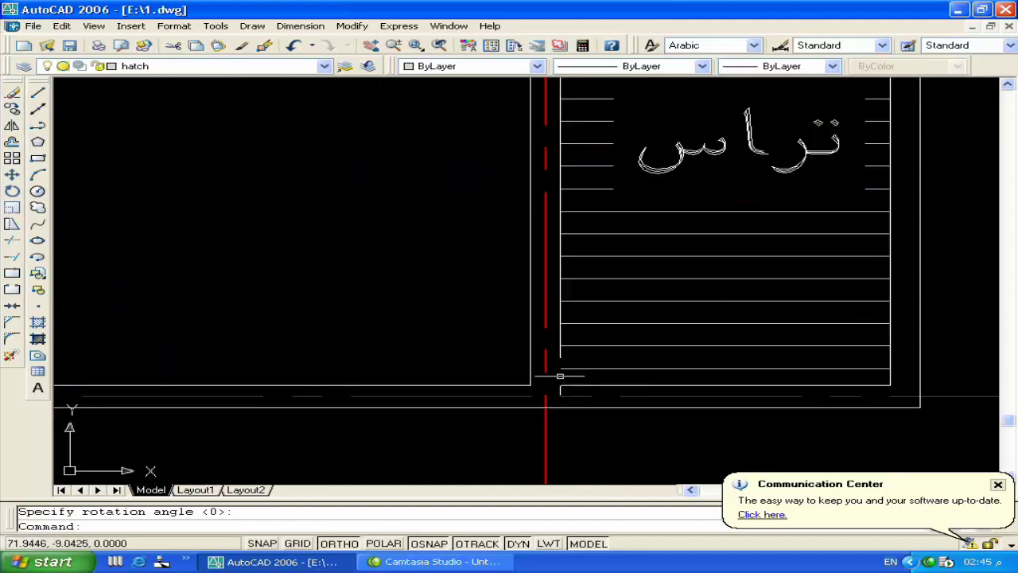
Clear an accidental selection of the wall line beside the terrace.
left_click(560, 375)
key("Escape")
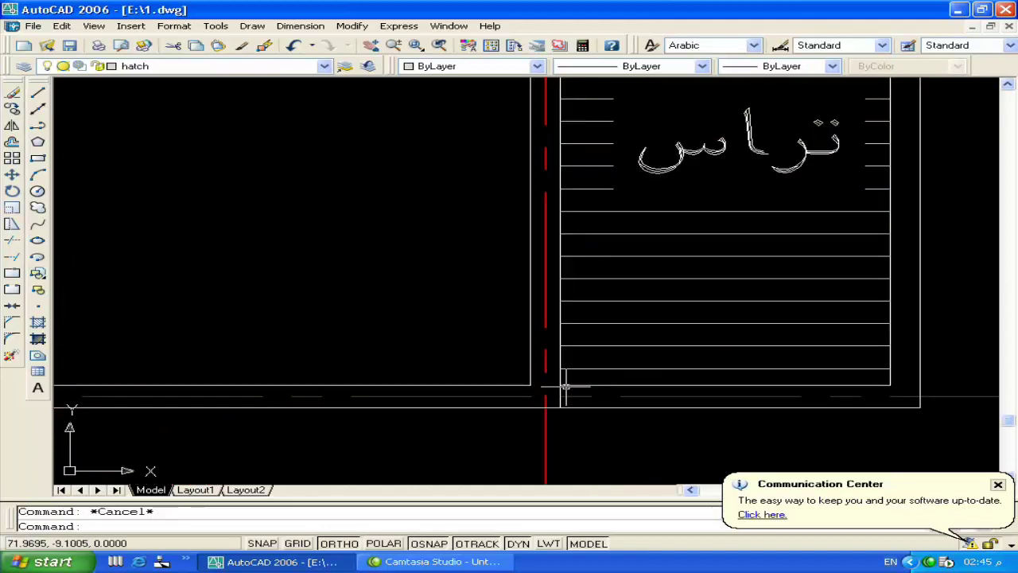
scroll(561, 385, "down", 3)
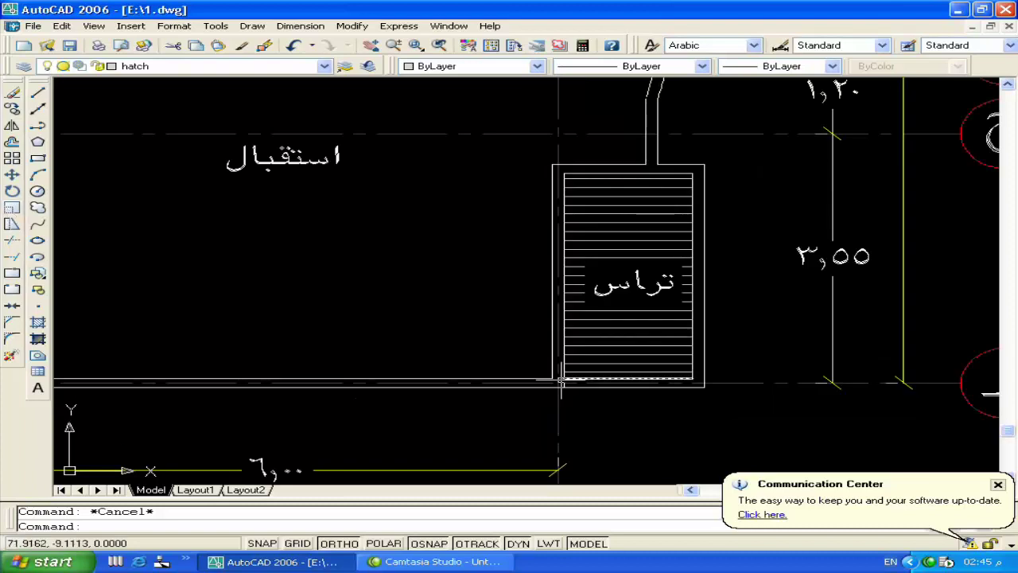
scroll(188, 371, "down", 5)
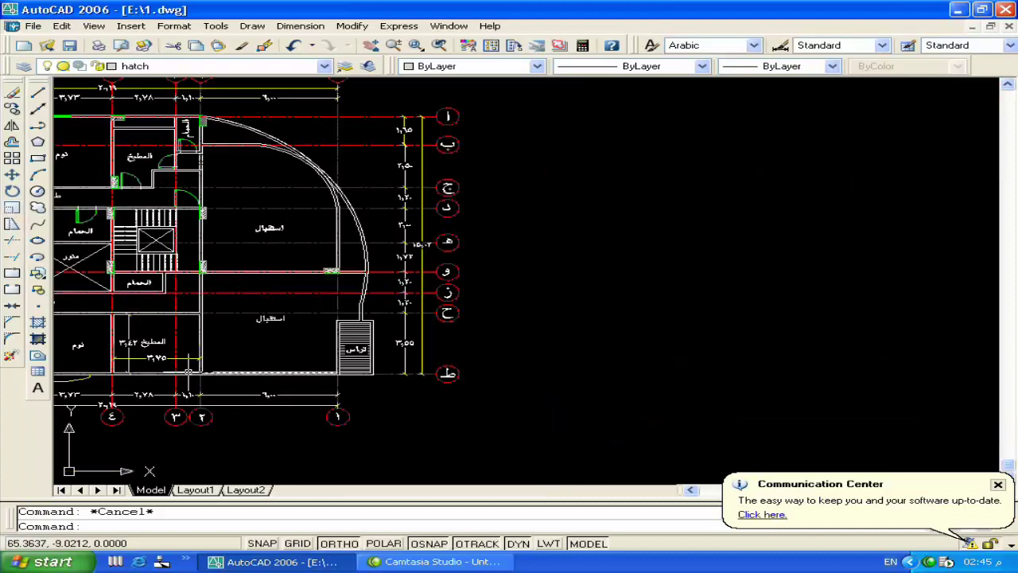
scroll(188, 372, "up", 1)
scroll(229, 370, "up", 2)
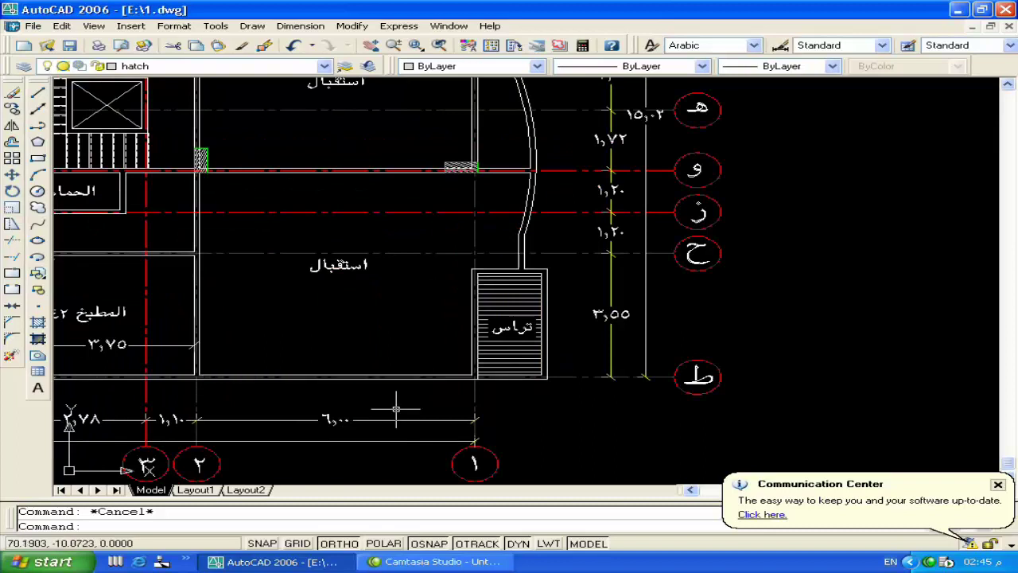
scroll(475, 394, "up", 4)
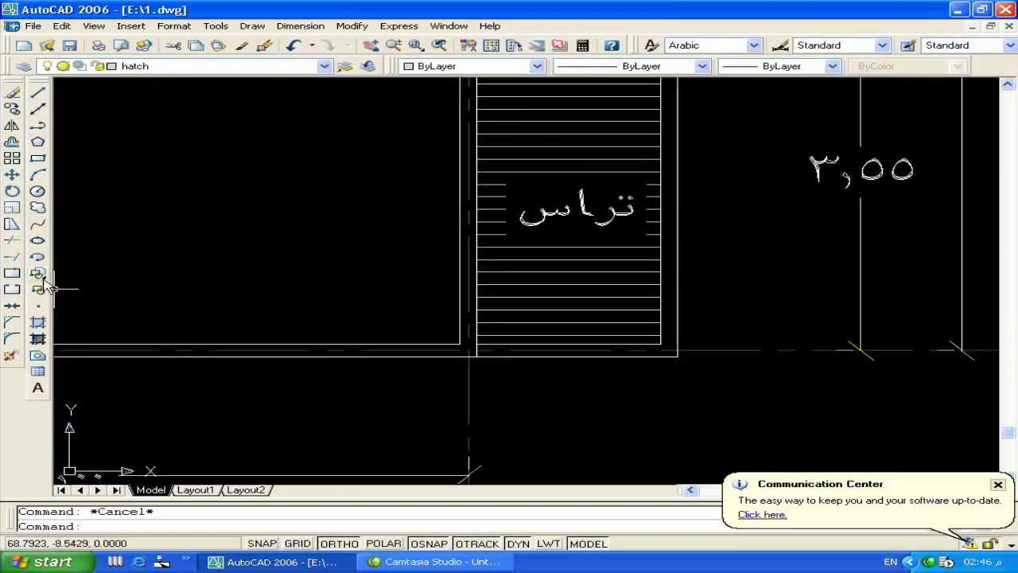
Insert the Column block at the terrace's lower-left corner, scaled -0.7 by 0.3.
left_click(38, 273)
left_click(541, 370)
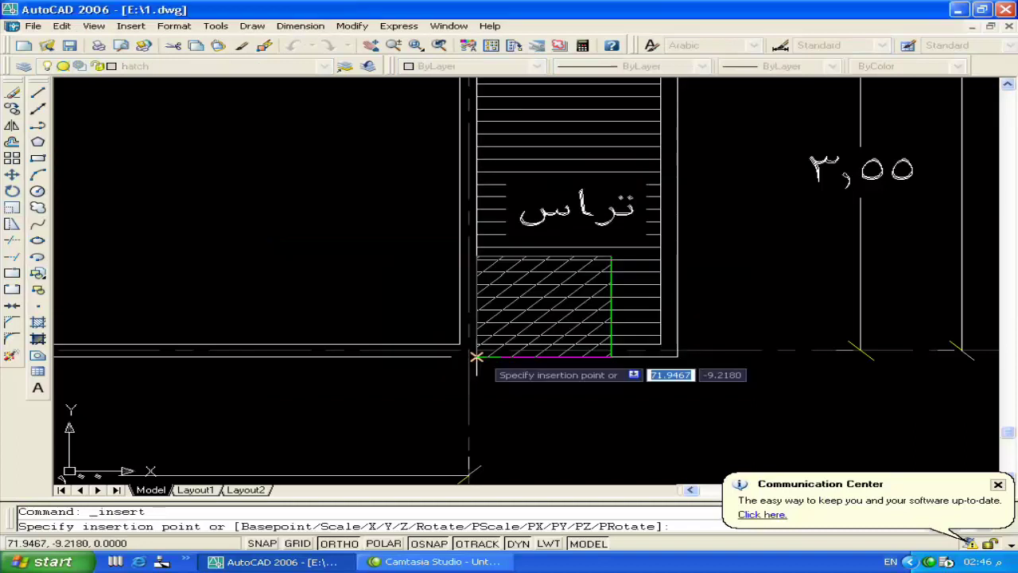
left_click(477, 357)
type("-")
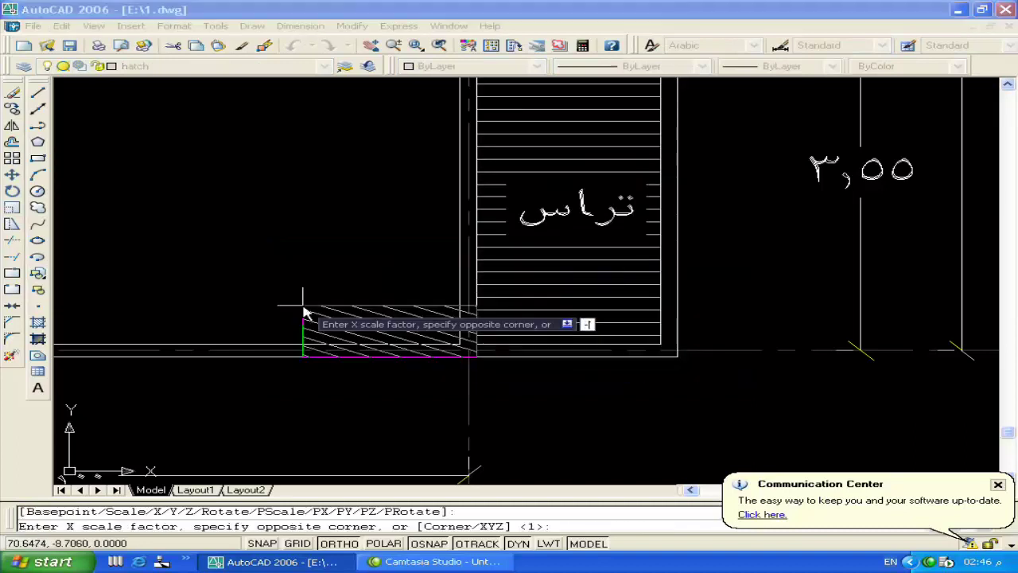
type(".7")
key("Return")
type(".3")
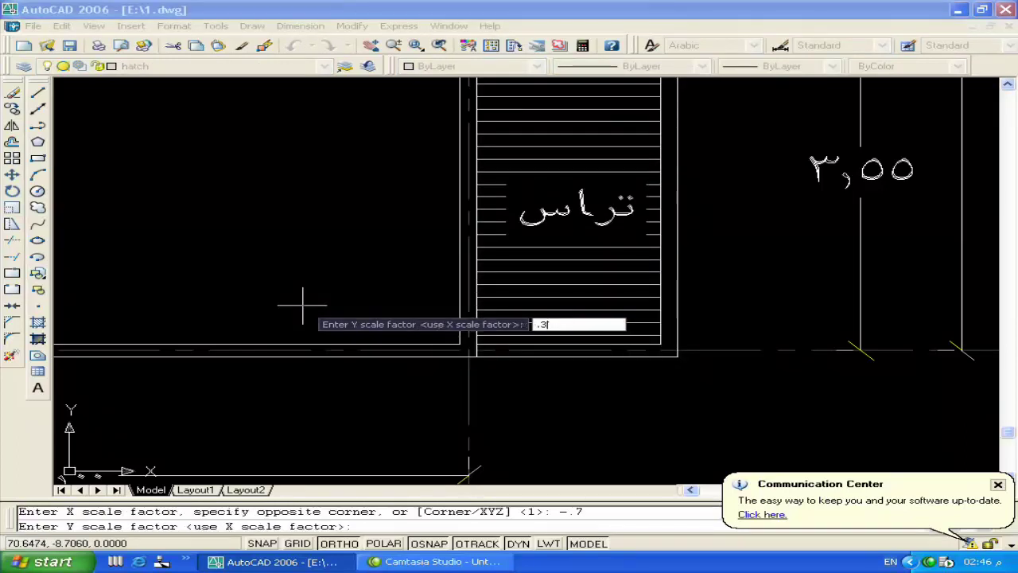
key("Return")
key("Return")
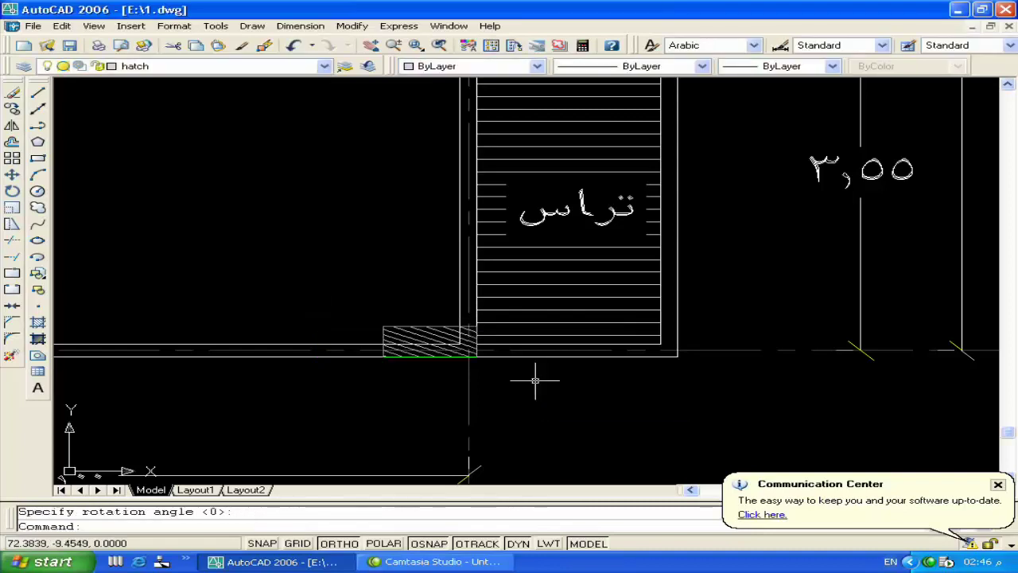
middle_click_drag(536, 381, 269, 370)
Cancel an accidental stretch of the reception wall line and pan to axis 2.
scroll(321, 366, "down", 2)
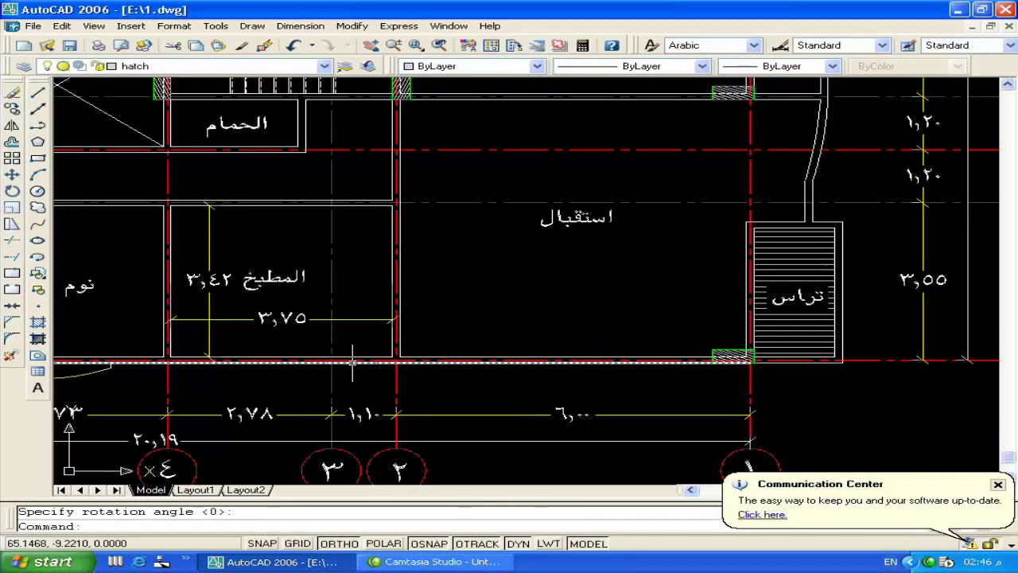
middle_click_drag(418, 376, 448, 384)
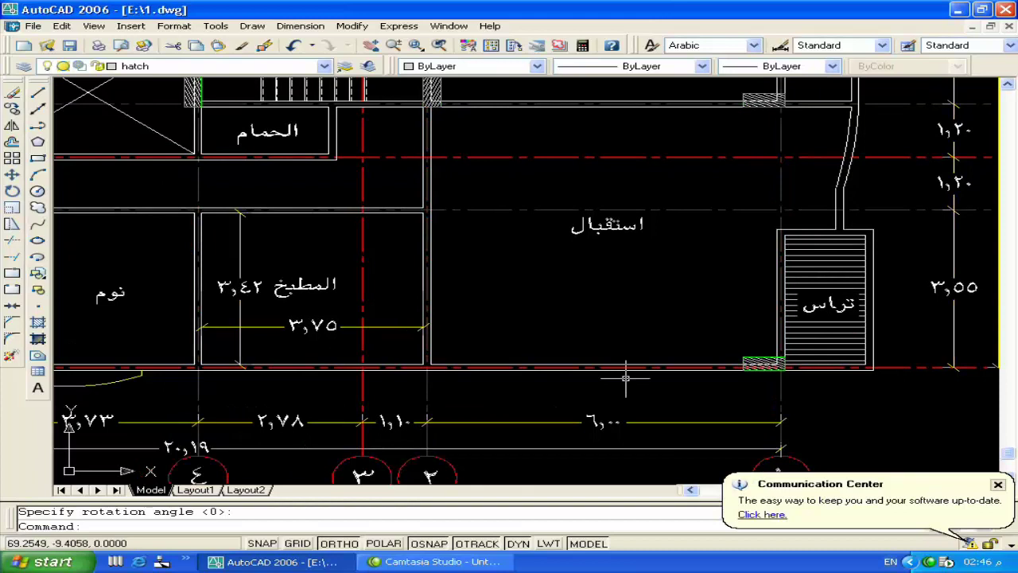
scroll(443, 353, "up", 3)
left_click(445, 353)
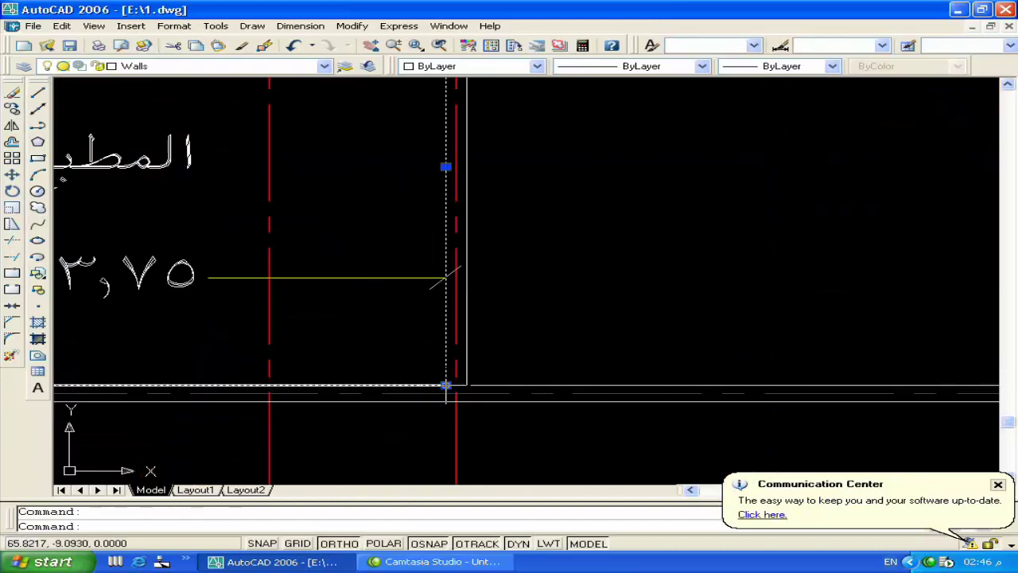
left_click(446, 387)
key("Escape")
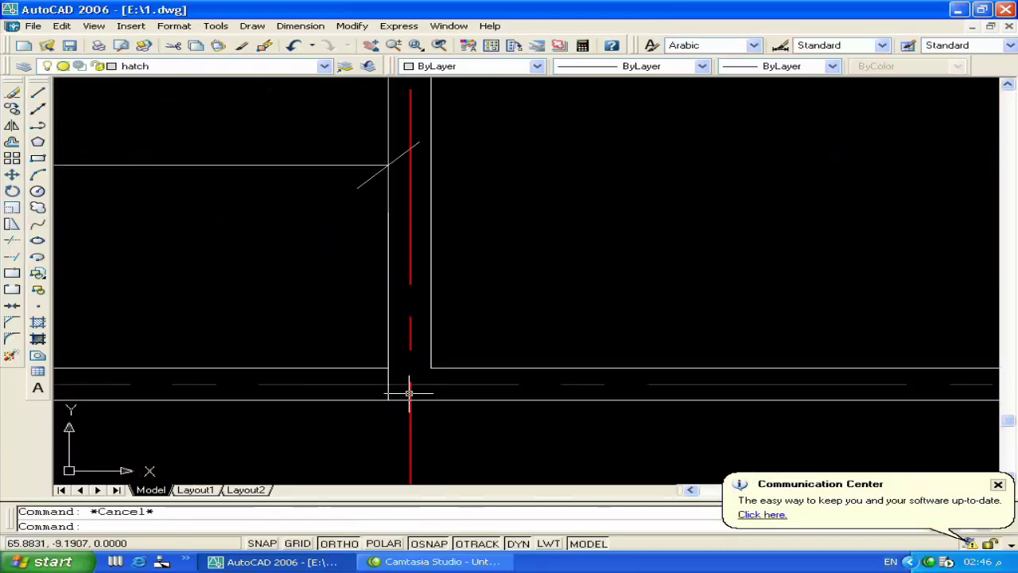
scroll(211, 372, "down", 2)
mouse_move(212, 372)
middle_mouse_down()
mouse_move(398, 369)
mouse_move(182, 369)
middle_mouse_up()
Insert the Column block via I at the reception wall corner on axis 2, X scale 0.7.
type("i")
key("Return")
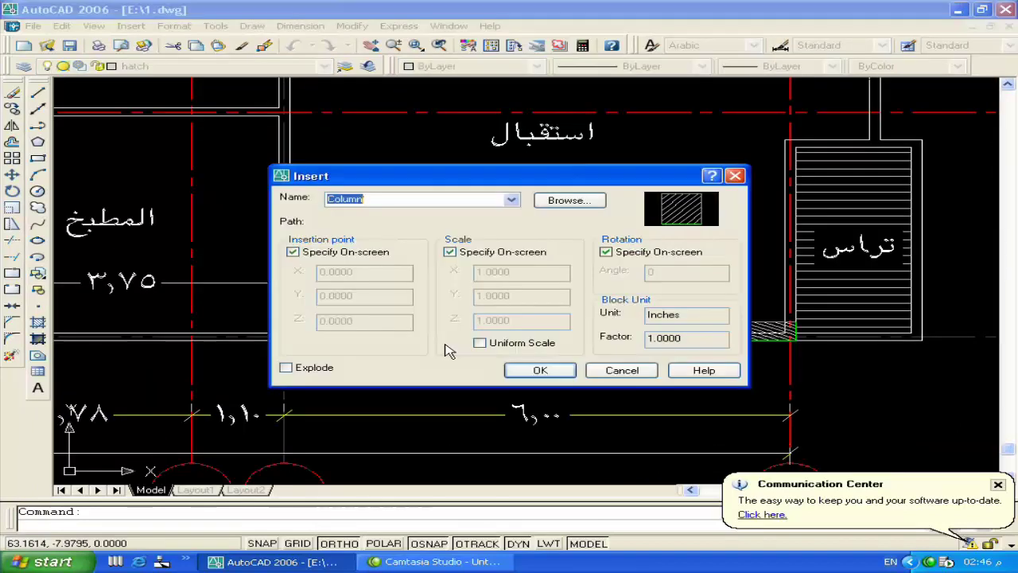
key("Return")
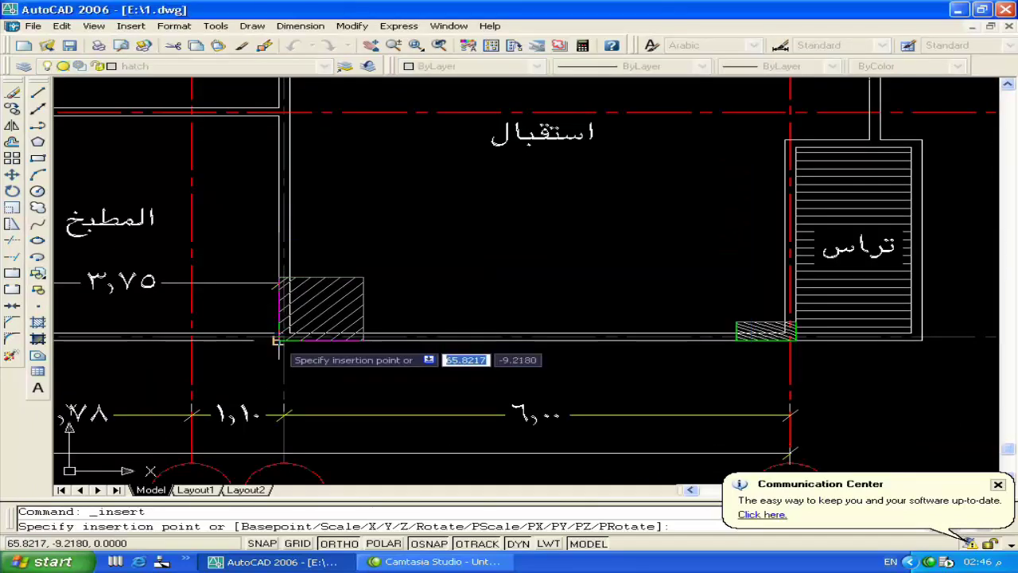
left_click(278, 341)
type(".7")
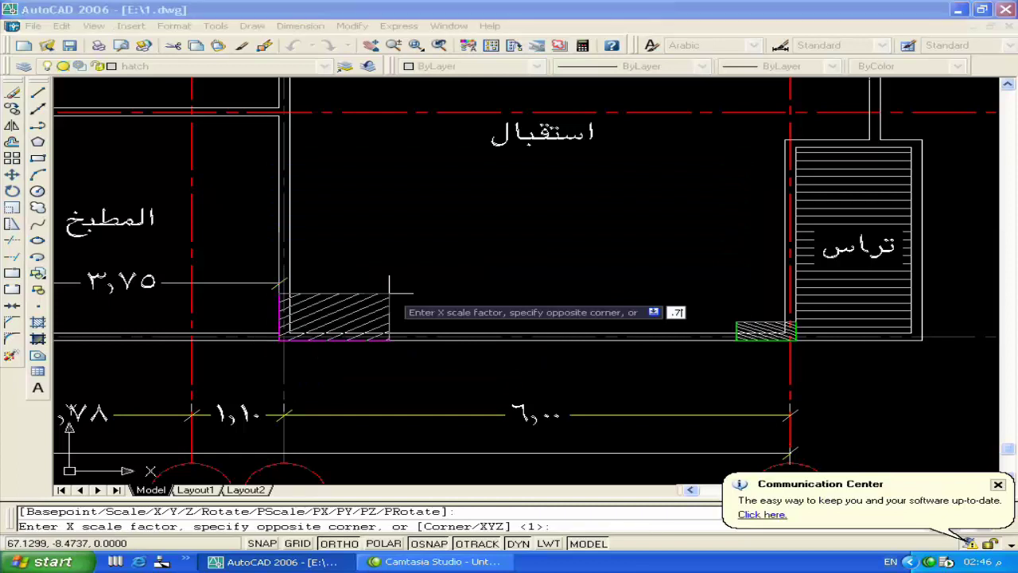
key("Return")
key("Return")
key("Return")
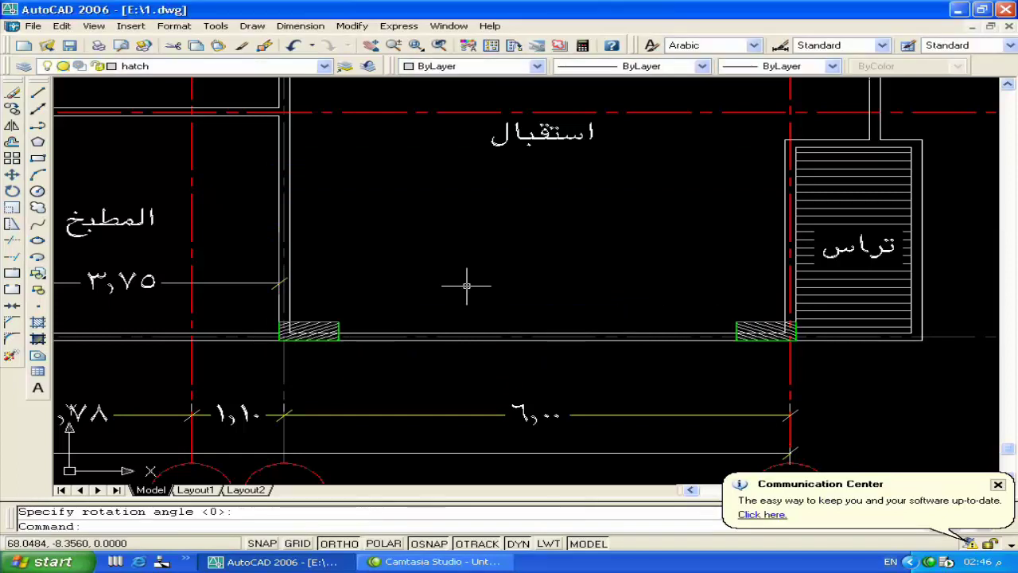
scroll(467, 285, "down", 3)
scroll(441, 302, "up", 3)
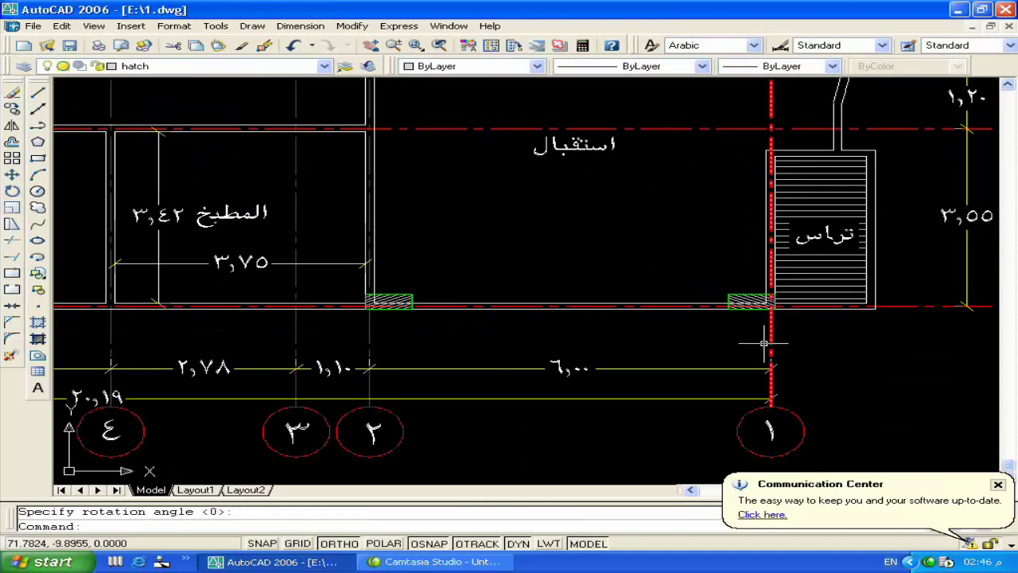
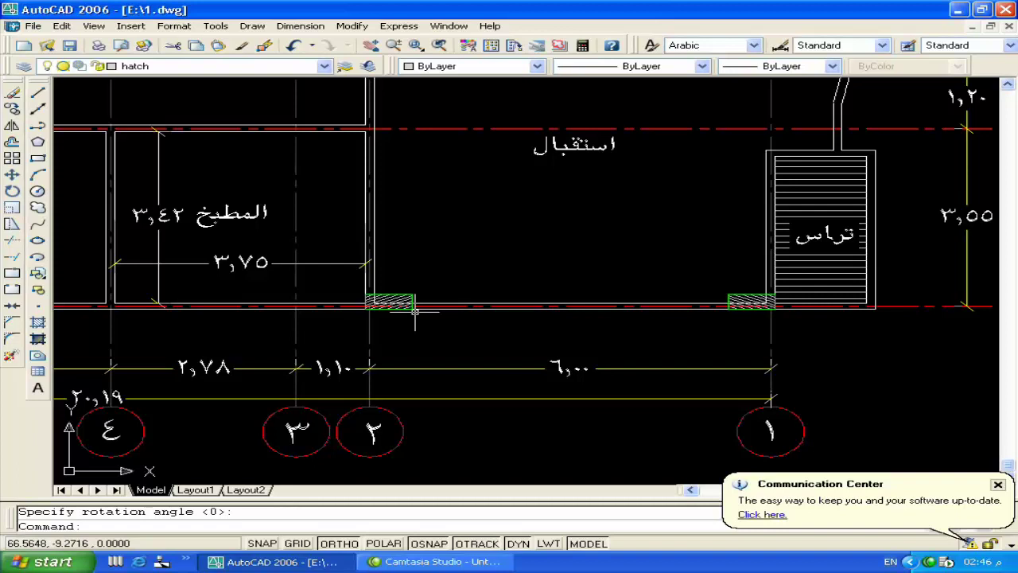
Bring the kitchen's lower-left wall corner on grid axis 4 into view.
mouse_move(121, 306)
middle_mouse_down()
mouse_move(346, 306)
mouse_move(420, 354)
mouse_move(539, 358)
middle_mouse_up()
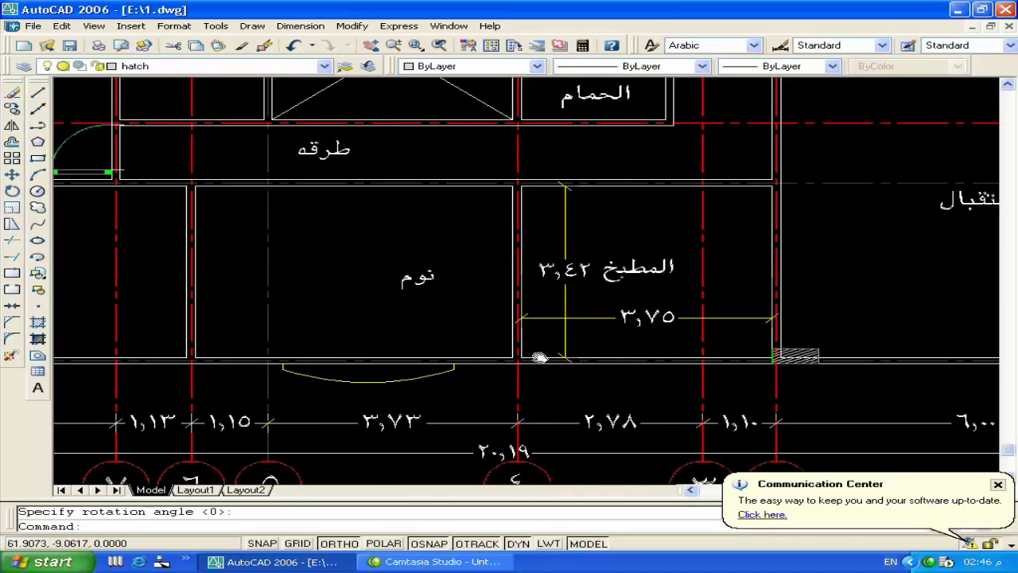
scroll(540, 358, "down", 2)
middle_click_drag(603, 358, 626, 347)
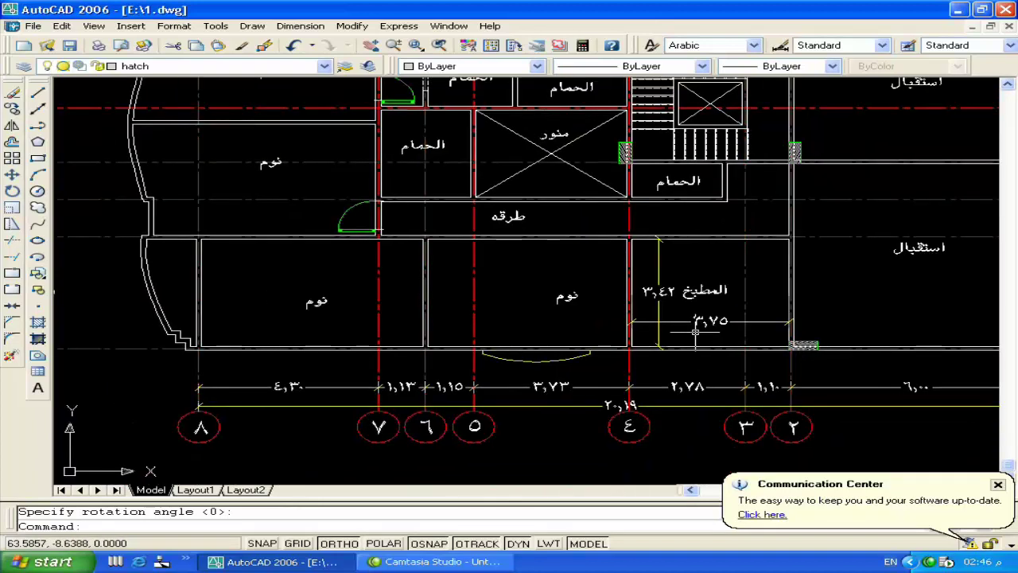
scroll(608, 344, "up", 2)
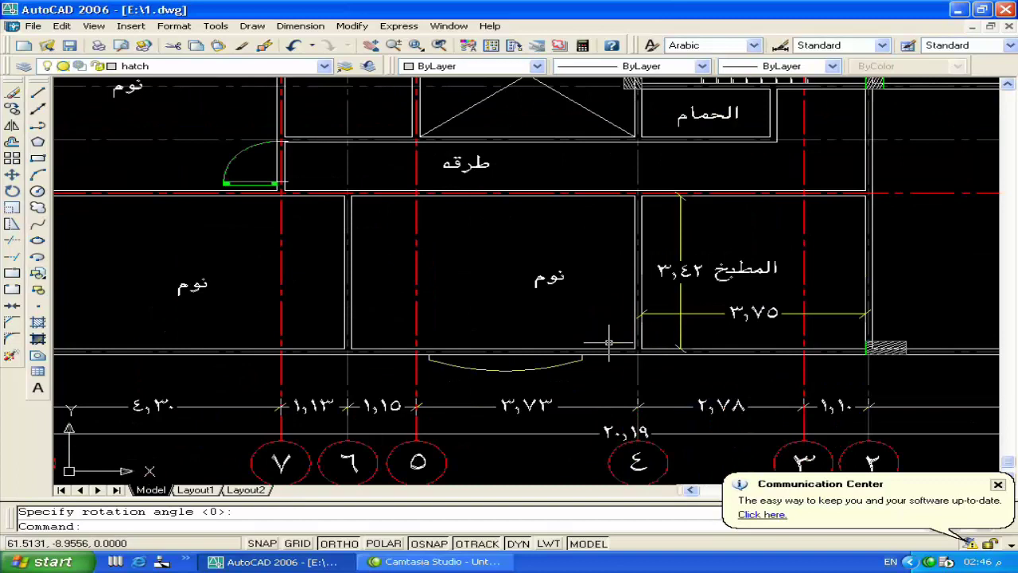
middle_click_drag(609, 344, 736, 334)
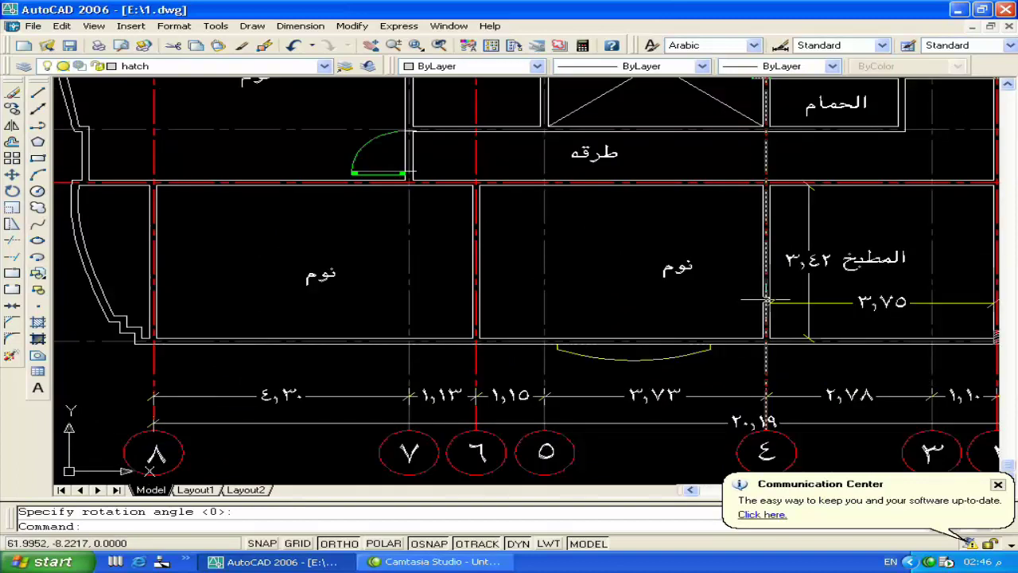
middle_click_drag(766, 300, 697, 286)
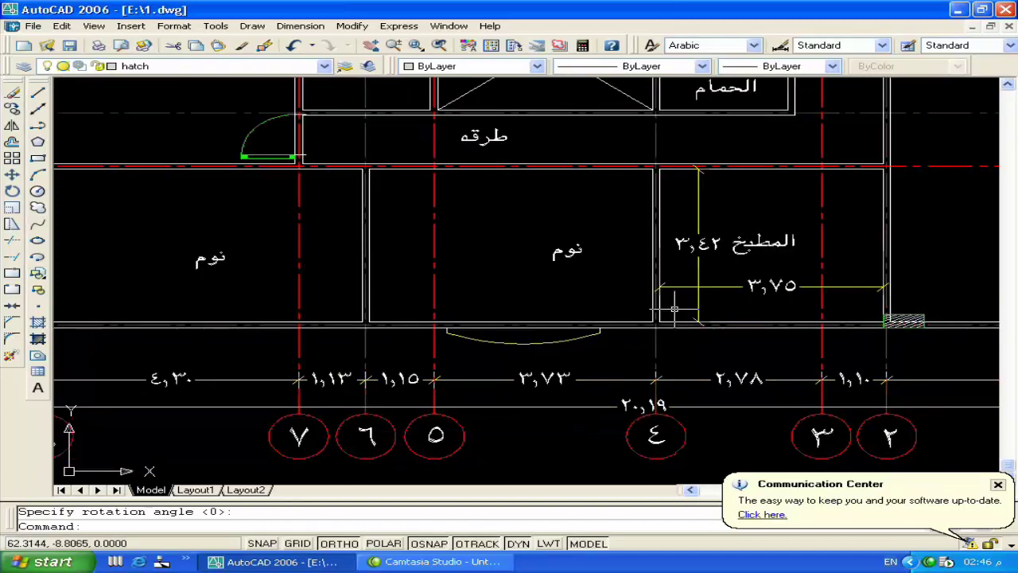
scroll(620, 330, "up", 4)
left_click(610, 330)
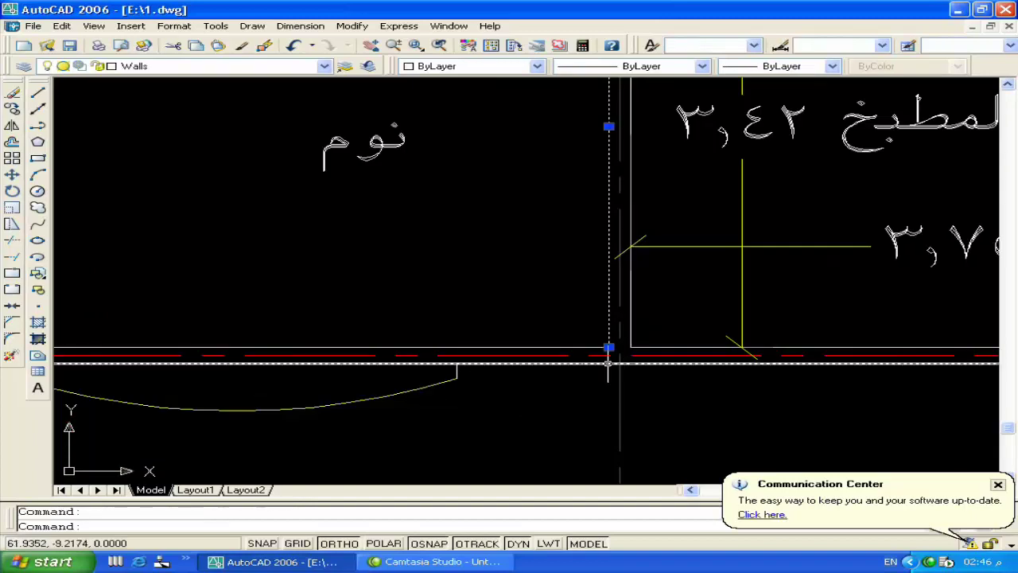
left_click(608, 354)
key("Escape")
key("Escape")
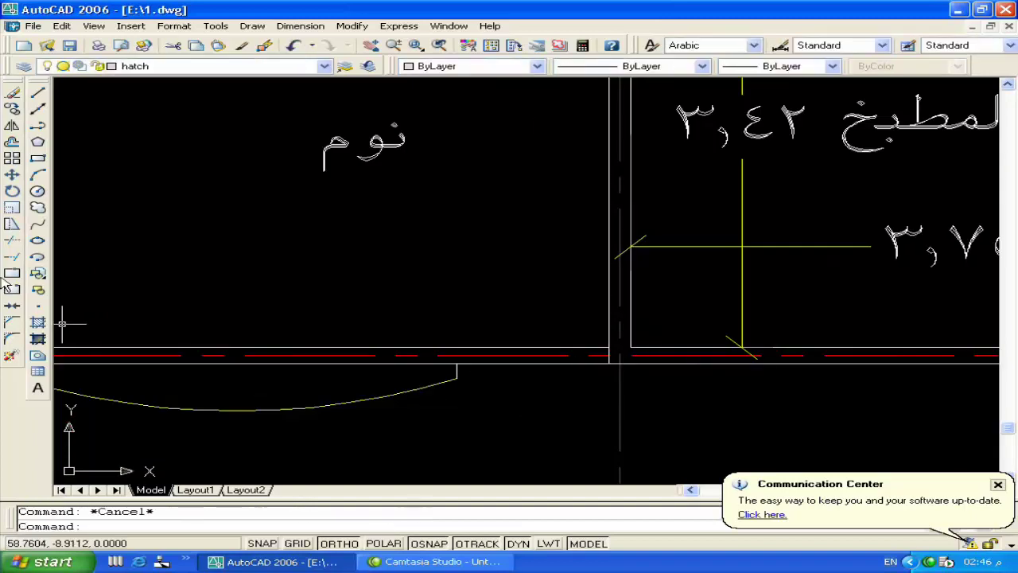
Insert the Column block at the kitchen wall corner with X scale 0.3 and Y scale 0.7.
left_click(37, 273)
key("Return")
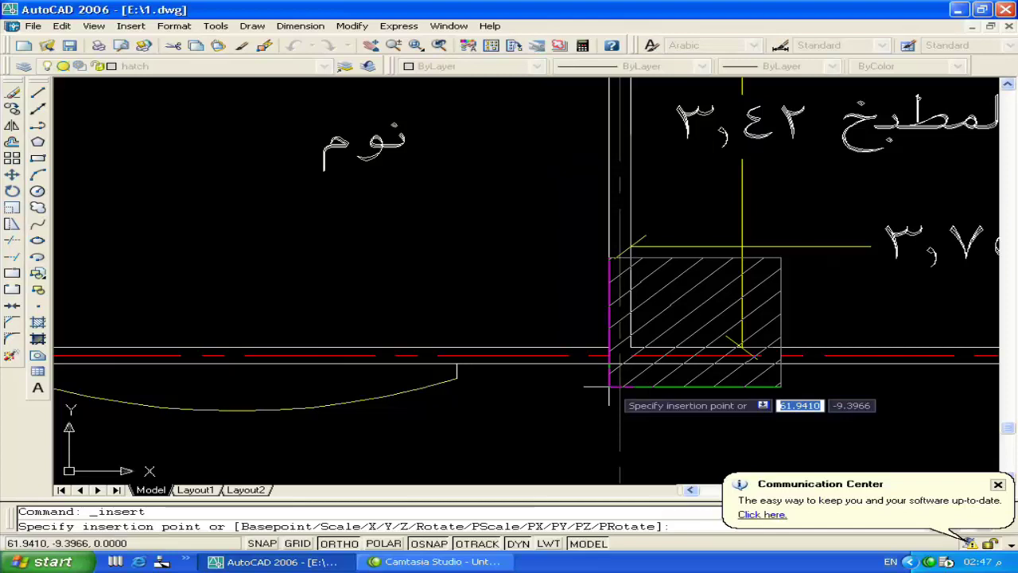
left_click(608, 364)
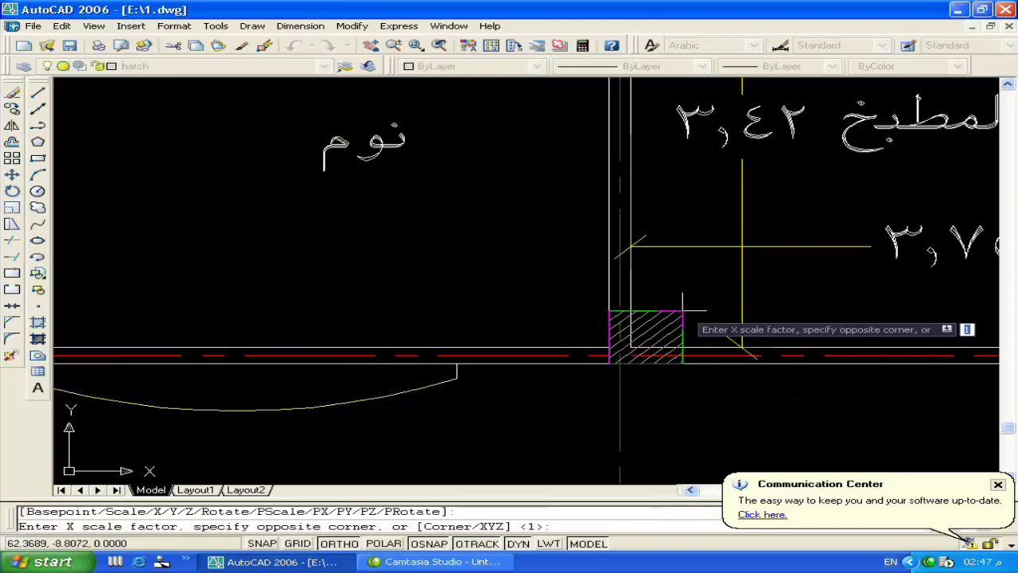
type(".3")
key("Return")
type(".7")
key("Return")
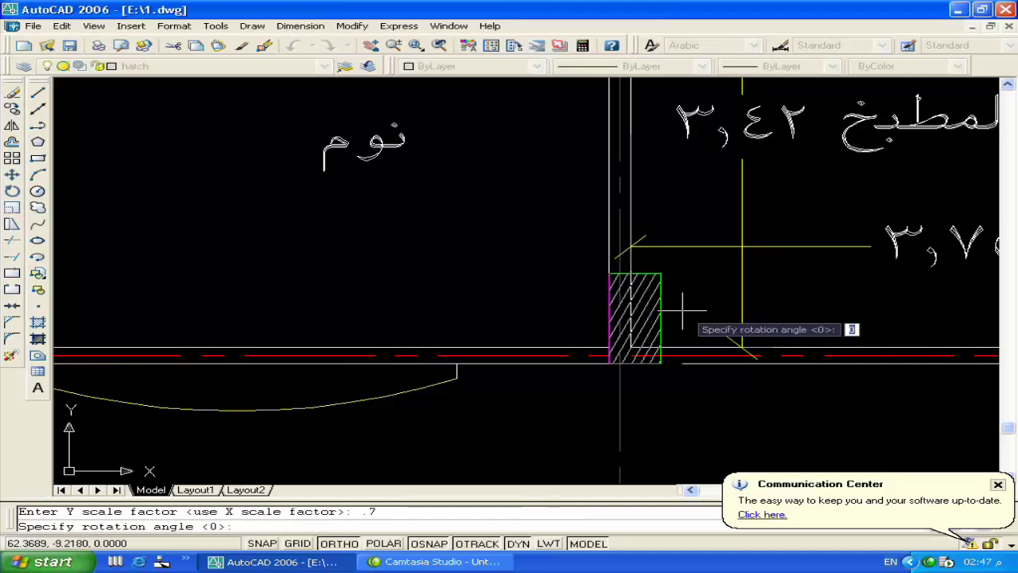
left_click(683, 309)
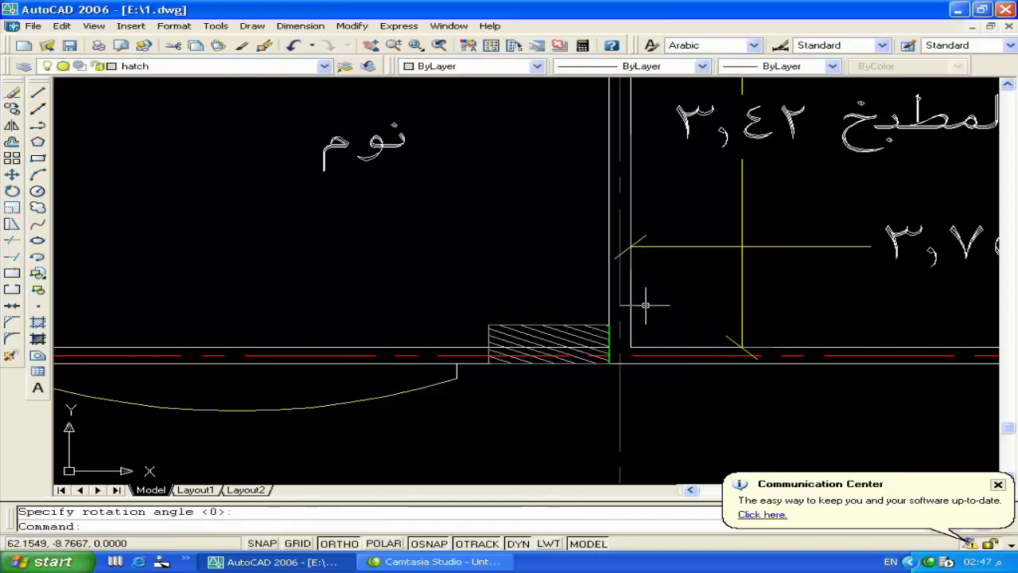
Rotate the new column -90° about its corner point.
type("ro")
key("Return")
left_click(464, 334)
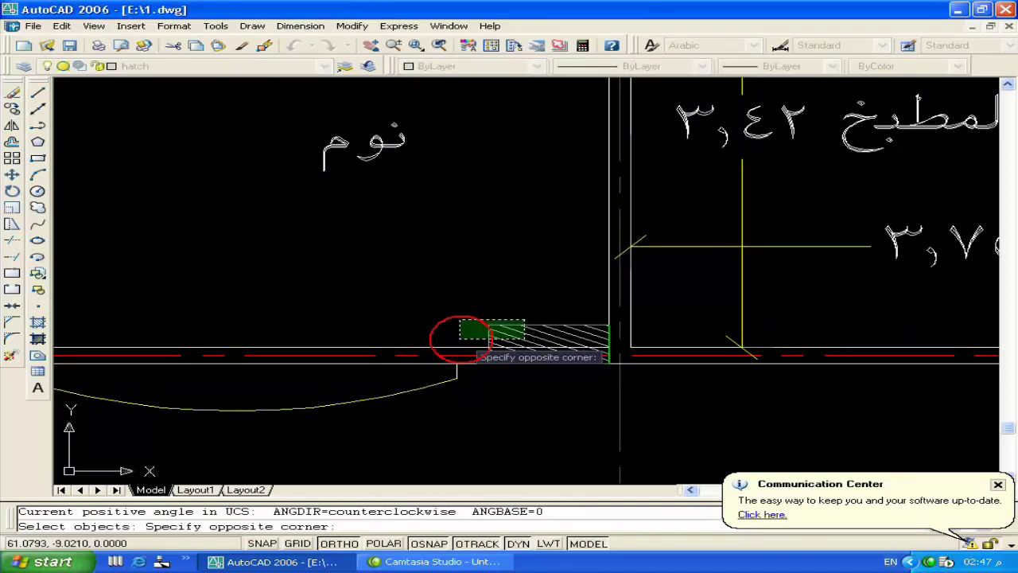
left_click(509, 354)
key("Return")
scroll(601, 339, "up", 5)
left_click(601, 339)
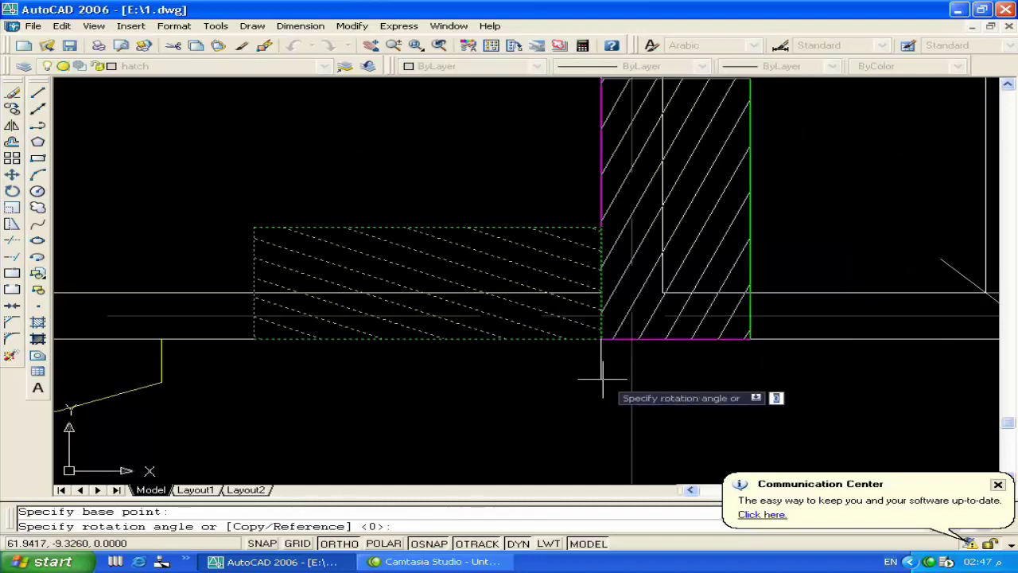
type("0")
key("Return")
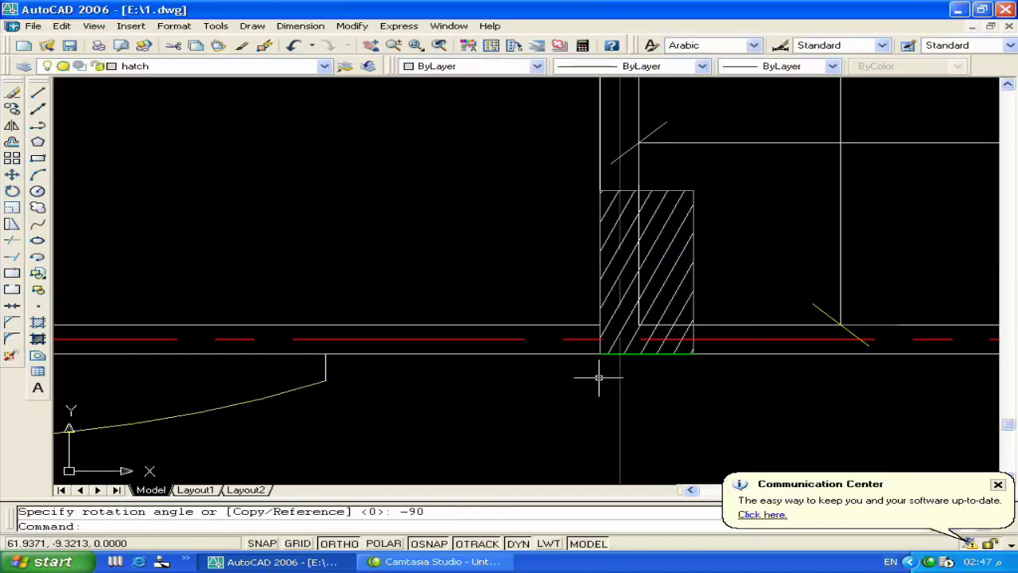
scroll(596, 371, "down", 5)
middle_click_drag(583, 353, 540, 326)
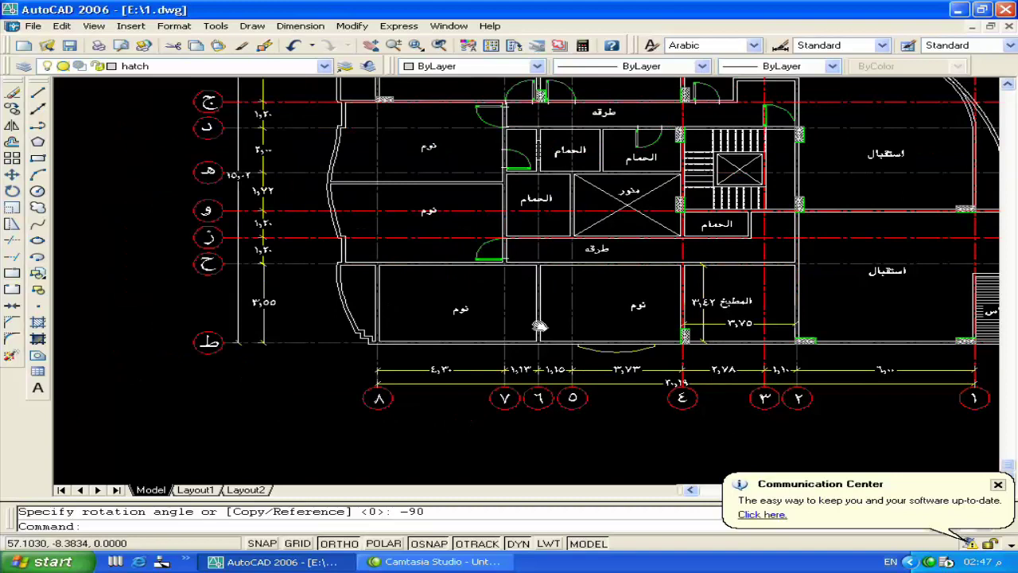
scroll(540, 326, "up", 2)
scroll(544, 370, "up", 3)
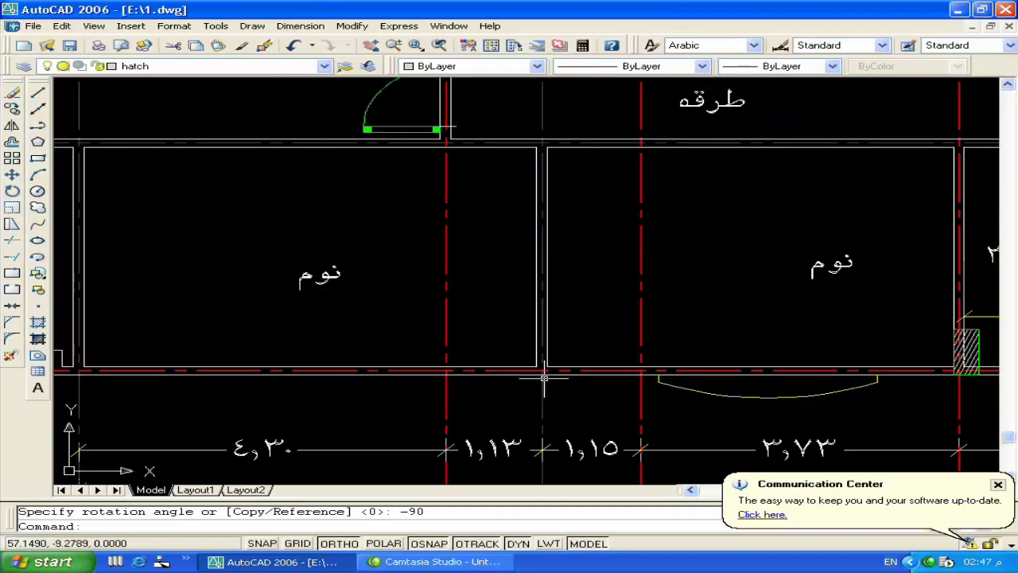
Center the view on the left bedroom's bottom wall at grid axis 7.
scroll(544, 379, "down", 3)
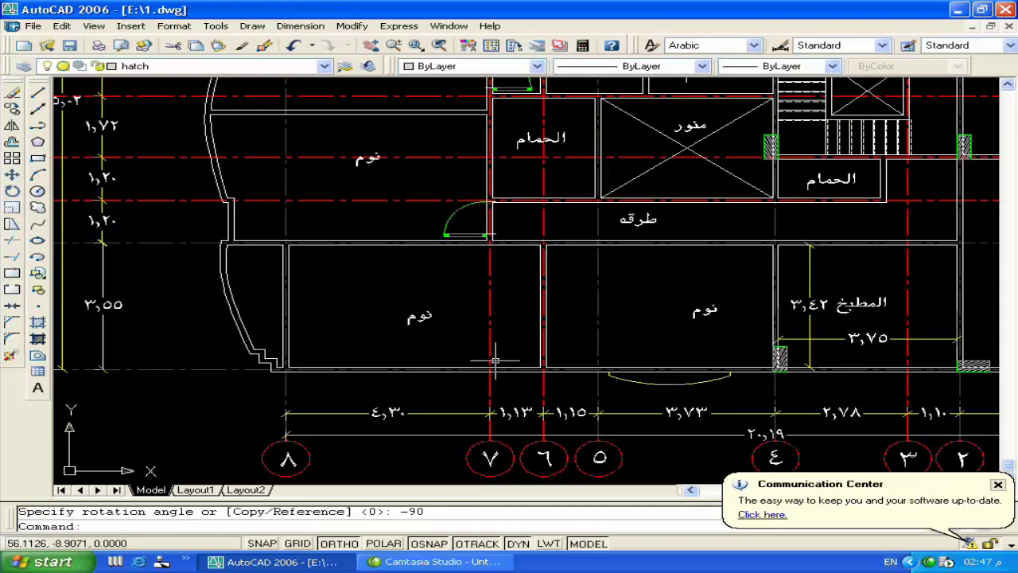
scroll(494, 360, "up", 5)
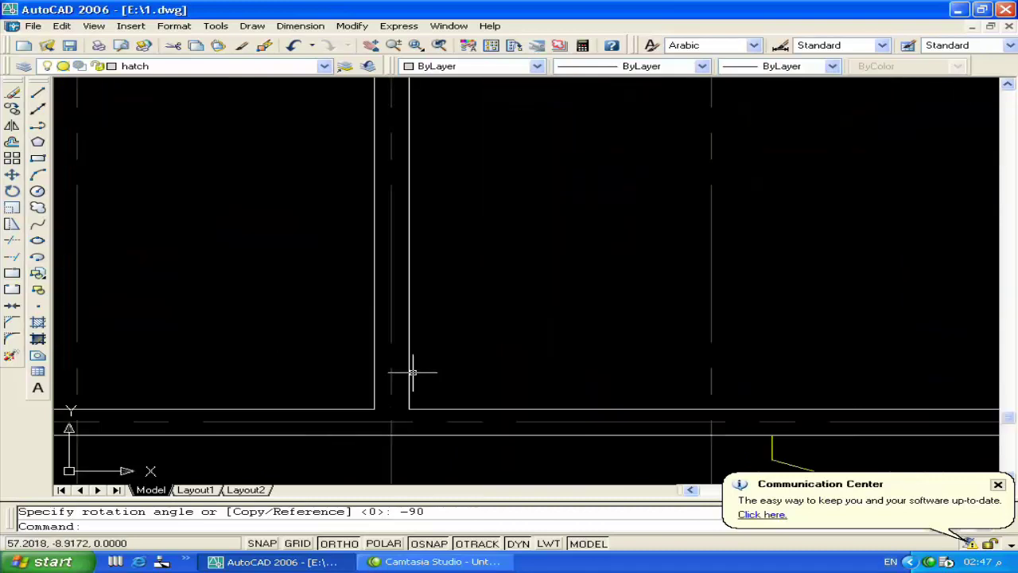
left_click(413, 371)
left_click(409, 409)
left_click(409, 409)
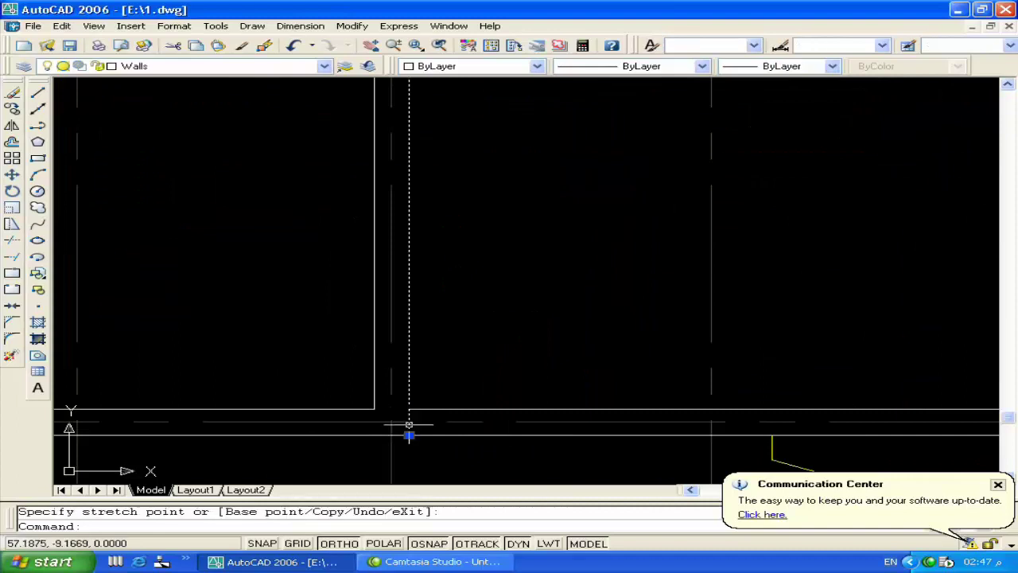
key("Escape")
scroll(557, 346, "down", 3)
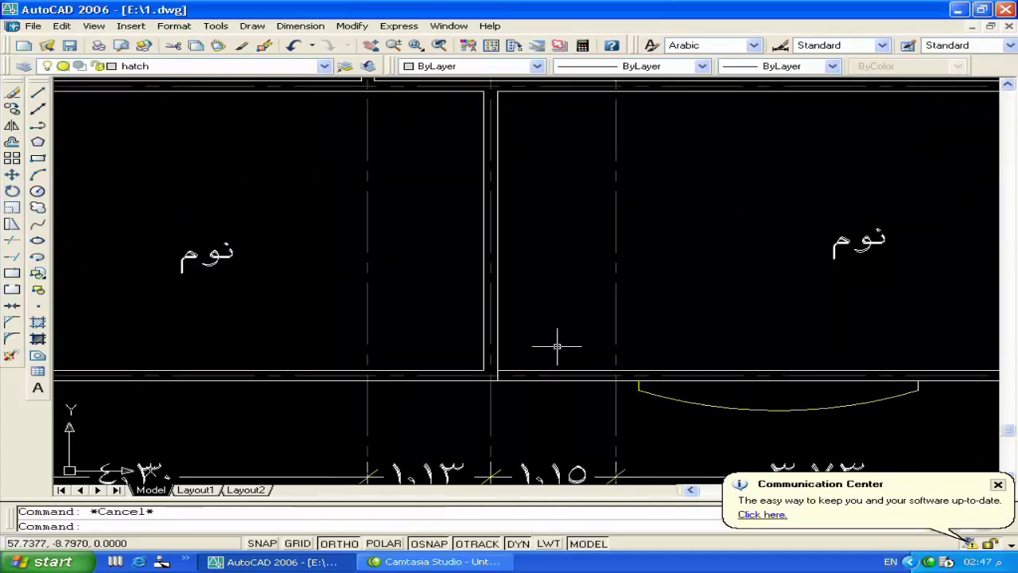
middle_click_drag(454, 353, 496, 337)
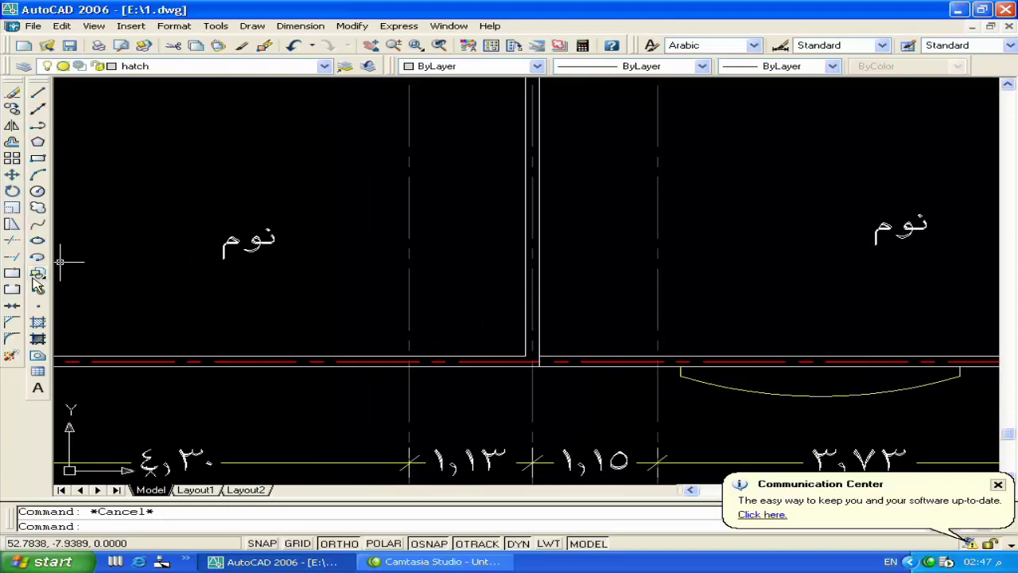
Insert the Column block on the axis 7 wall at X scale -0.3, Y scale 0.7, rotation 0.
left_click(36, 274)
left_click(525, 371)
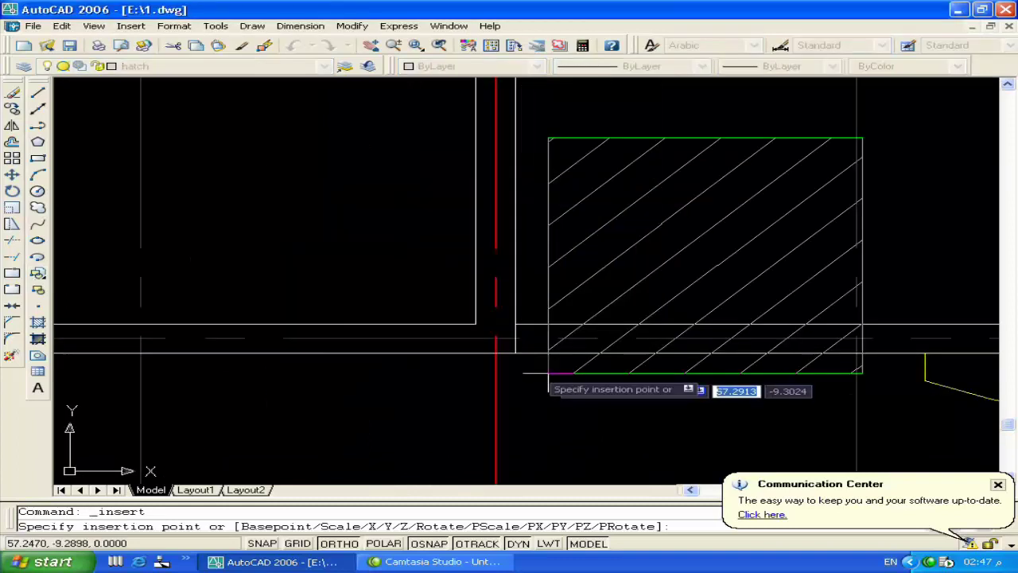
left_click(515, 353)
type(".3")
key("Return")
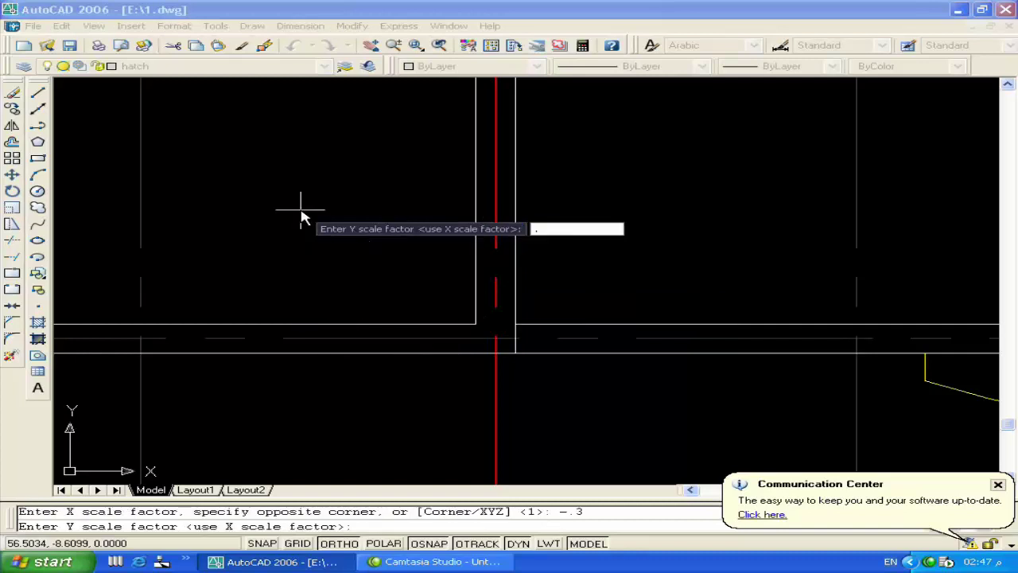
type("7")
key("Return")
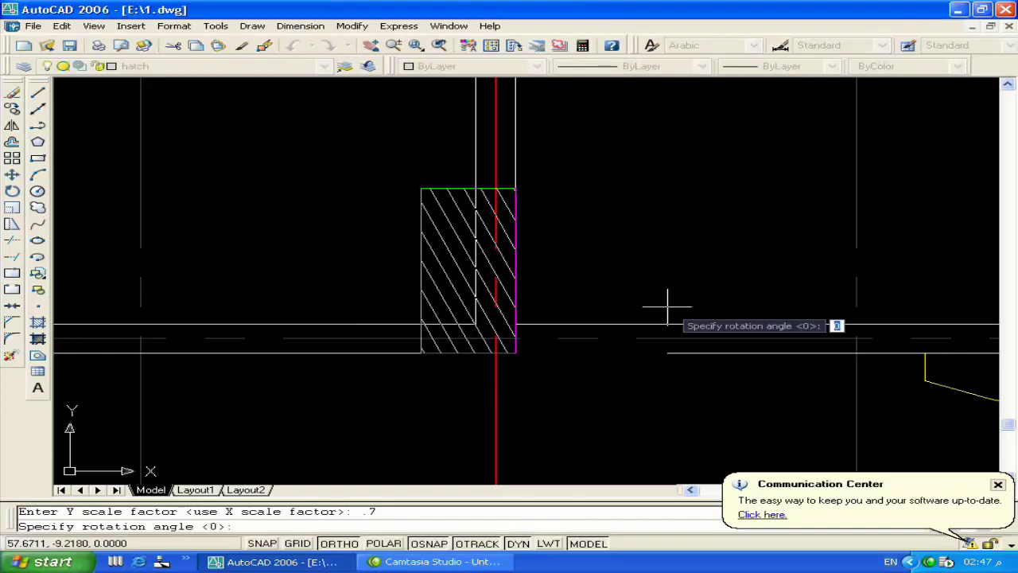
key("Return")
scroll(667, 307, "down", 8)
scroll(668, 307, "up", 2)
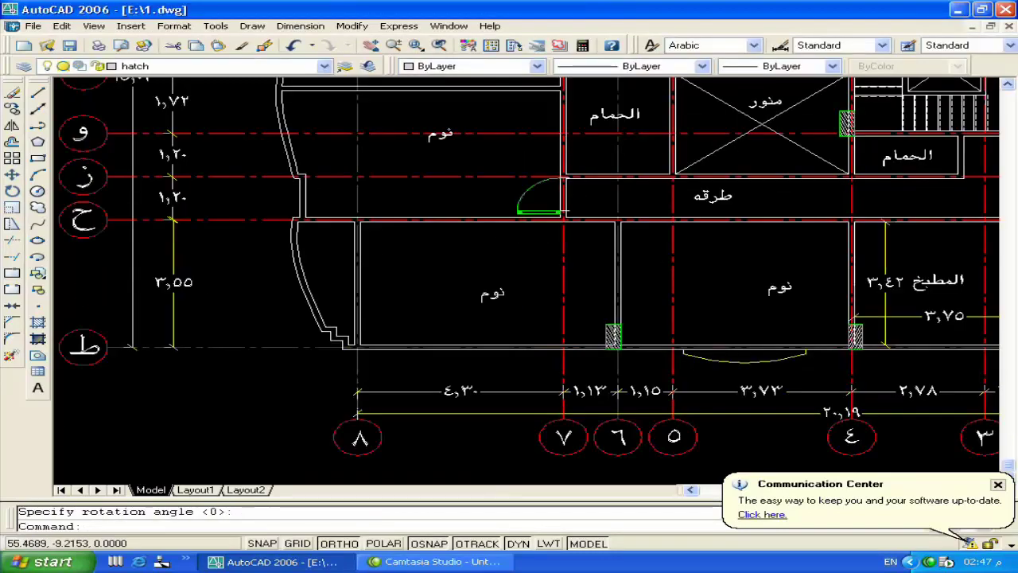
Pan to the left bedroom's stepped wall corner on grid axis 8.
middle_click_drag(557, 278, 674, 275)
middle_click_drag(798, 348, 704, 348)
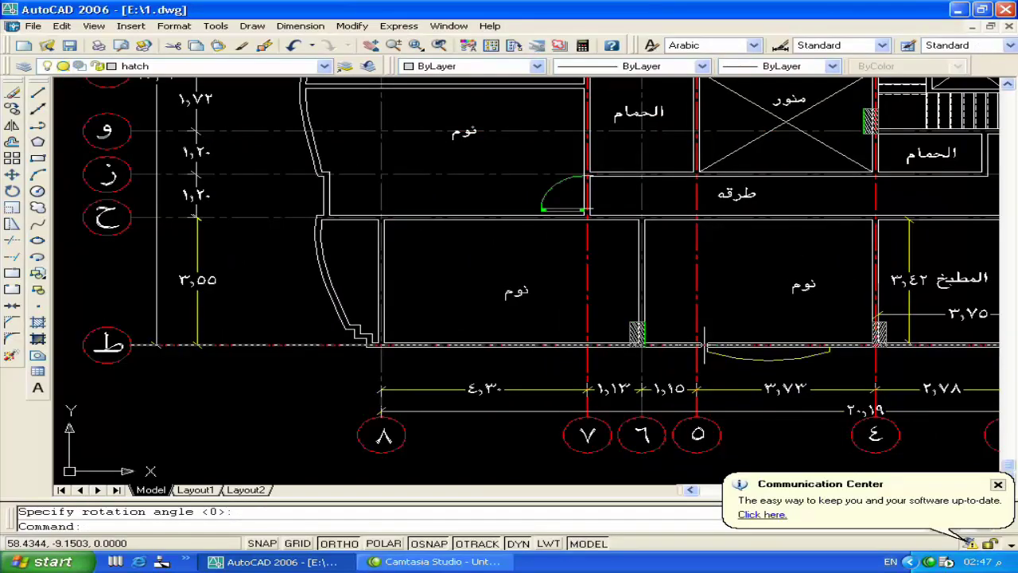
middle_click_drag(563, 331, 515, 334)
mouse_move(439, 242)
middle_mouse_down()
mouse_move(417, 292)
mouse_move(398, 292)
middle_mouse_up()
middle_click_drag(284, 337, 284, 238)
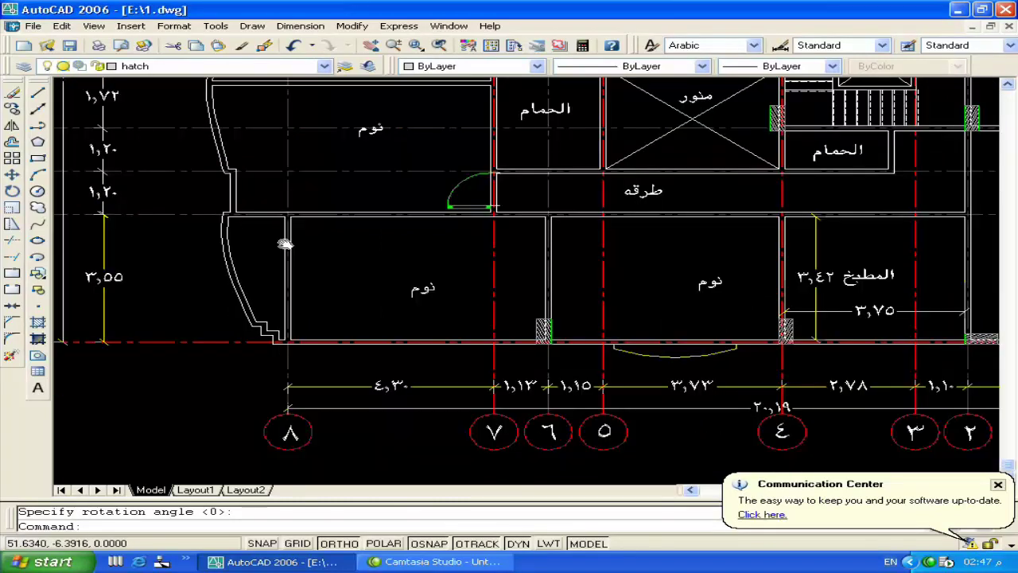
scroll(382, 362, "up", 4)
scroll(397, 350, "up", 1)
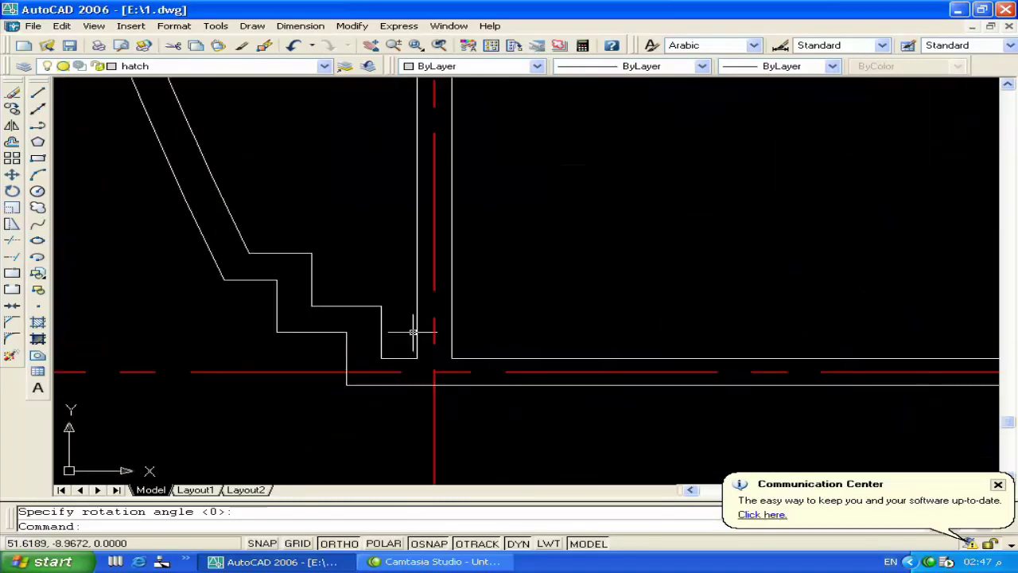
left_click(419, 359)
left_click(419, 359)
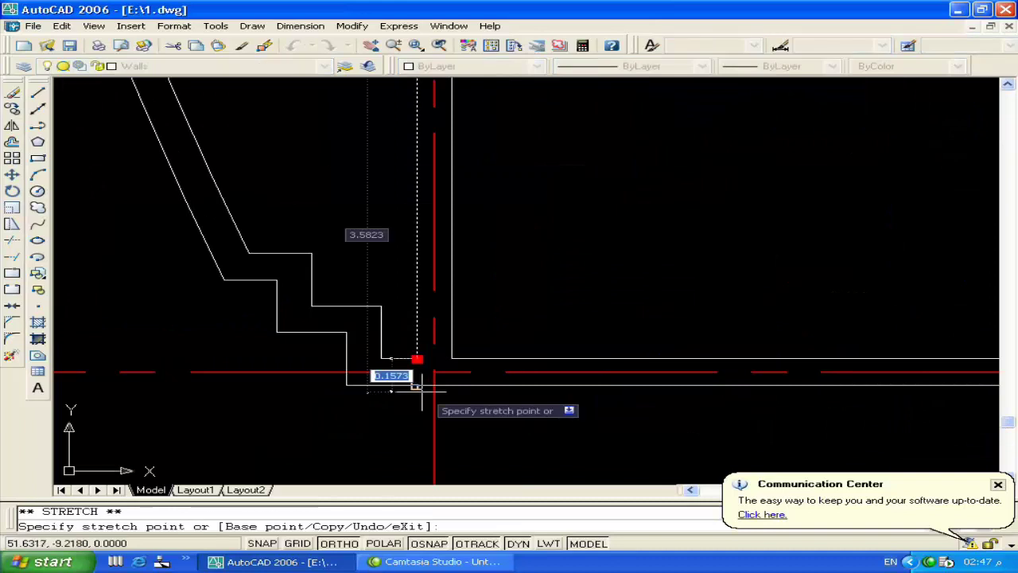
key("Escape")
scroll(419, 359, "down", 5)
middle_click_drag(266, 322, 206, 340)
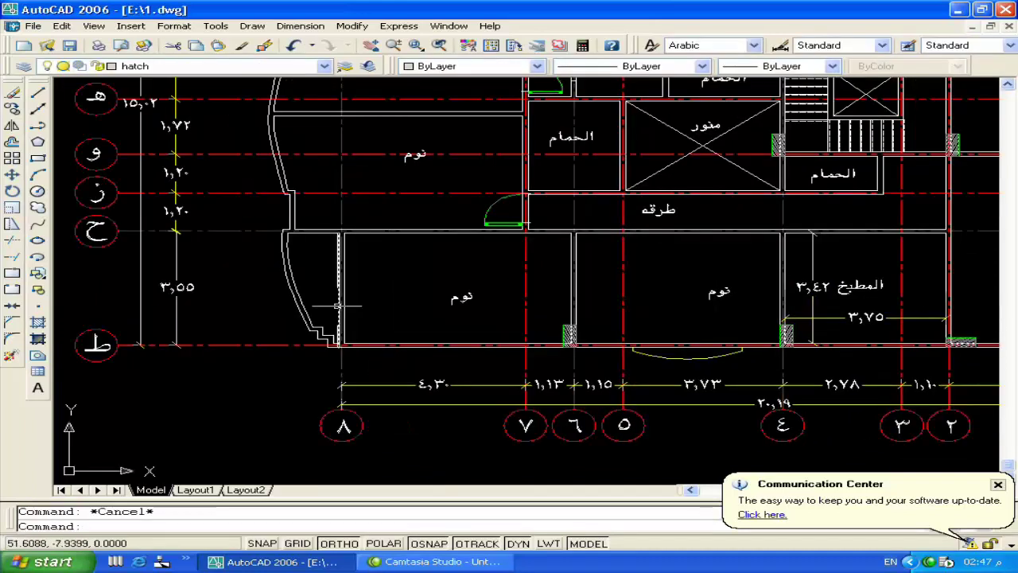
Insert the Column block at the bedroom's lower-left corner, scaled 0.7 by 0.7, rotation 0.
left_click(37, 273)
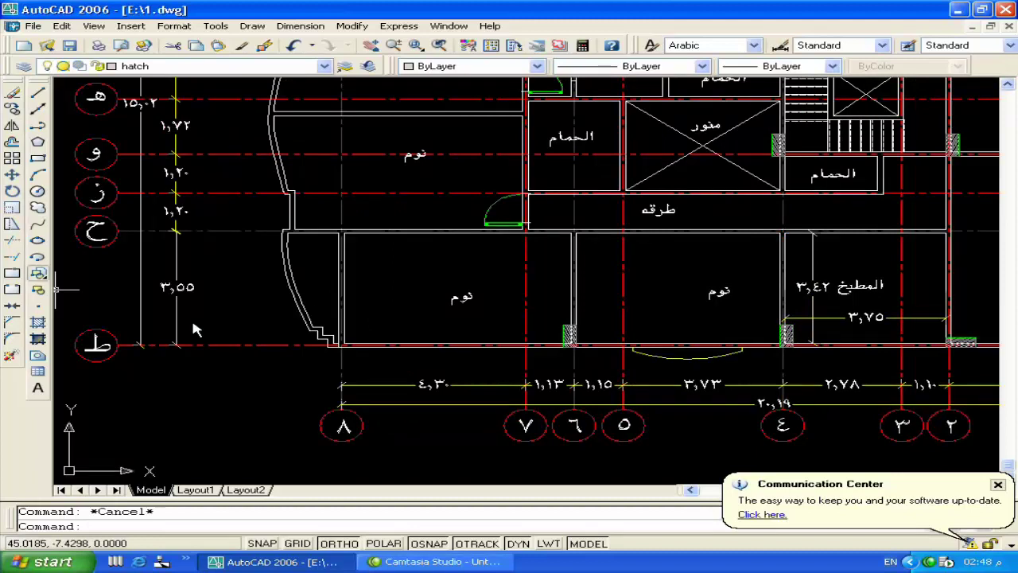
left_click(540, 371)
scroll(393, 339, "up", 5)
scroll(318, 311, "up", 2)
left_click(322, 314)
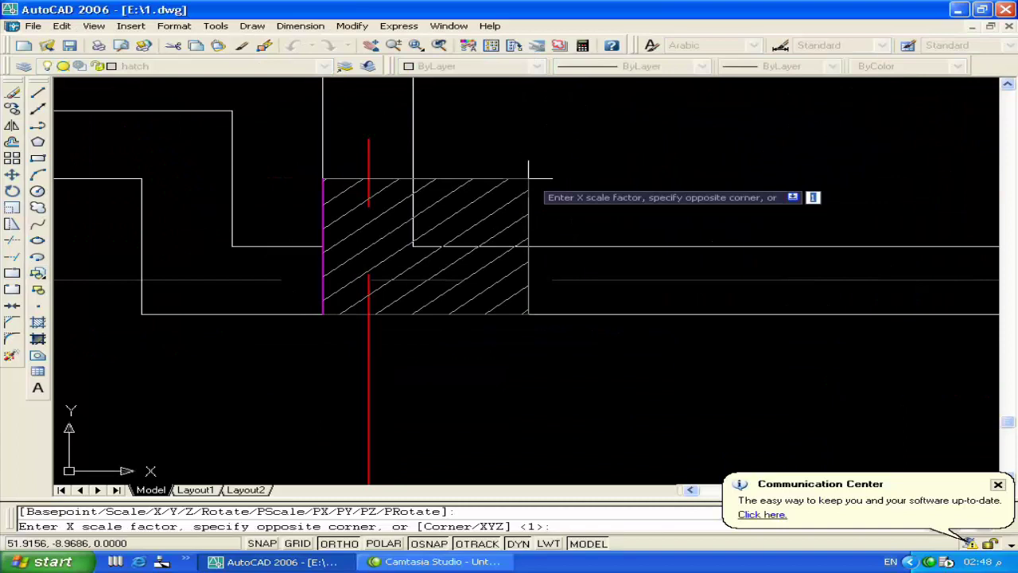
type(".7")
key("Return")
type(".7")
key("Return")
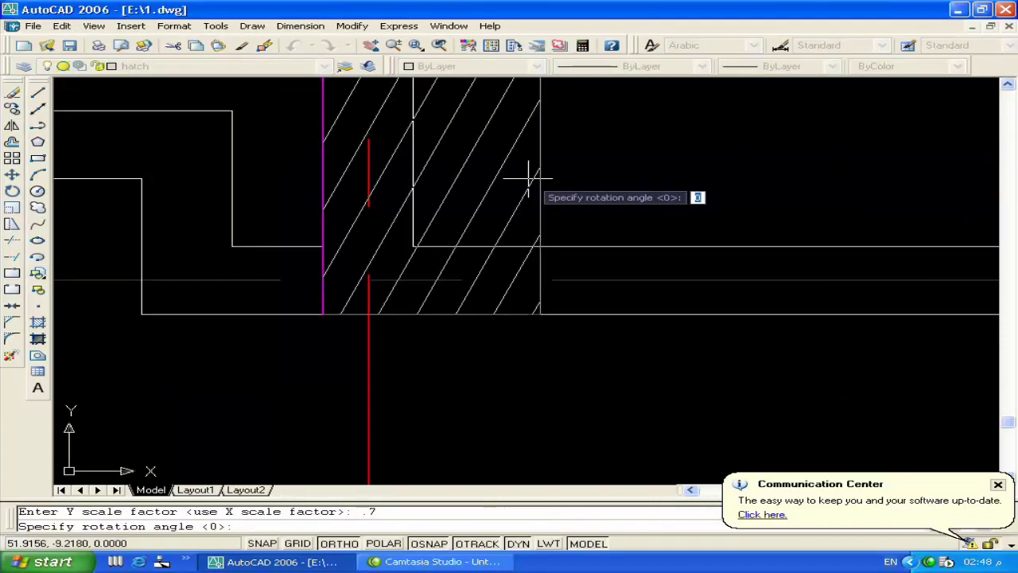
key("Return")
scroll(422, 324, "down", 5)
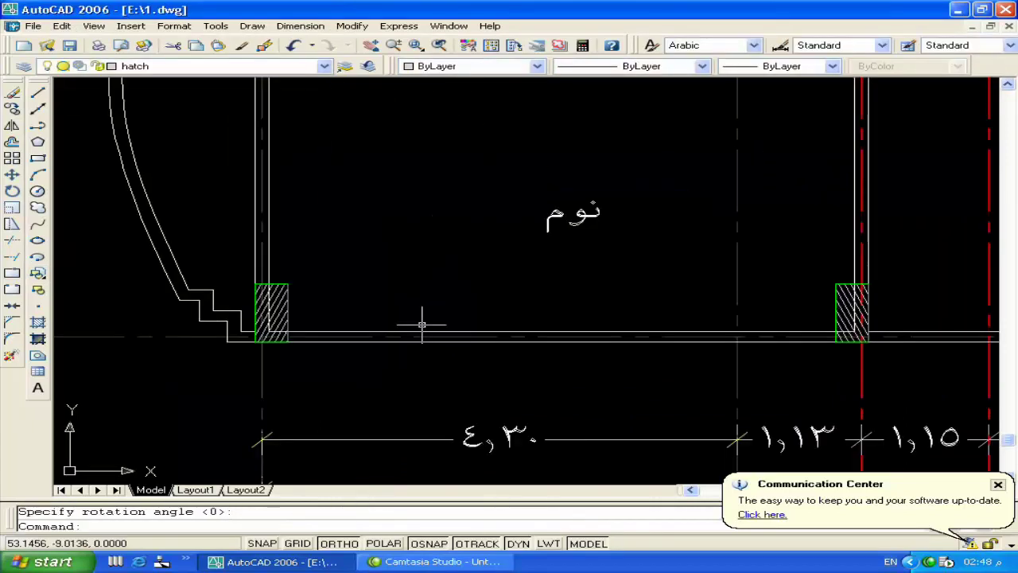
scroll(422, 324, "down", 3)
middle_click_drag(292, 238, 297, 309)
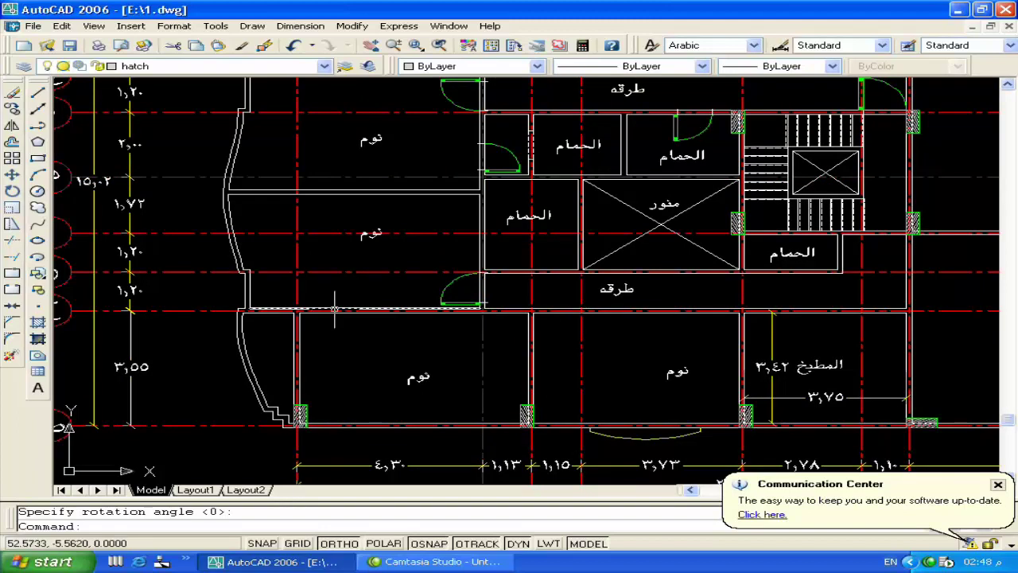
Insert the Column block at the bedroom's upper-left corner with X scale 0.7 and Y scale -0.3.
scroll(334, 309, "up", 5)
left_click(340, 360)
key("Escape")
left_click(38, 273)
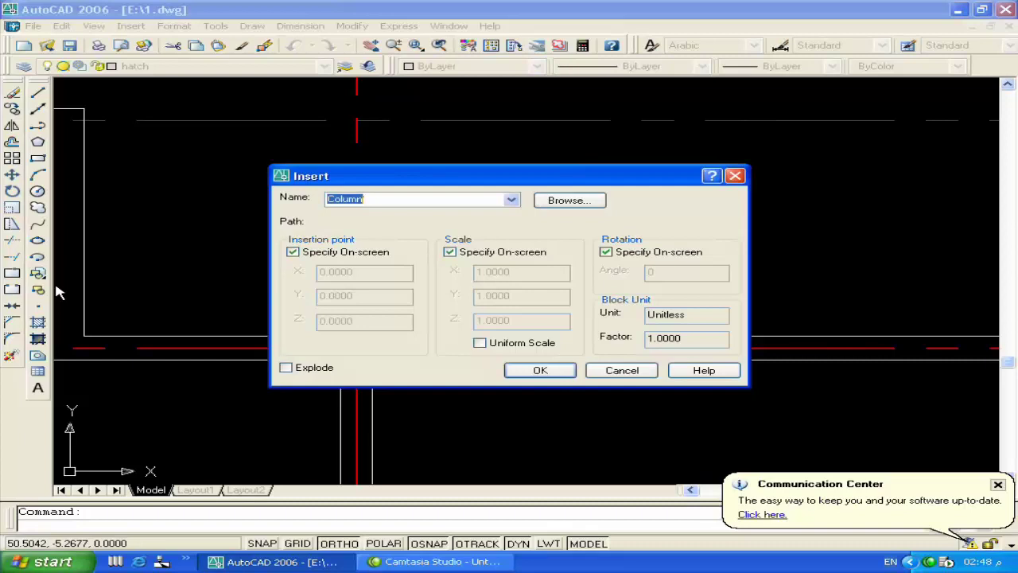
key("Return")
left_click(341, 355)
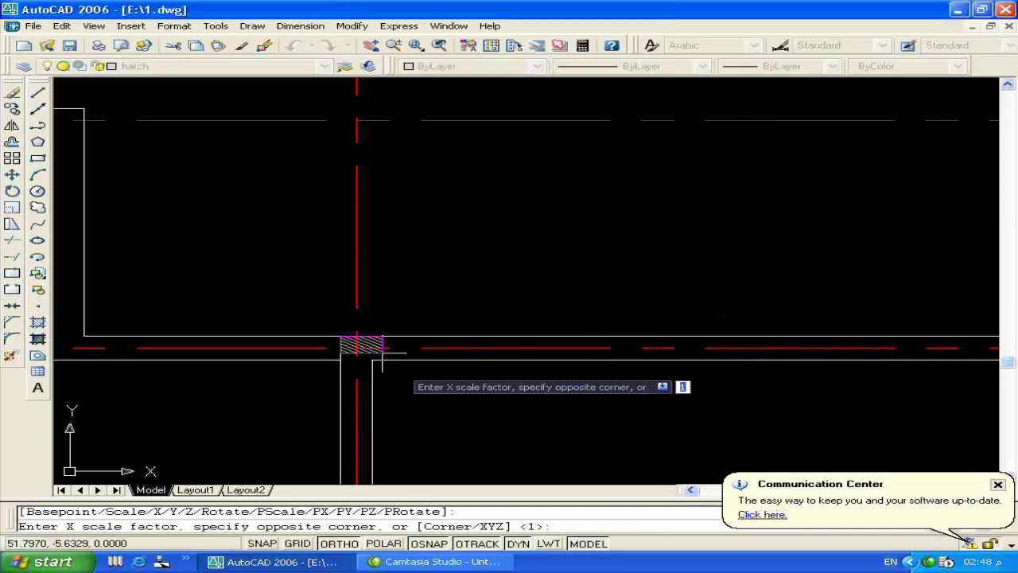
type("7")
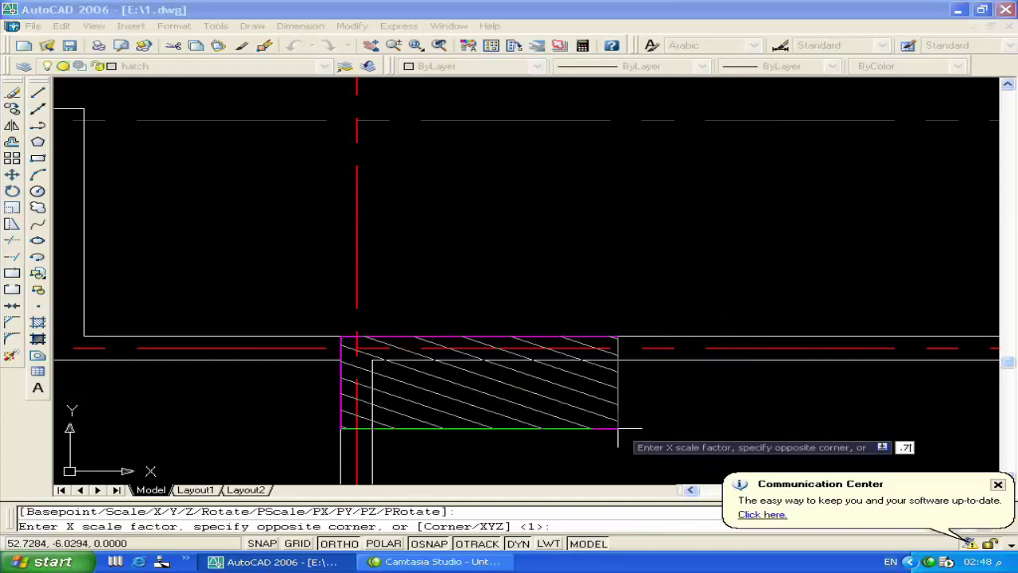
key("Return")
type("-.3")
key("Return")
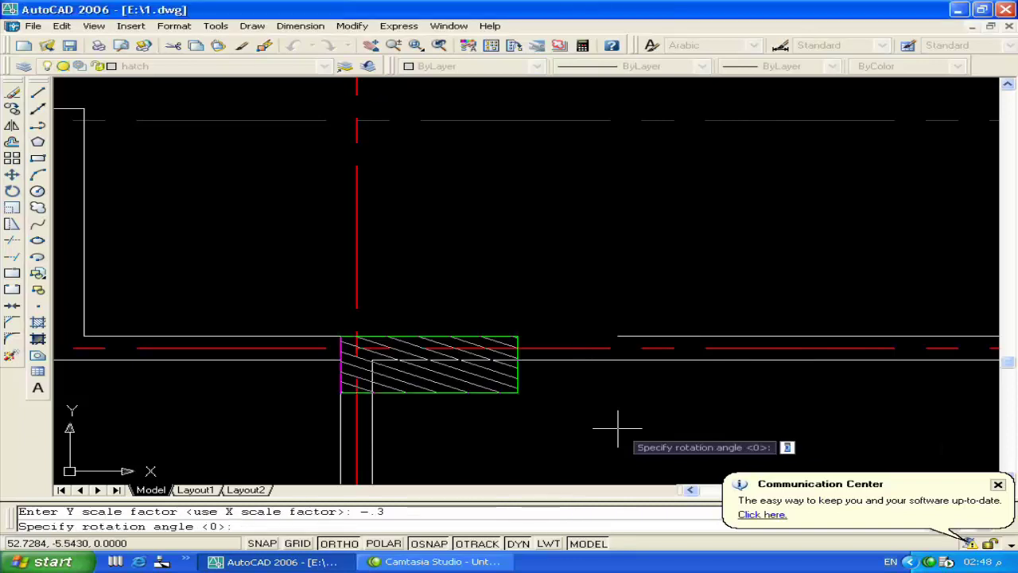
key("Return")
Pan along the bedroom's left wall and corridor wall to check the new column.
scroll(592, 407, "down", 5)
scroll(516, 400, "up", 4)
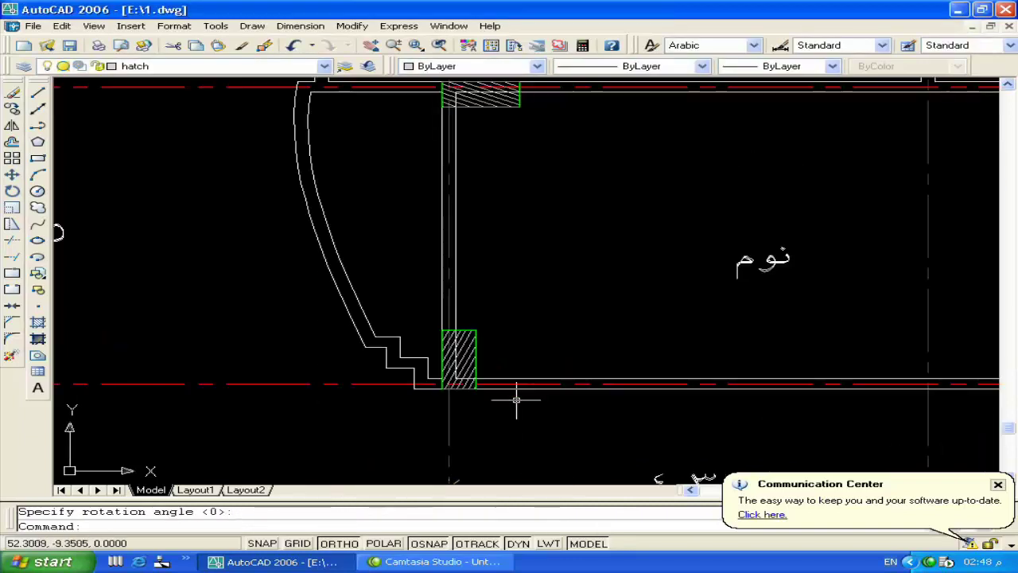
middle_click_drag(516, 400, 500, 429)
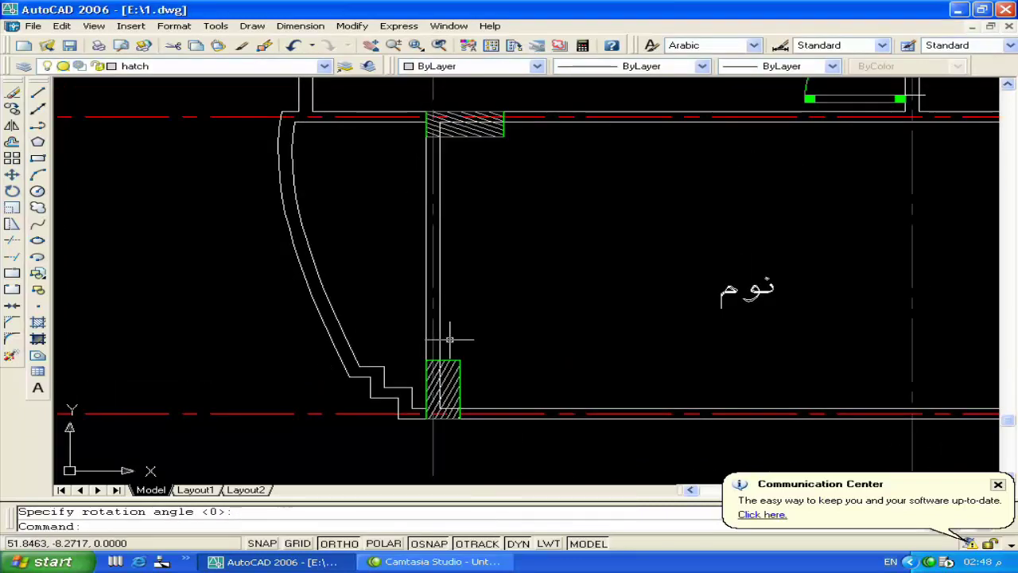
scroll(357, 391, "down", 4)
scroll(466, 200, "up", 3)
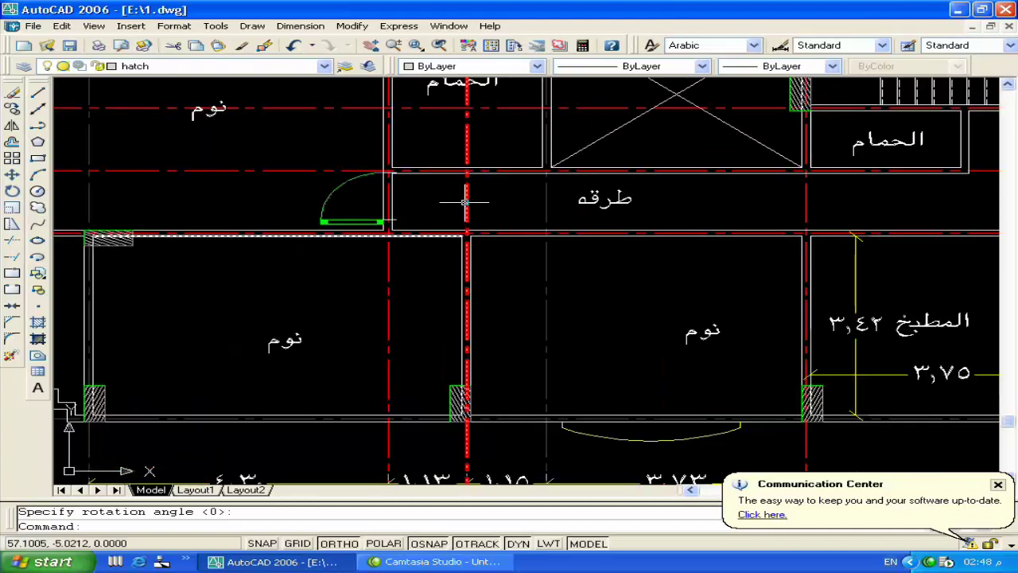
middle_click_drag(466, 201, 456, 212)
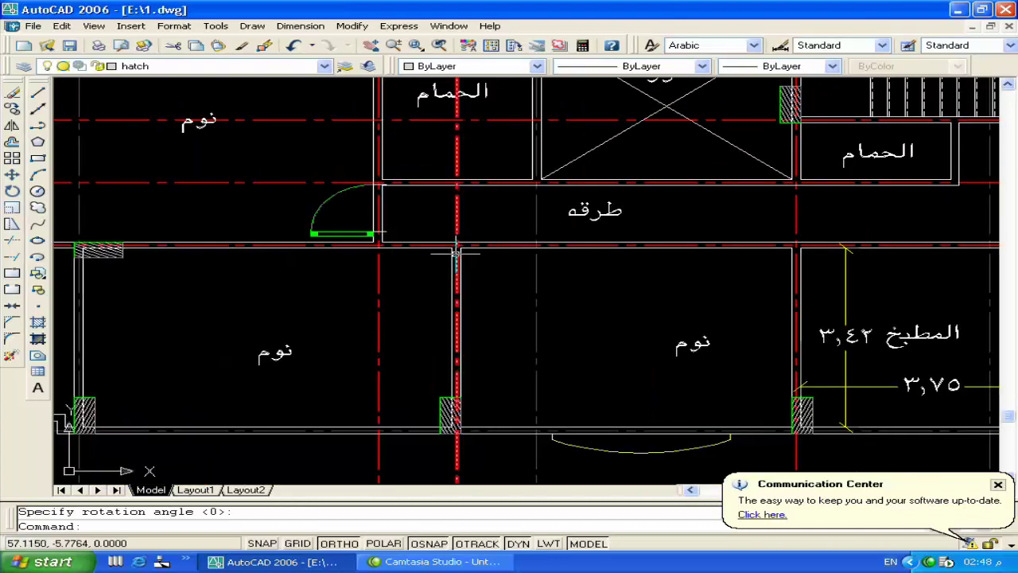
scroll(456, 253, "down", 2)
middle_click_drag(431, 259, 428, 281)
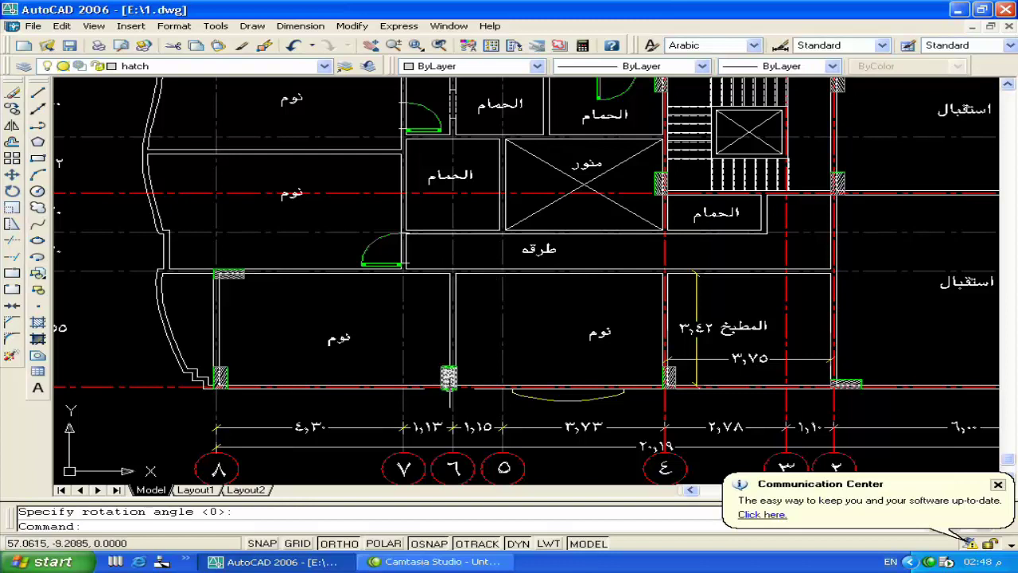
Insert a Column at the corridor and axis 6 wall junction with X scale 0.3, Y scale -0.5.
left_click(456, 270)
scroll(457, 270, "up", 7)
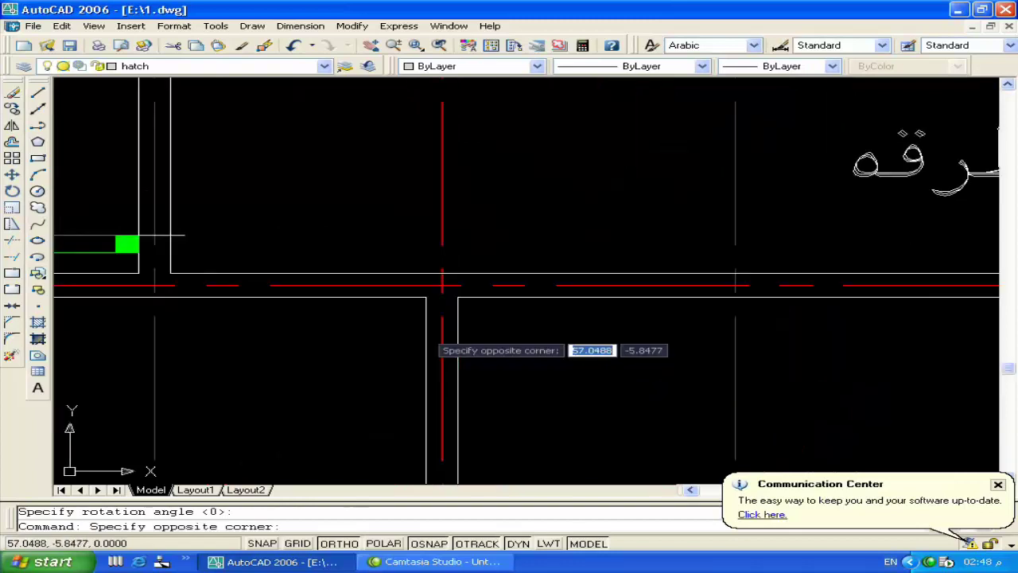
left_click(424, 313)
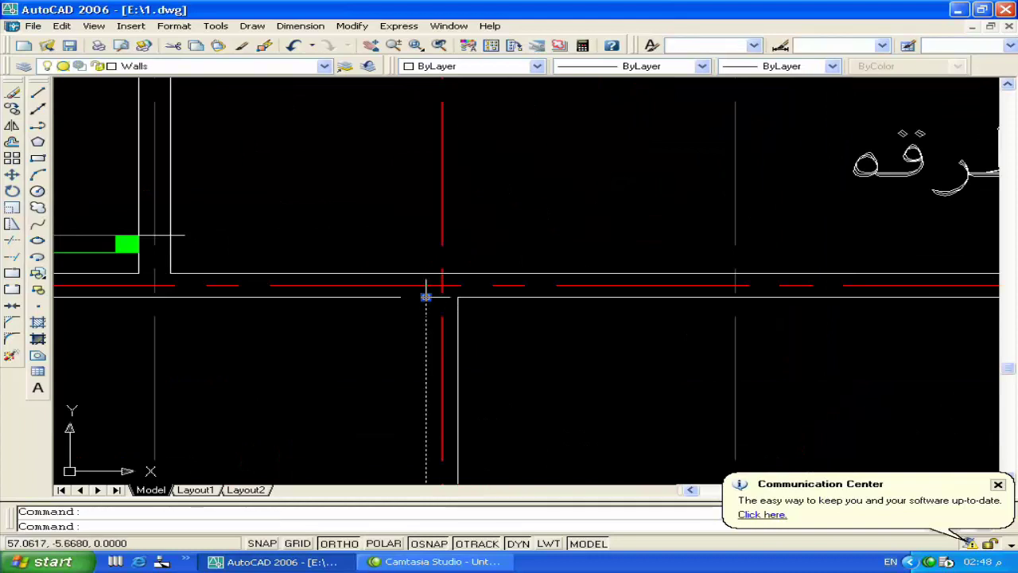
left_click(426, 296)
key("Escape")
key("Escape")
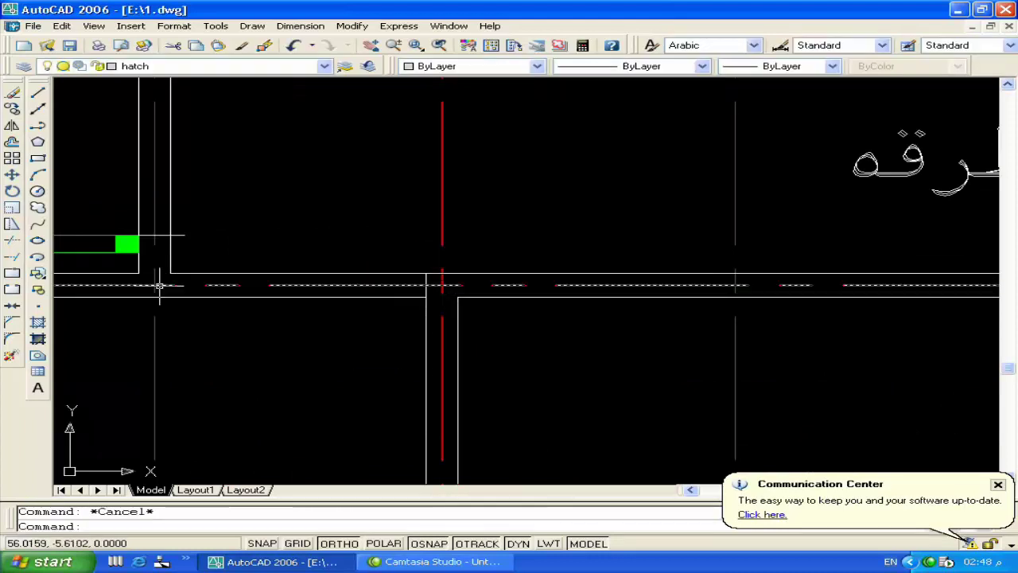
left_click(46, 273)
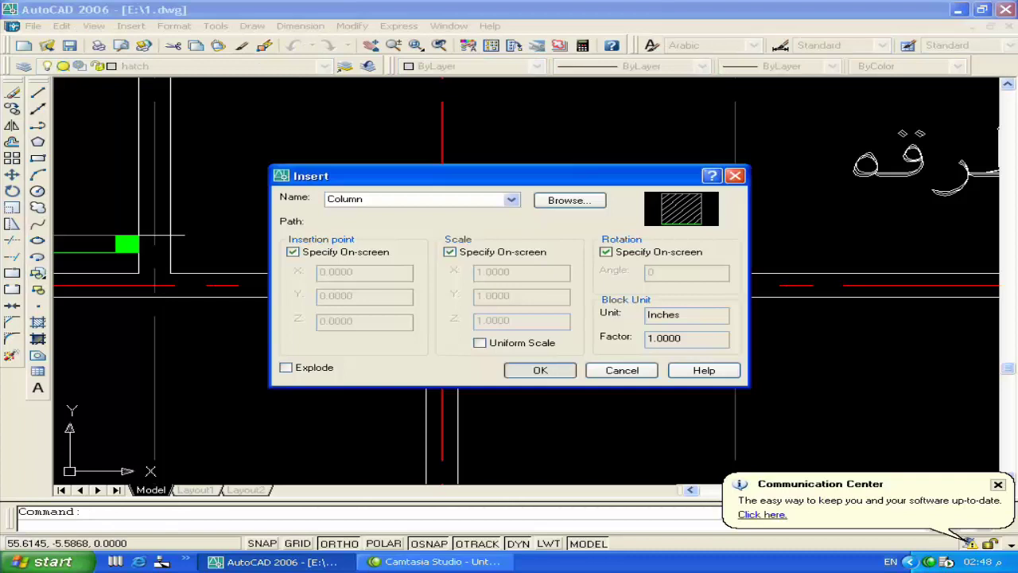
left_click(538, 369)
left_click(426, 273)
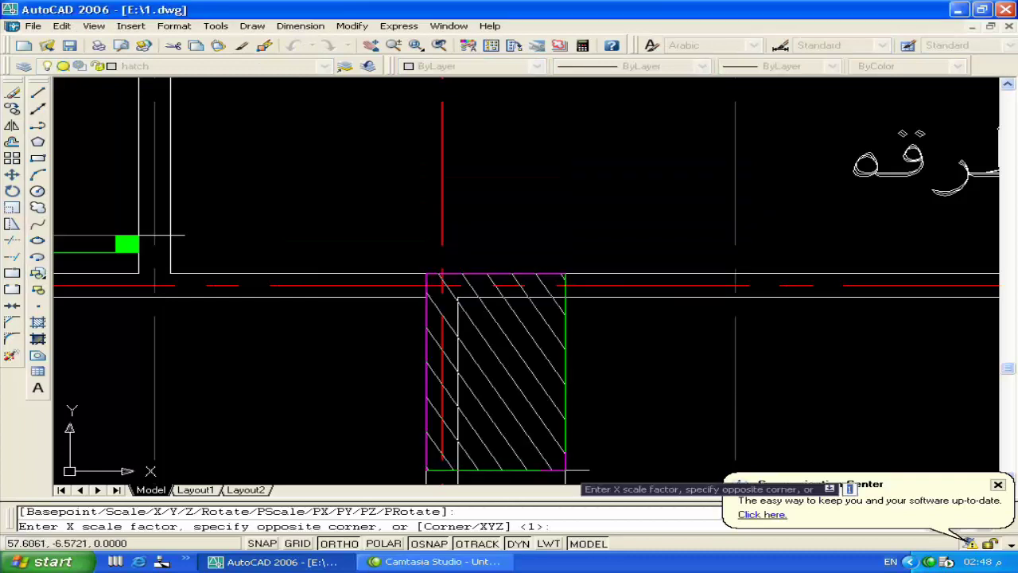
type(".3")
key("Return")
type("-.")
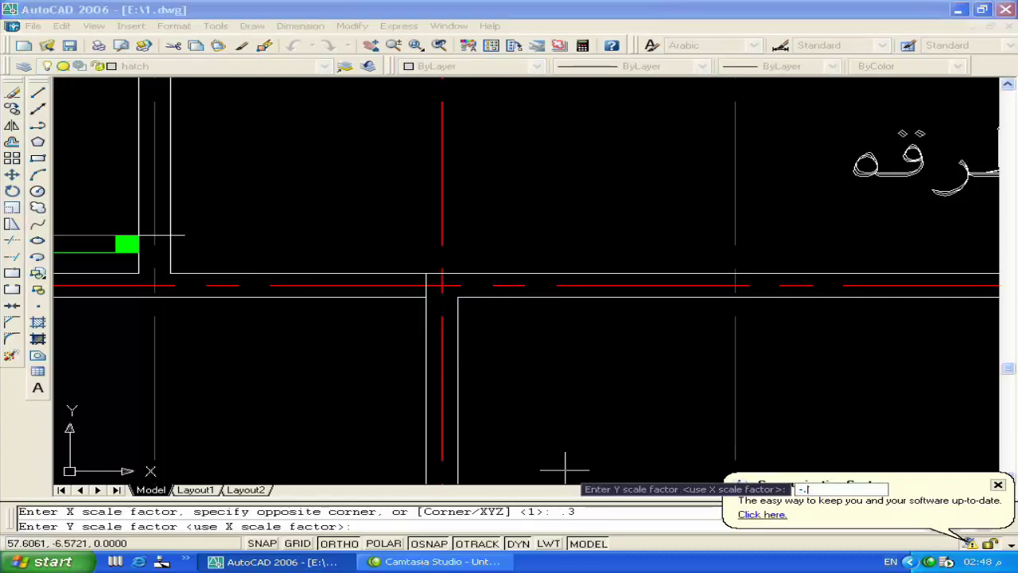
type("5")
key("Return")
key("Return")
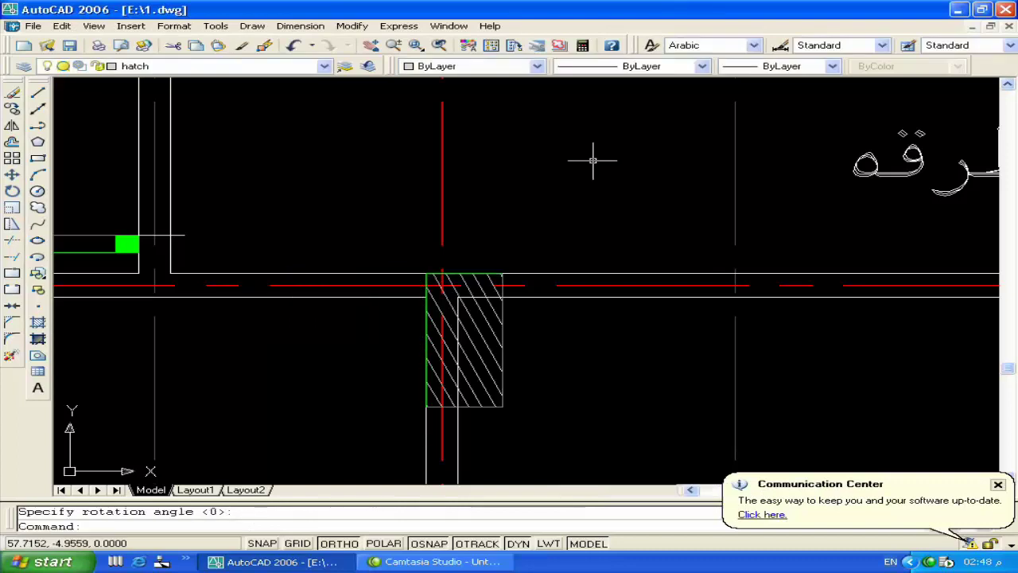
Move the column at the foot of the axis 6 wall further right.
scroll(593, 161, "down", 5)
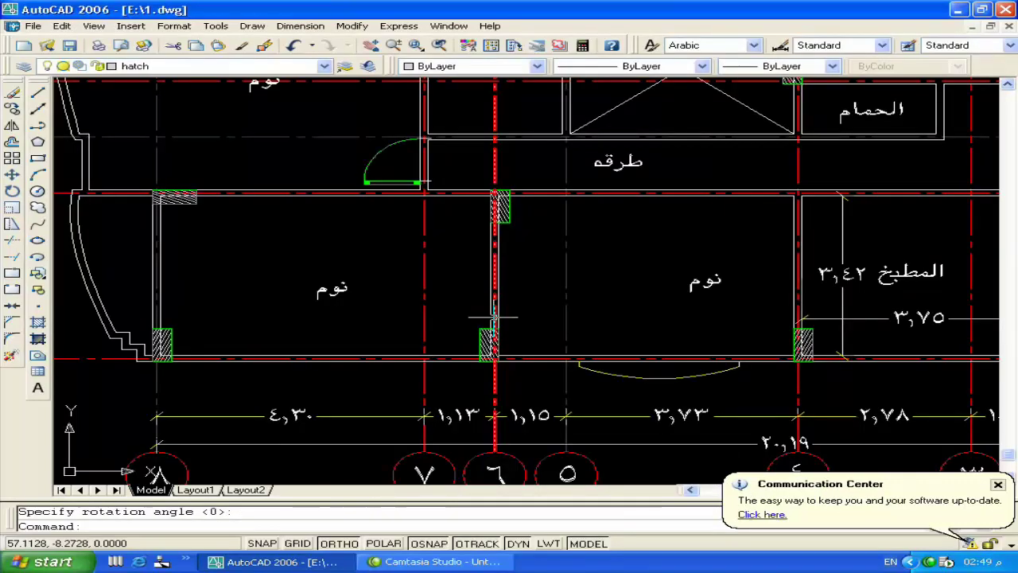
scroll(493, 316, "up", 5)
left_click(463, 293)
left_click(431, 319)
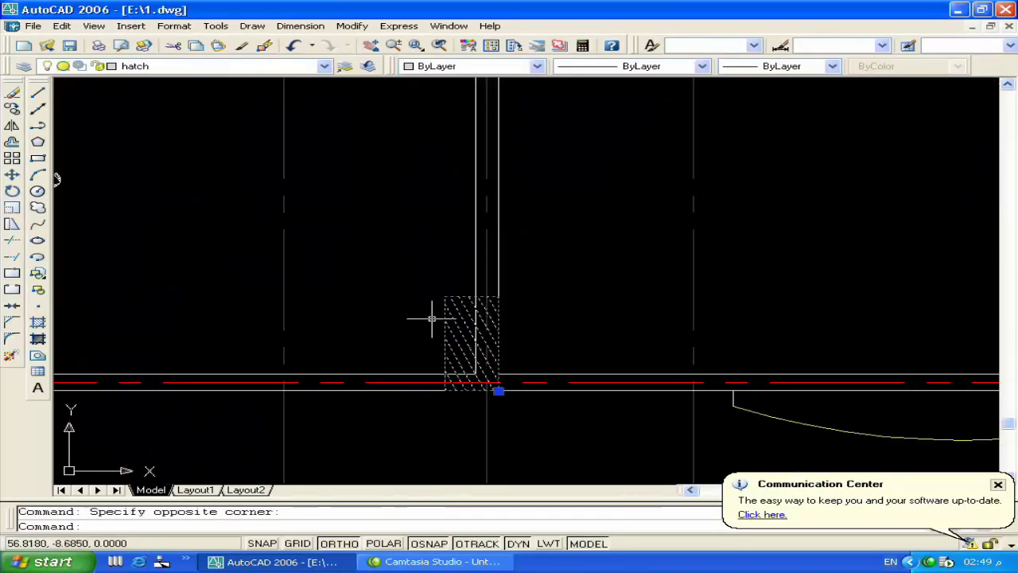
type("m")
key("Return")
scroll(443, 298, "up", 5)
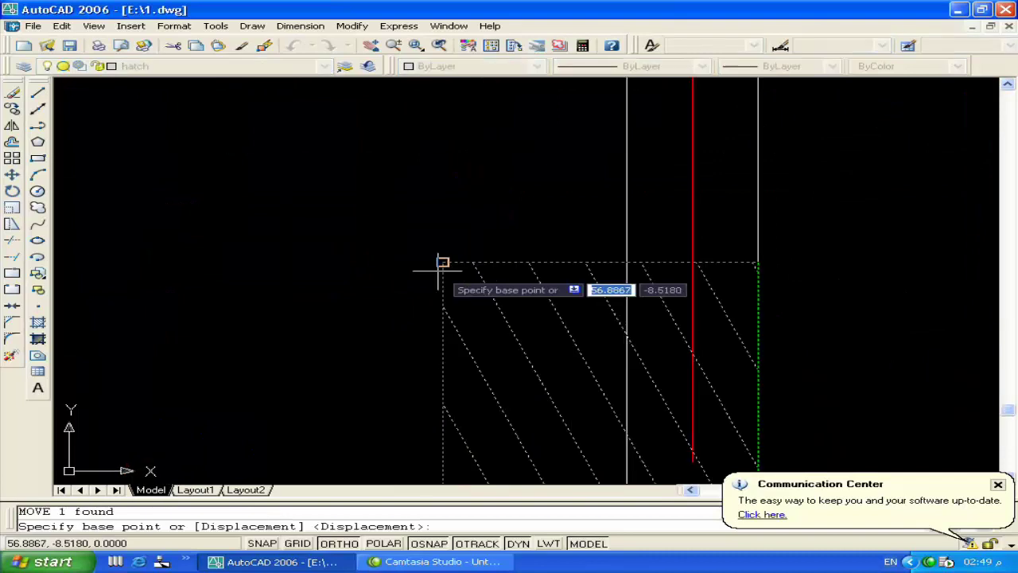
left_click(443, 263)
left_click(575, 257)
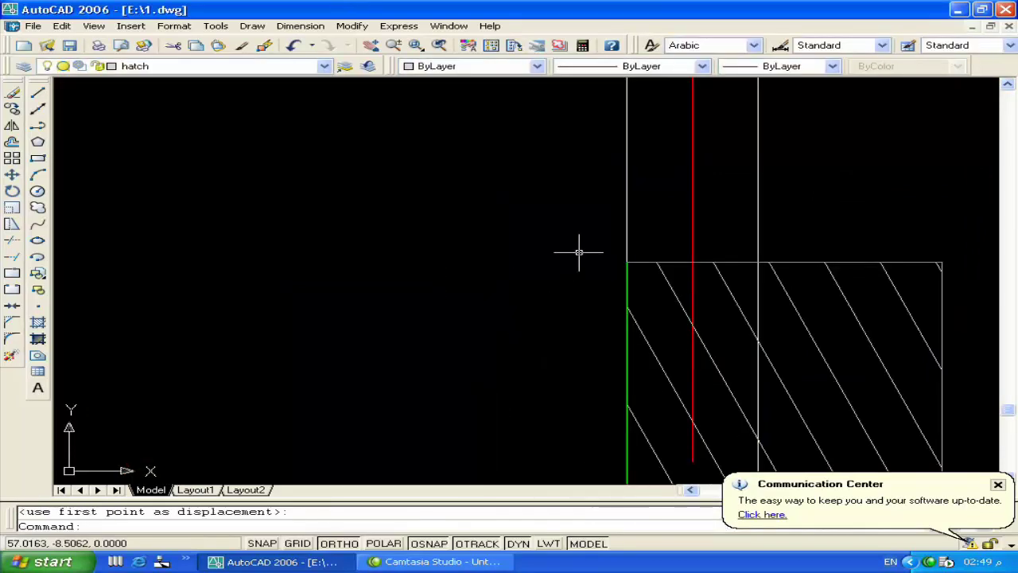
scroll(579, 252, "down", 5)
middle_click_drag(560, 300, 473, 327)
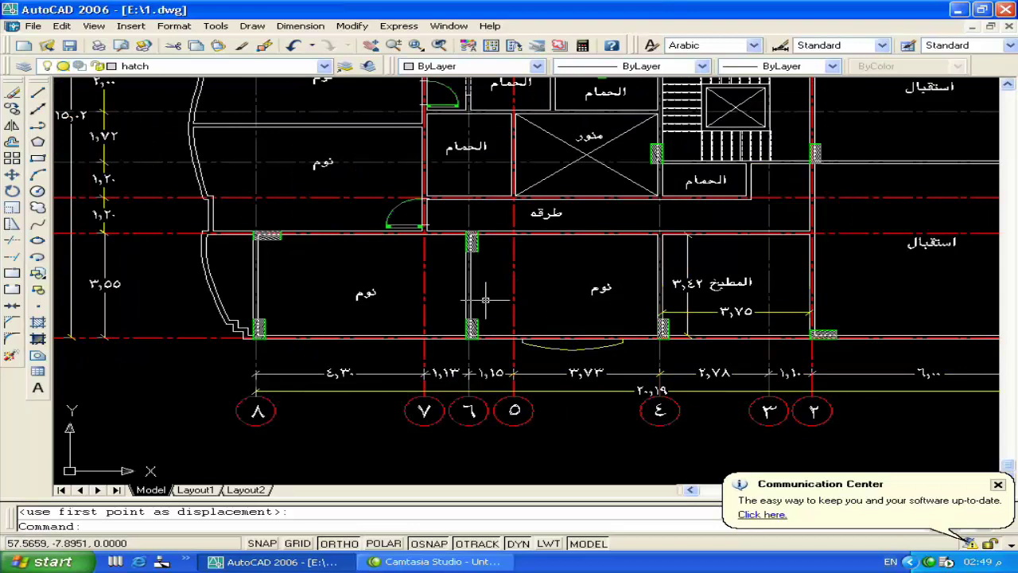
middle_click_drag(474, 305, 472, 305)
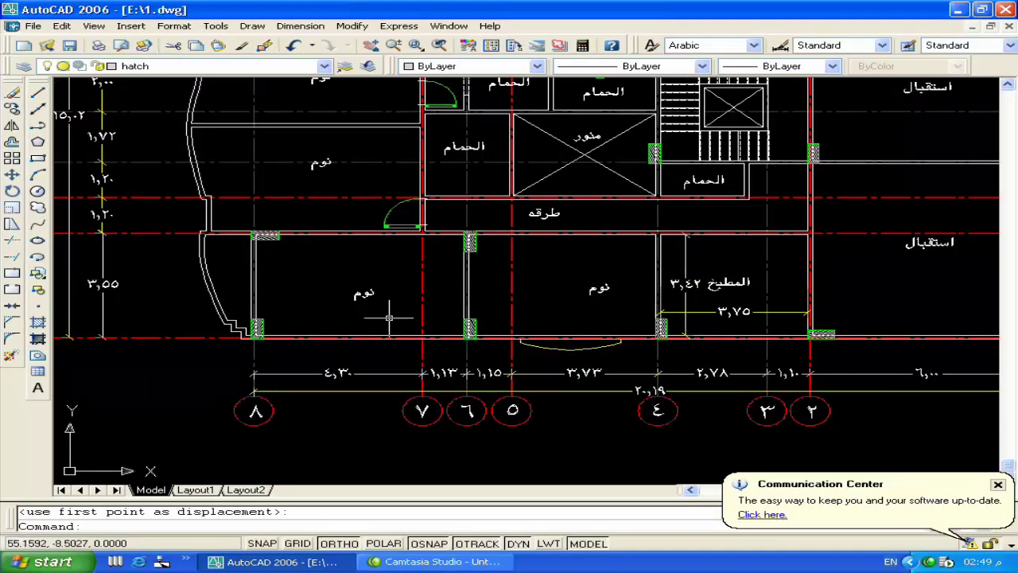
mouse_move(697, 231)
middle_mouse_down()
mouse_move(548, 253)
mouse_move(570, 280)
middle_mouse_up()
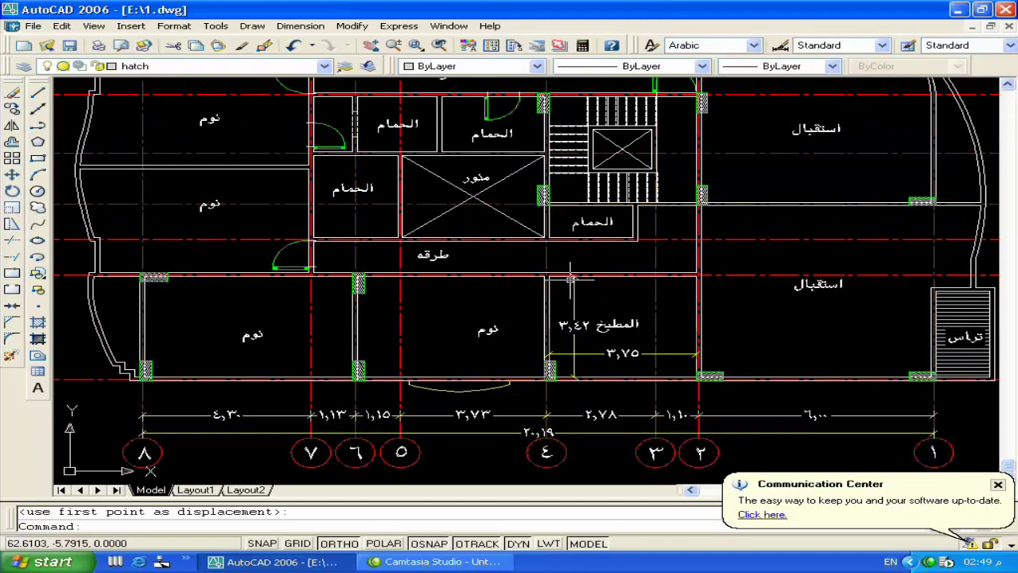
left_click(575, 276)
key("Escape")
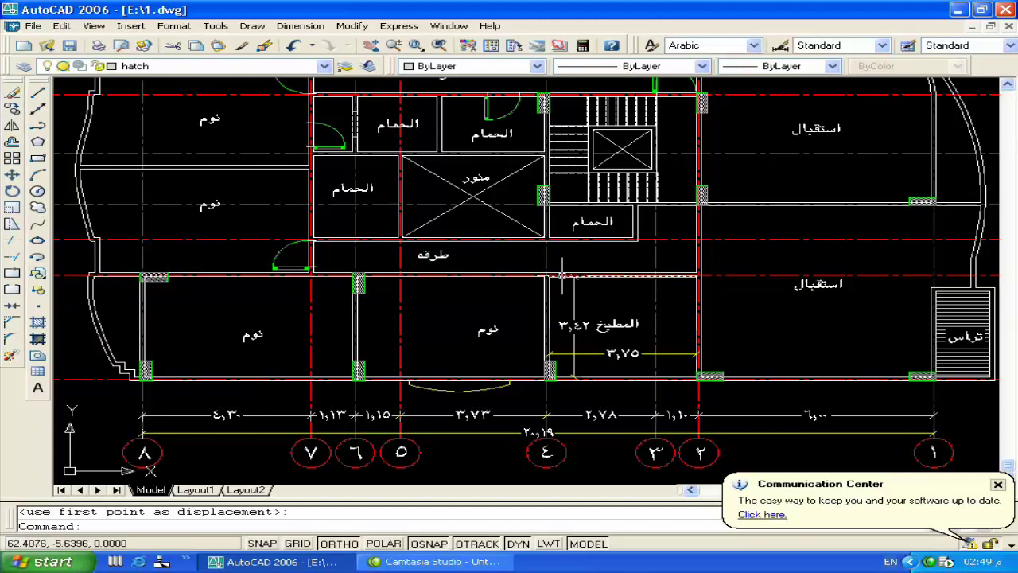
middle_click_drag(558, 275, 568, 289)
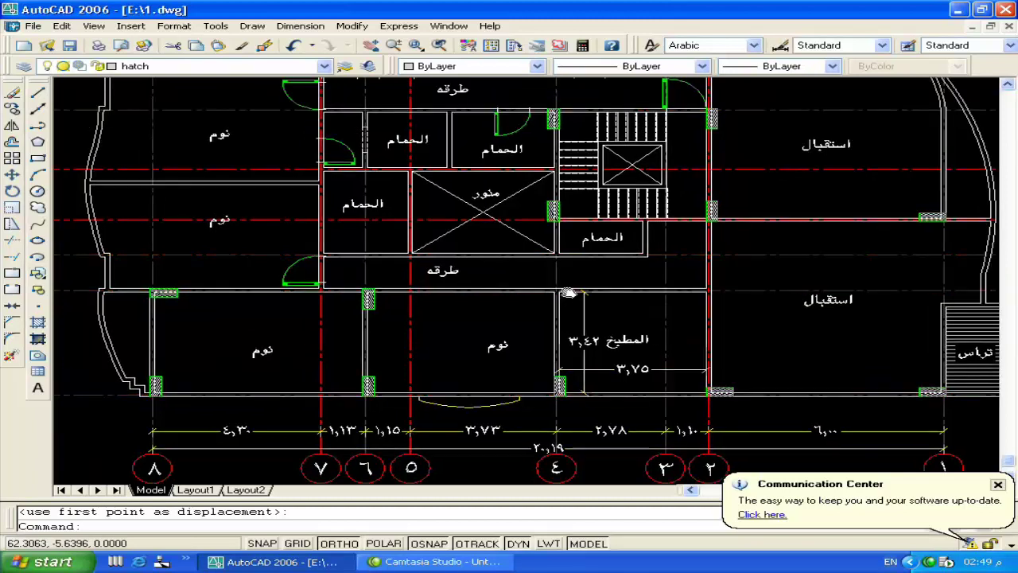
scroll(569, 288, "up", 3)
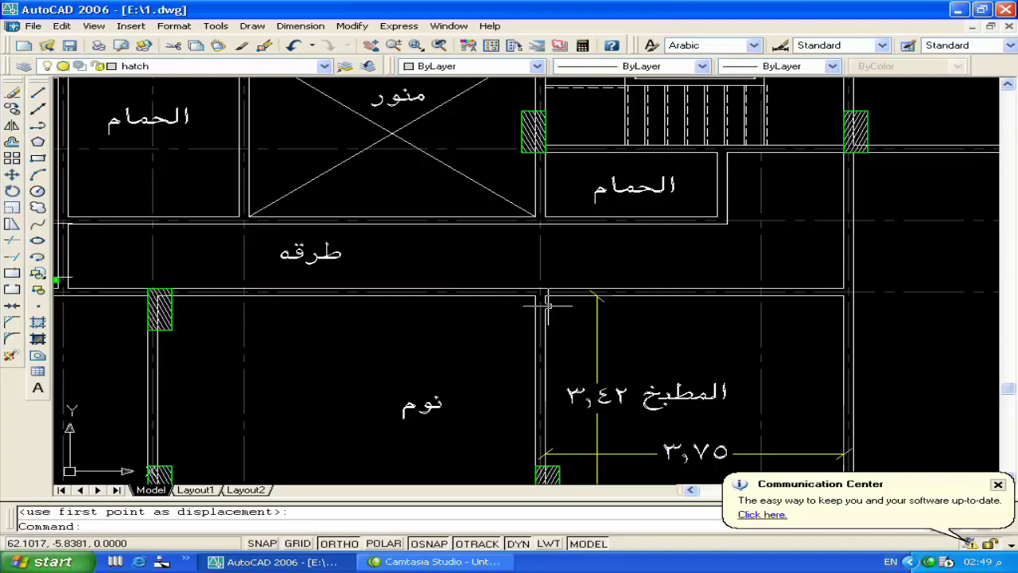
scroll(547, 304, "down", 1)
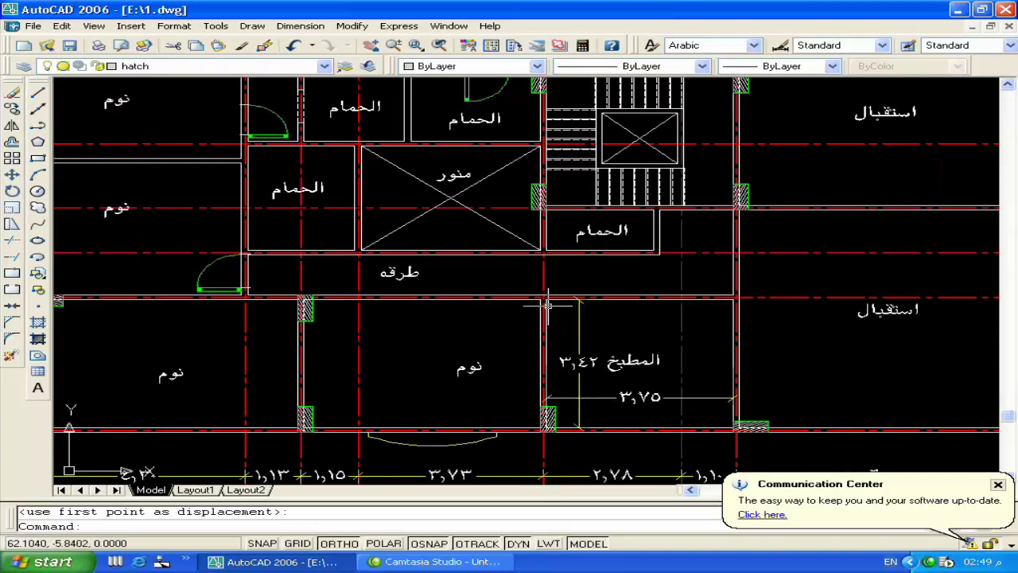
middle_click_drag(548, 321, 548, 377)
middle_click_drag(548, 337, 547, 377)
mouse_move(526, 233)
middle_mouse_down()
mouse_move(523, 404)
mouse_move(518, 145)
middle_mouse_up()
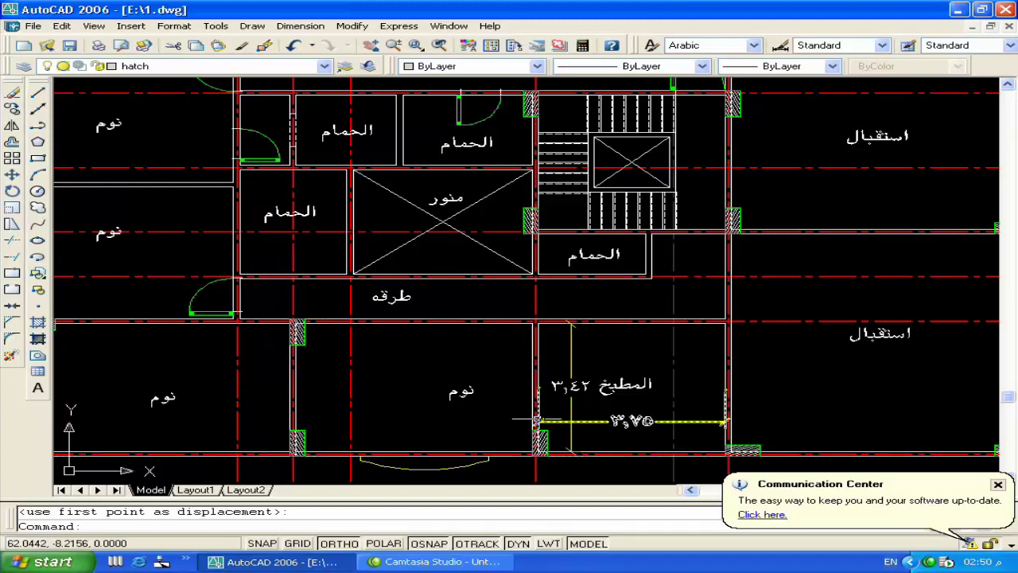
Pan to the corridor junction, select its wall line, then cancel the endpoint adjustment.
middle_click_drag(514, 314, 546, 314)
scroll(546, 314, "up", 5)
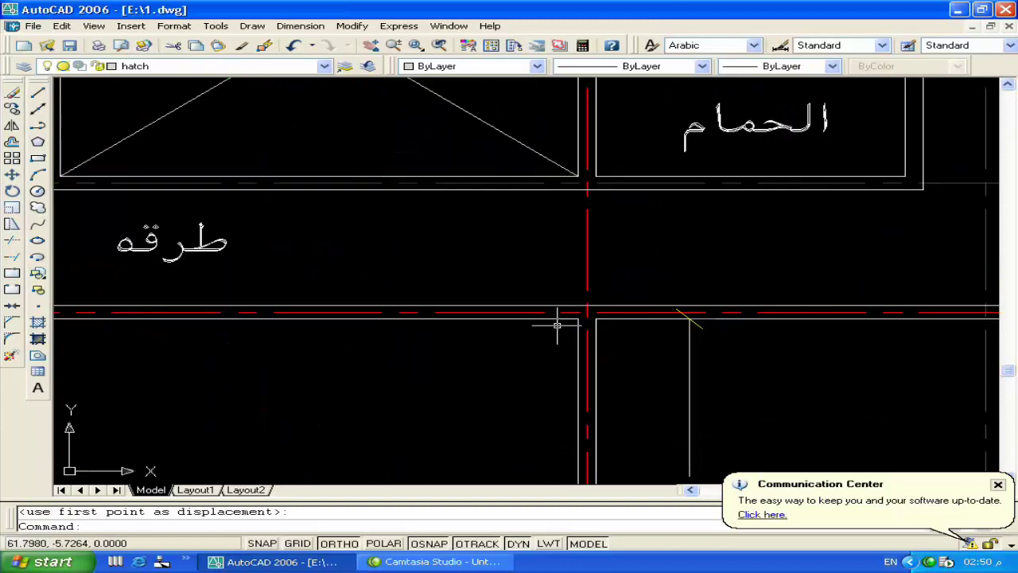
scroll(557, 324, "down", 5)
scroll(619, 317, "up", 5)
left_click(619, 317)
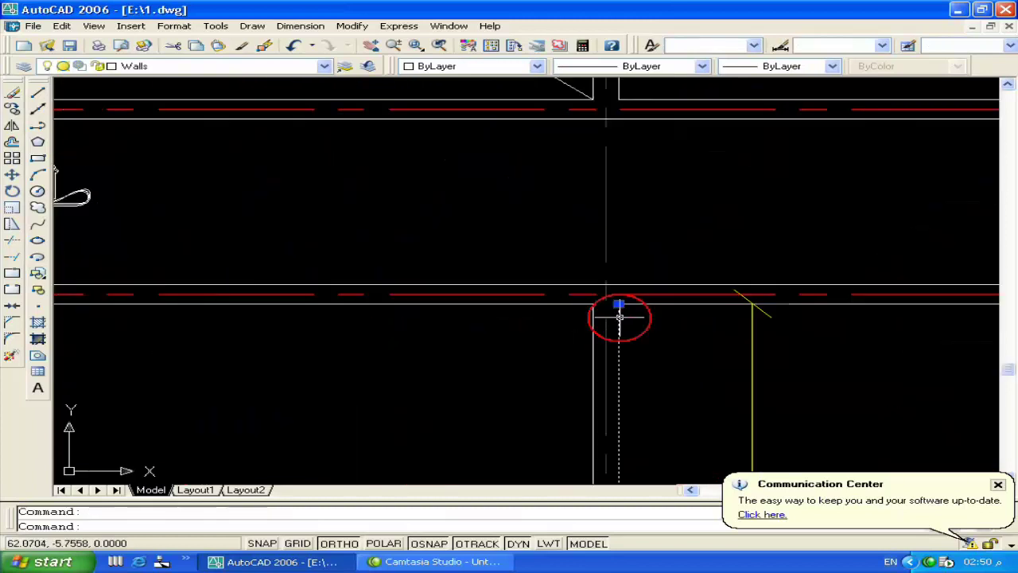
left_click(619, 304)
key("Escape")
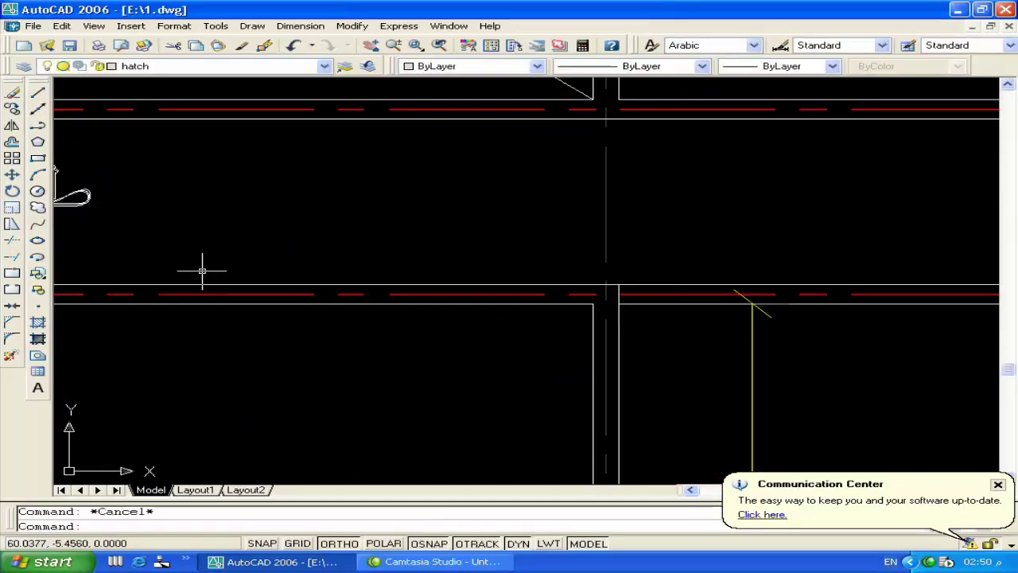
Insert the Column block at the kitchen wall corner with X scale -.3 and Y scale -.7.
left_click(37, 272)
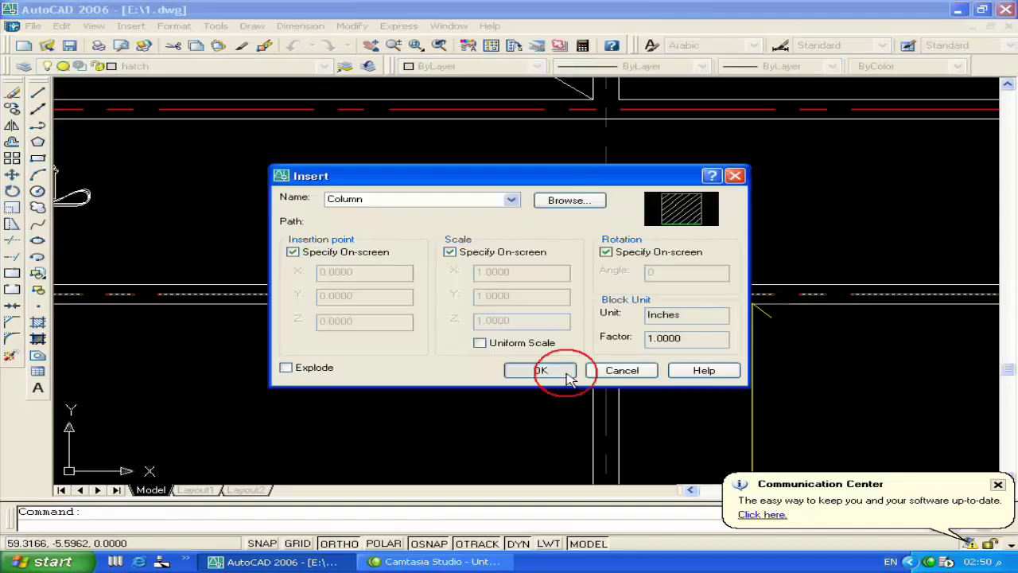
left_click(569, 378)
left_click(619, 284)
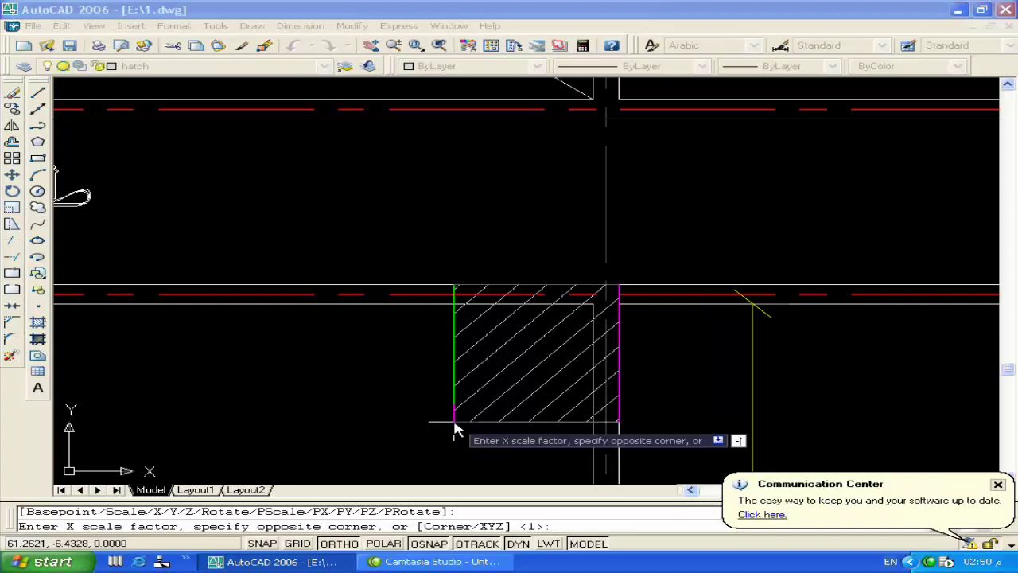
type("1")
type("3")
key("Return")
type("-.7")
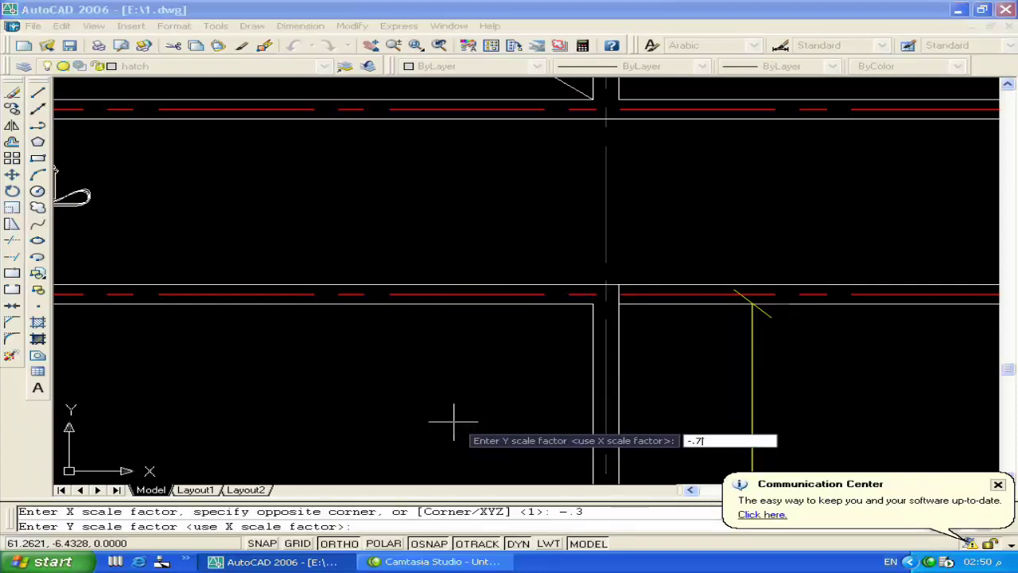
key("Return")
key("Return")
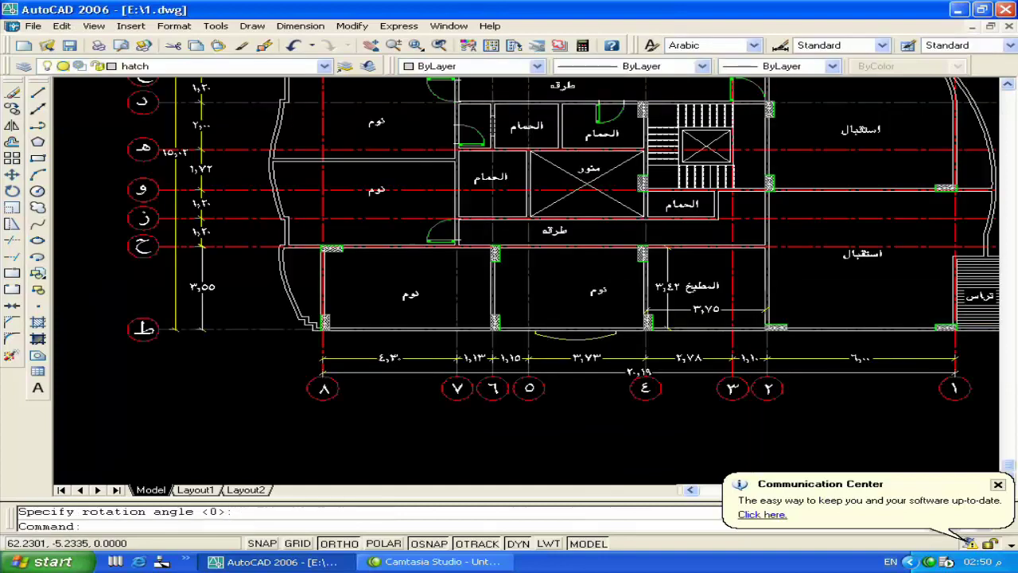
Move the kitchen's lower column hatch left so it sits flush against the wall corner.
scroll(631, 256, "up", 3)
scroll(509, 279, "down", 1)
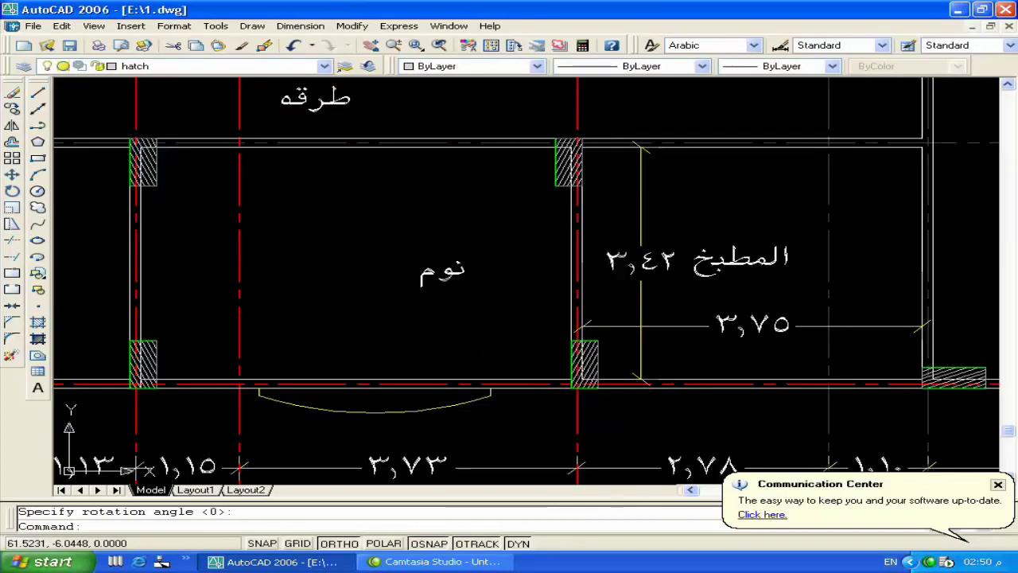
scroll(594, 370, "up", 3)
left_click(610, 374)
left_click(599, 356)
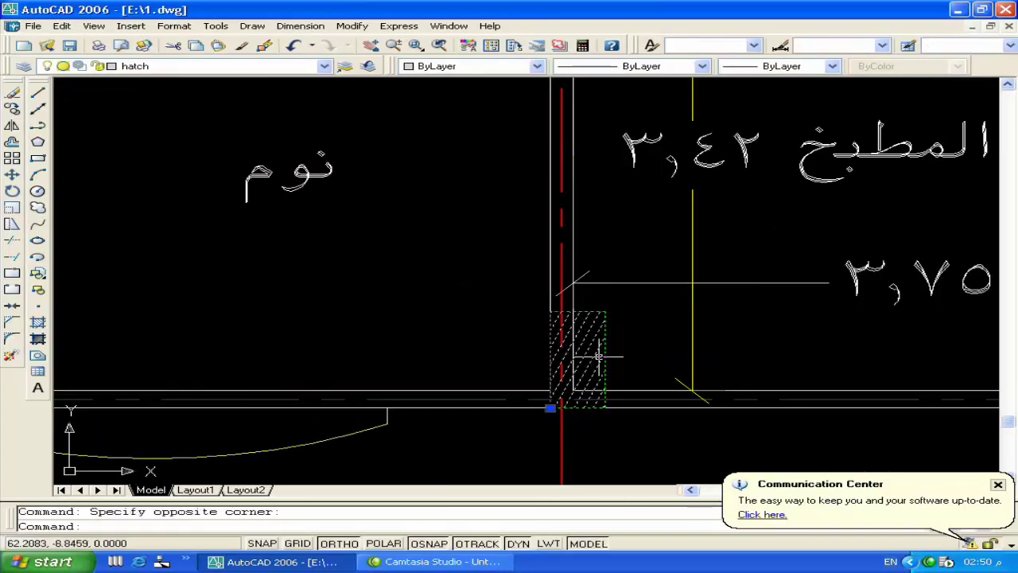
type("m")
key("Return")
scroll(608, 338, "up", 3)
scroll(626, 303, "up", 2)
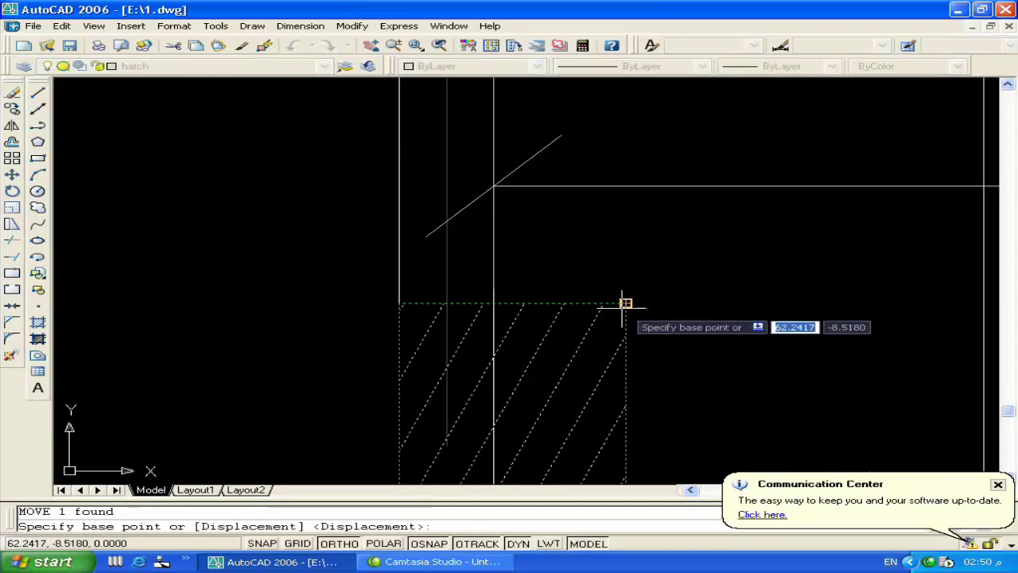
left_click(626, 303)
left_click(494, 303)
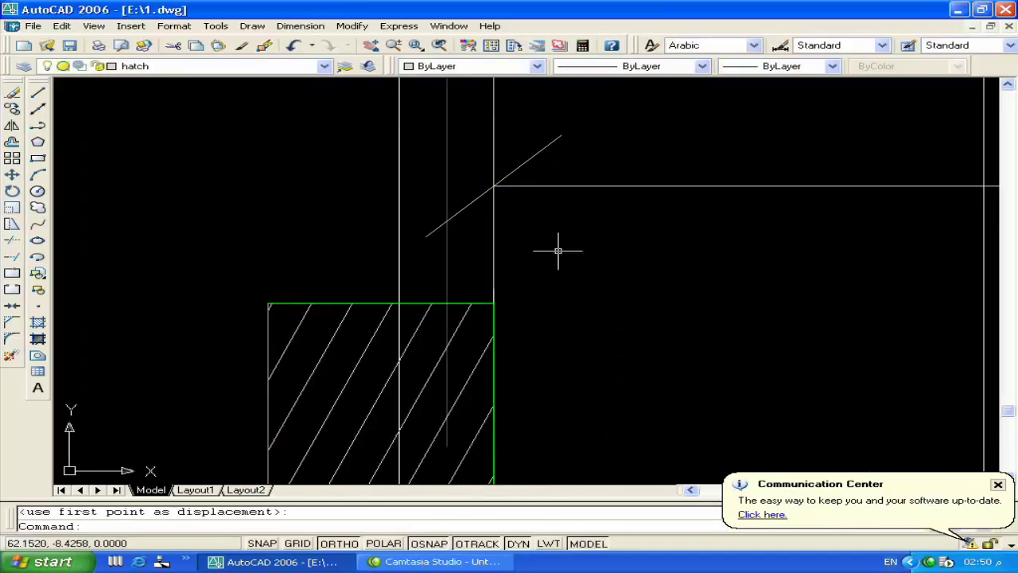
scroll(558, 251, "down", 5)
scroll(540, 269, "down", 4)
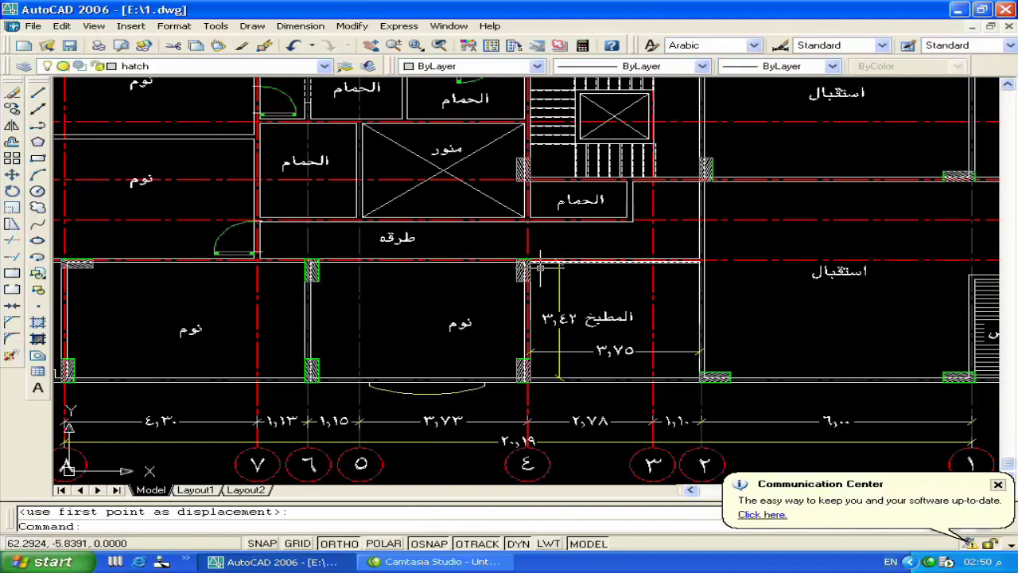
middle_click_drag(540, 269, 515, 303)
mouse_move(471, 182)
middle_mouse_down()
mouse_move(454, 262)
mouse_move(393, 263)
mouse_move(304, 237)
middle_mouse_up()
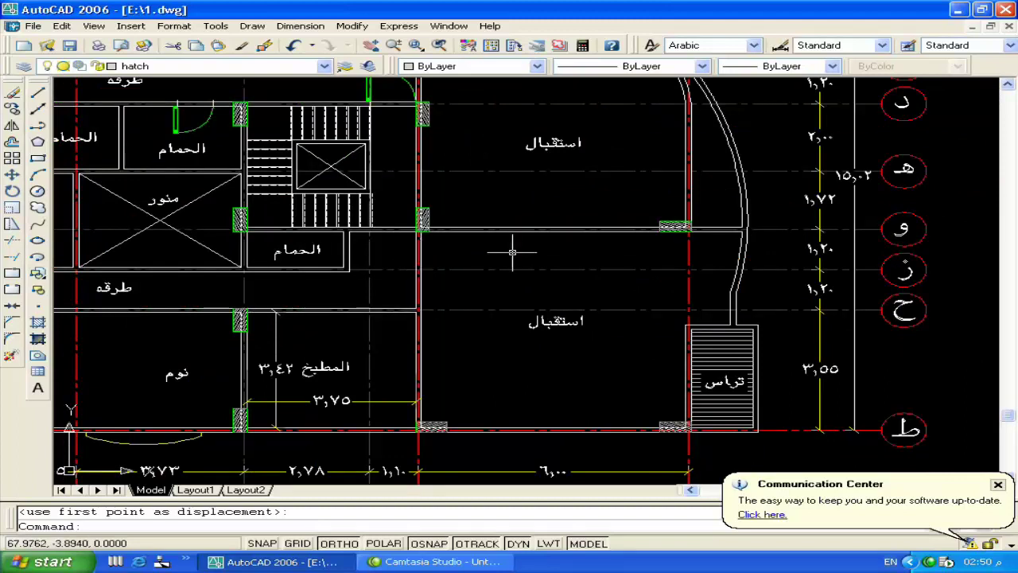
mouse_move(387, 252)
middle_mouse_down()
mouse_move(336, 245)
mouse_move(443, 288)
middle_mouse_up()
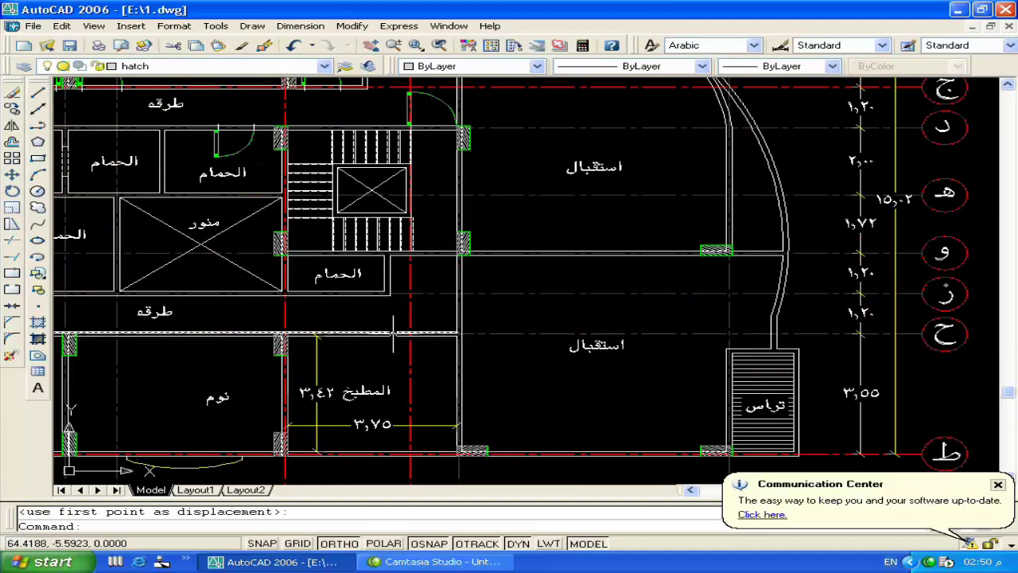
middle_click(436, 330)
middle_click_drag(436, 330, 447, 322)
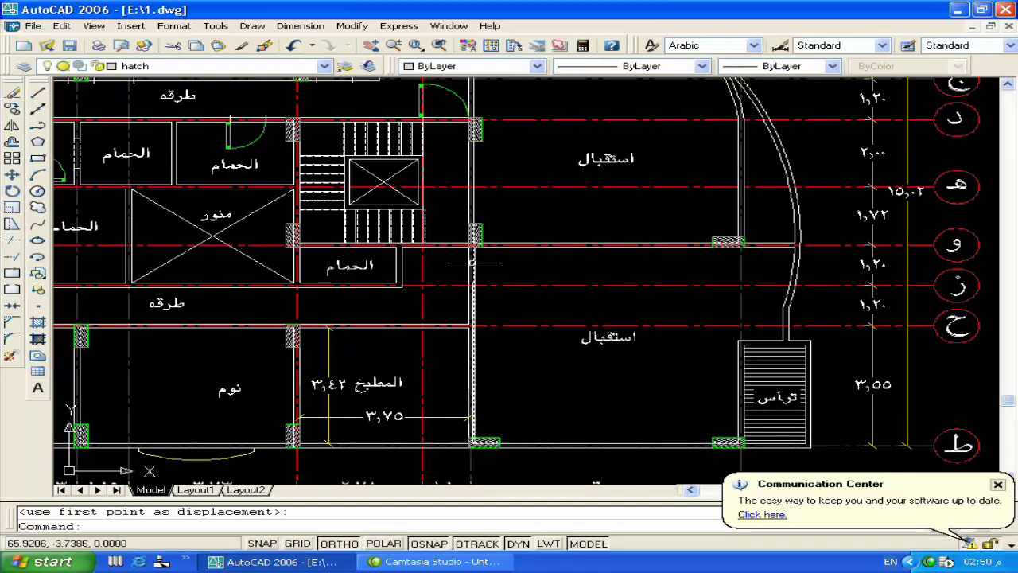
middle_click_drag(469, 262, 452, 344)
middle_click_drag(462, 79, 445, 155)
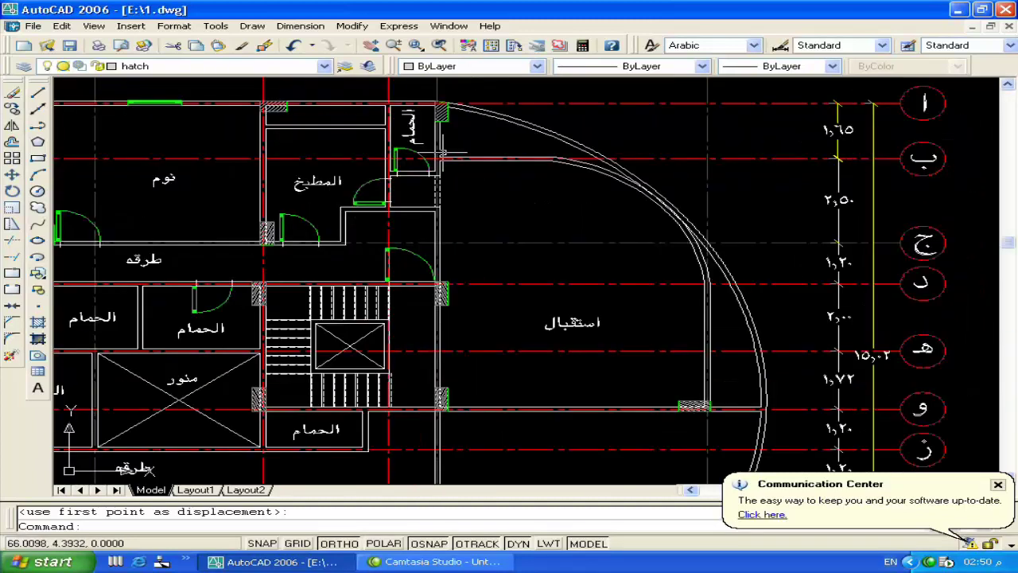
middle_click_drag(441, 397, 444, 254)
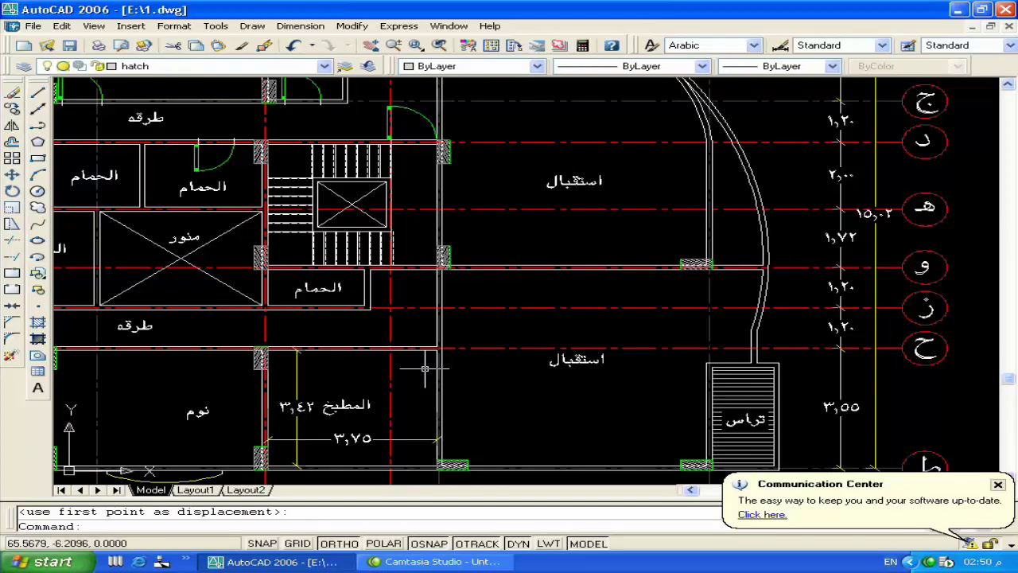
middle_click_drag(439, 205, 425, 258)
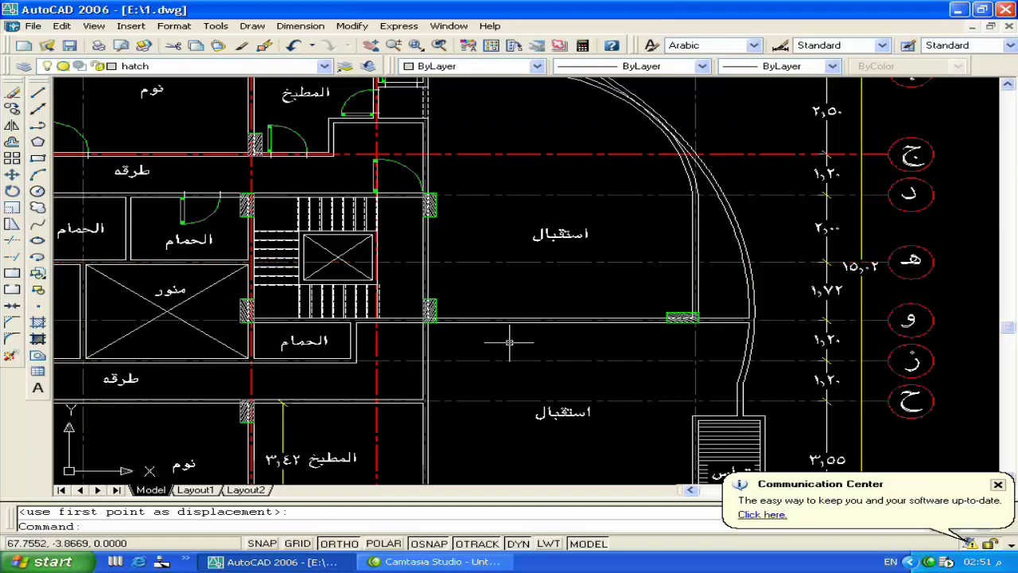
middle_click_drag(509, 342, 509, 275)
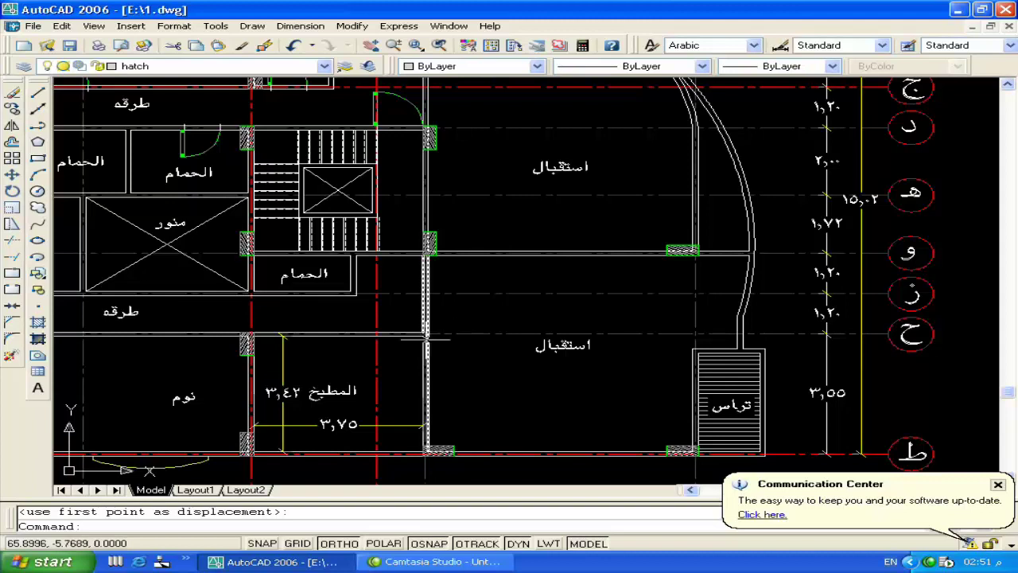
scroll(429, 338, "up", 3)
scroll(432, 338, "down", 4)
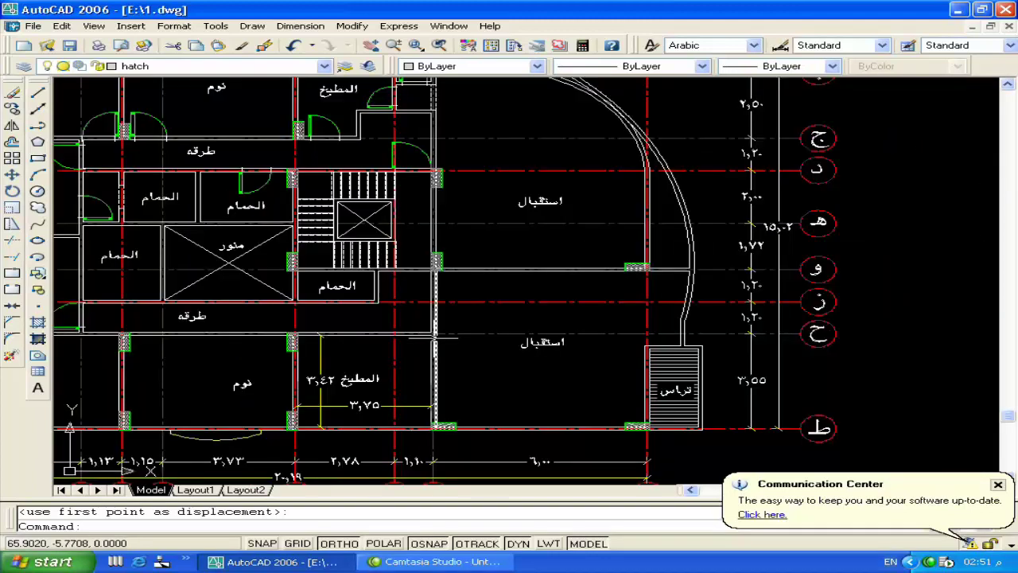
scroll(434, 338, "up", 2)
scroll(433, 315, "up", 4)
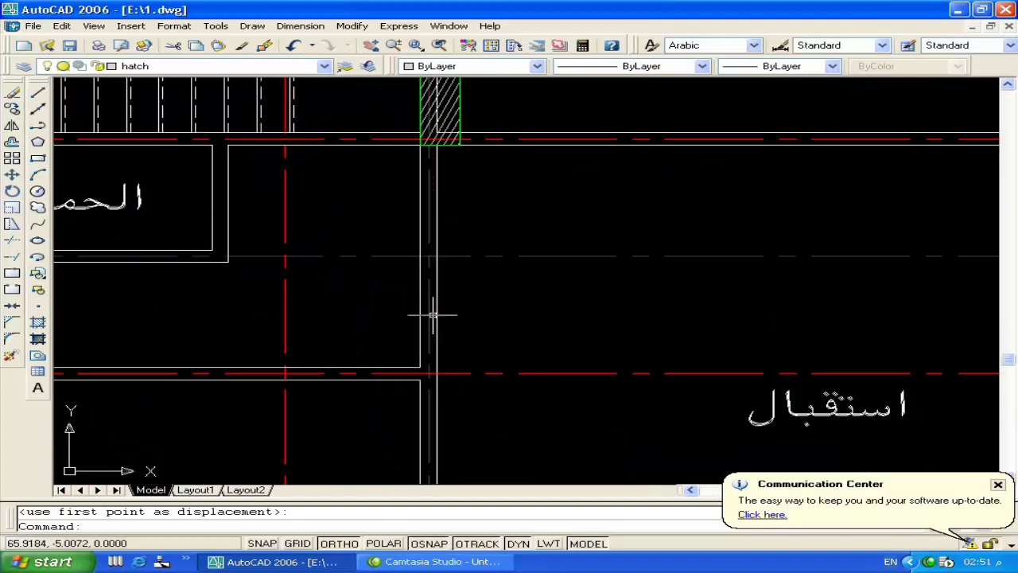
Stretch the wall end at the junction by .25.
scroll(429, 359, "up", 2)
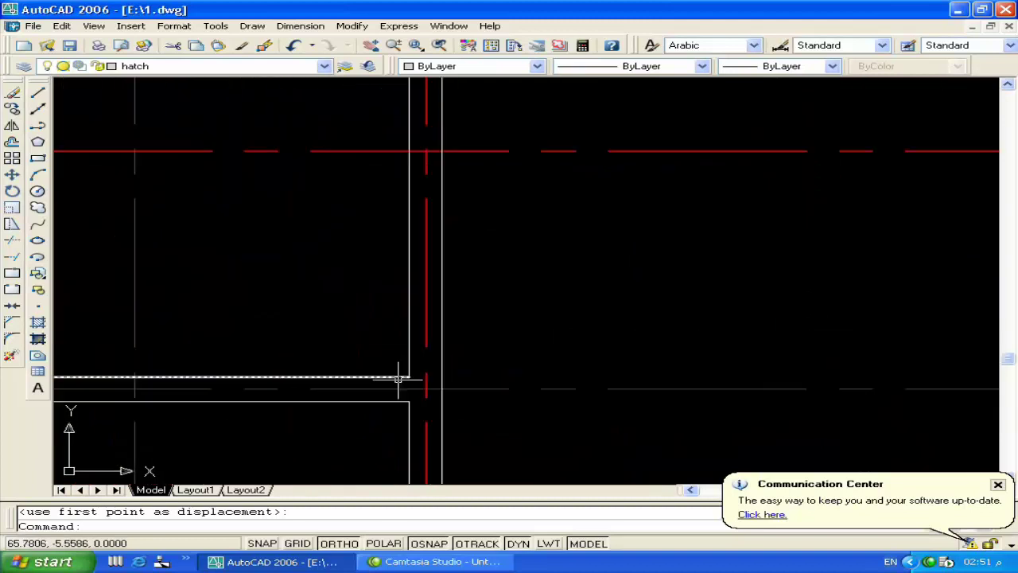
left_click(408, 376)
left_click(408, 376)
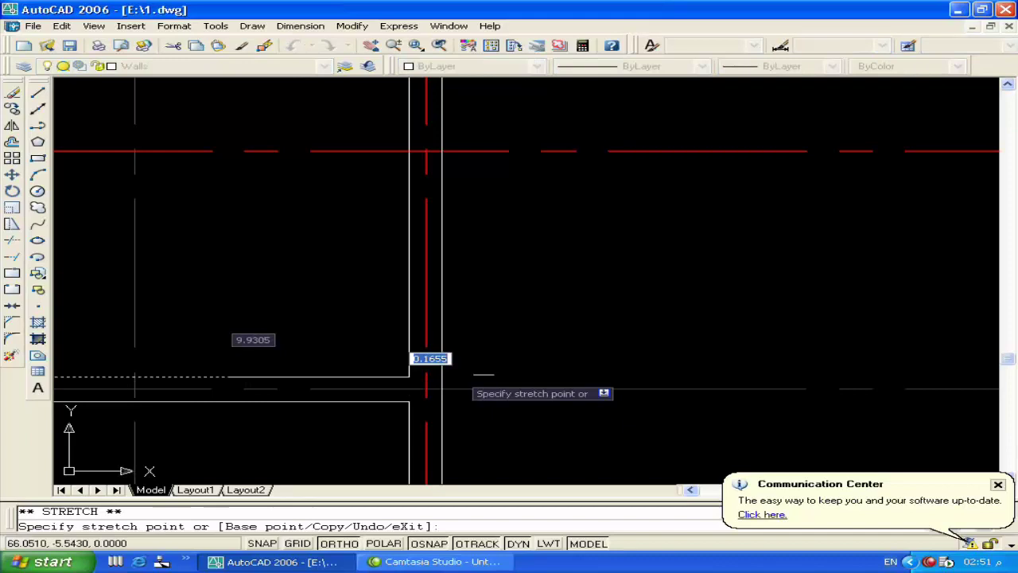
type(".2")
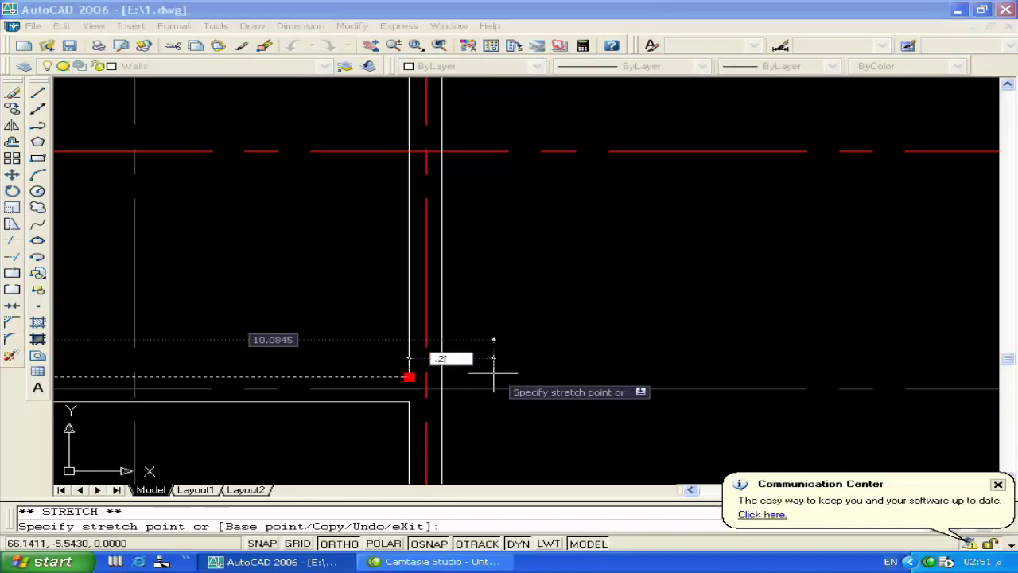
type("5")
key("Return")
key("Escape")
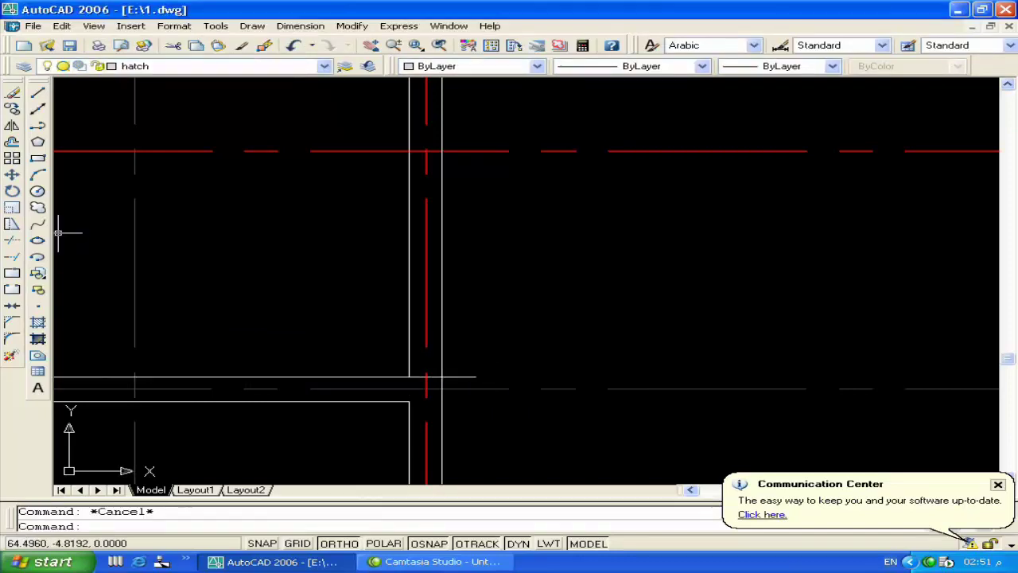
Insert the Column block at the wall corner with X scale -.7, Y scale -.3, rotation 0.
left_click(37, 273)
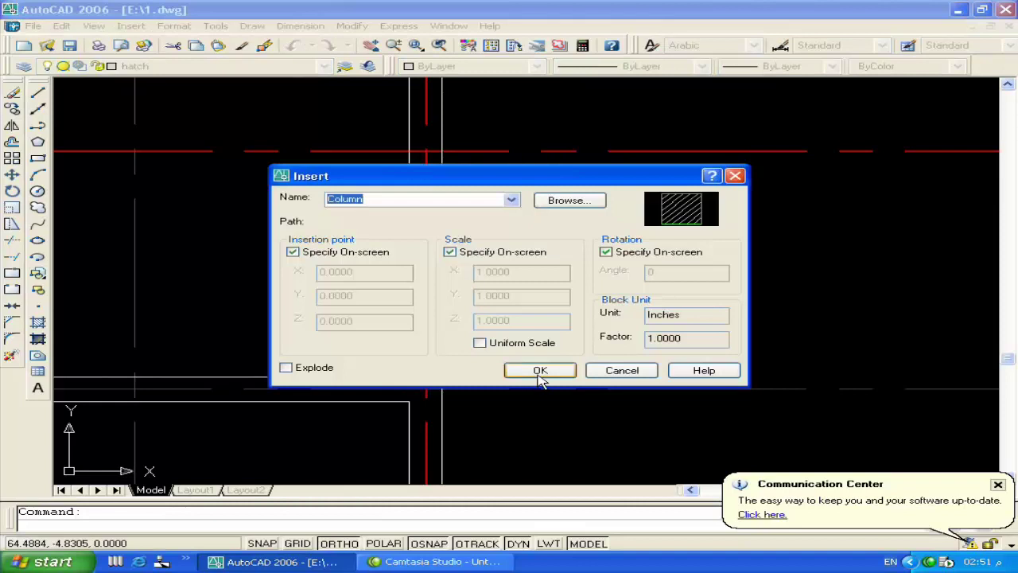
left_click(540, 380)
left_click(477, 377)
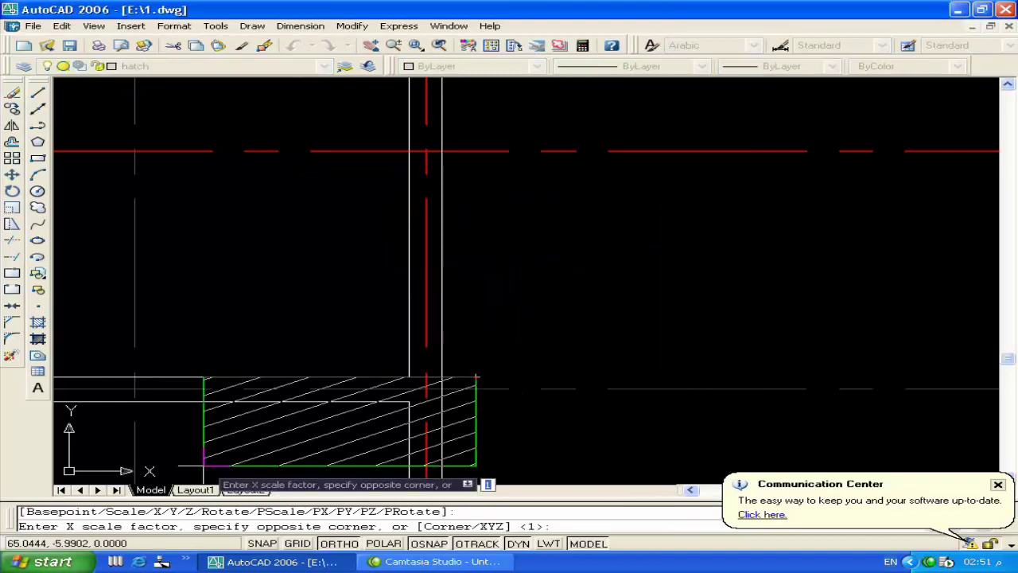
type("-.7")
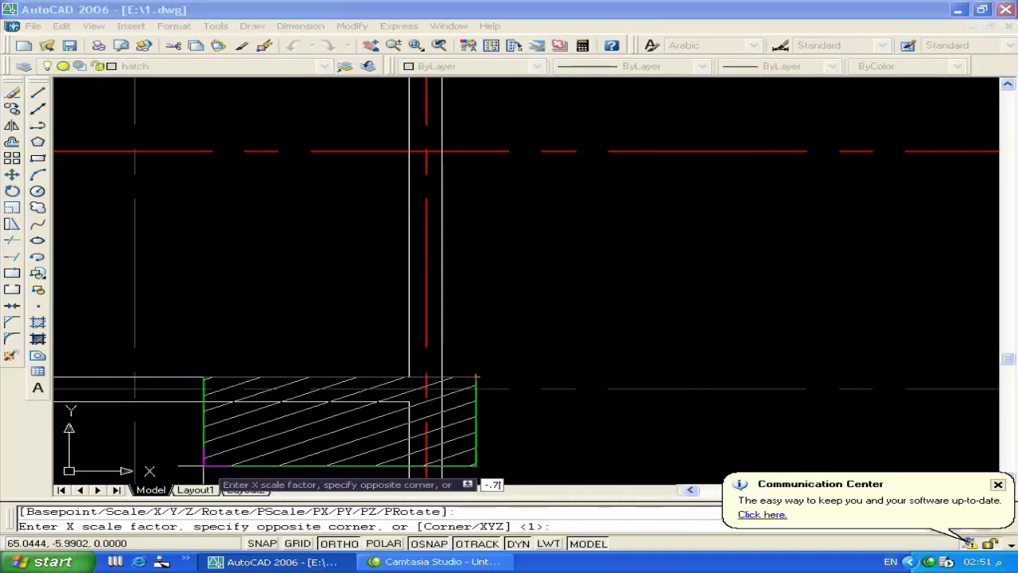
key("Return")
type("3")
key("Return")
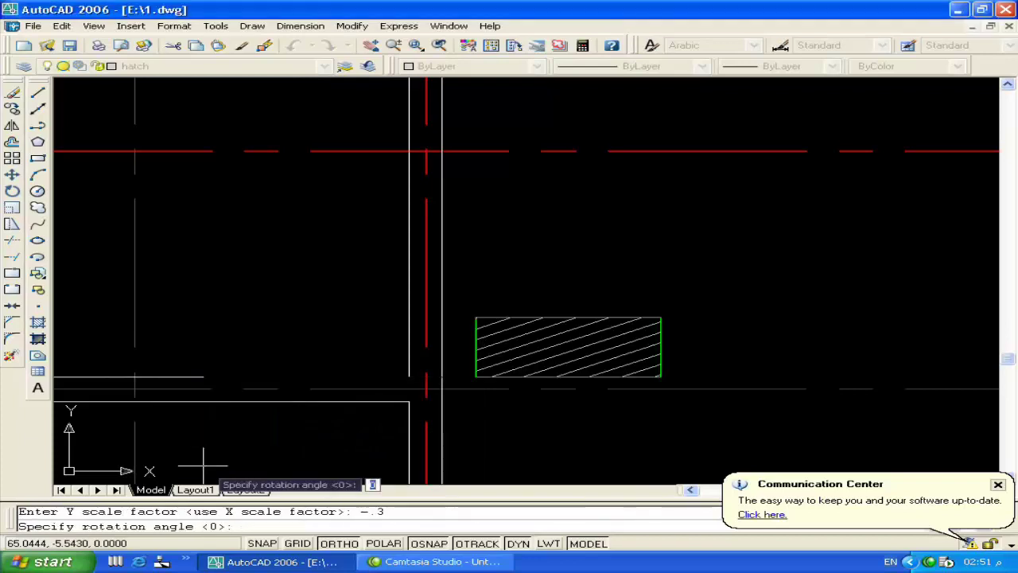
key("Return")
scroll(580, 379, "down", 2)
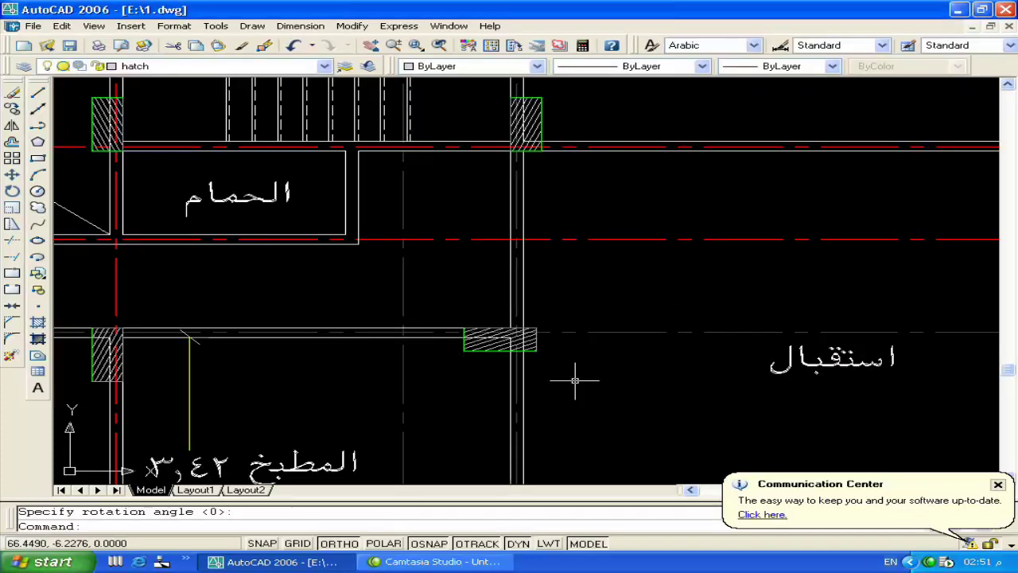
scroll(580, 380, "down", 2)
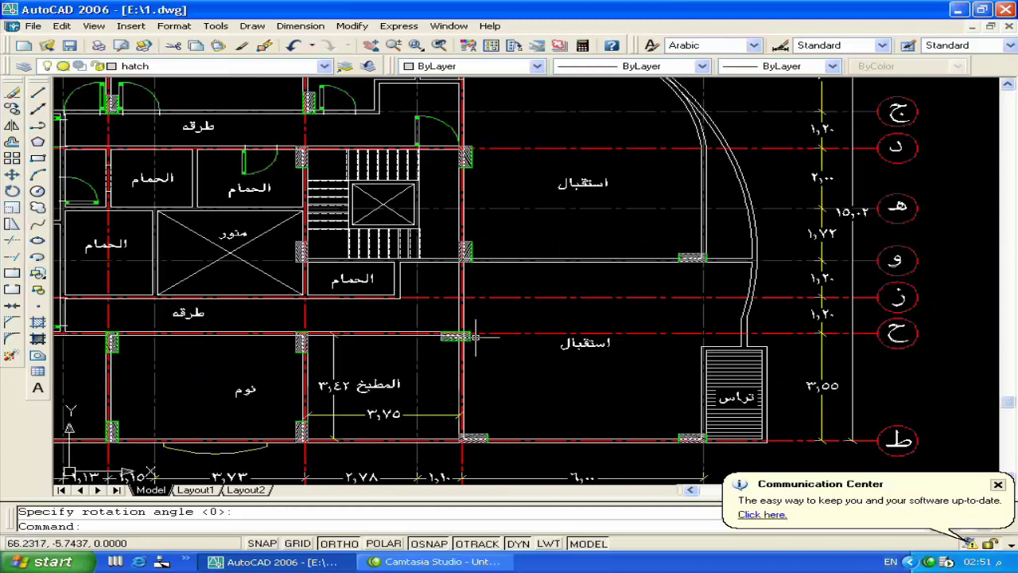
scroll(475, 338, "up", 1)
scroll(469, 340, "up", 1)
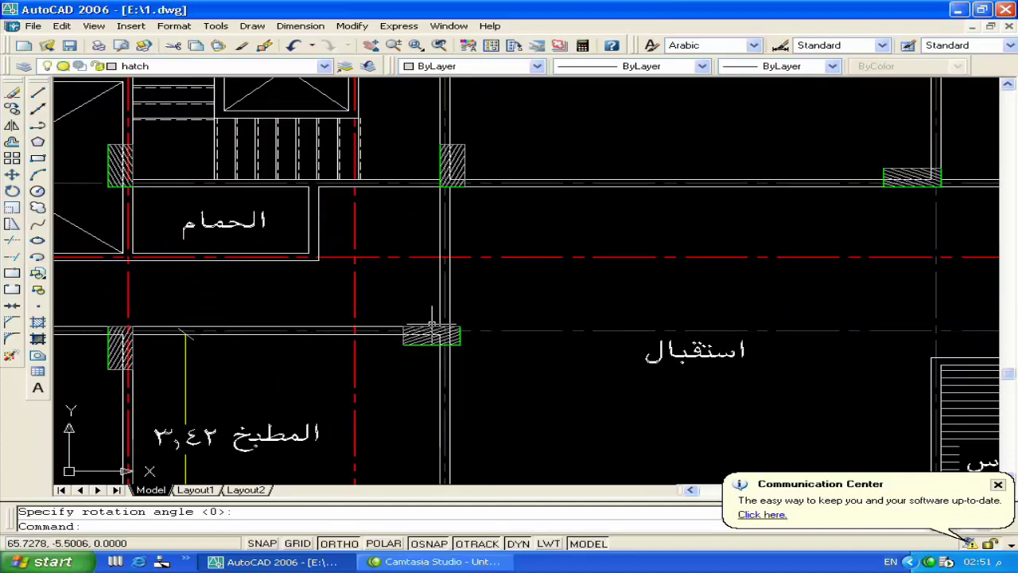
scroll(445, 258, "up", 3)
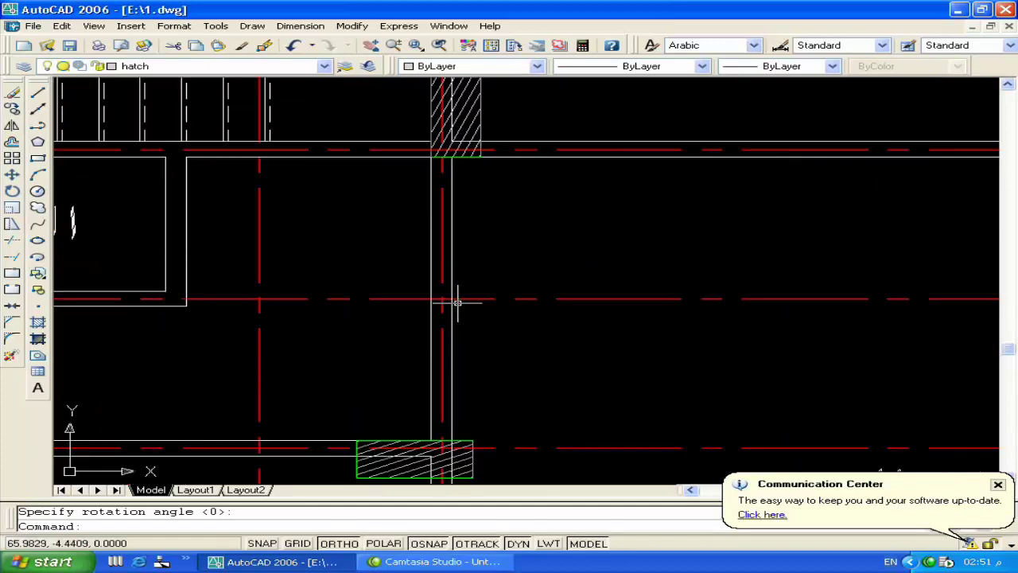
left_click(452, 307)
key("Escape")
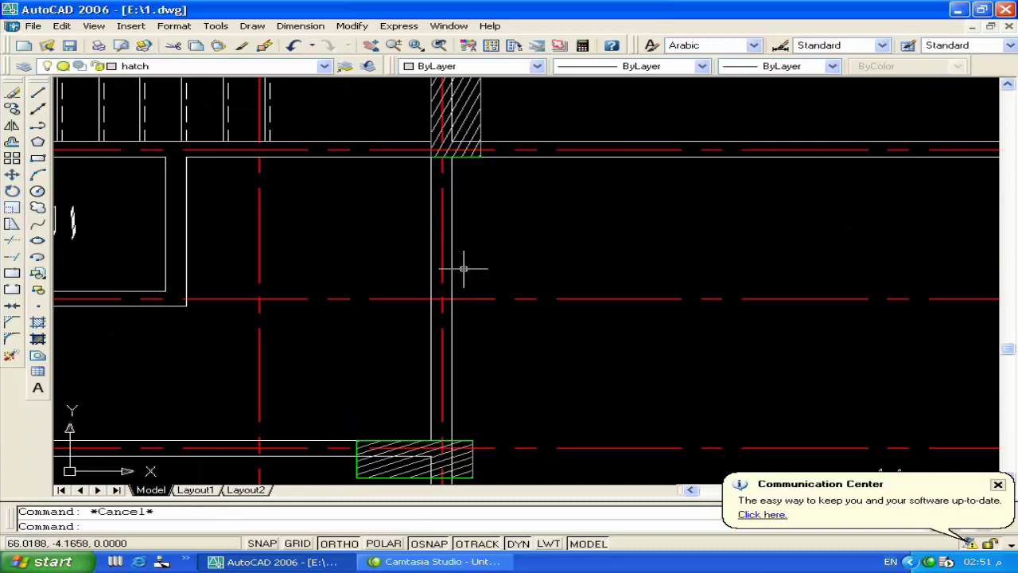
scroll(463, 269, "down", 3)
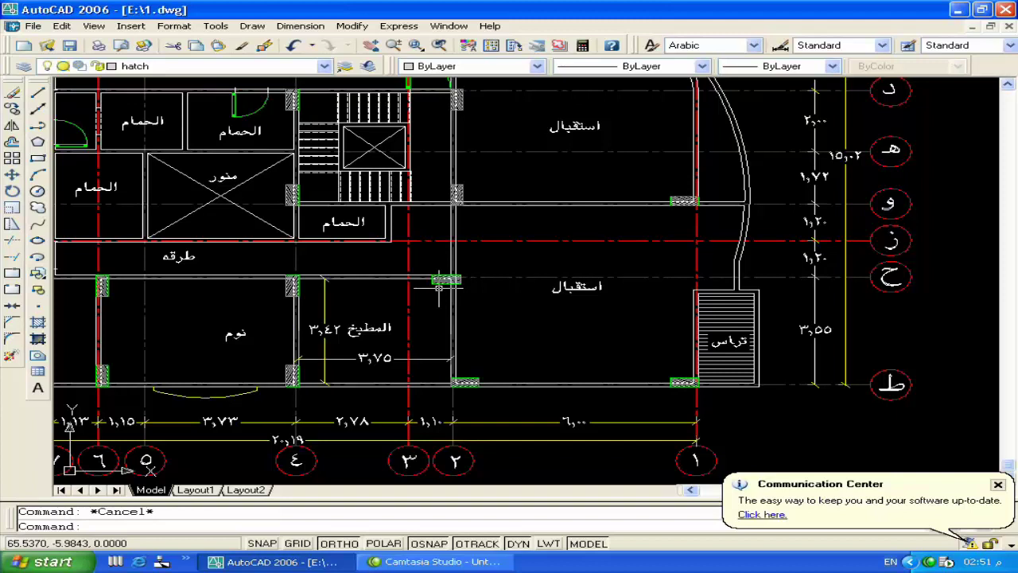
middle_click_drag(442, 279, 440, 313)
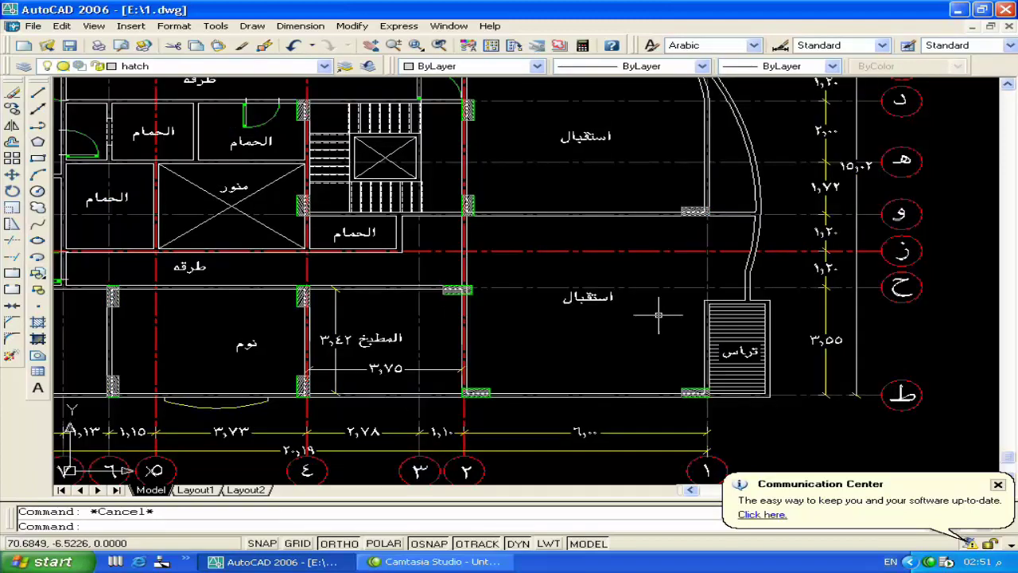
middle_click_drag(730, 374, 729, 408)
mouse_move(353, 420)
middle_mouse_down()
mouse_move(751, 353)
mouse_move(761, 417)
middle_mouse_up()
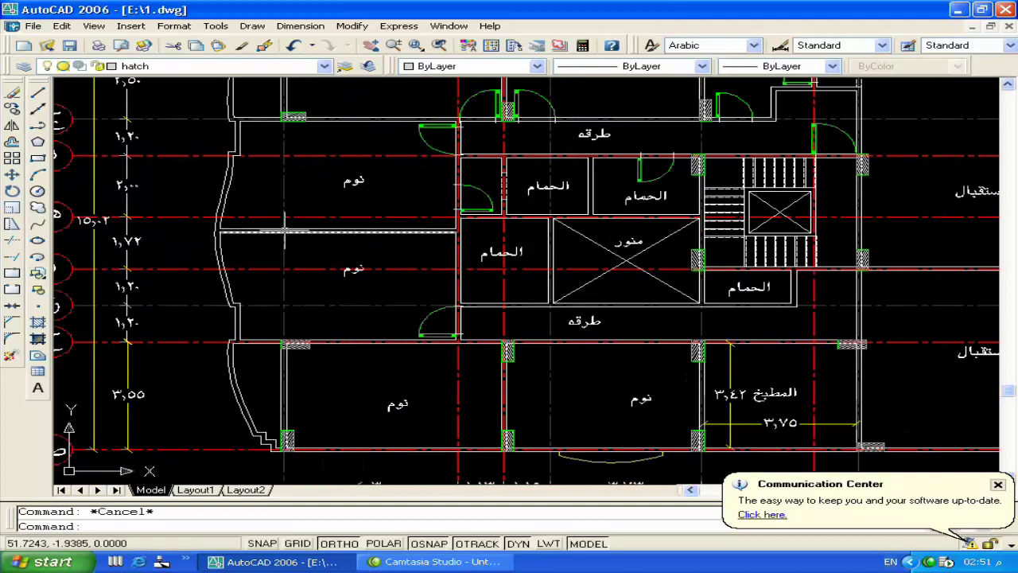
middle_click_drag(284, 231, 287, 265)
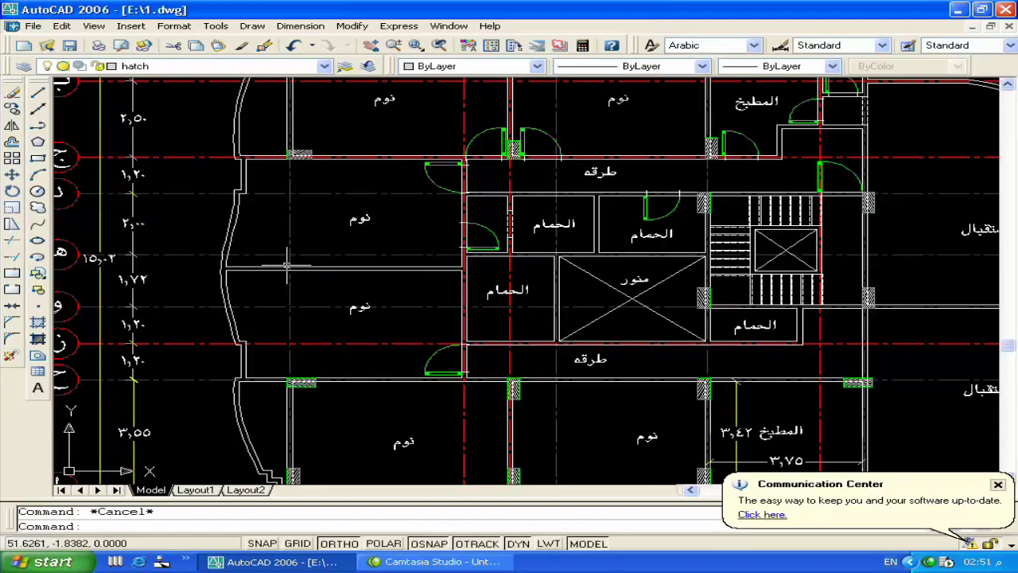
scroll(300, 232, "up", 3)
scroll(283, 263, "up", 2)
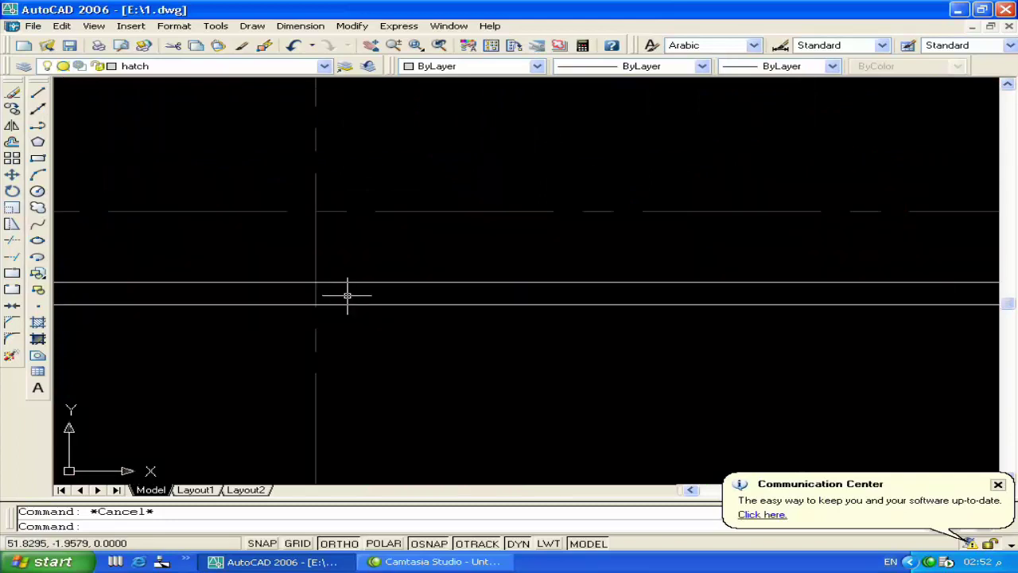
scroll(65, 238, "down", 5)
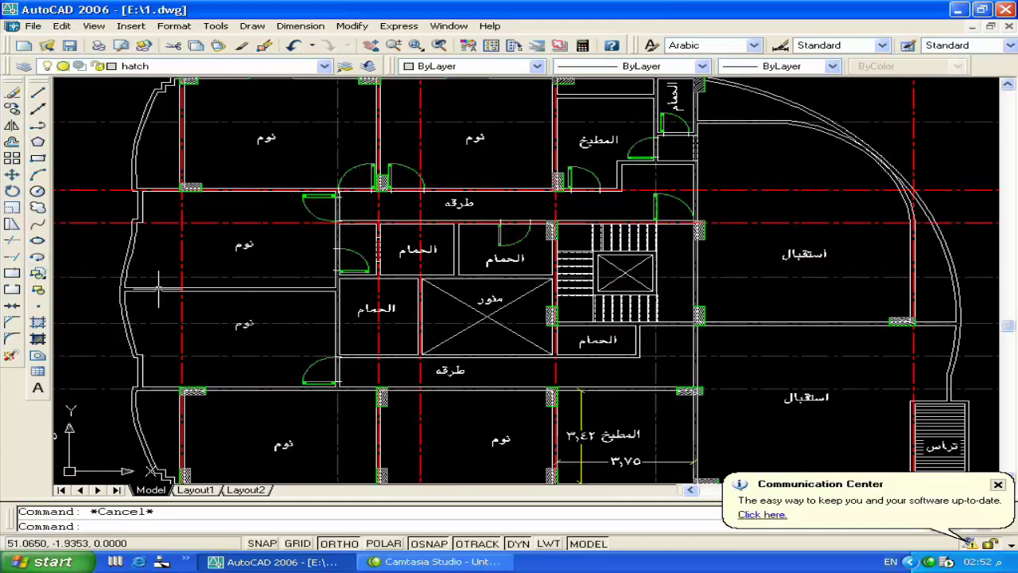
scroll(271, 244, "up", 3)
scroll(271, 244, "up", 3)
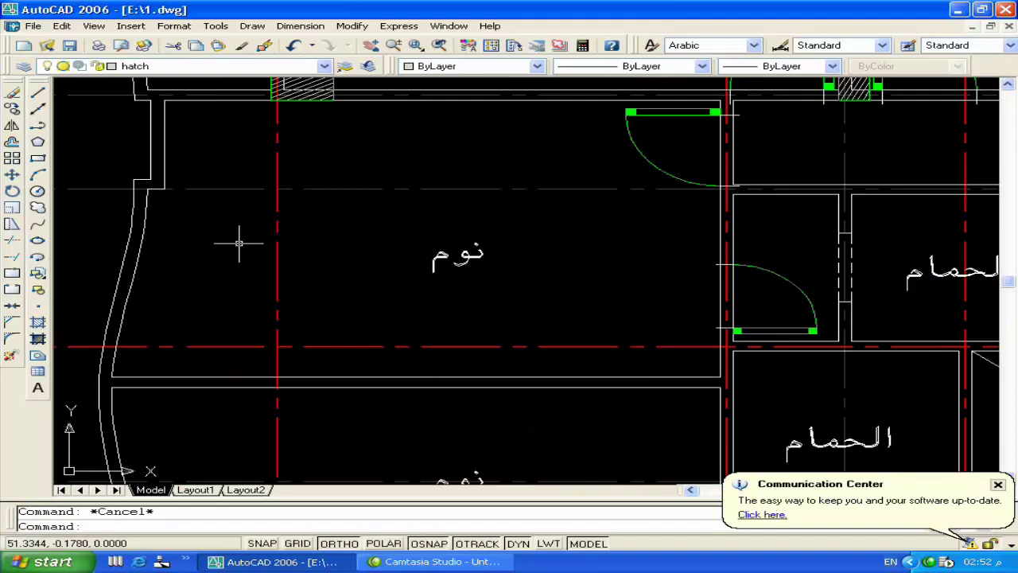
Draw a temporary guide line across the wall between the two left bedrooms.
type("l")
key("Return")
left_click(272, 89)
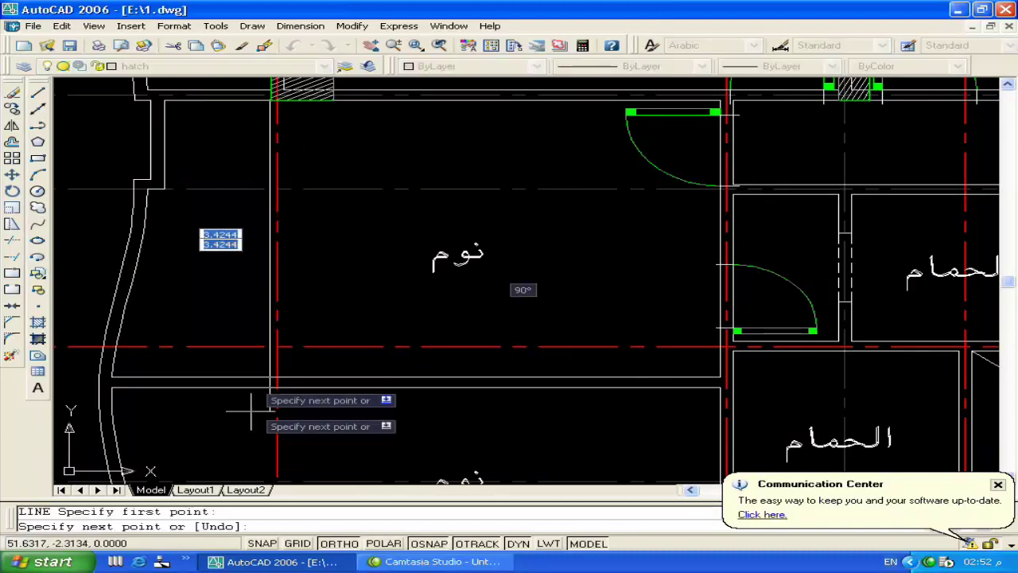
left_click(251, 409)
key("Return")
scroll(262, 371, "up", 3)
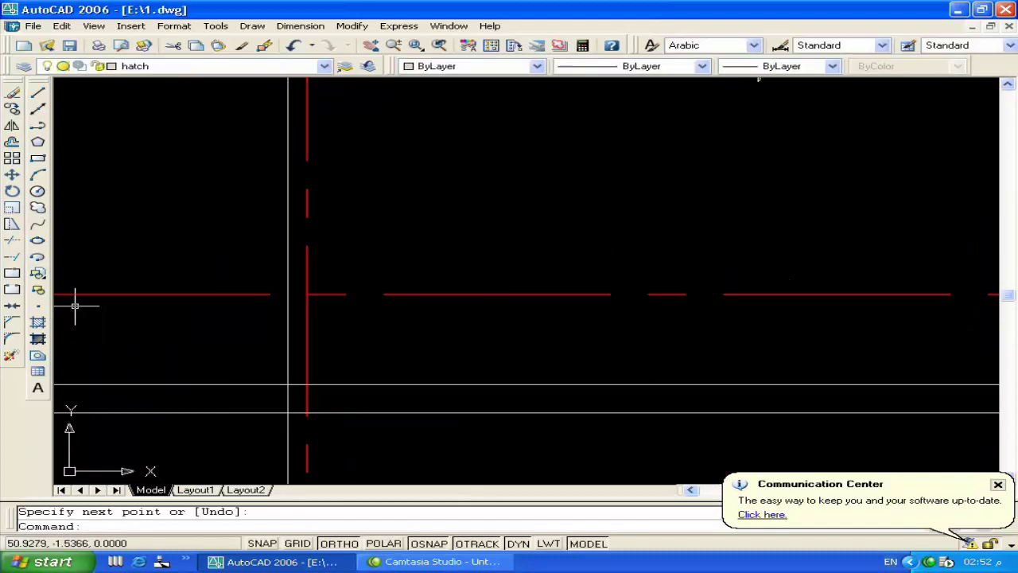
Insert the Column block at the guide line's end with Y scale -.3, rotation 0, then erase the guide.
left_click(38, 273)
left_click(539, 369)
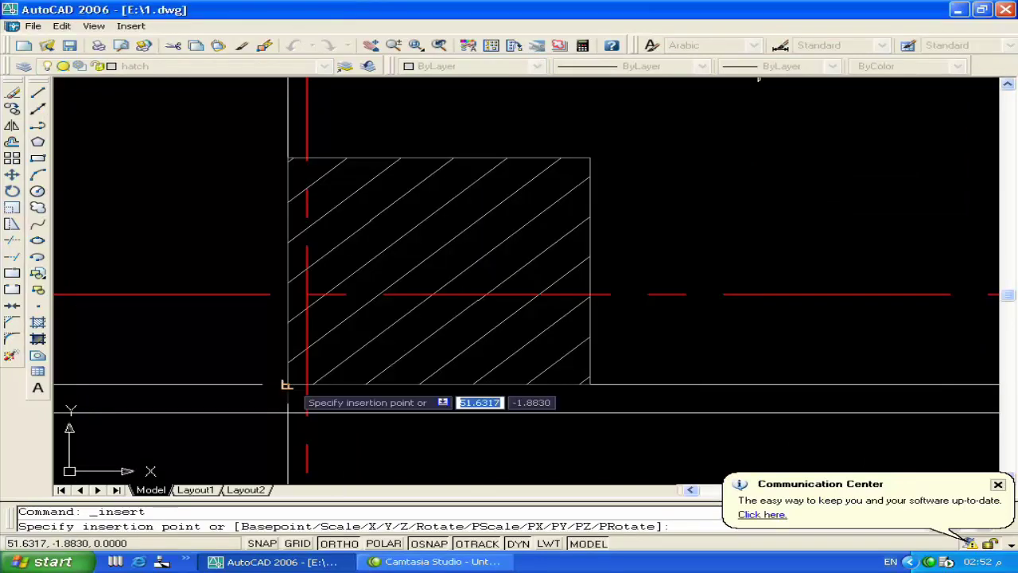
left_click(287, 385)
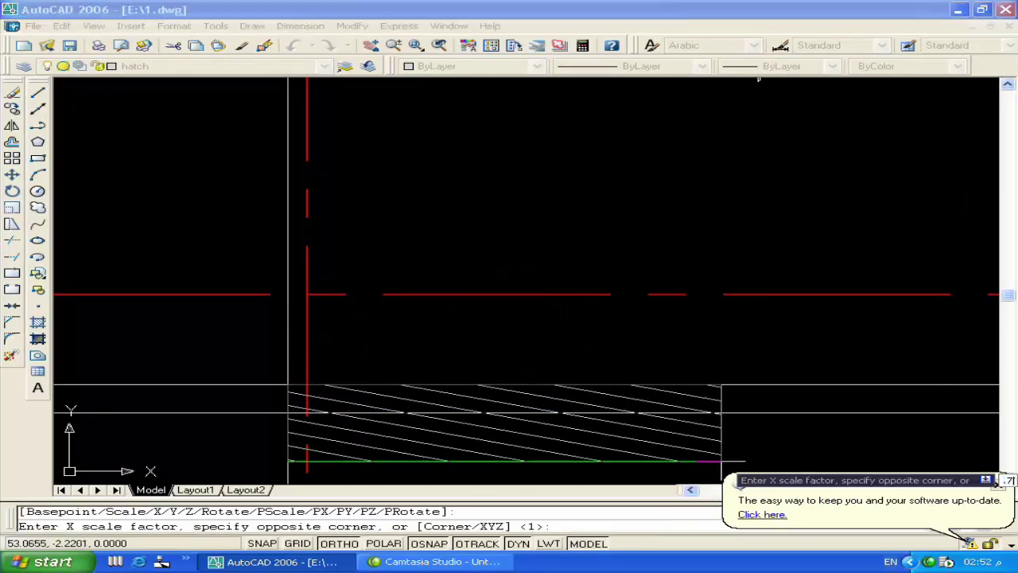
type(".5")
key("Return")
type("-.3")
key("Return")
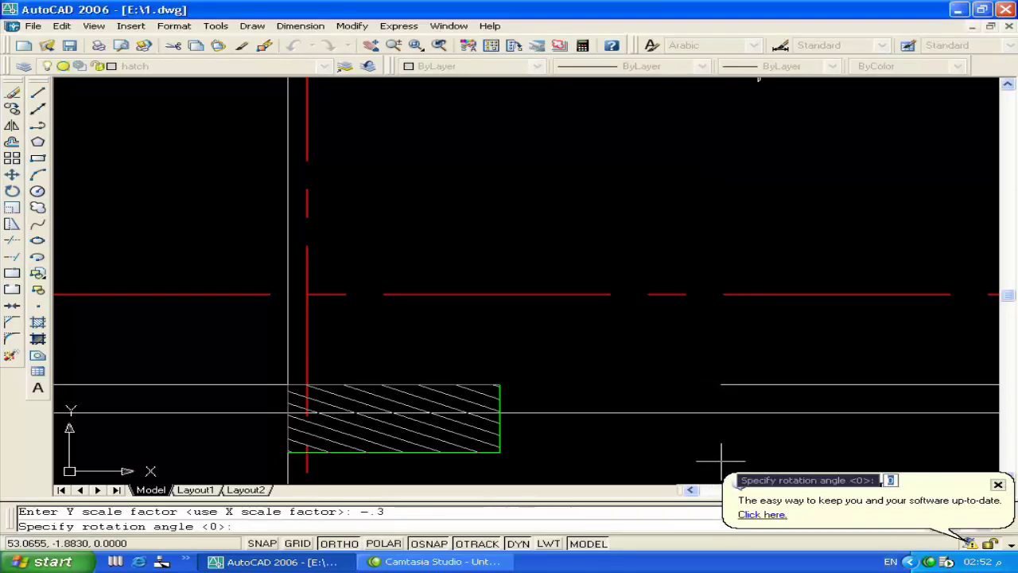
key("Return")
scroll(631, 291, "down", 5)
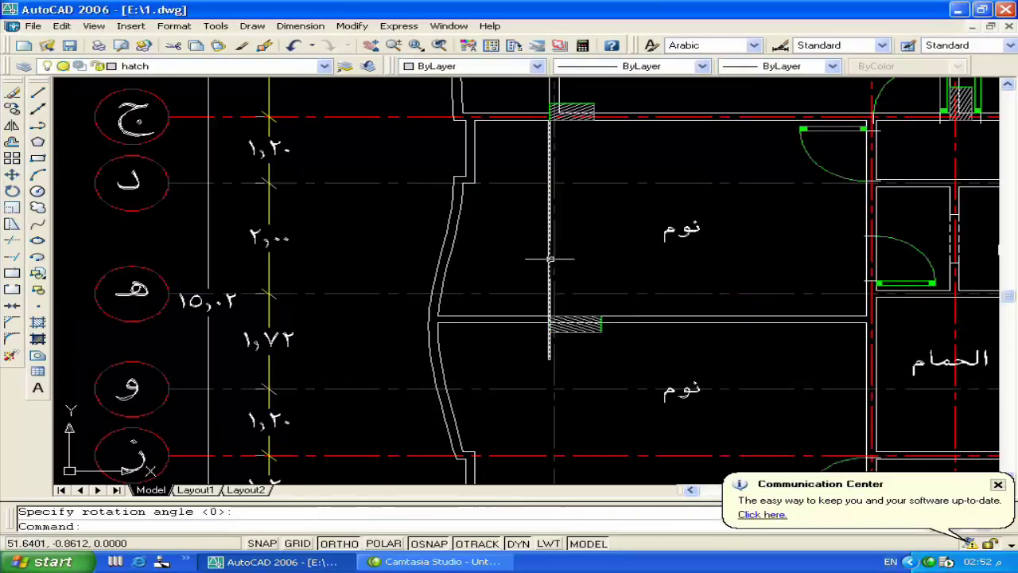
left_click(549, 258)
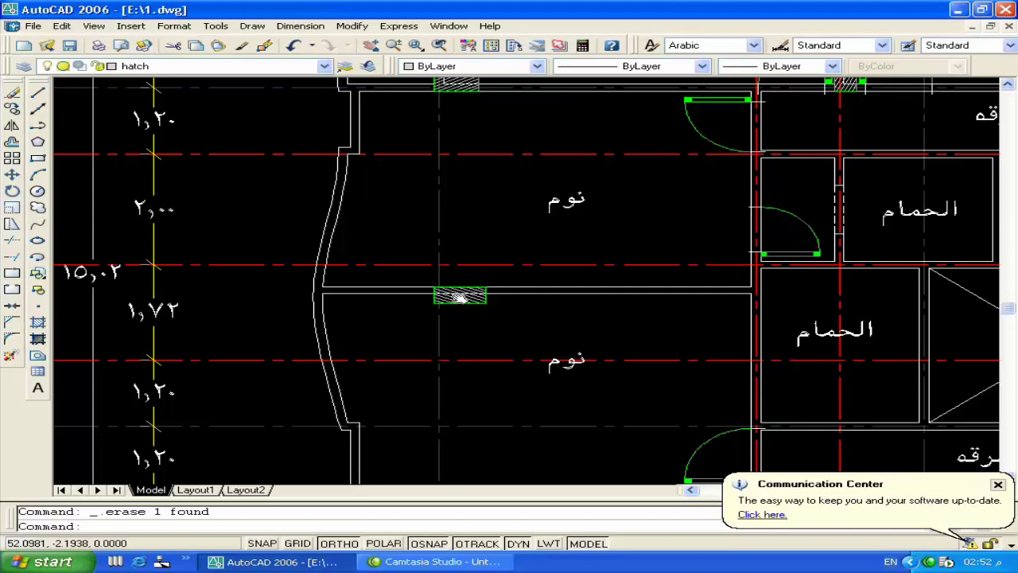
scroll(460, 297, "down", 3)
middle_click_drag(460, 297, 415, 296)
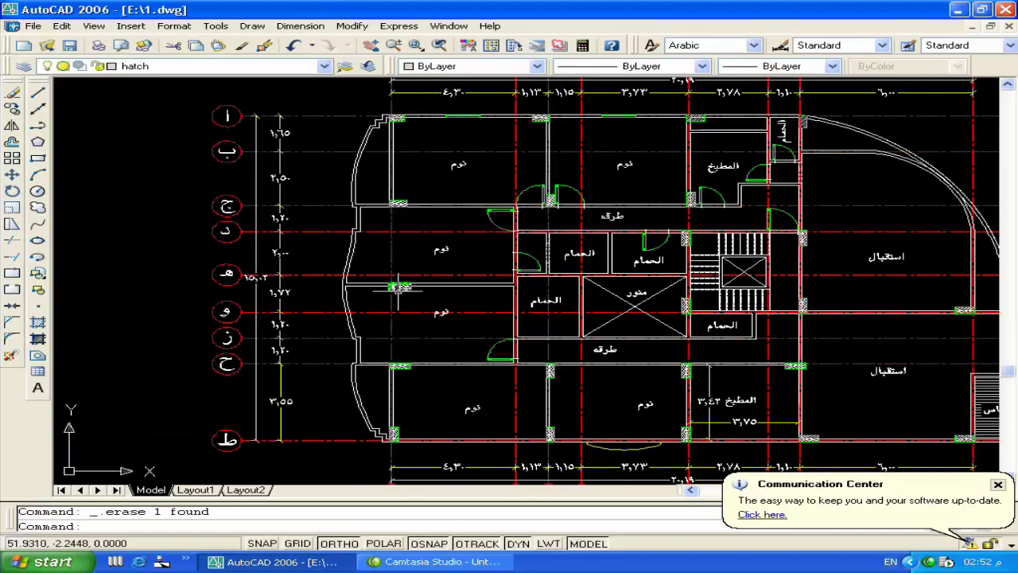
mouse_move(410, 313)
middle_mouse_down()
mouse_move(341, 313)
mouse_move(210, 370)
middle_mouse_up()
mouse_move(295, 328)
middle_mouse_down()
mouse_move(327, 307)
mouse_move(284, 303)
middle_mouse_up()
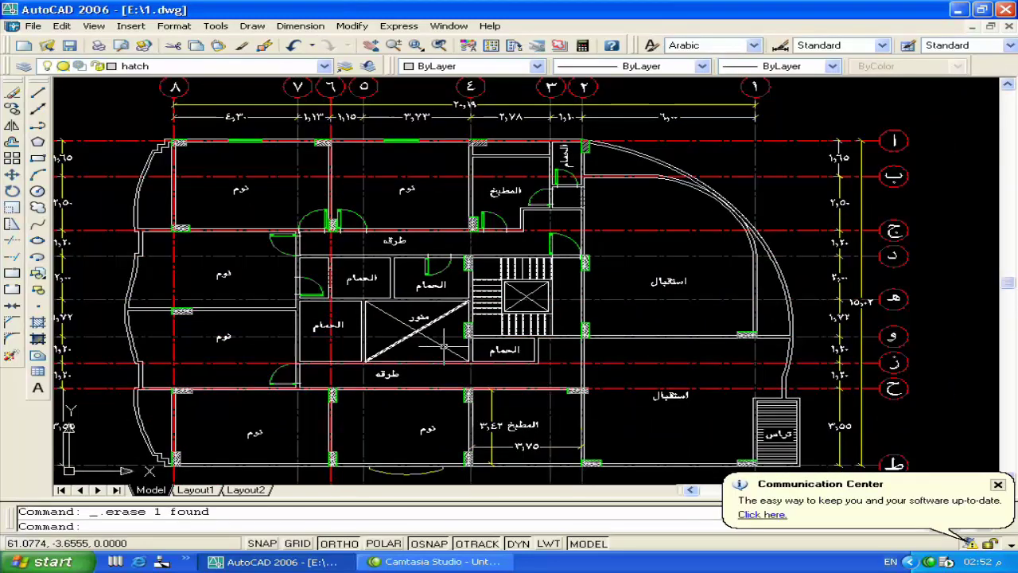
middle_click_drag(337, 393, 339, 391)
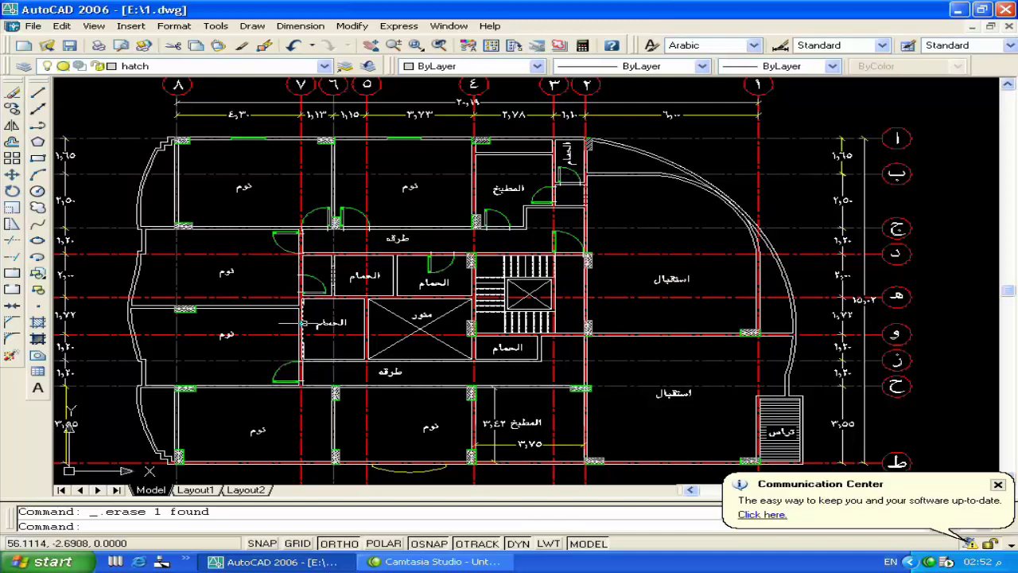
scroll(302, 322, "up", 3)
middle_click_drag(296, 304, 372, 305)
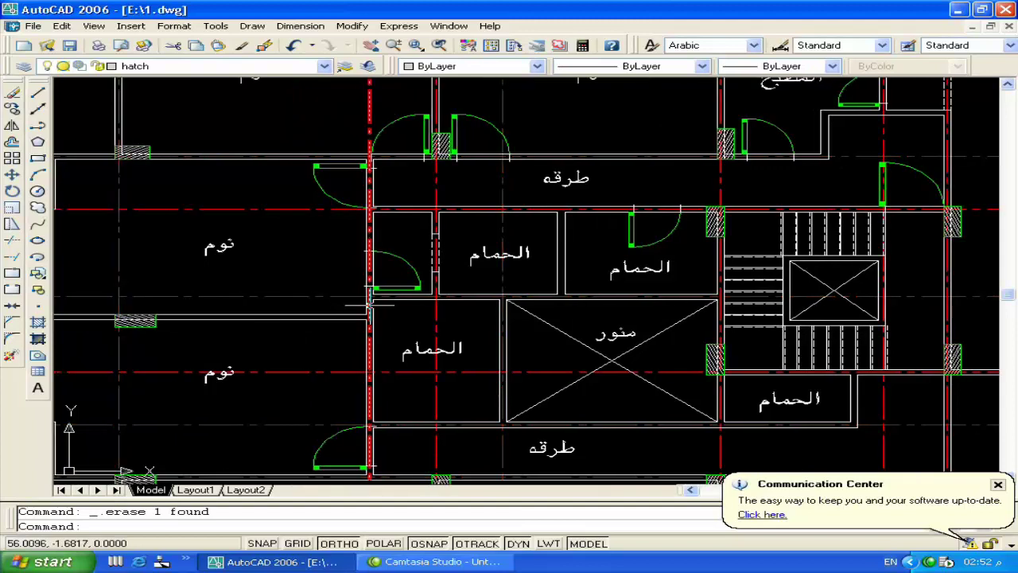
scroll(353, 289, "up", 2)
Select the wall line below the bathroom door and cancel its grip edit.
scroll(352, 288, "up", 4)
left_click(445, 296)
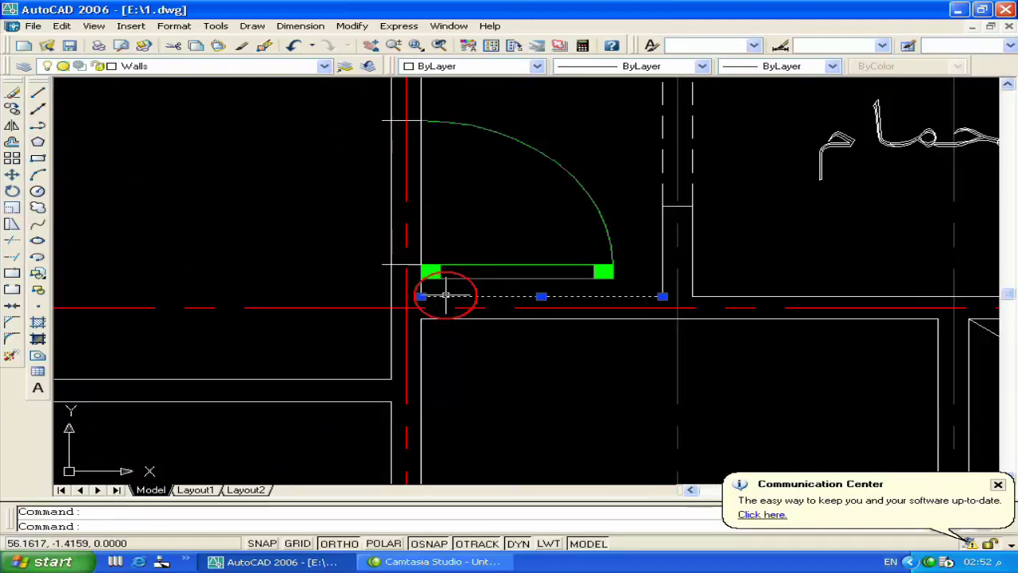
left_click(422, 296)
key("Escape")
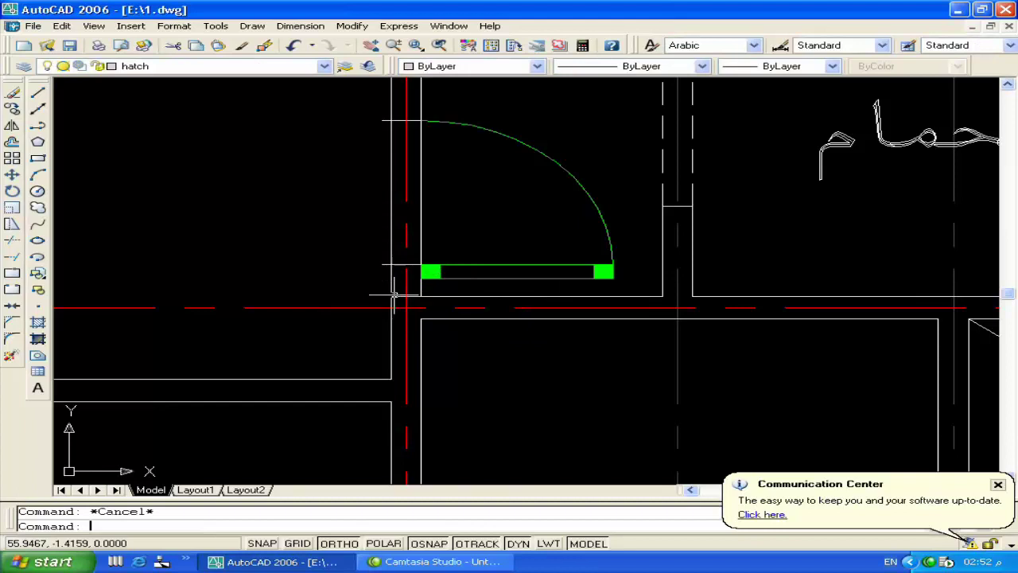
Insert the Column block at the wall corner under the door with X scale .3, Y scale -.7.
type("i")
key("Return")
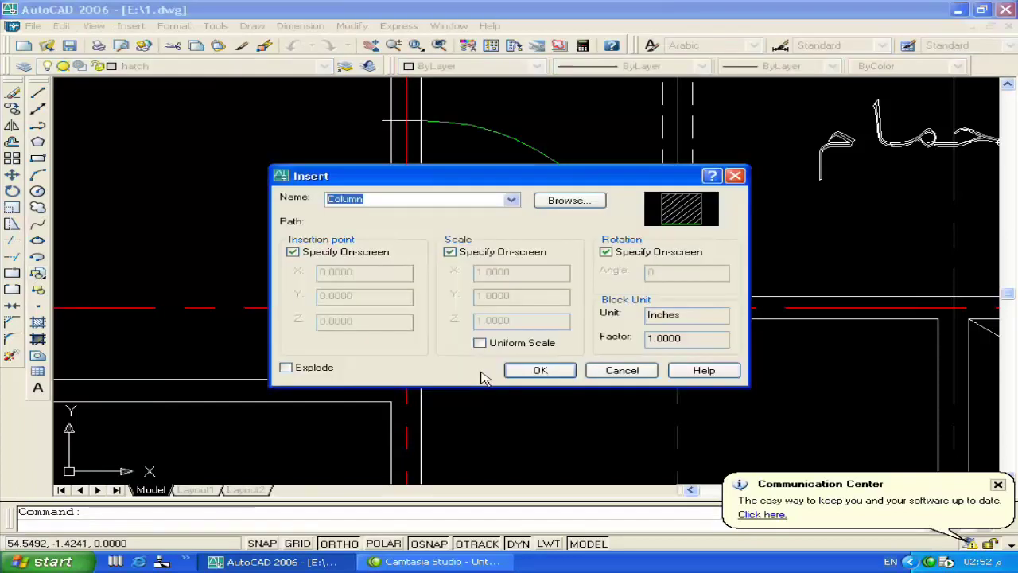
left_click(541, 370)
left_click(422, 278)
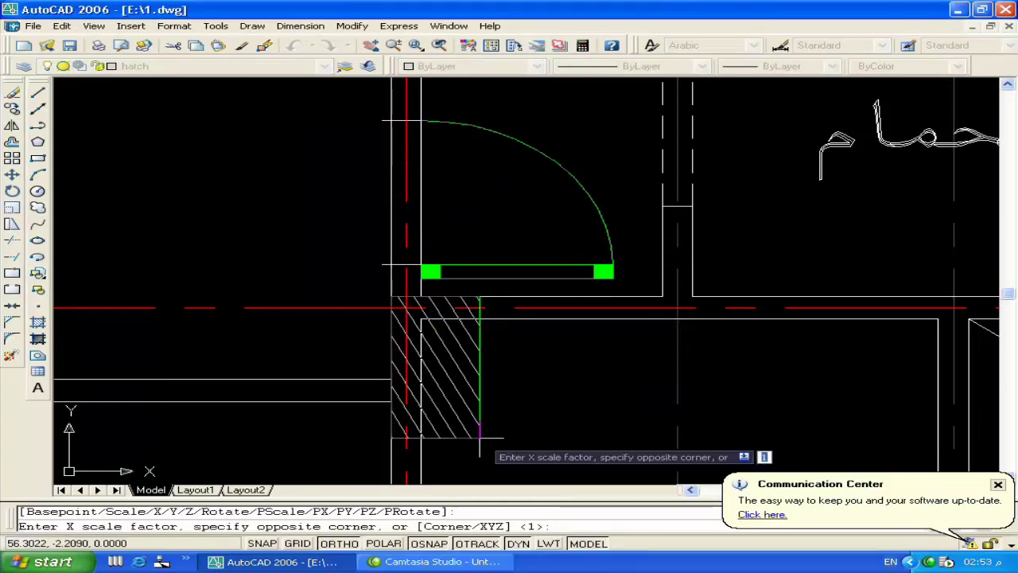
type(".3")
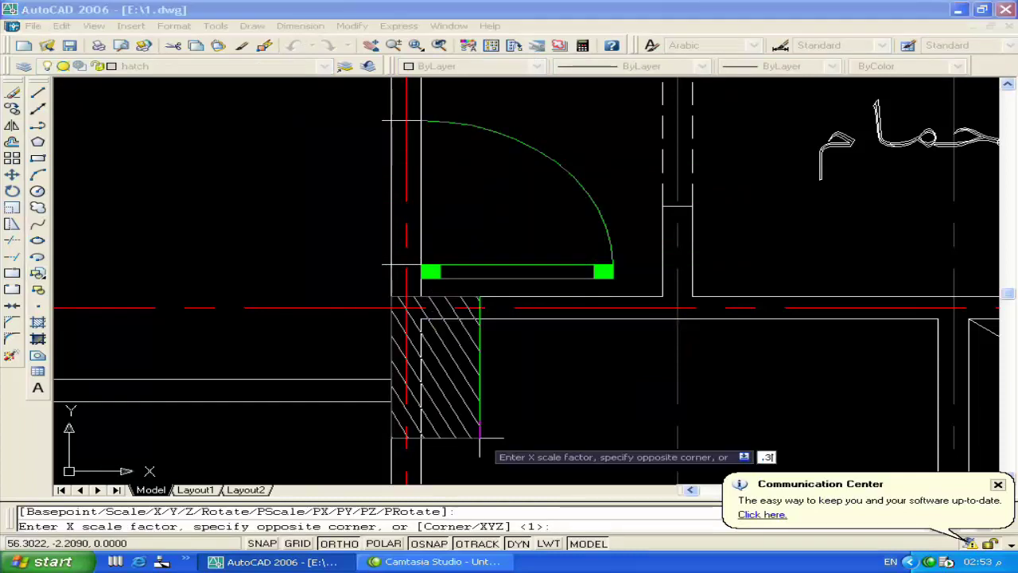
key("Return")
type(".7")
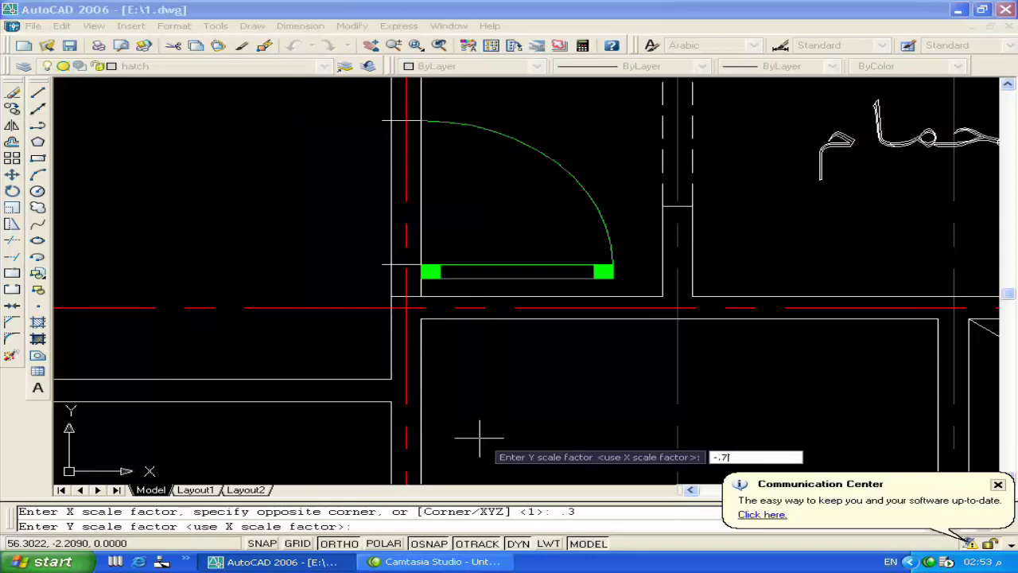
key("Return")
key("Return")
scroll(613, 378, "down", 3)
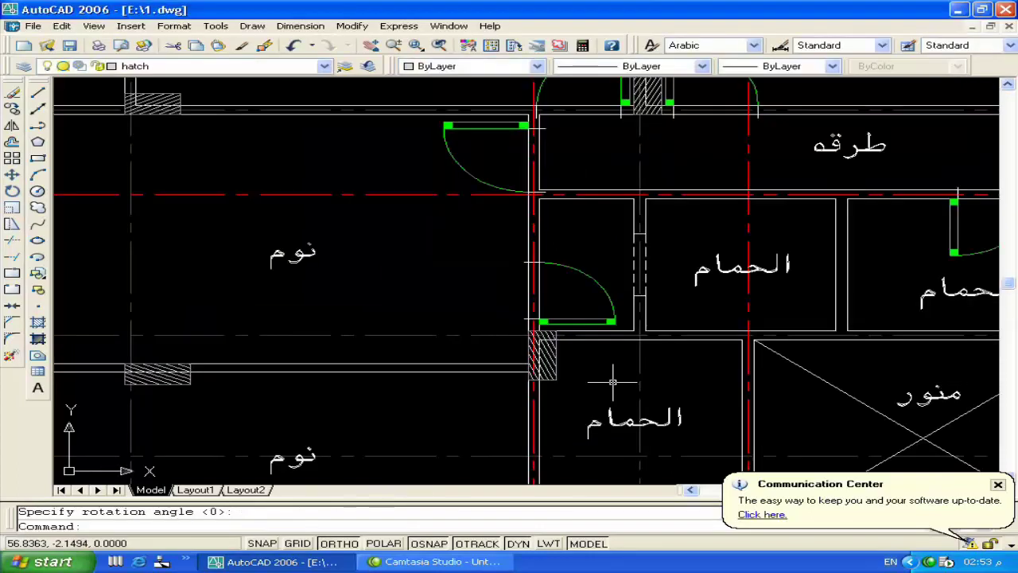
scroll(557, 381, "down", 2)
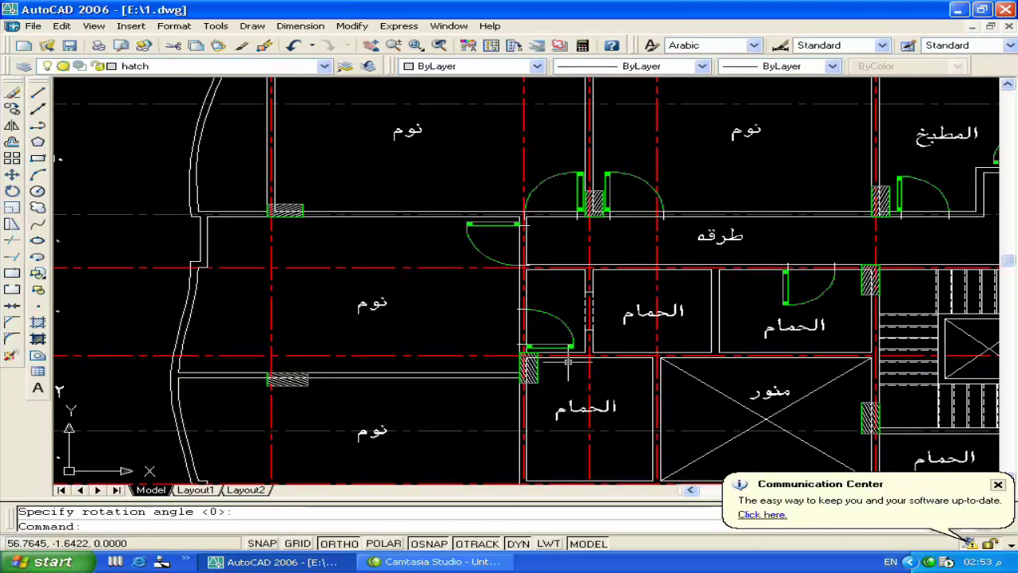
mouse_move(528, 360)
middle_mouse_down()
mouse_move(419, 248)
mouse_move(395, 328)
middle_mouse_up()
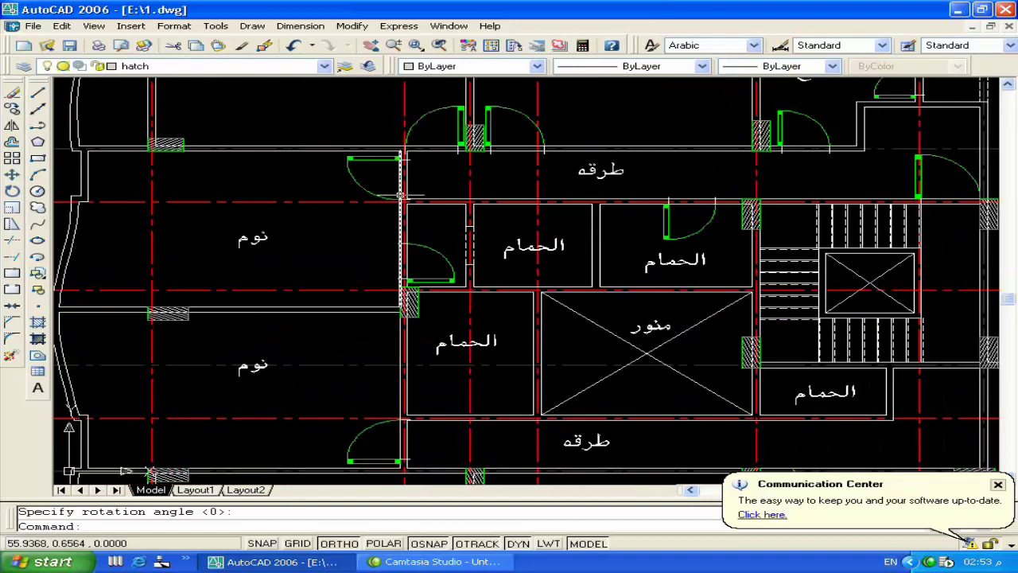
mouse_move(726, 416)
middle_mouse_down()
mouse_move(593, 315)
mouse_move(591, 332)
middle_mouse_up()
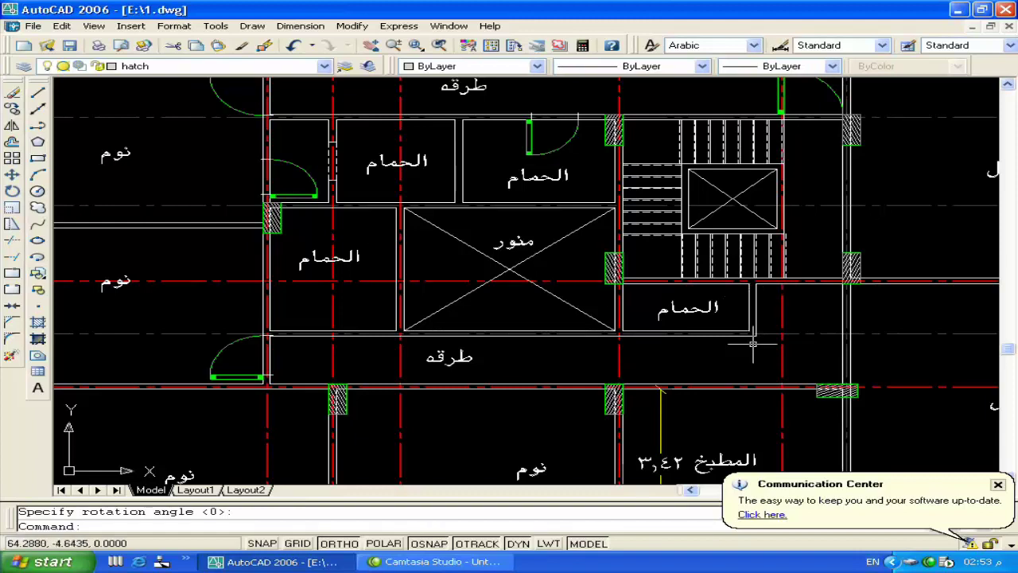
middle_click_drag(472, 227, 466, 314)
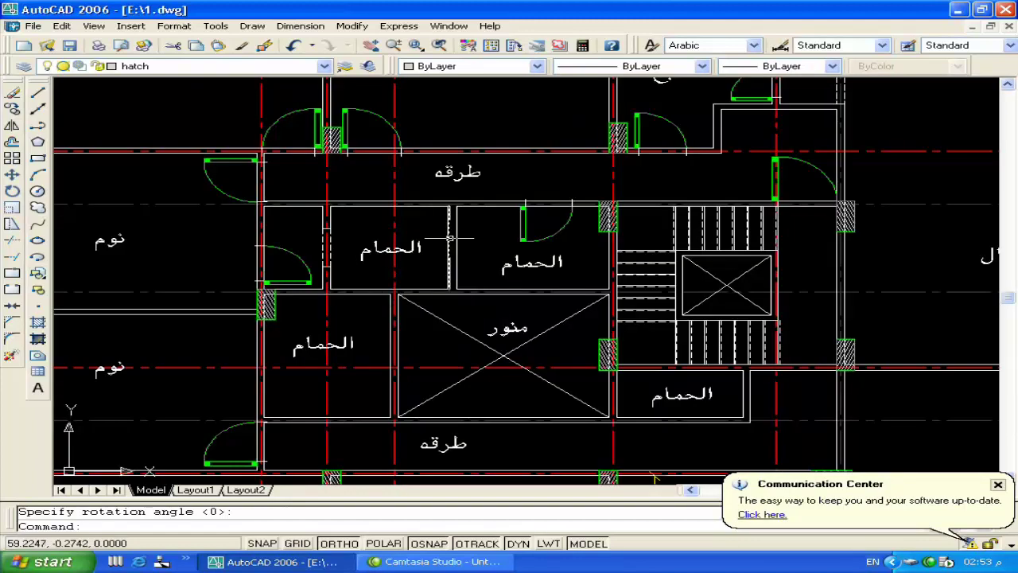
Measure the horizontal distance between the two wall corners with DI, reading Delta X 6.01.
middle_click_drag(450, 237, 444, 261)
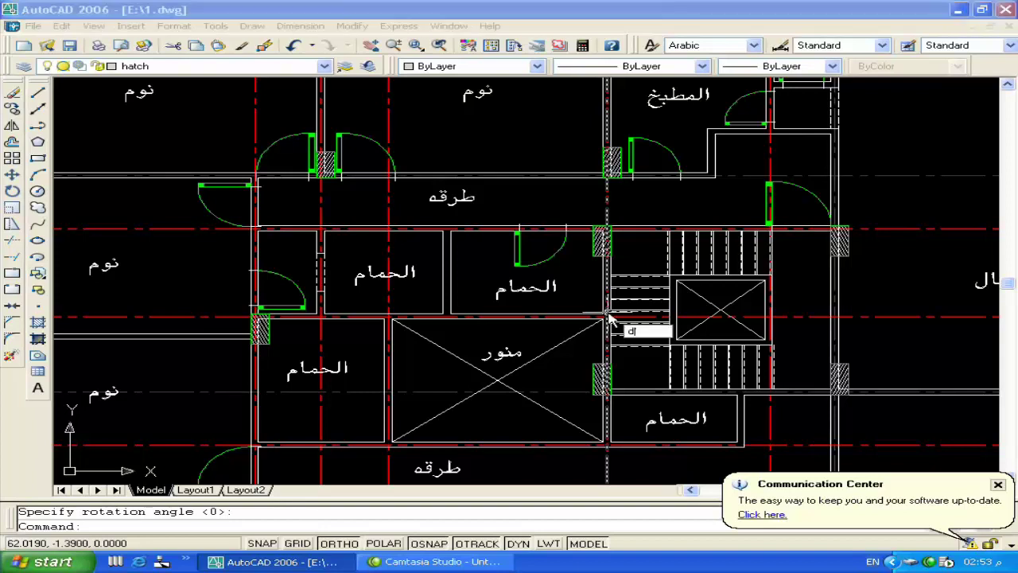
key("Return")
scroll(684, 309, "up", 5)
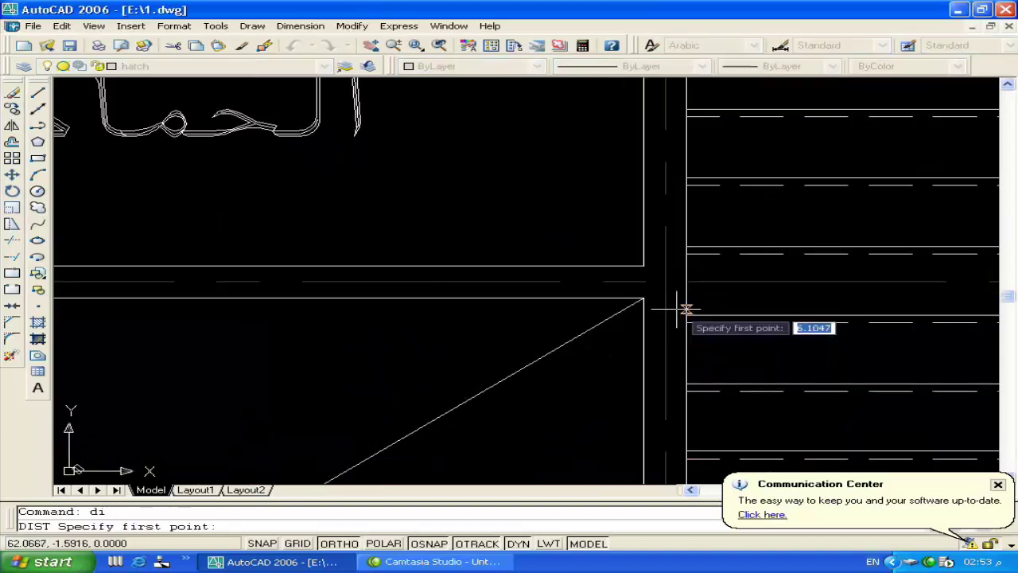
left_click(684, 309)
scroll(685, 309, "down", 5)
scroll(391, 303, "up", 5)
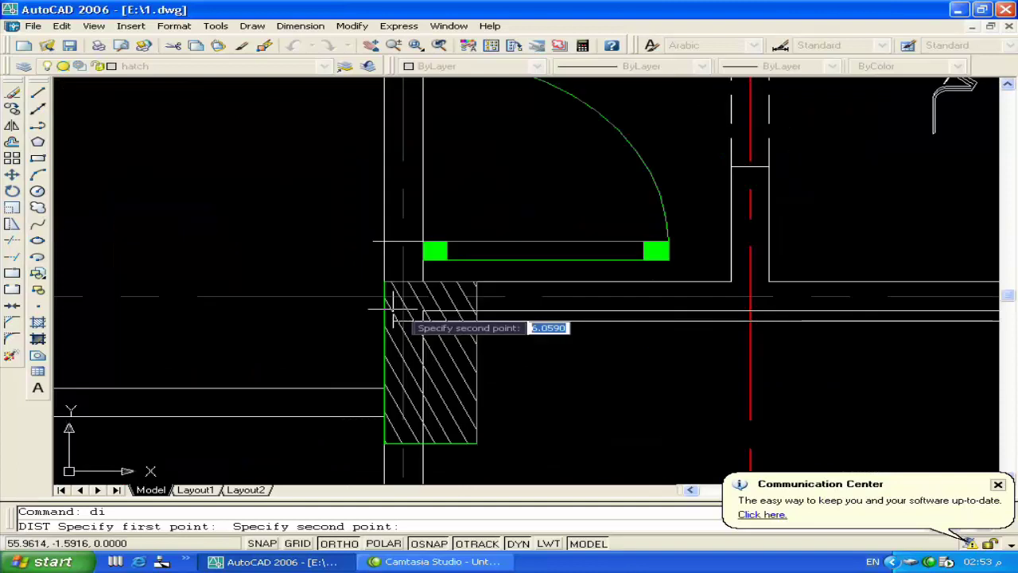
left_click(392, 306)
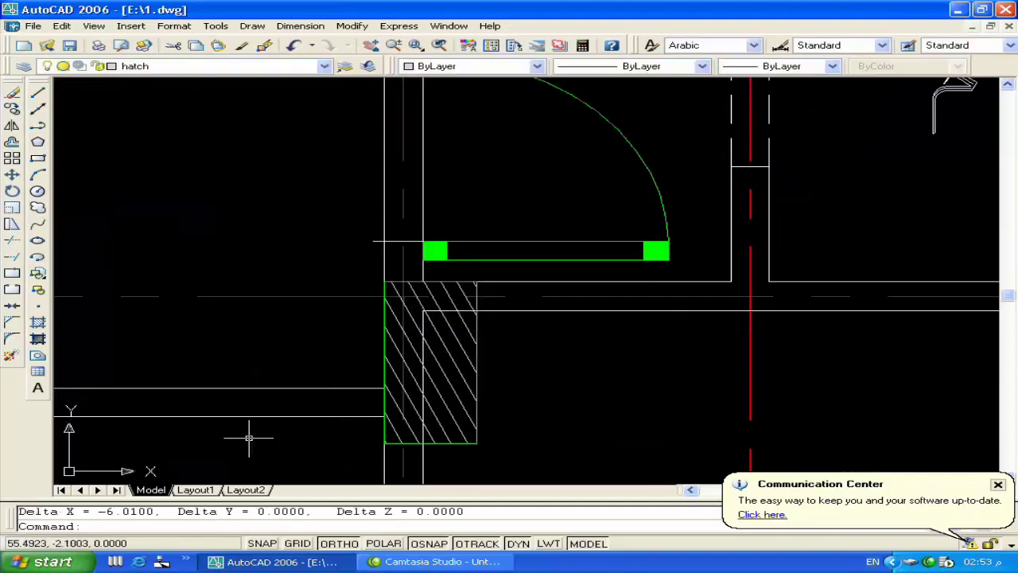
scroll(249, 438, "down", 5)
middle_click_drag(455, 429, 456, 356)
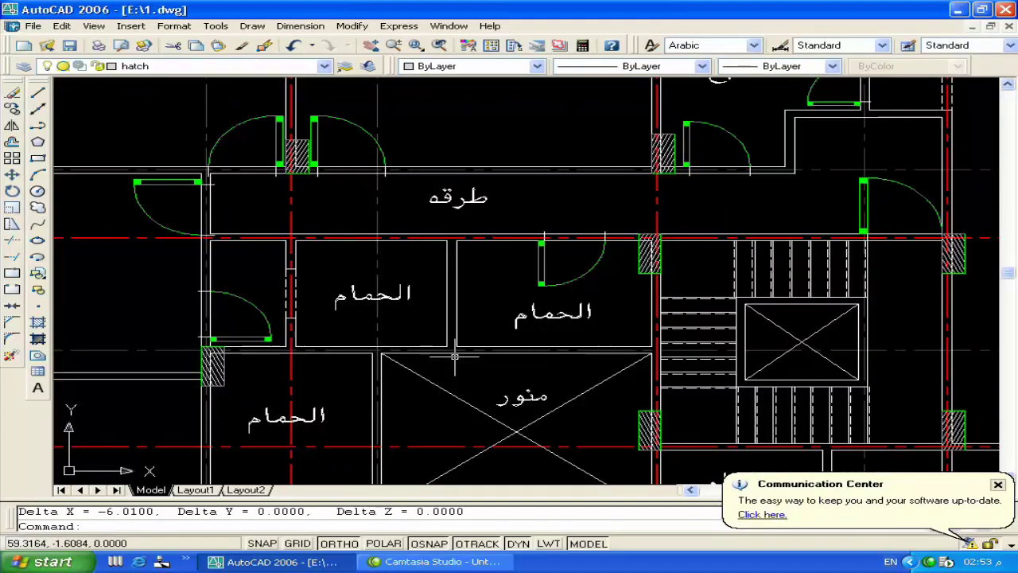
scroll(455, 357, "down", 2)
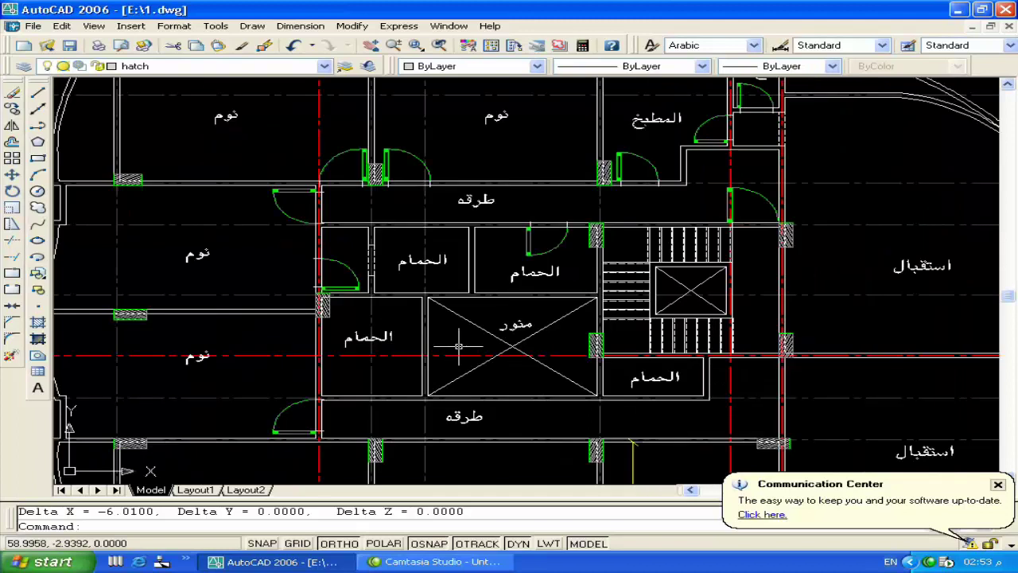
scroll(459, 303, "up", 2)
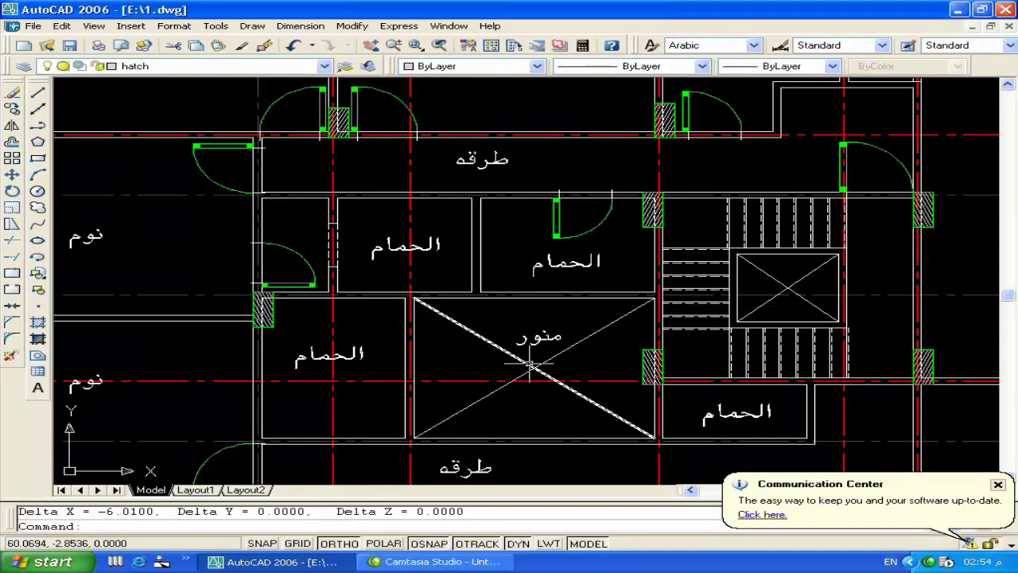
scroll(539, 320, "up", 6)
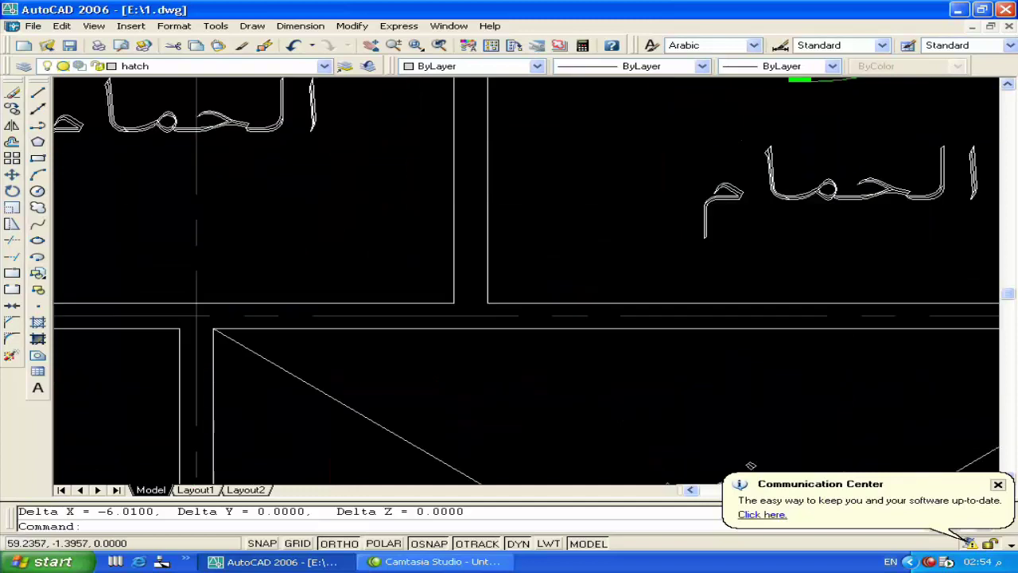
Select the vertical wall line at the junction and cancel the stretch.
scroll(443, 311, "up", 4)
left_click(443, 312)
left_click(443, 310)
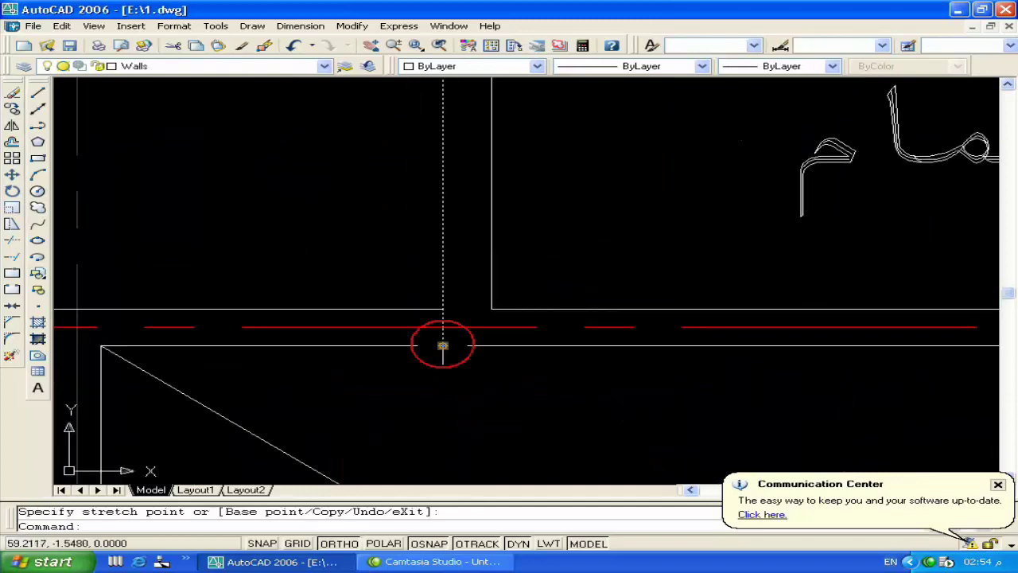
key("Escape")
scroll(444, 346, "down", 3)
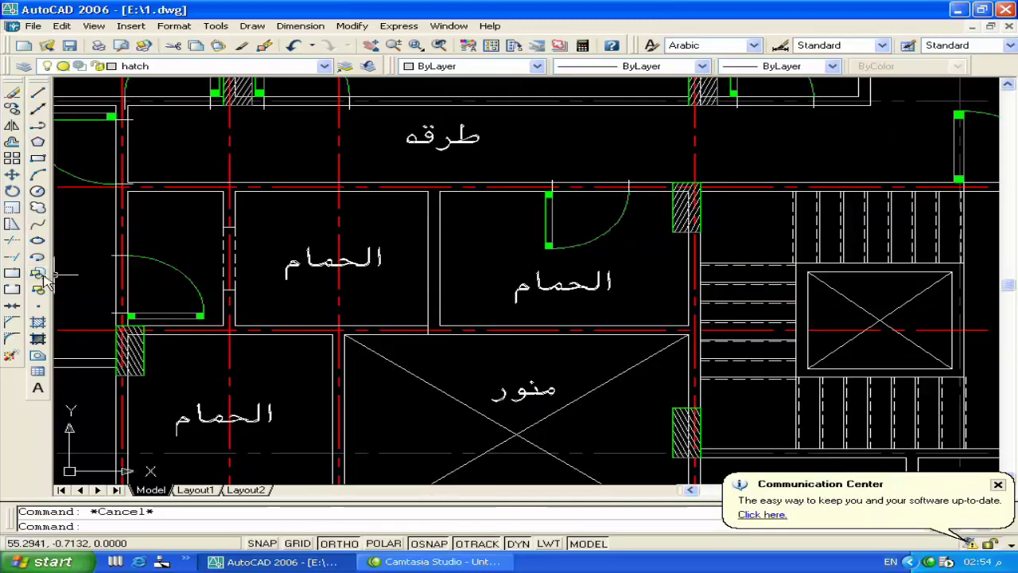
Insert the Column block at the corner above the light well with X .3, Y .7, rotation 0.
left_click(37, 273)
left_click(539, 368)
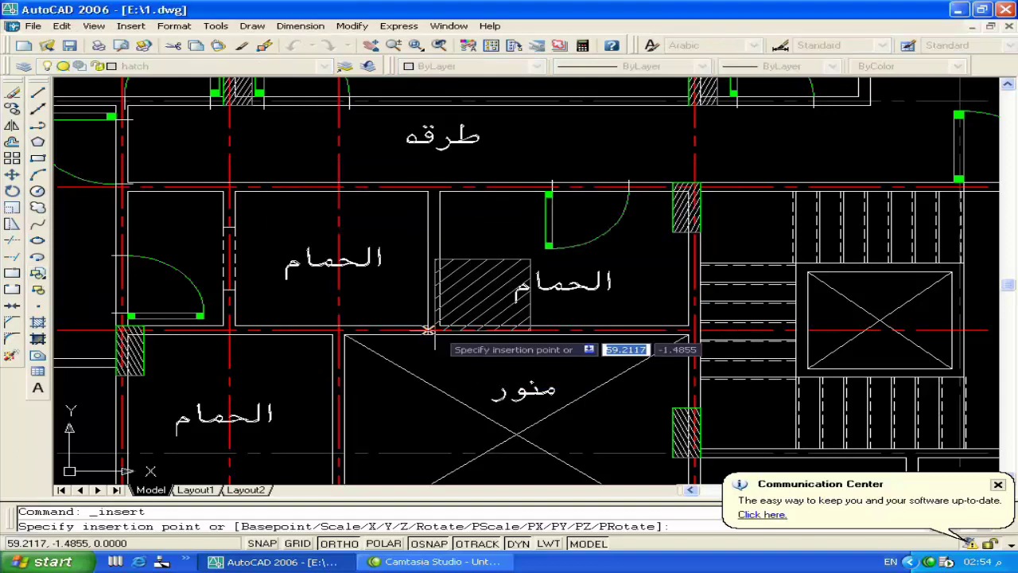
left_click(428, 329)
type(".3")
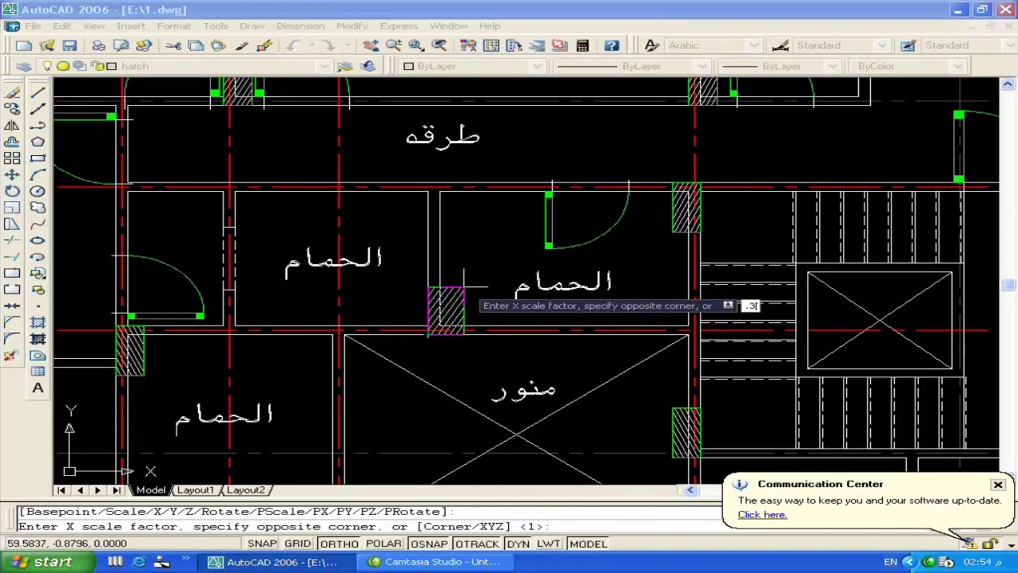
key("Return")
type(".7")
key("Return")
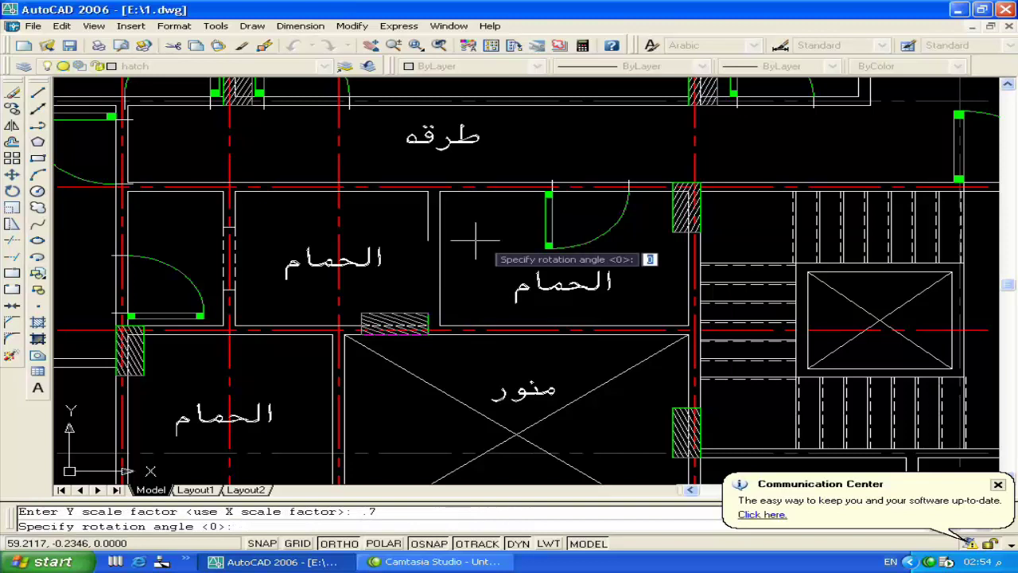
key("Return")
scroll(512, 350, "down", 2)
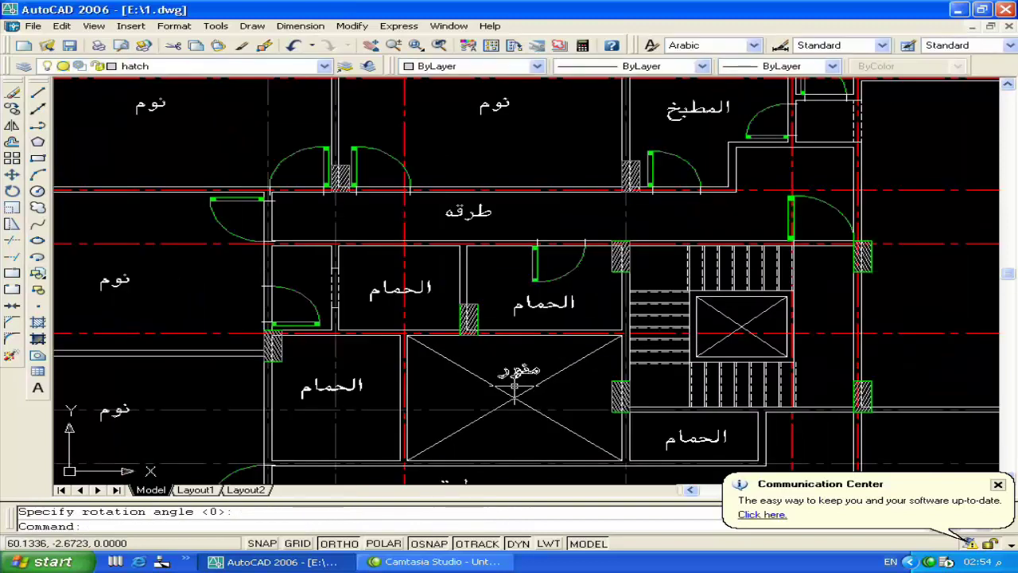
scroll(507, 318, "up", 1)
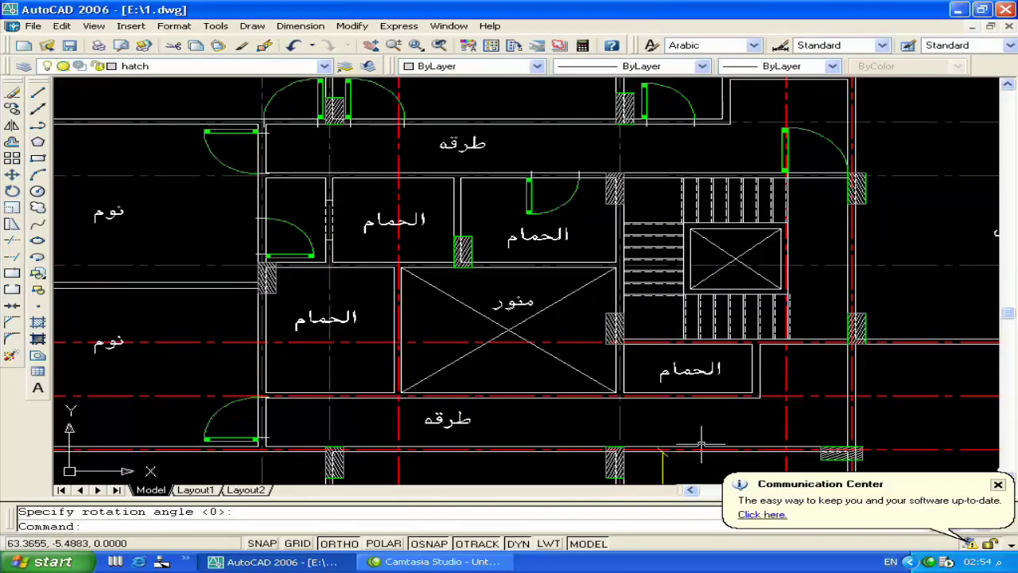
middle_click_drag(702, 443, 560, 435)
middle_click_drag(392, 359, 423, 421)
mouse_move(342, 389)
middle_mouse_down()
mouse_move(367, 371)
mouse_move(409, 375)
middle_mouse_up()
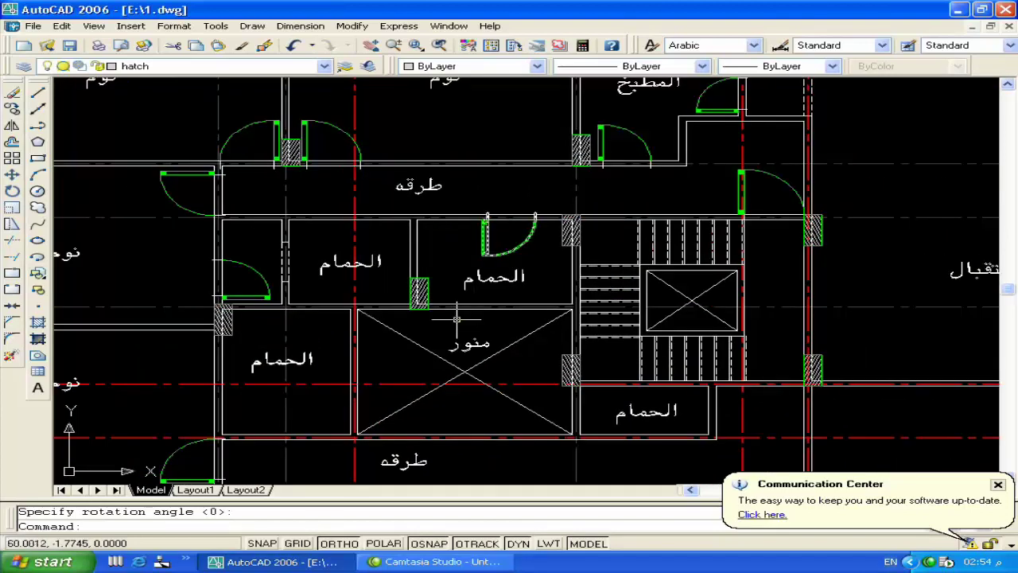
scroll(404, 307, "up", 3)
Rotate the new column by -90 degrees about its corner.
type("m")
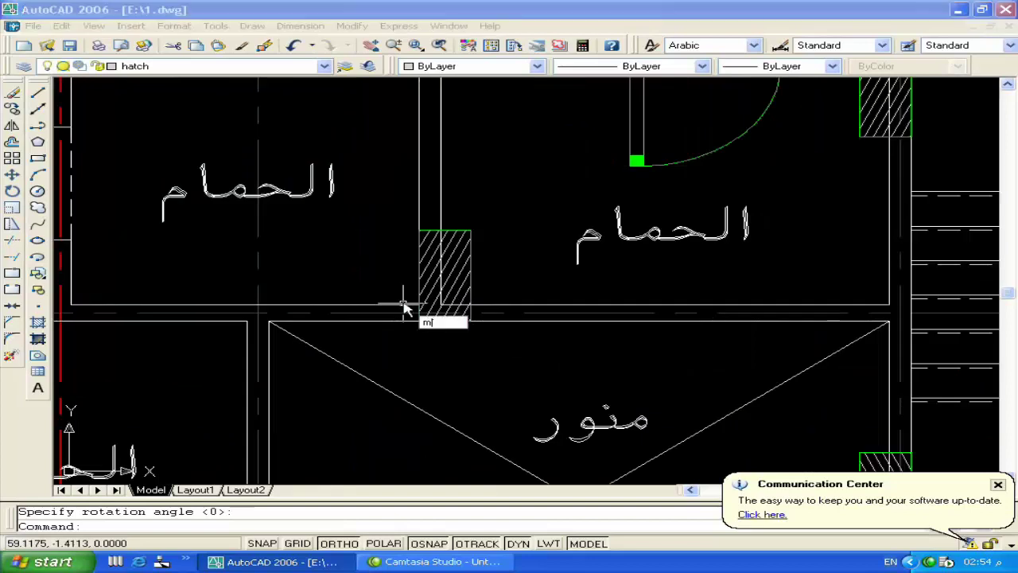
key("Return")
key("Escape")
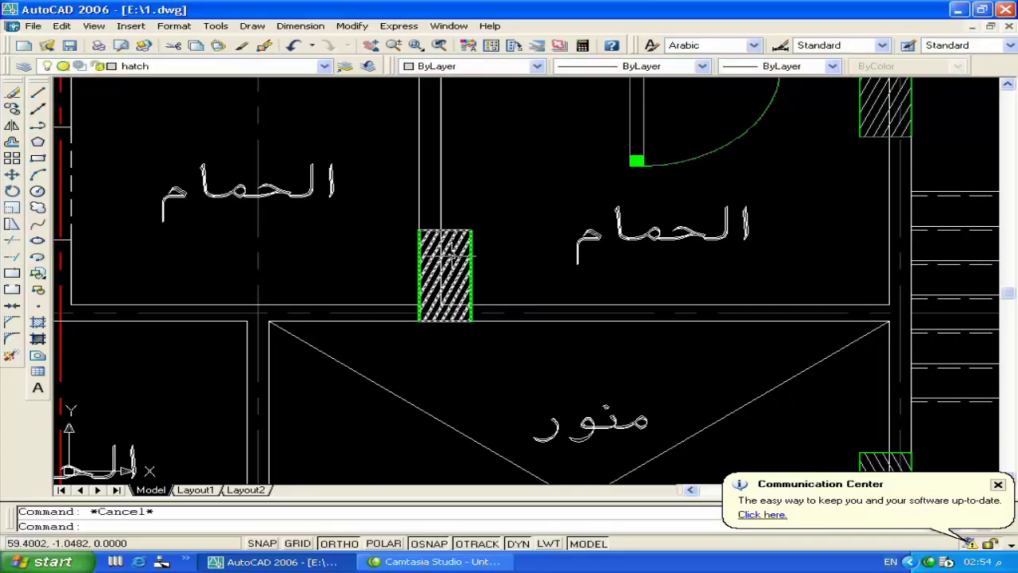
type("ro")
key("Return")
left_click_drag(448, 256, 454, 268)
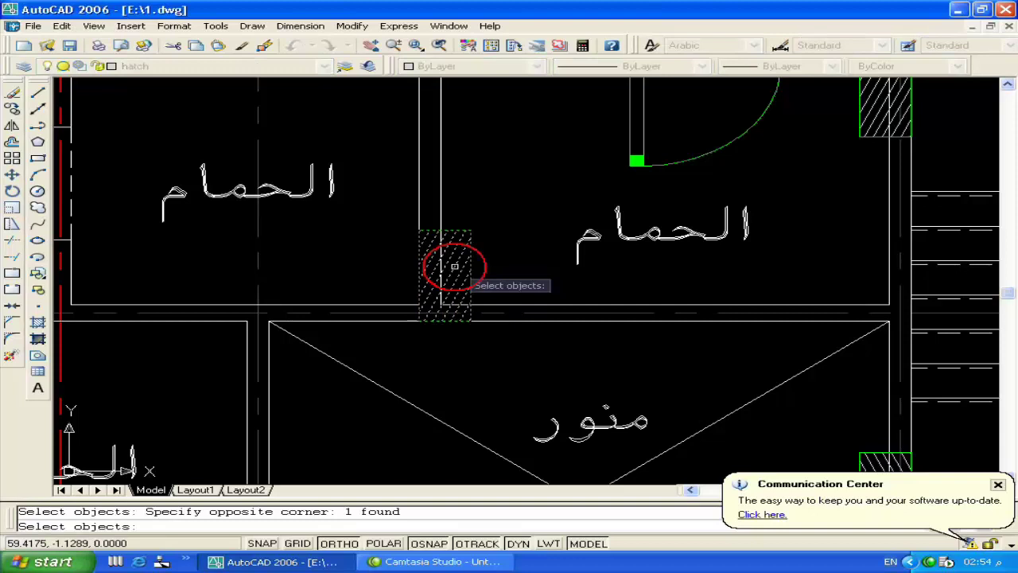
key("Return")
scroll(451, 244, "up", 5)
left_click(450, 233)
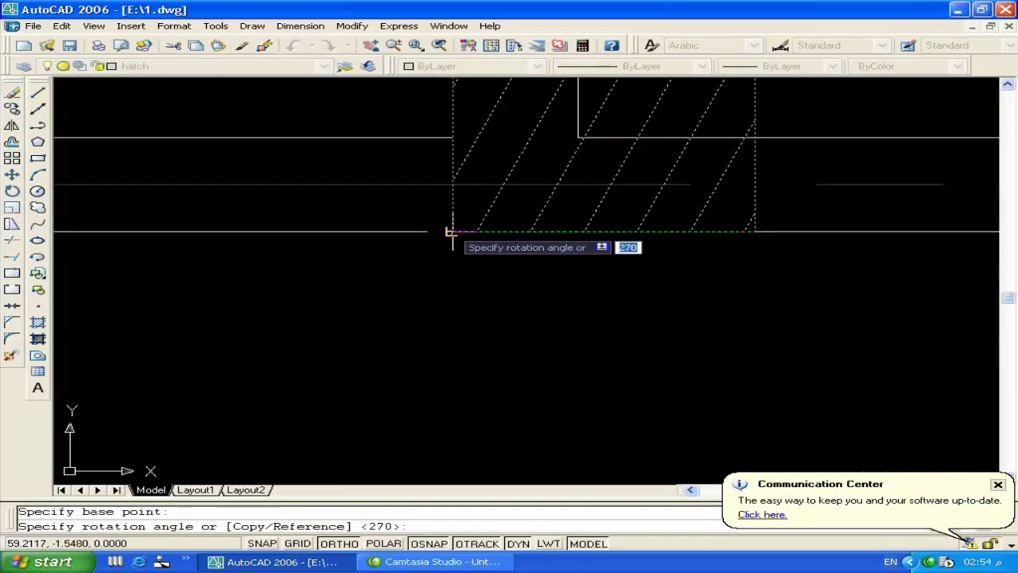
type("-90")
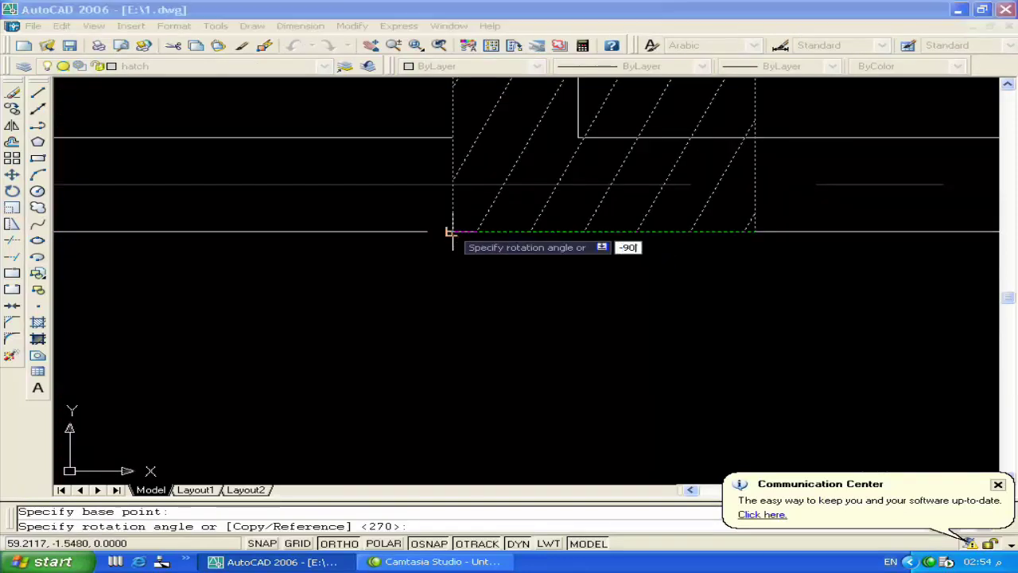
key("Return")
Move the rotated column up so its top edge sits flush on the wall line.
scroll(491, 132, "down", 5)
scroll(568, 246, "down", 2)
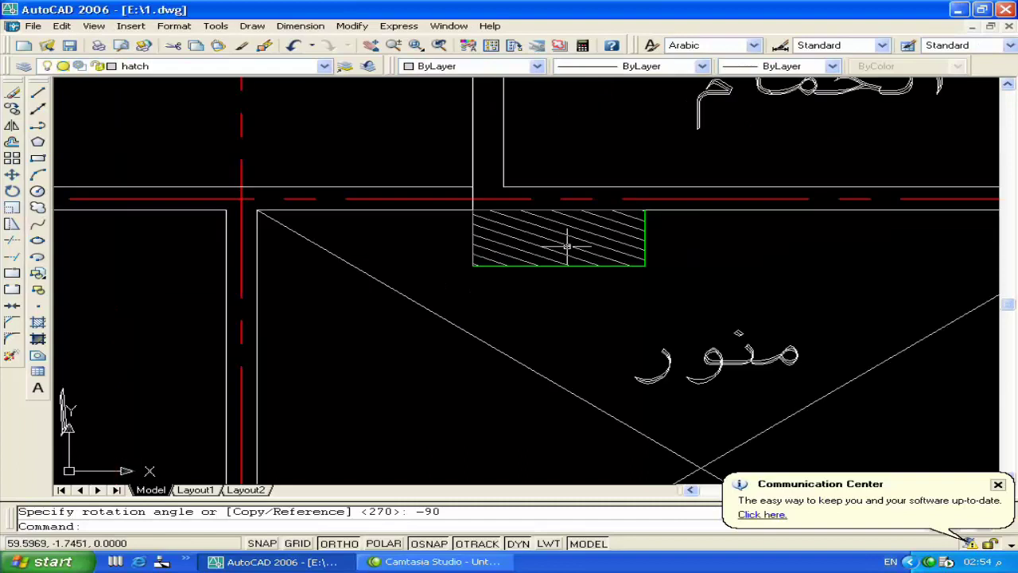
scroll(567, 247, "up", 1)
type("m")
key("Return")
left_click(621, 225)
left_click(646, 198)
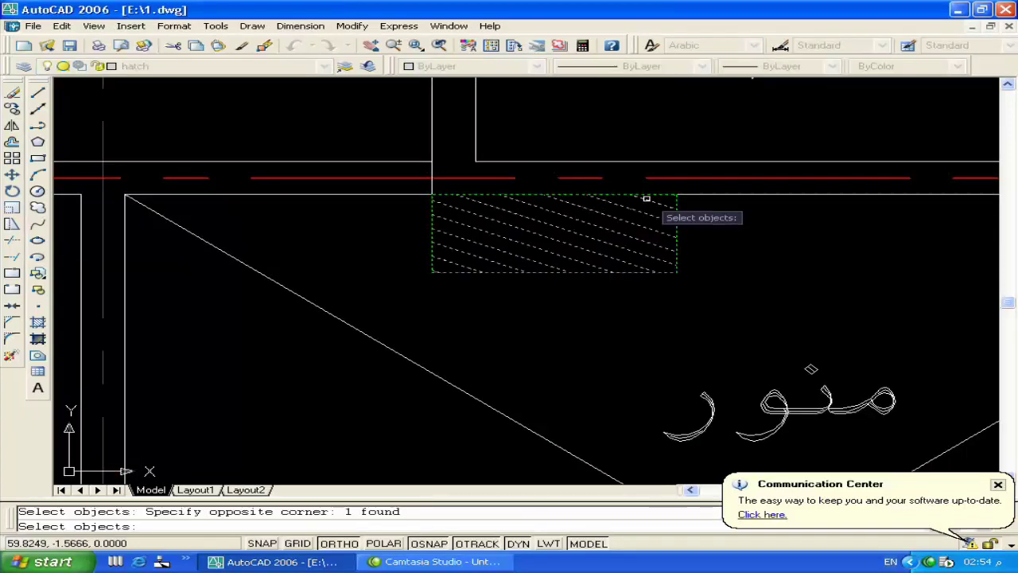
key("Return")
scroll(646, 198, "up", 5)
left_click(756, 188)
scroll(748, 189, "down", 3)
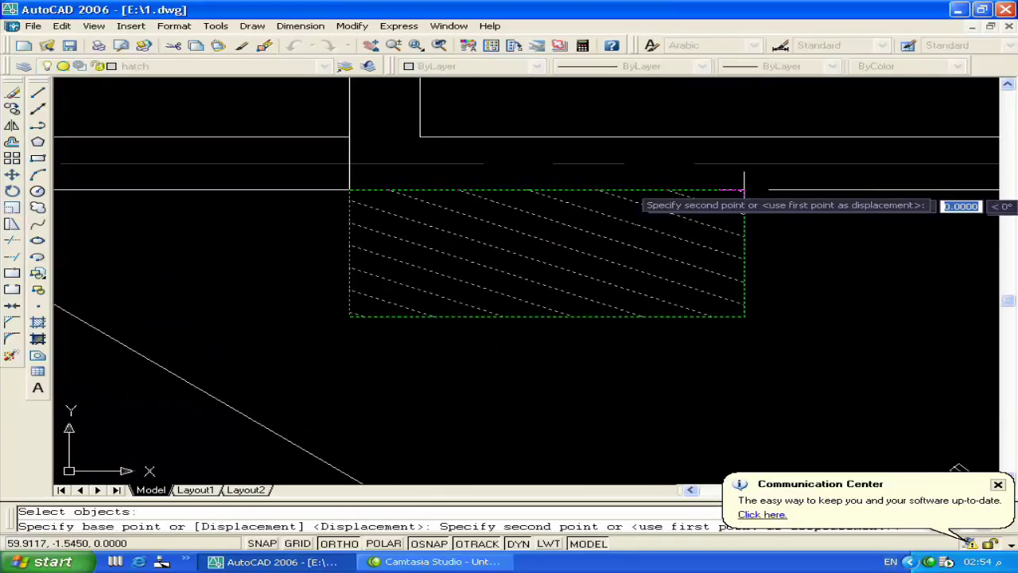
left_click(744, 140)
scroll(575, 303, "down", 5)
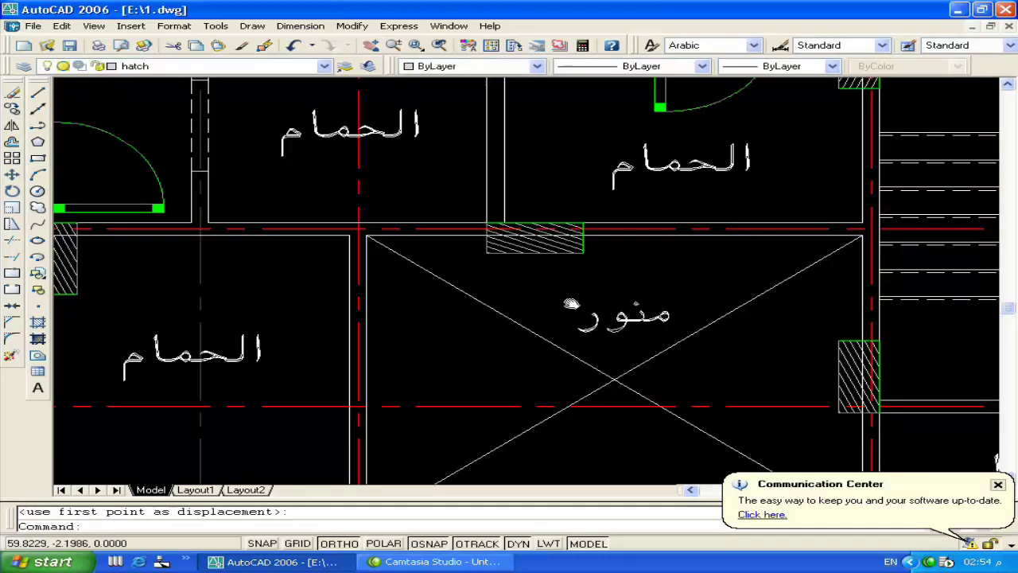
scroll(571, 300, "down", 2)
middle_click_drag(570, 301, 550, 220)
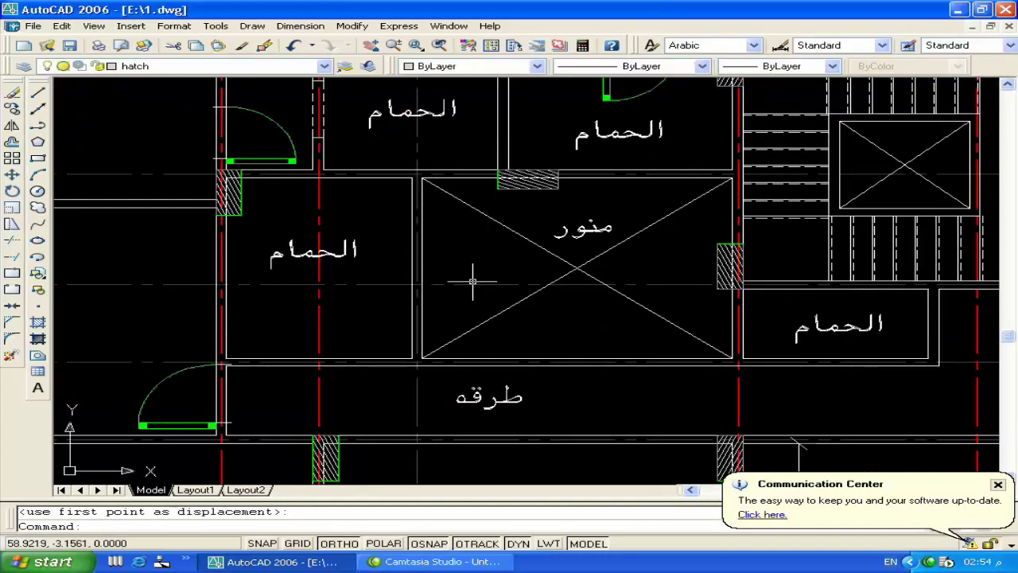
scroll(473, 282, "down", 3)
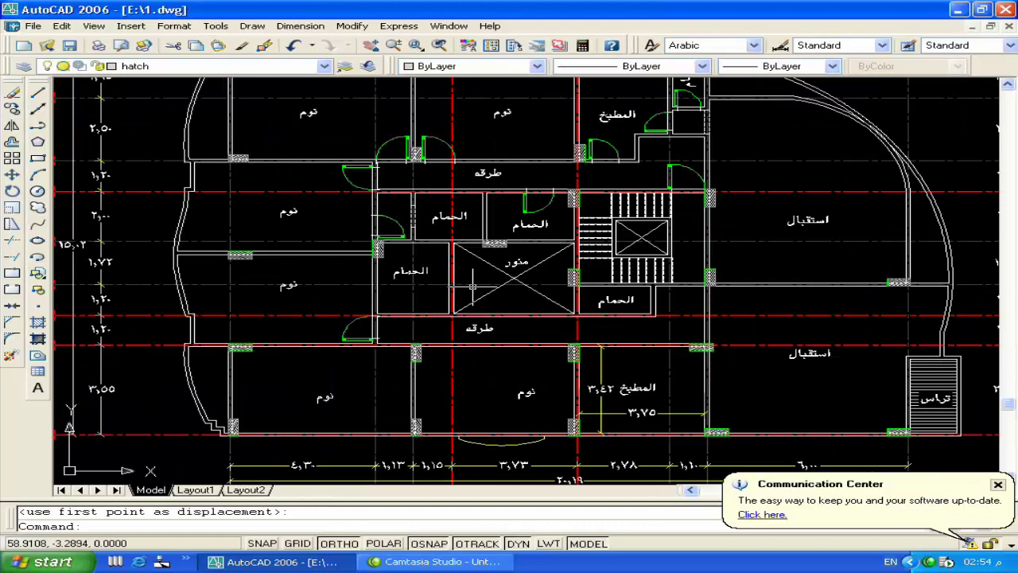
Centre the whole floor plan in view and save the drawing.
scroll(584, 348, "down", 1)
middle_click_drag(605, 353, 577, 342)
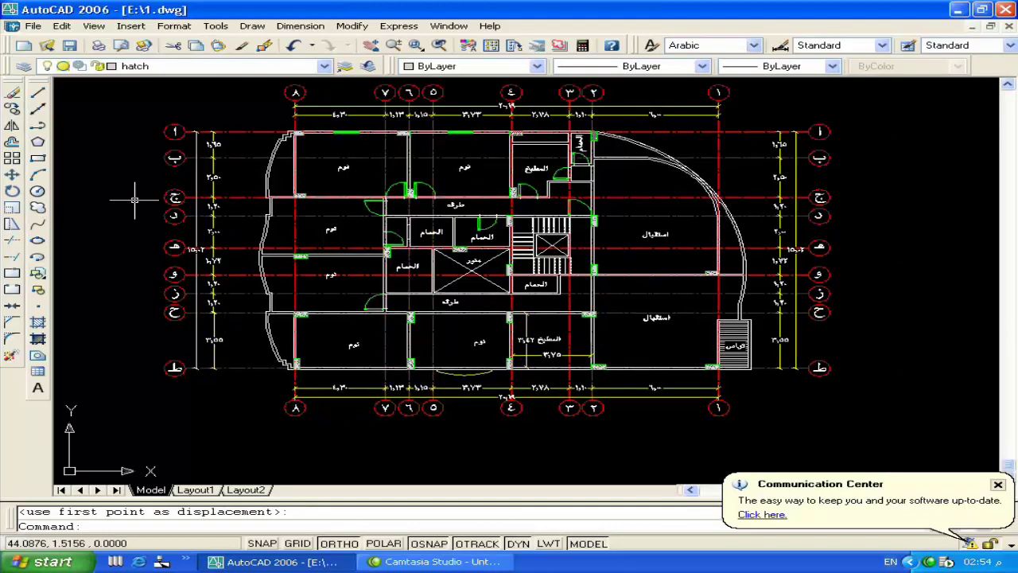
left_click(70, 47)
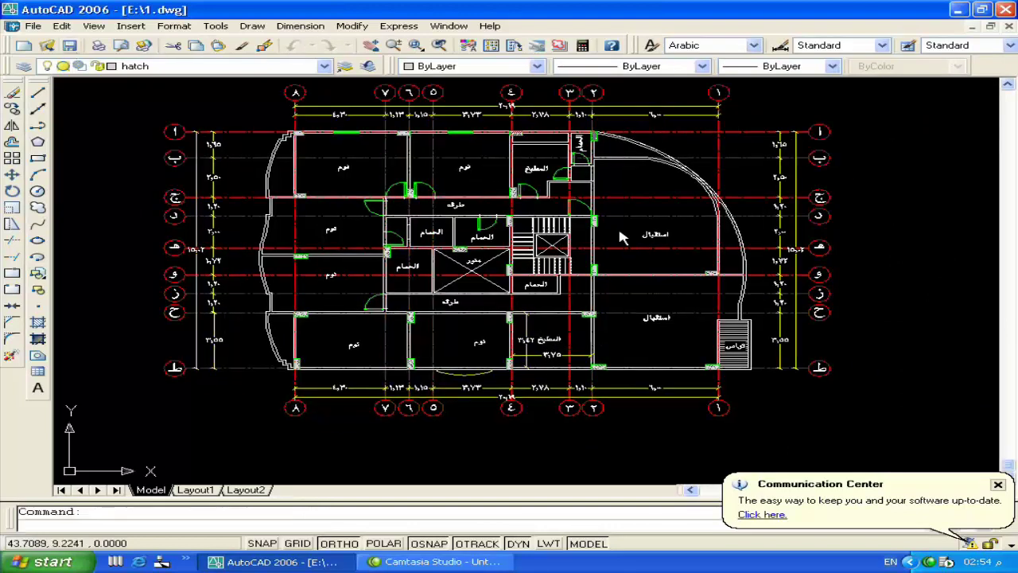
Zoom and pan to frame the curved wall near the reception room.
middle_click_drag(720, 261, 647, 286)
scroll(664, 179, "up", 3)
middle_click_drag(584, 237, 552, 222)
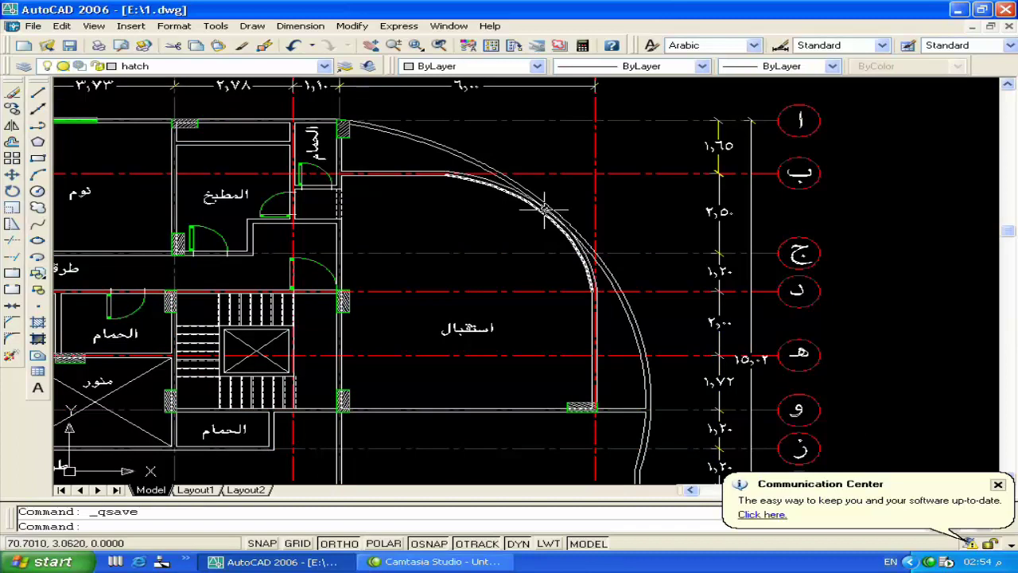
scroll(545, 208, "down", 5)
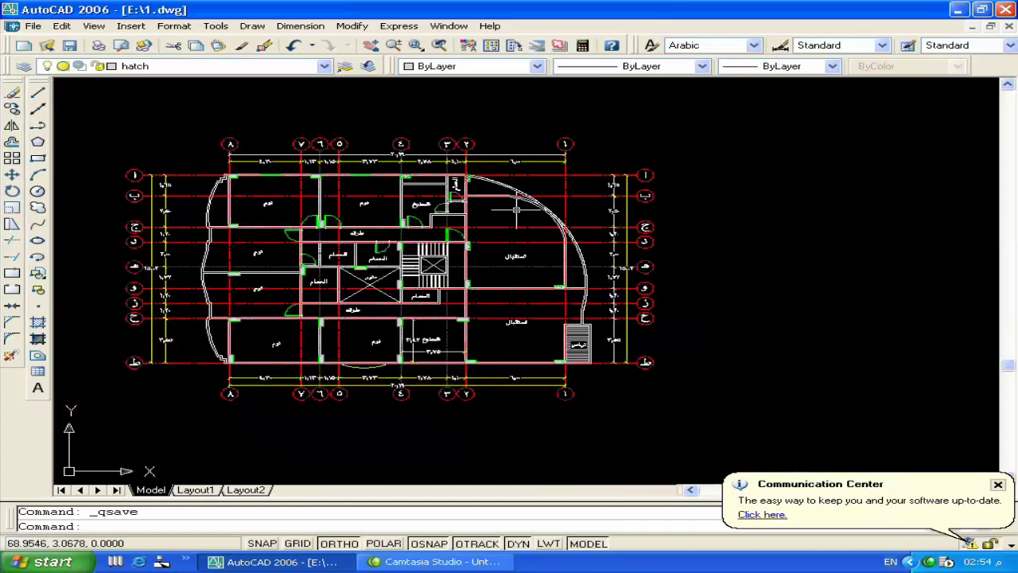
scroll(535, 202, "up", 5)
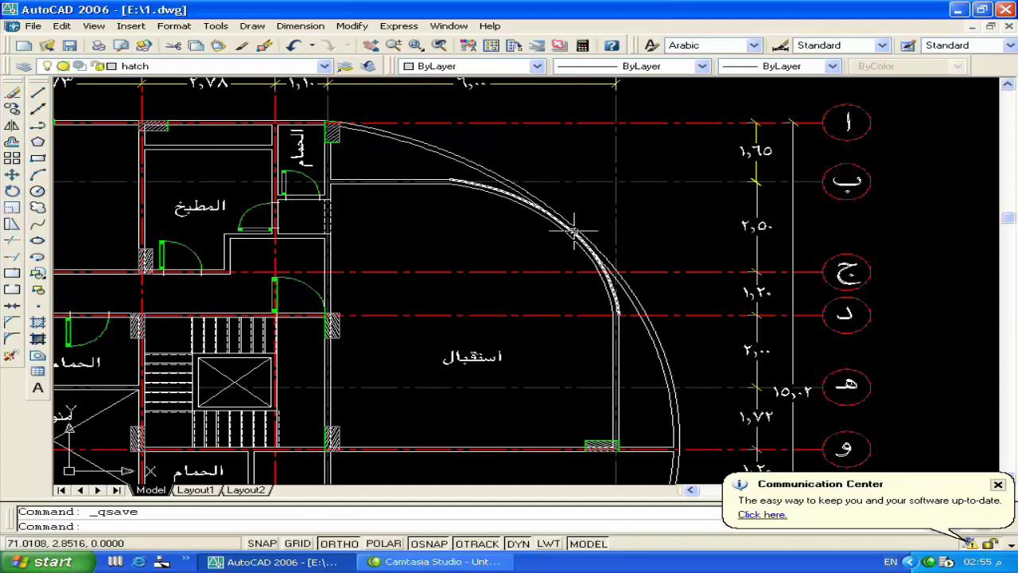
scroll(573, 231, "down", 4)
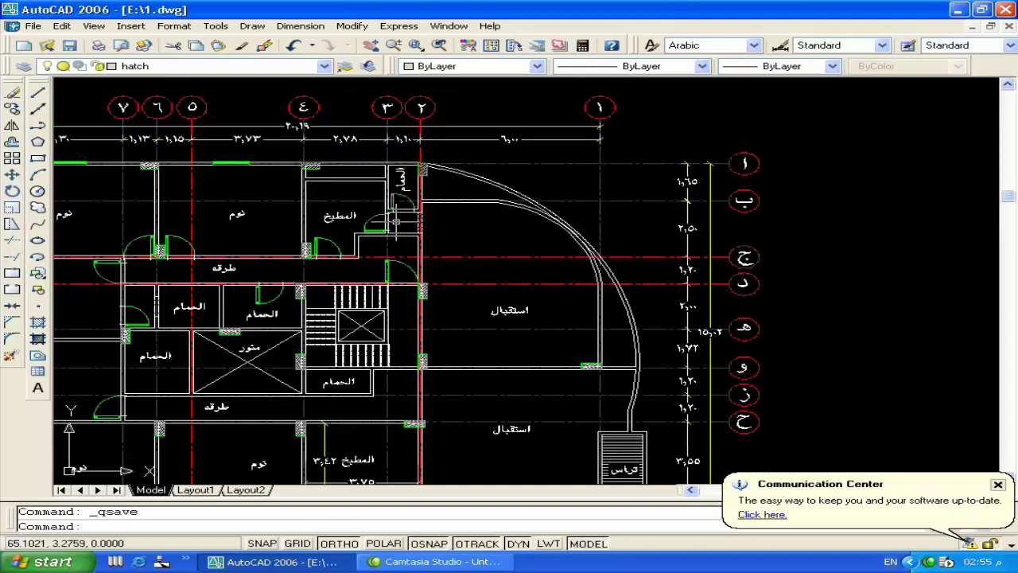
scroll(561, 231, "up", 3)
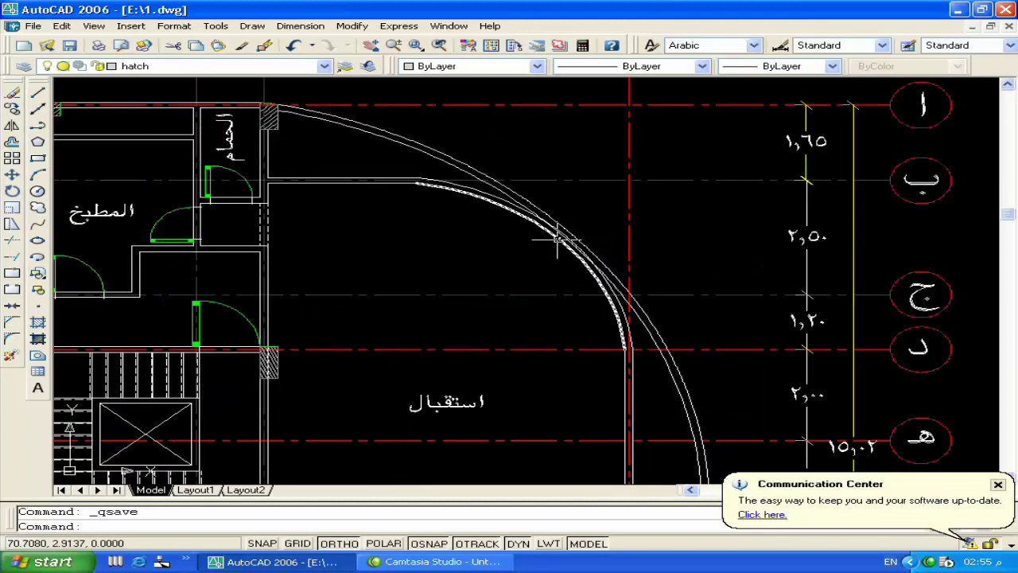
scroll(553, 254, "up", 2)
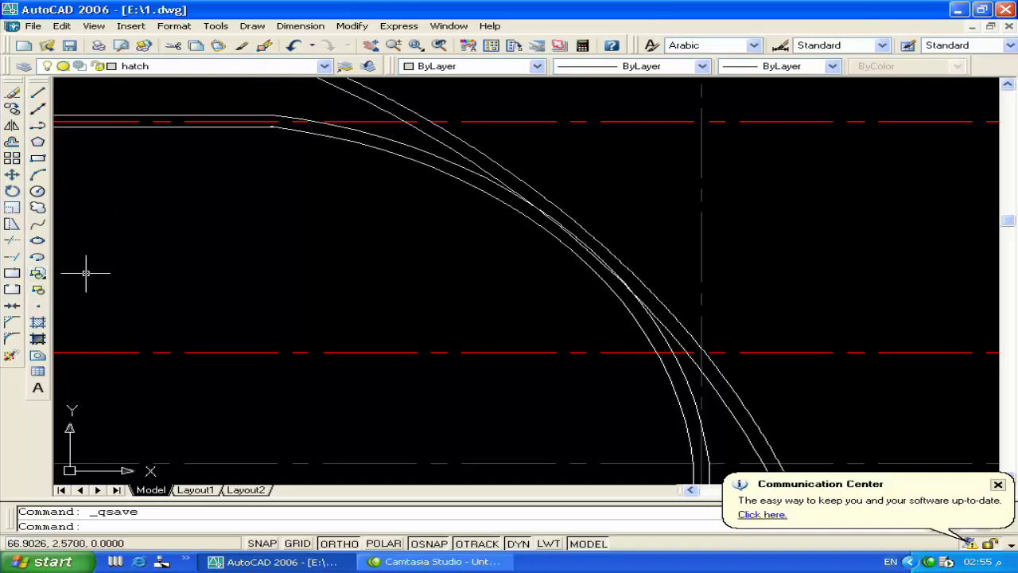
scroll(518, 270, "down", 2)
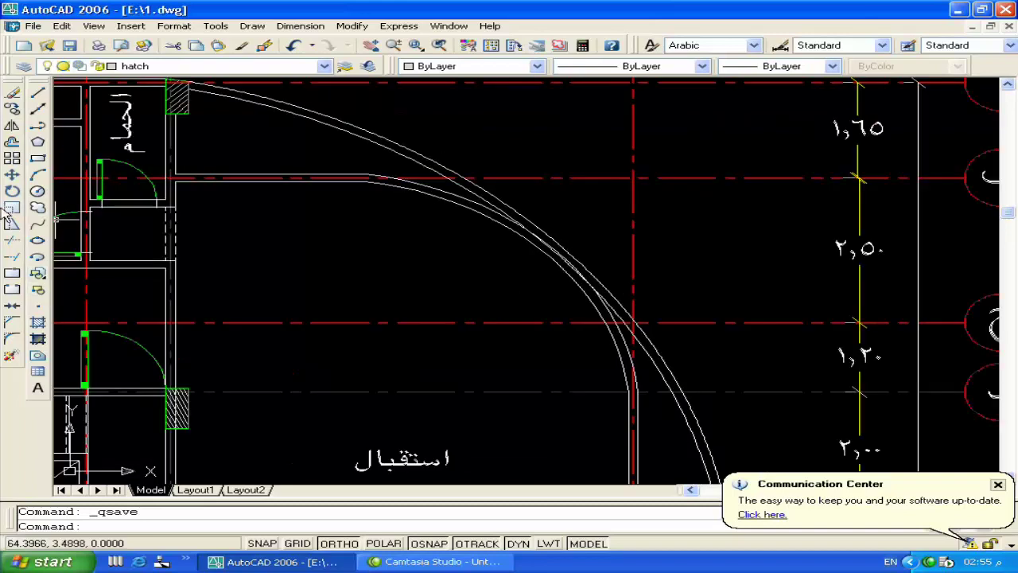
Draw a circle of radius 0.3 inside the reception room.
left_click(38, 191)
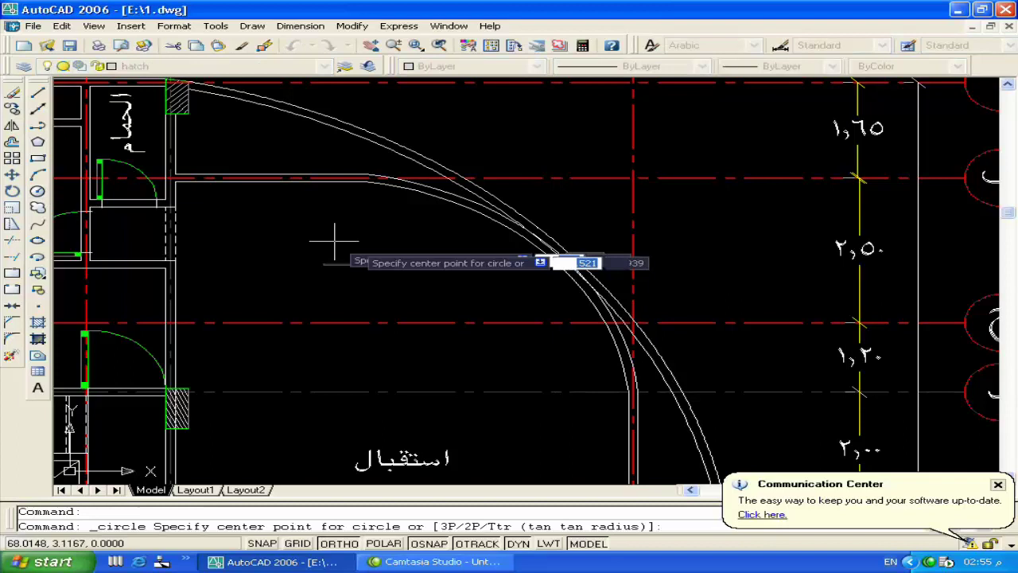
left_click(413, 264)
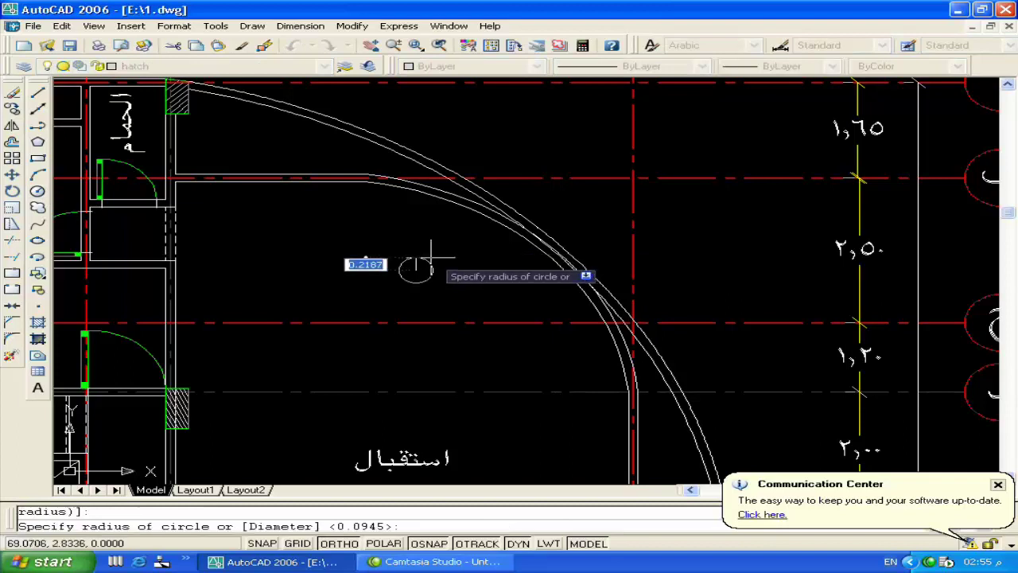
type(".3")
key("Return")
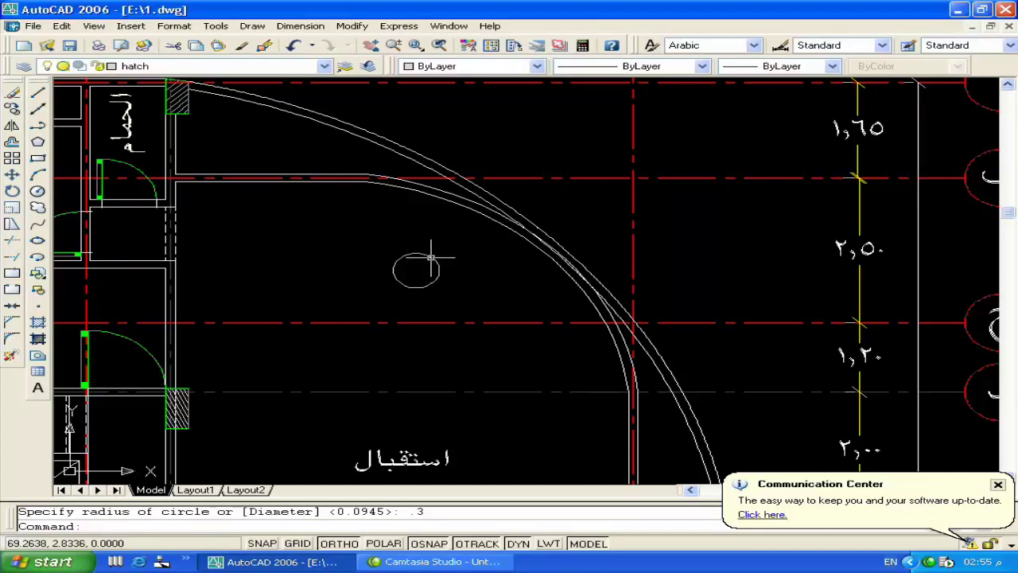
Move the circle onto the curved reception wall.
type("m")
key("Return")
left_click(454, 248)
left_click(435, 272)
key("Return")
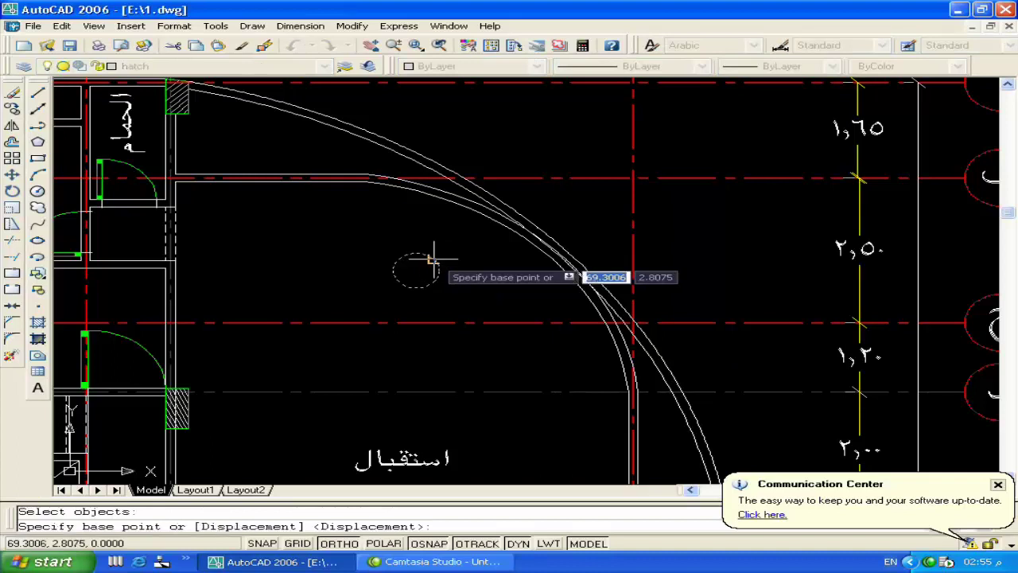
left_click(434, 259)
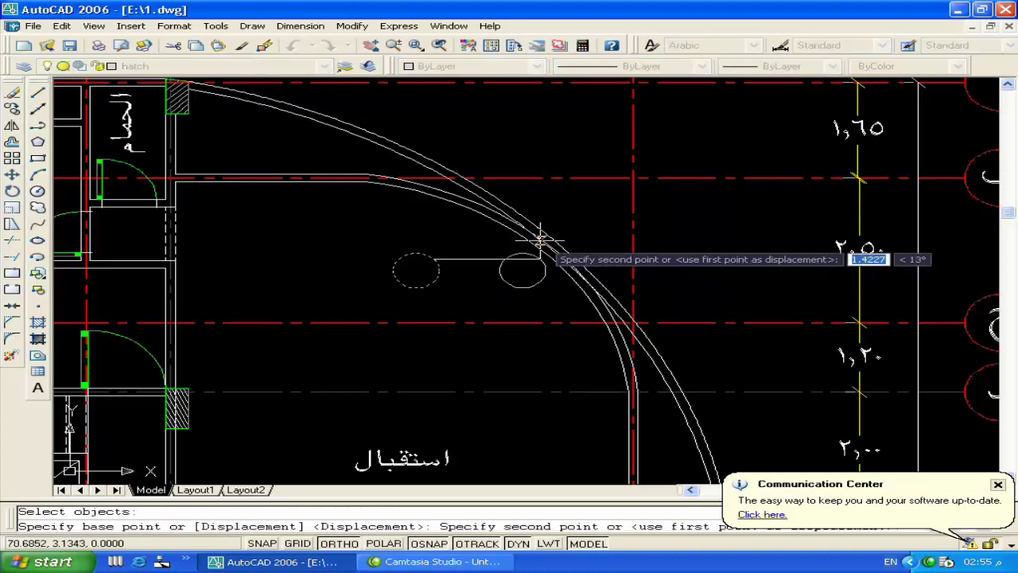
left_click(540, 238)
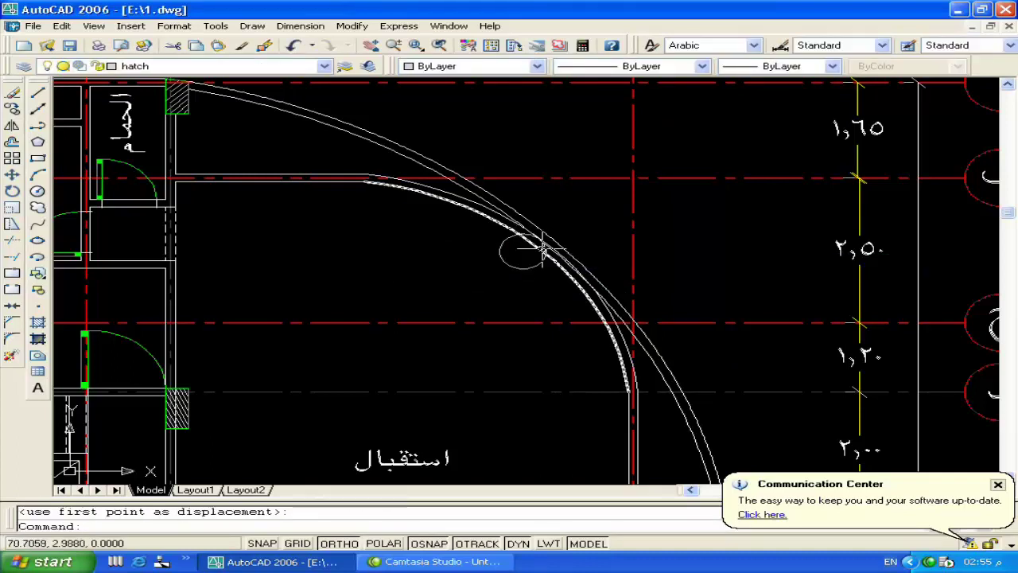
Move the circle again so it sits exactly on the wall arc.
scroll(542, 249, "up", 2)
key("Return")
left_click(492, 305)
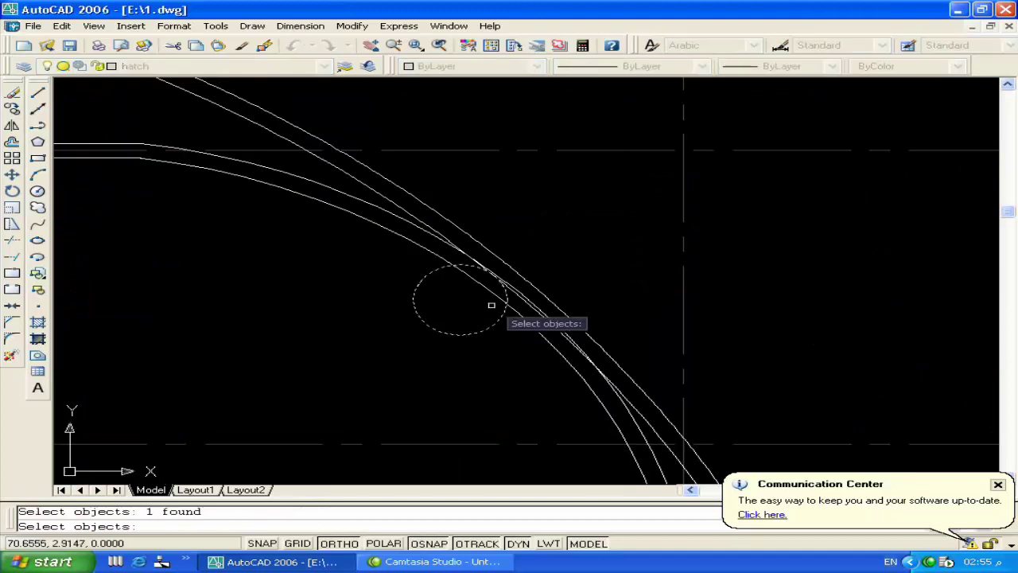
key("Return")
left_click(495, 273)
left_click(513, 263)
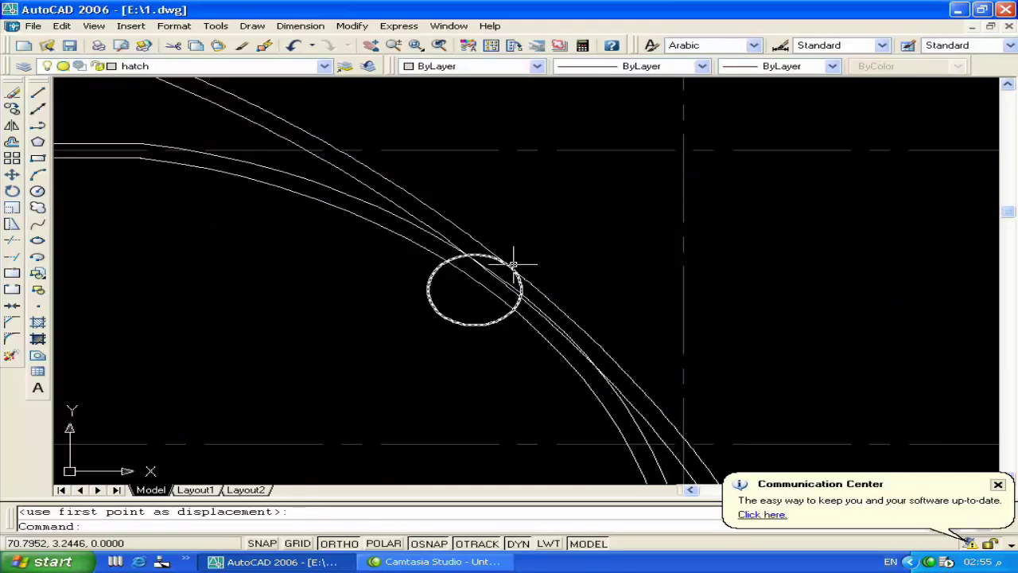
Trim the curved wall line inside the column circle.
double_click(513, 263)
scroll(509, 258, "up", 5)
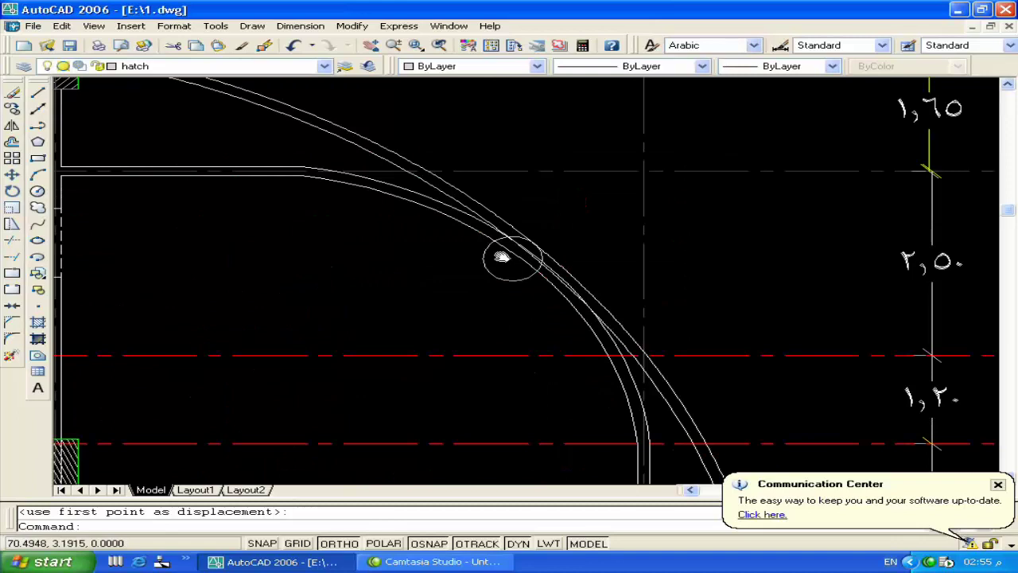
middle_click_drag(501, 256, 518, 253)
scroll(518, 253, "up", 2)
type("tr")
key("Return")
key("Return")
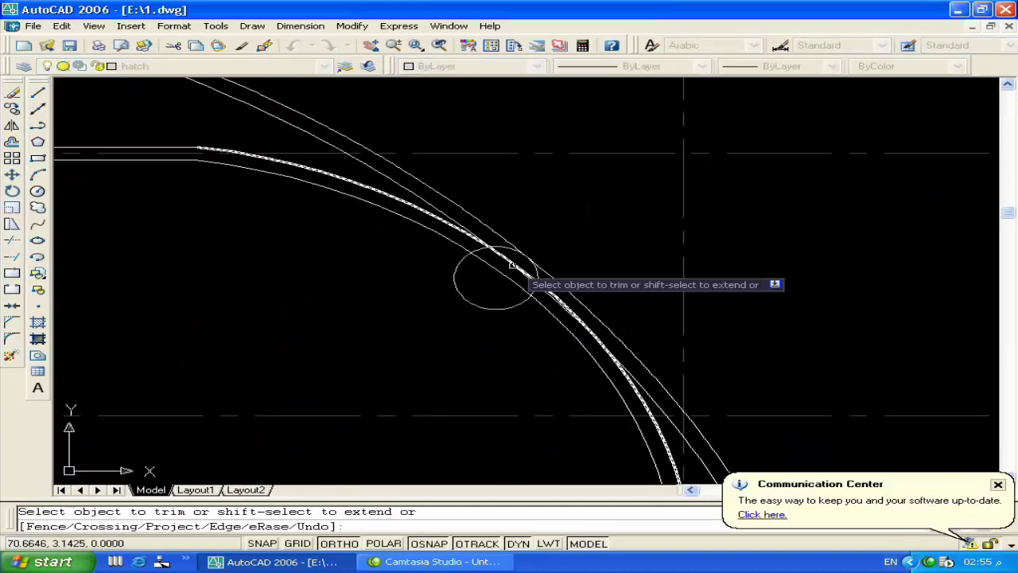
left_click(512, 264)
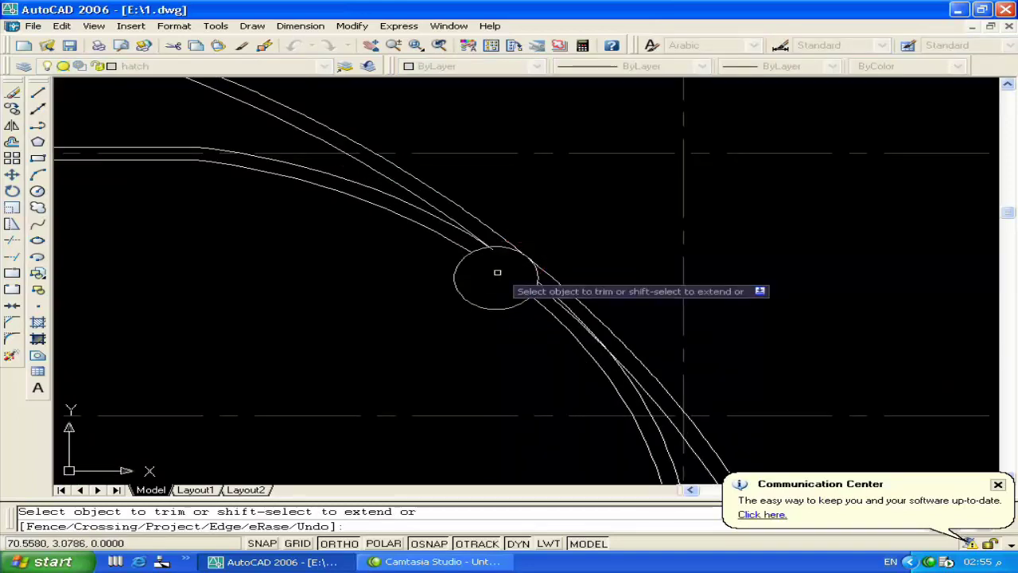
scroll(498, 272, "up", 2)
key("Return")
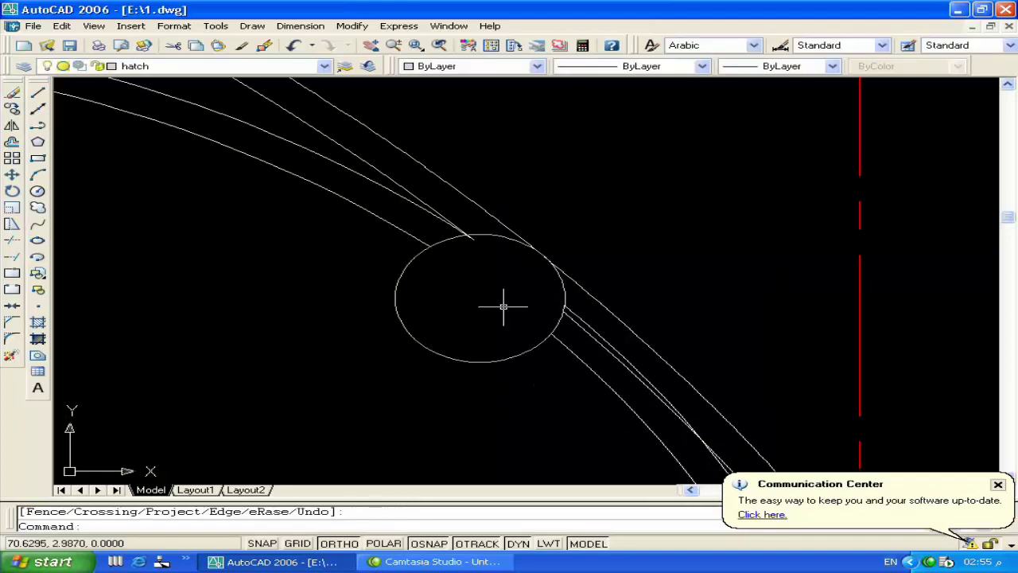
type("h")
key("Return")
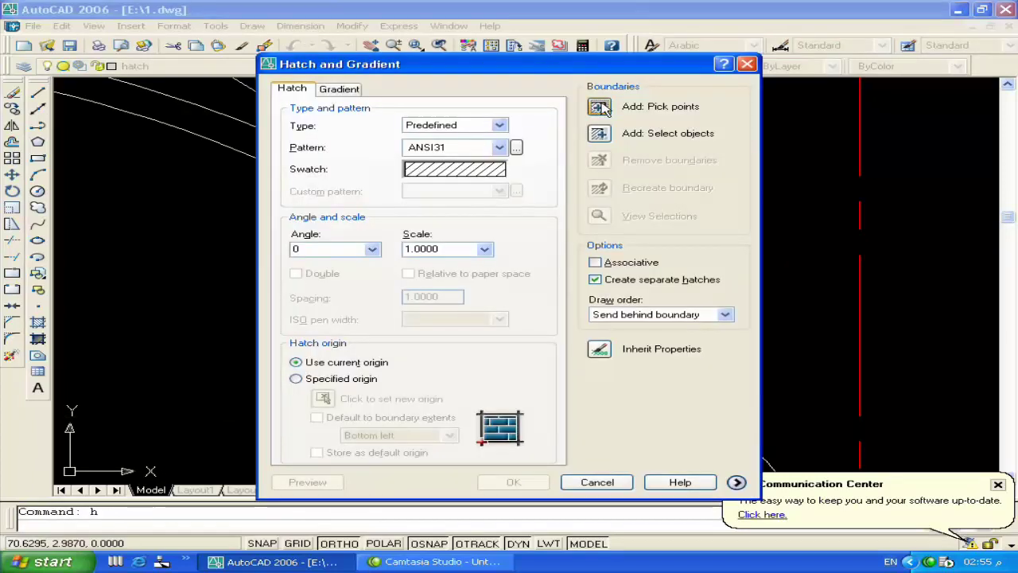
Fill the inside of the round column circle with ANSI31 diagonal hatching, adjusting the scale.
left_click(604, 109)
left_click(432, 295)
key("Return")
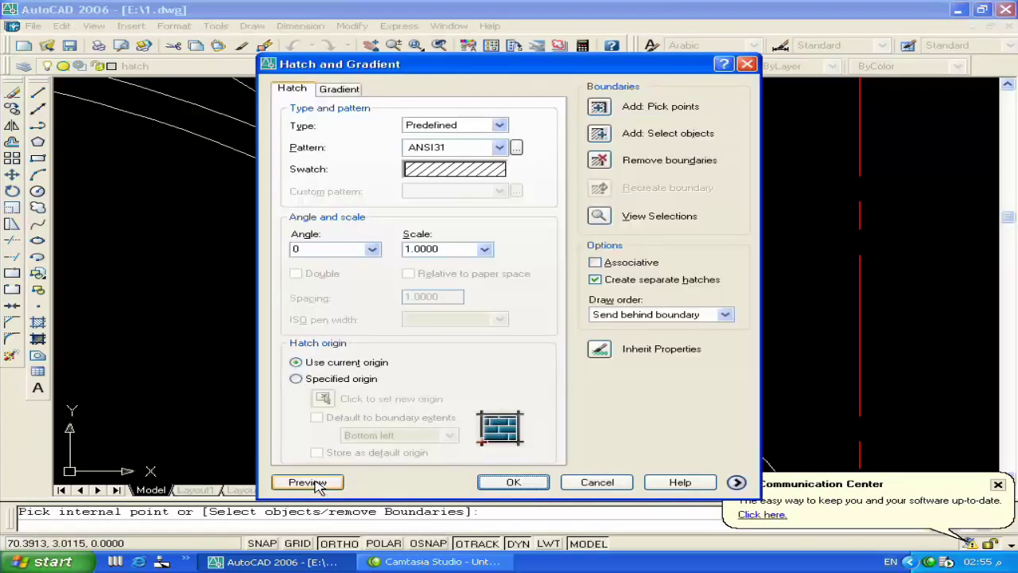
left_click(308, 482)
left_click(449, 329)
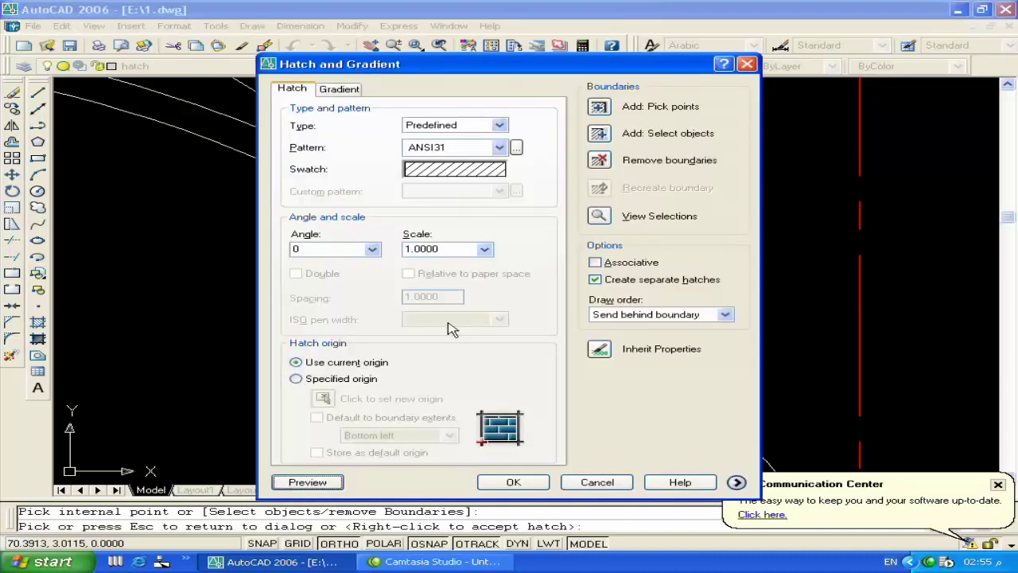
left_click(484, 250)
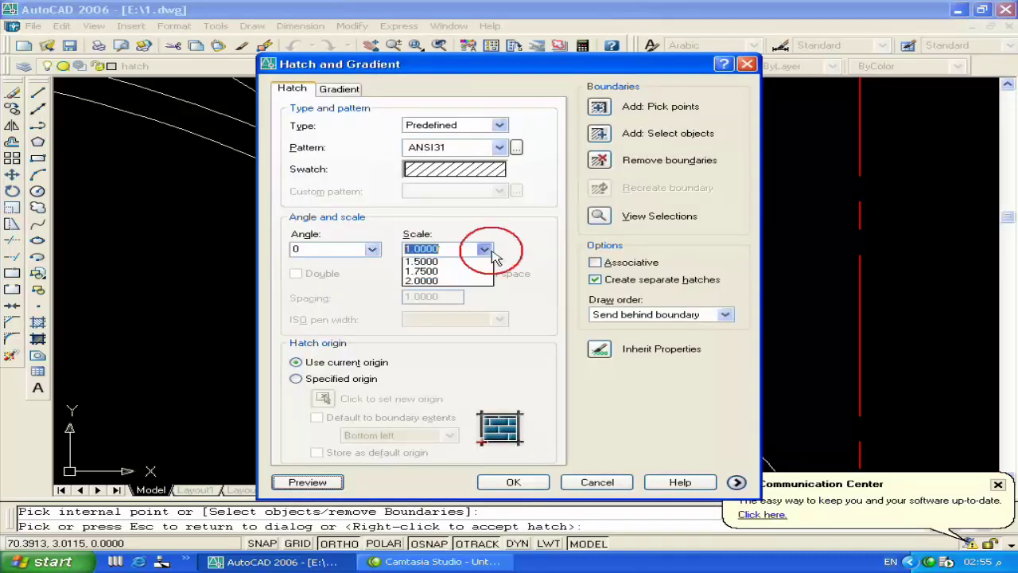
left_click(428, 274)
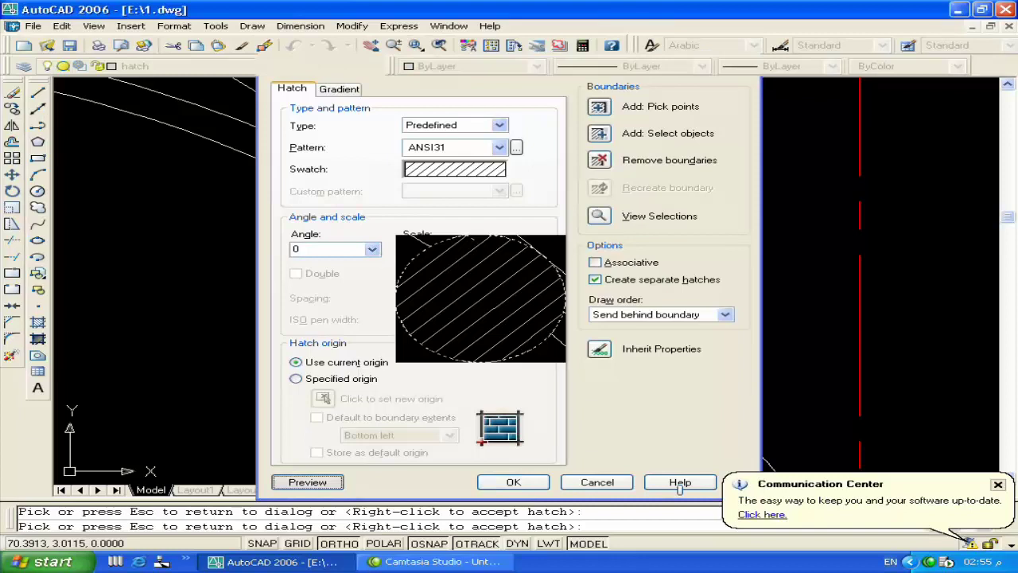
left_click(513, 482)
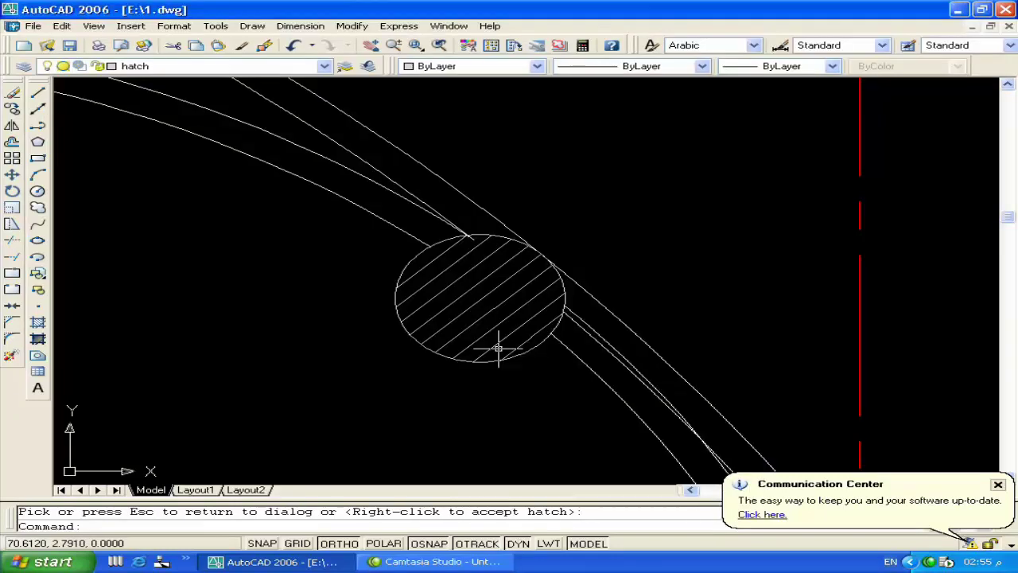
scroll(496, 347, "down", 3)
middle_click_drag(497, 347, 585, 325)
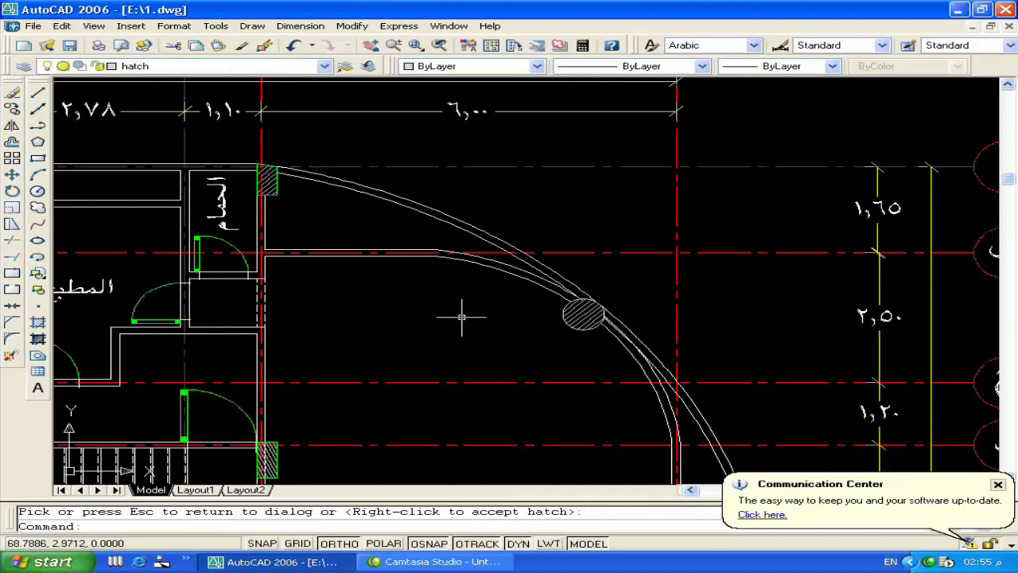
Bring the floor plan and round column into view, cancelling a started copy.
scroll(533, 230, "down", 3)
mouse_move(545, 233)
middle_mouse_down()
mouse_move(549, 285)
mouse_move(522, 327)
middle_mouse_up()
scroll(549, 284, "up", 5)
scroll(522, 327, "up", 3)
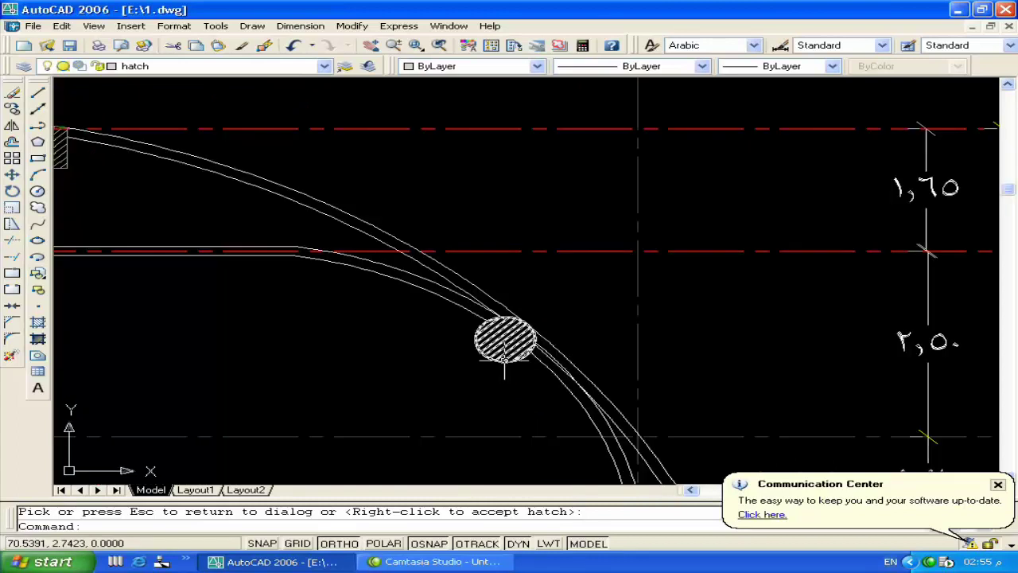
scroll(509, 340, "up", 2)
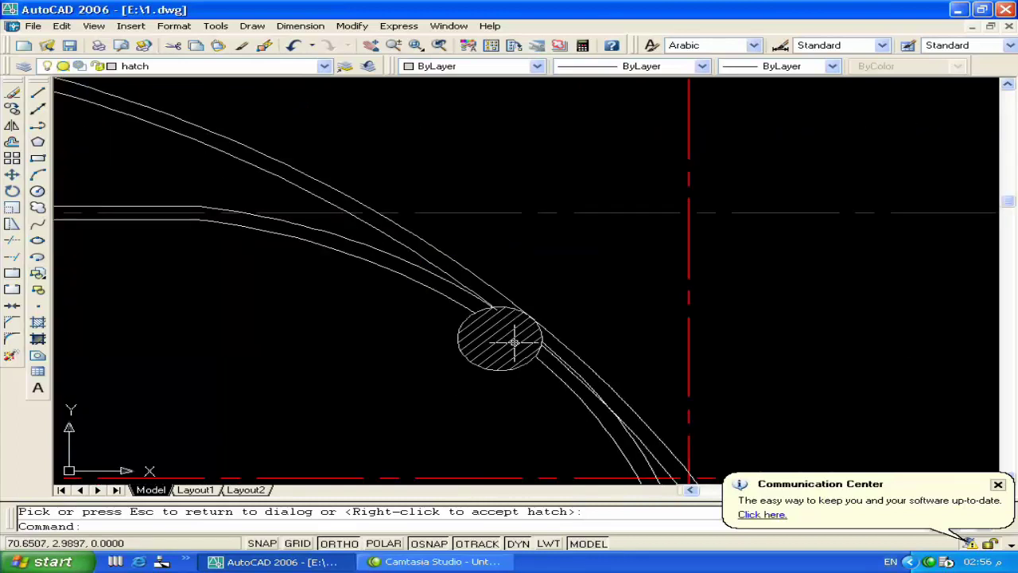
type("cp")
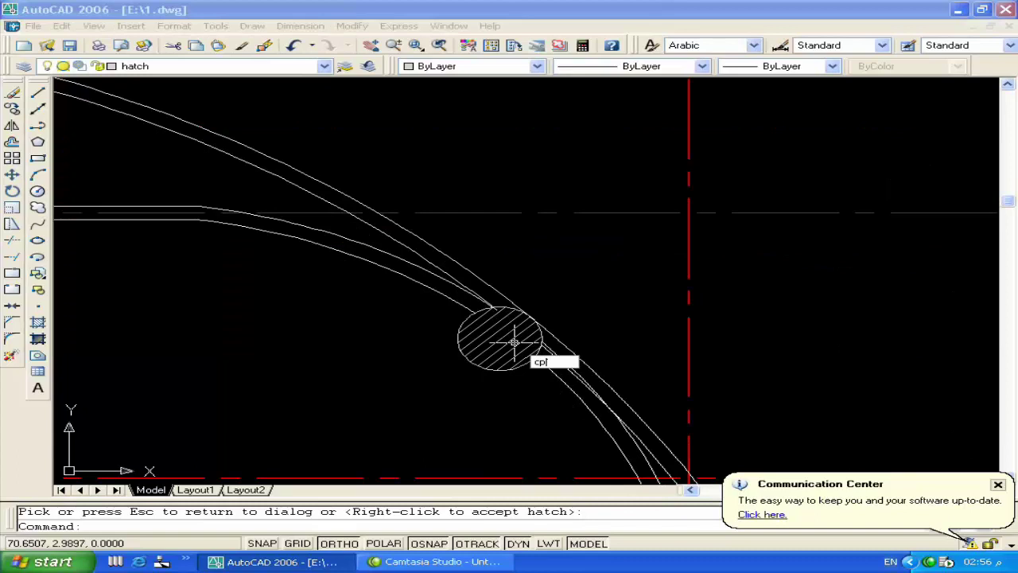
key("Return")
key("Escape")
Draw a horizontal line starting from the round column's centre using a Center snap.
type("l")
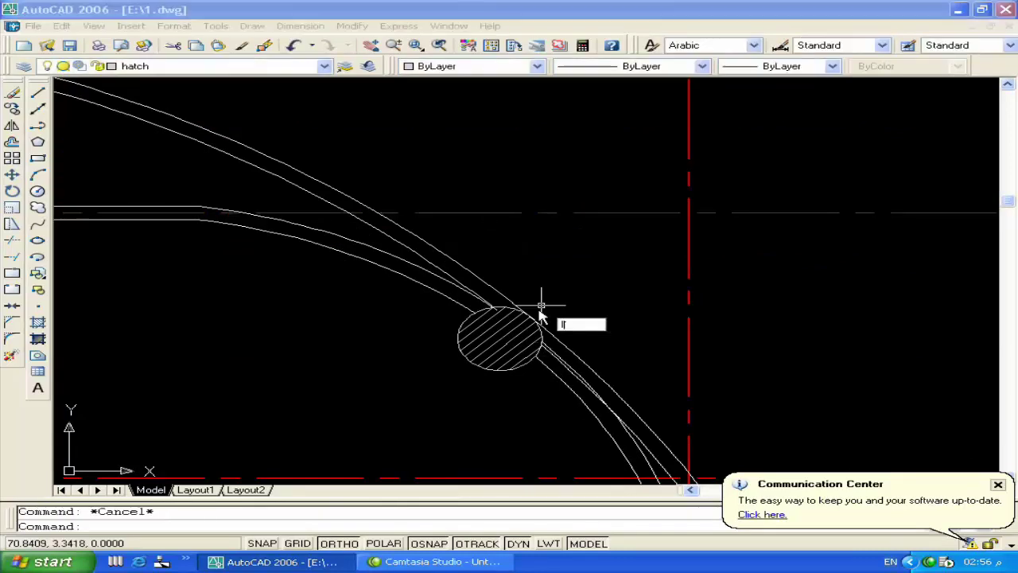
key("Return")
scroll(506, 338, "down", 5)
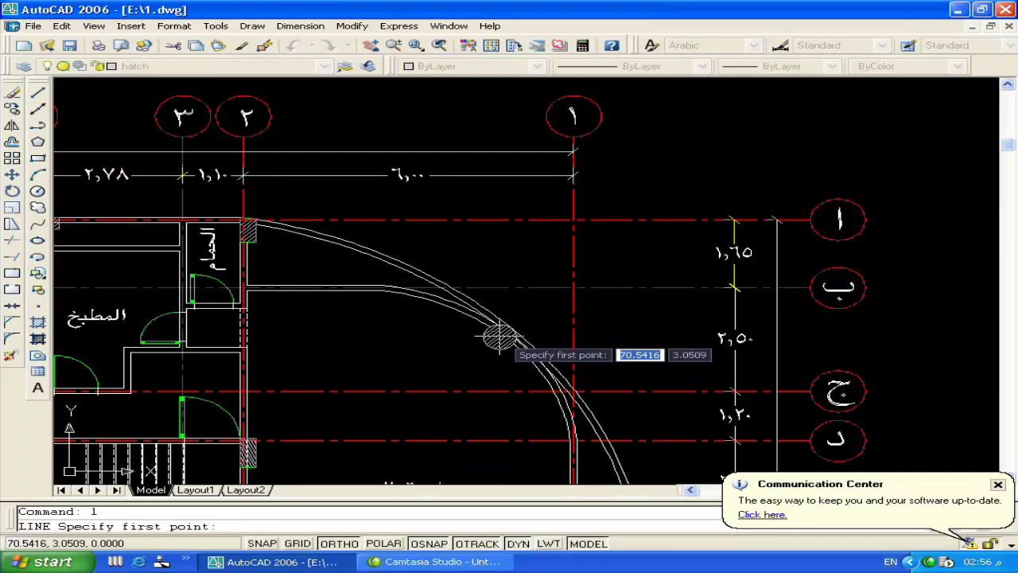
scroll(500, 338, "down", 2)
scroll(500, 338, "up", 3)
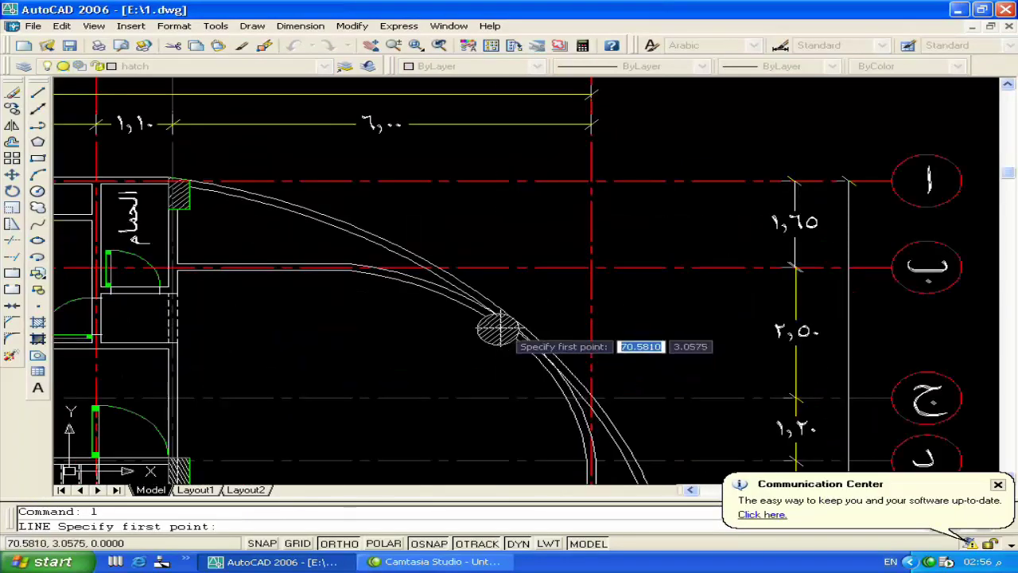
right_click(500, 328, "shift")
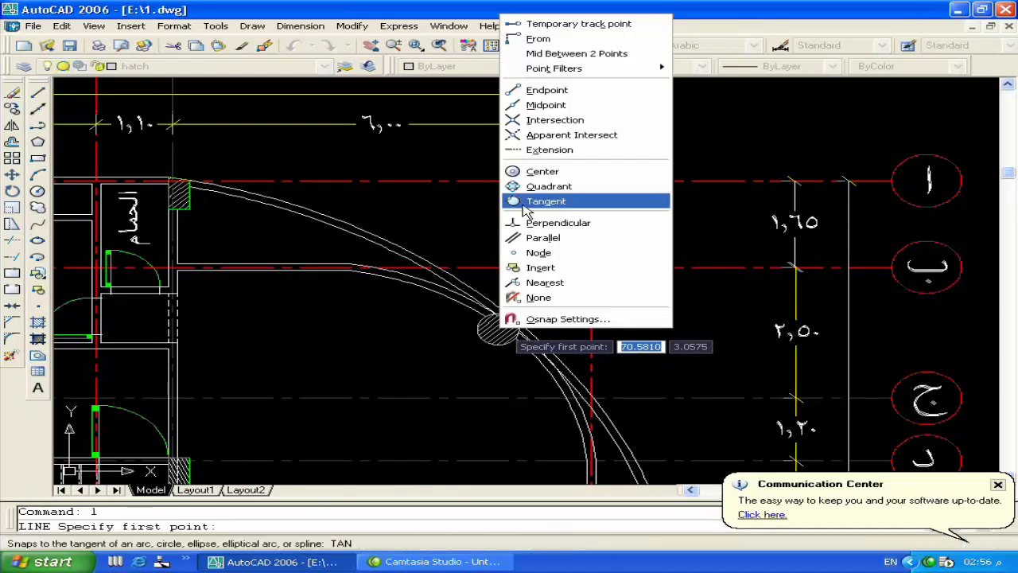
left_click(543, 171)
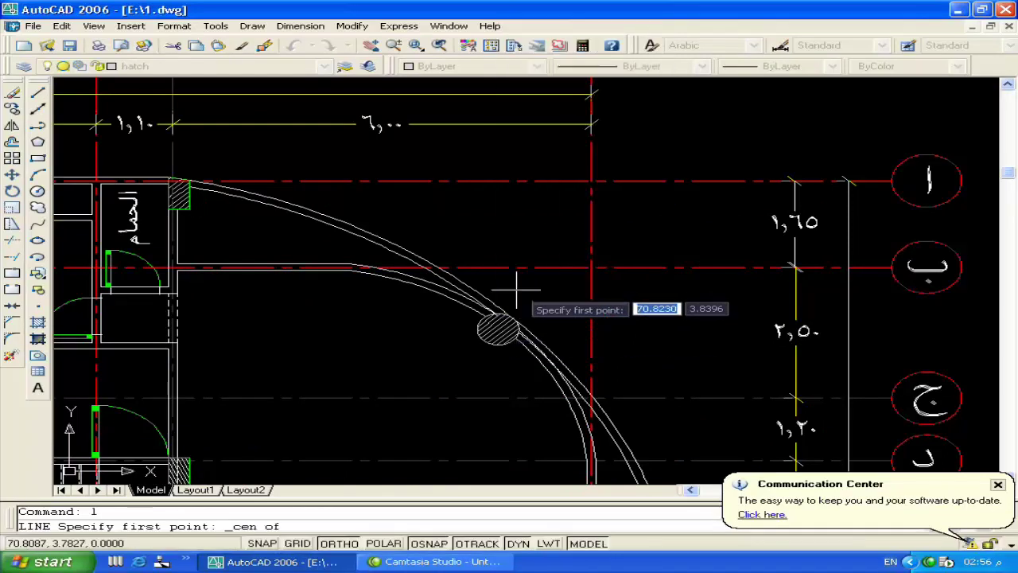
left_click(499, 327)
key("Escape")
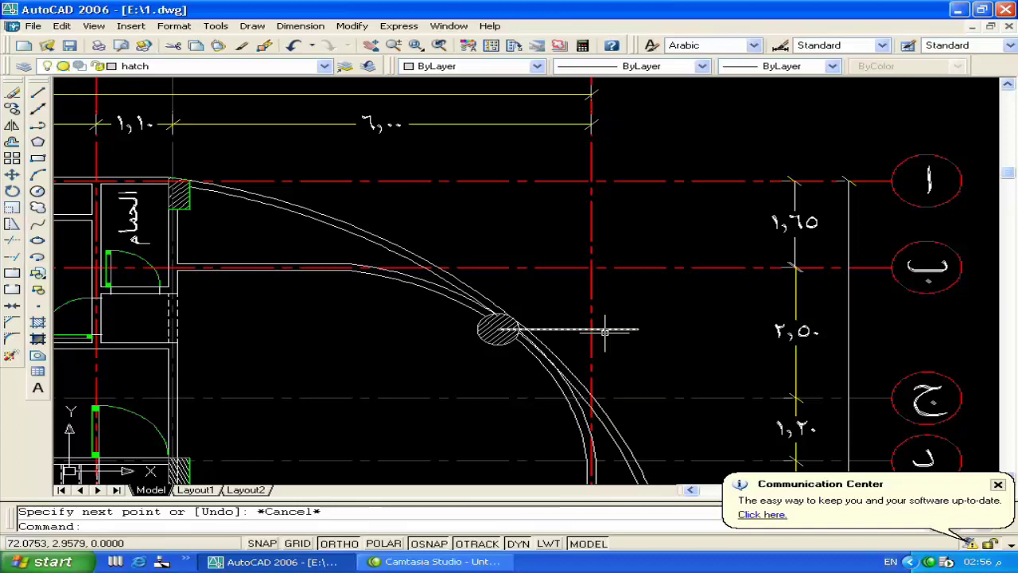
scroll(605, 328, "up", 3)
Copy the vertical axis line so it passes through the column's centre.
type("co")
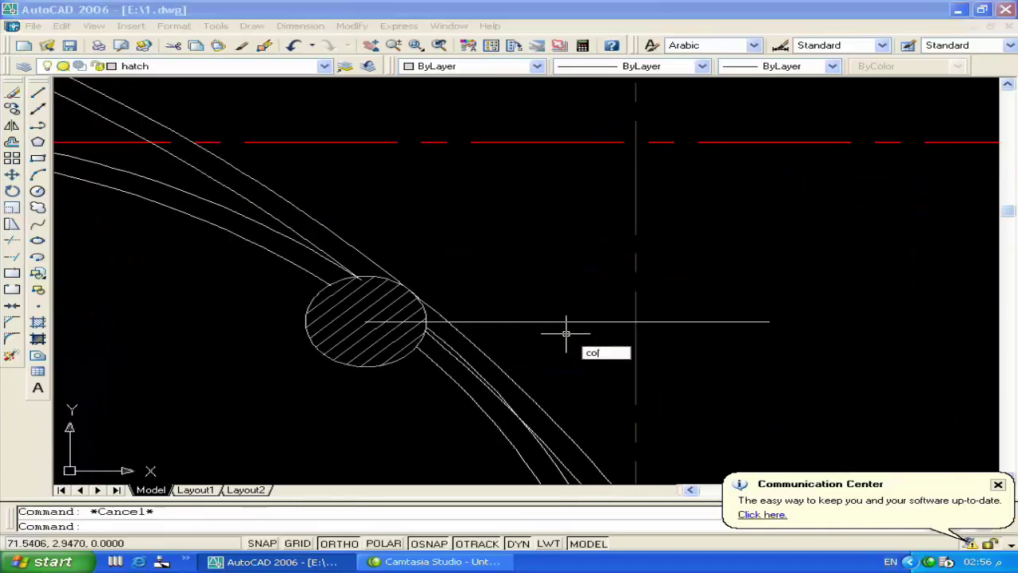
key("Return")
left_click(642, 310)
left_click(628, 286)
key("Return")
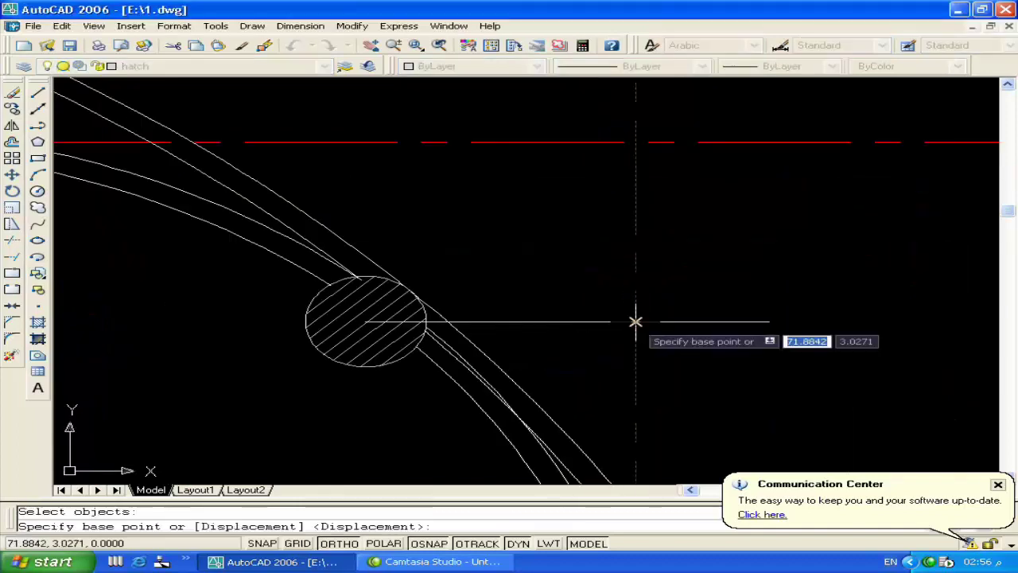
left_click(636, 322)
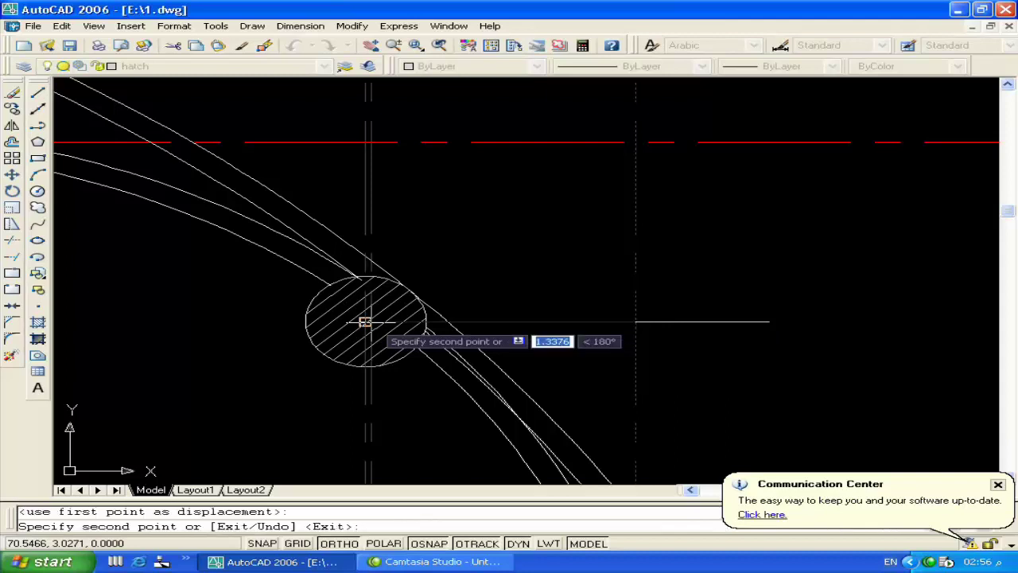
key("Return")
scroll(506, 270, "down", 5)
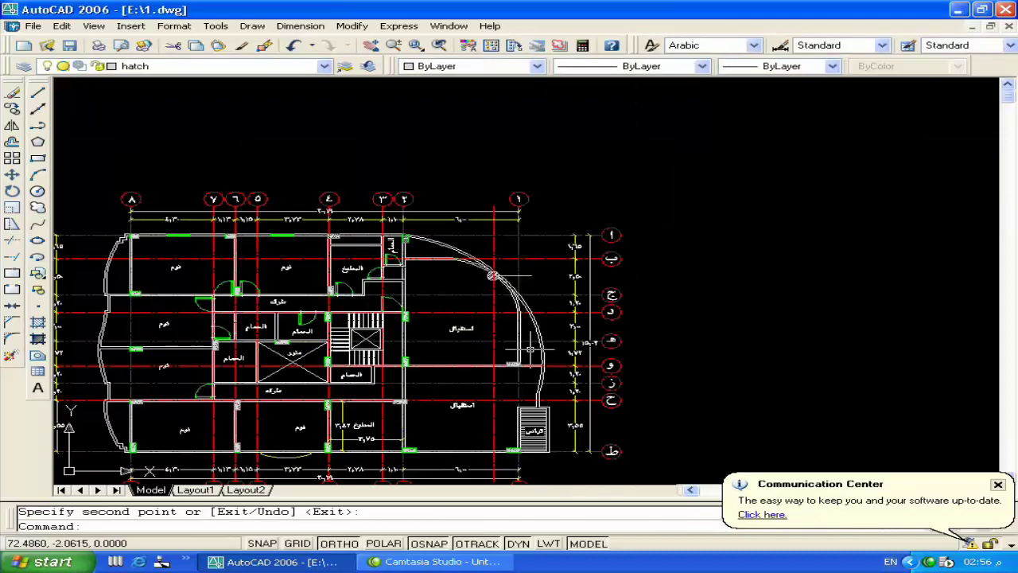
scroll(503, 223, "up", 5)
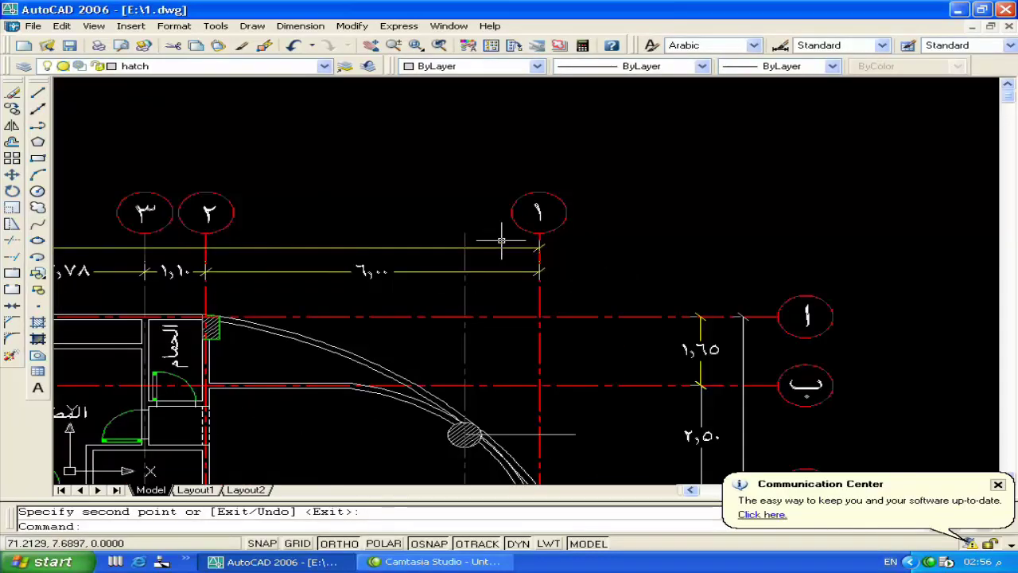
Copy grid bubble 1 to the top end of the new axis.
left_click_drag(496, 233, 601, 168)
type("c")
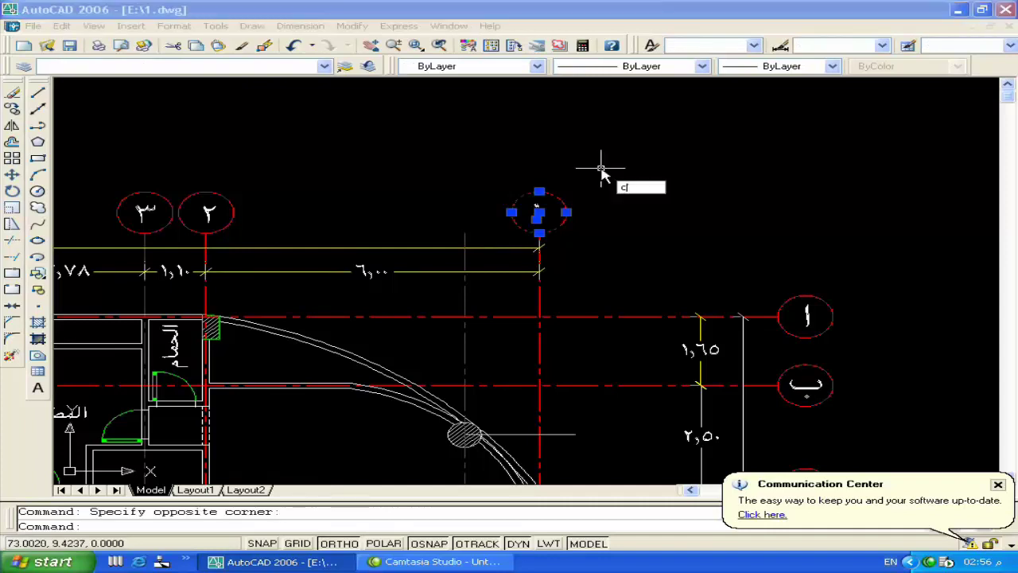
type("o")
key("Return")
left_click(539, 233)
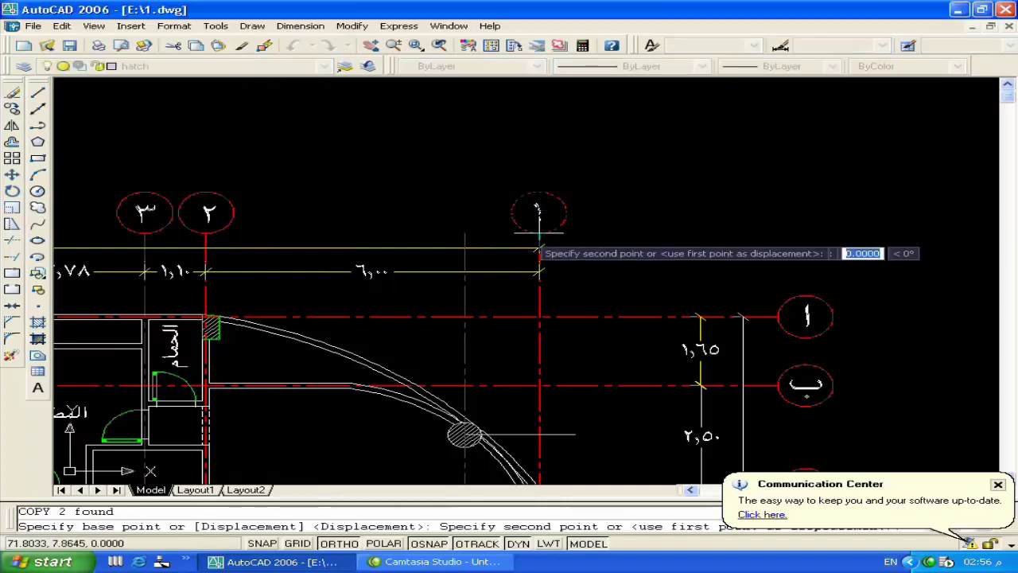
left_click(465, 233)
scroll(493, 163, "down", 4)
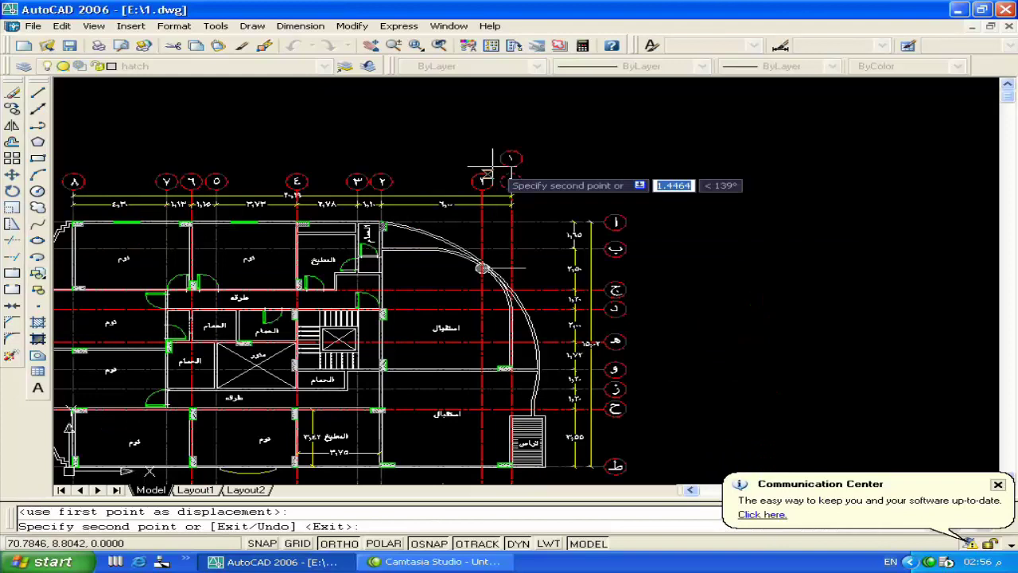
key("Return")
Copy the bottom bubble 1 to the bottom end of the new axis.
middle_click_drag(493, 318, 487, 200)
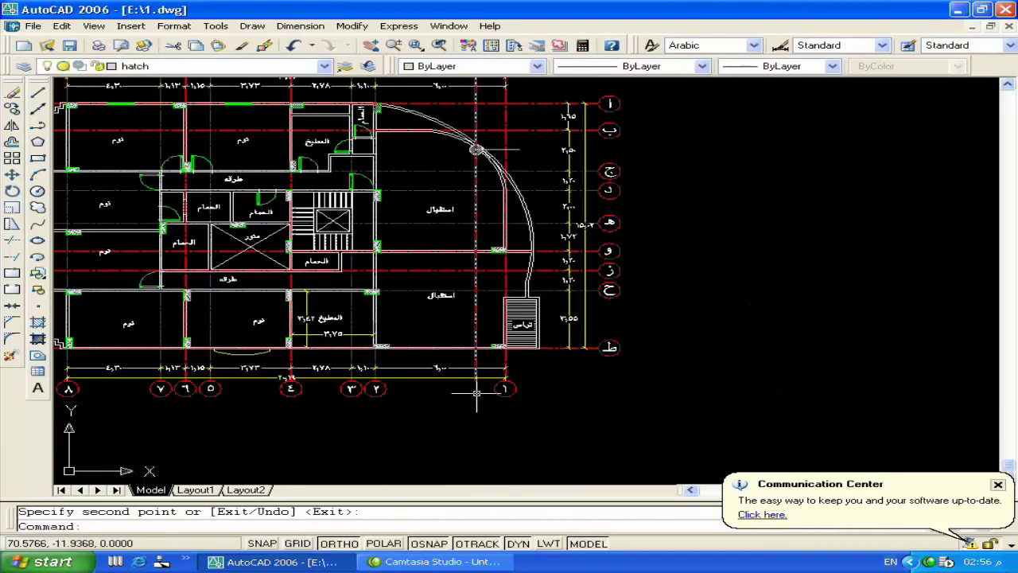
scroll(493, 409, "up", 5)
left_click(493, 410)
left_click(670, 279)
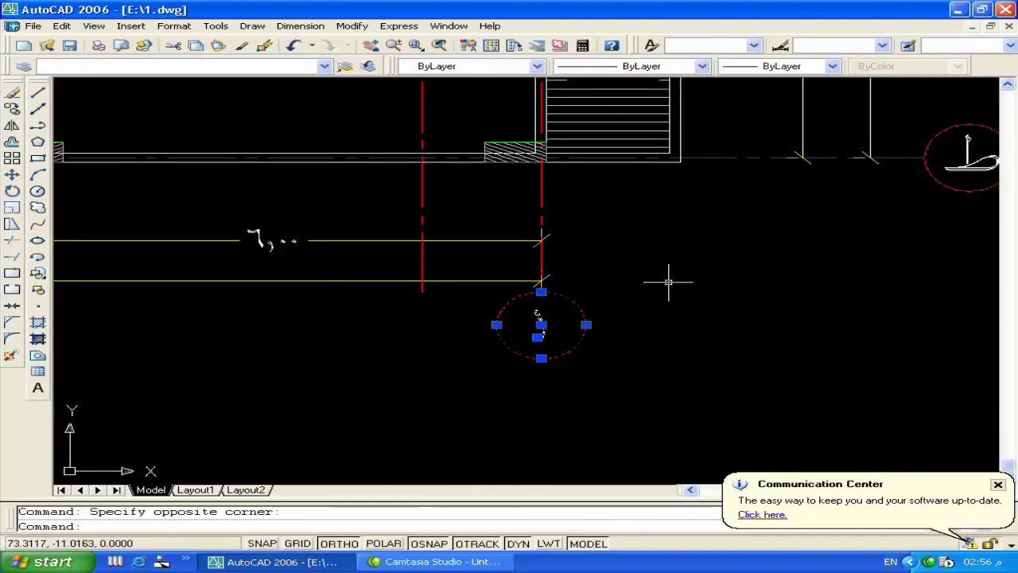
key("Return")
left_click(541, 291)
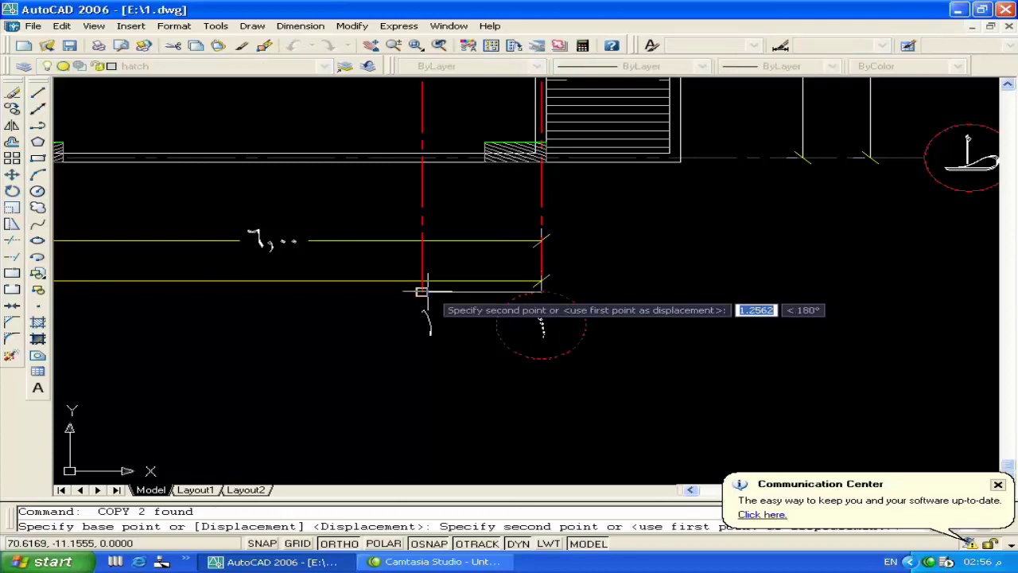
left_click(421, 290)
key("Return")
scroll(577, 293, "down", 2)
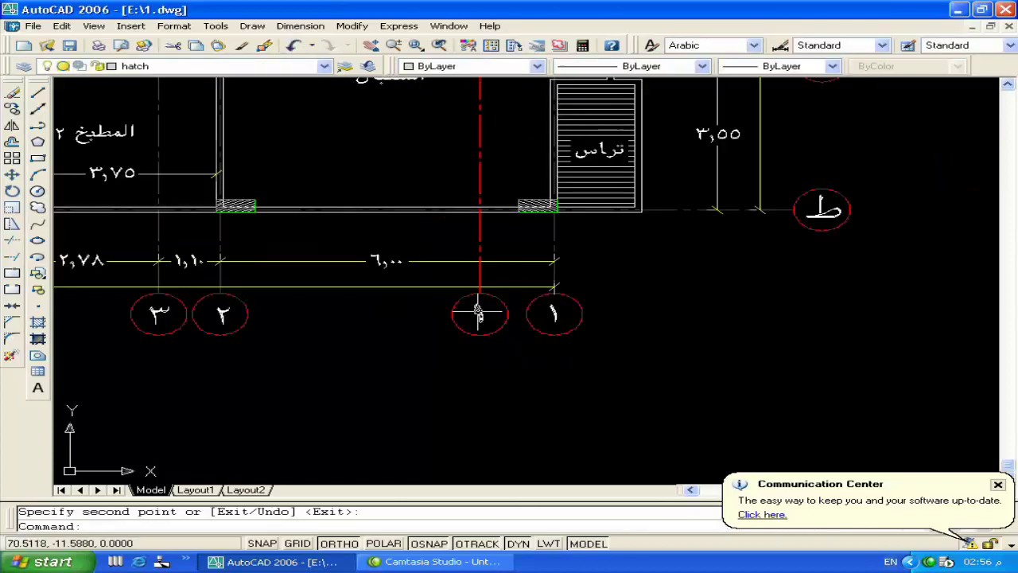
left_click(477, 316)
key("Escape")
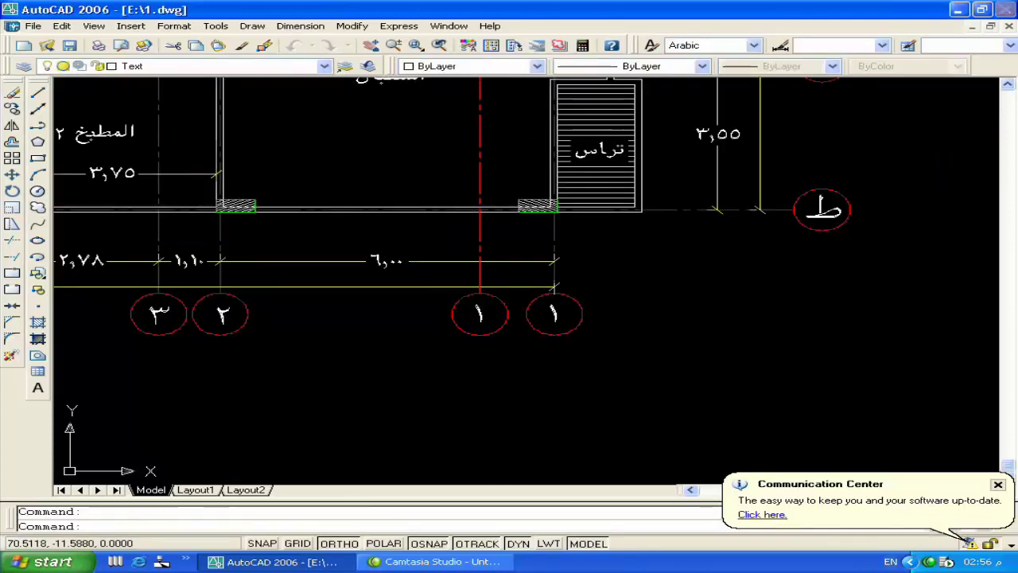
Renumber the first bottom grid bubbles to 2, 3 and 4.
type("2")
key("Return")
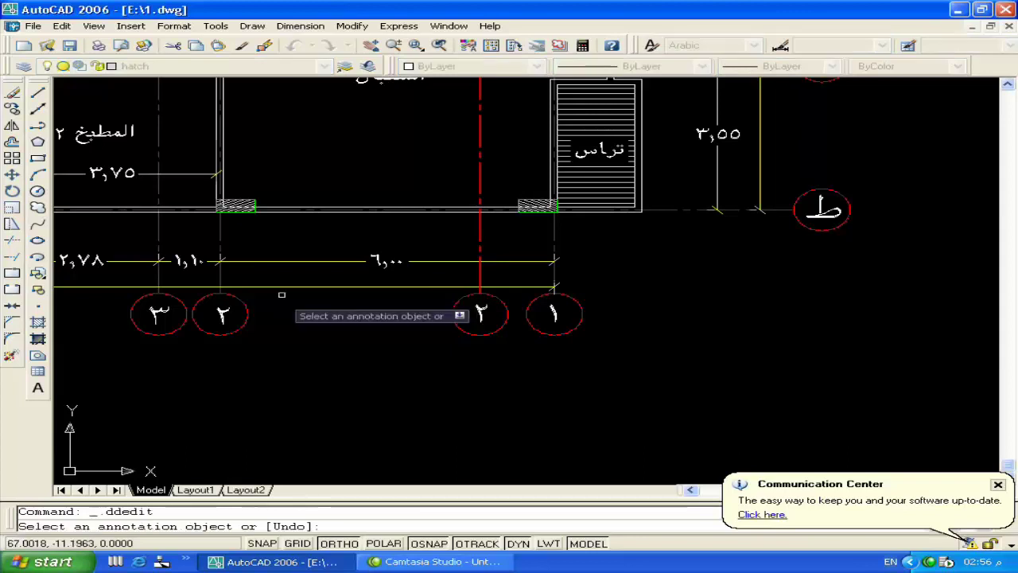
left_click(223, 314)
type("3")
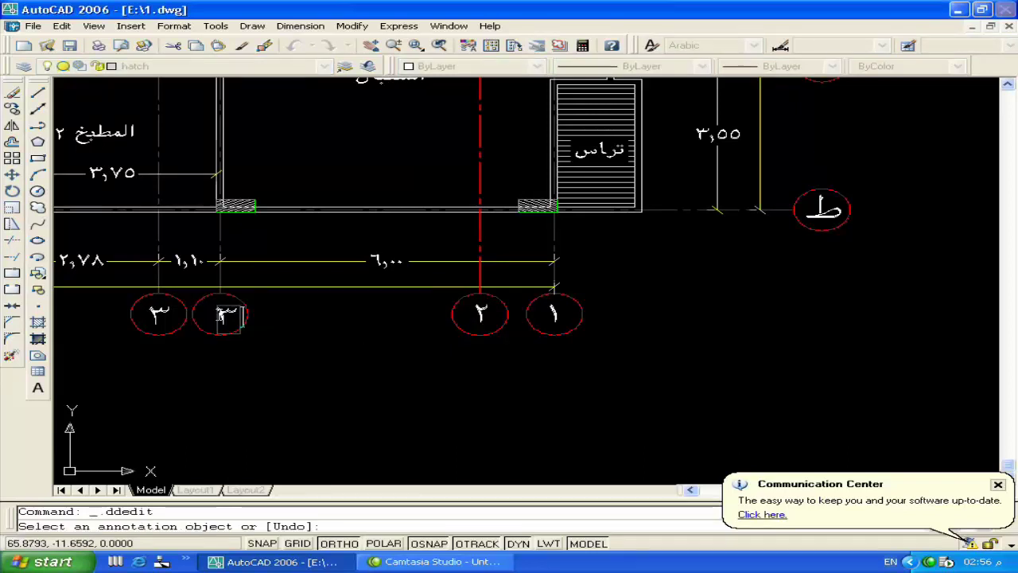
key("Return")
middle_click_drag(161, 327, 490, 327)
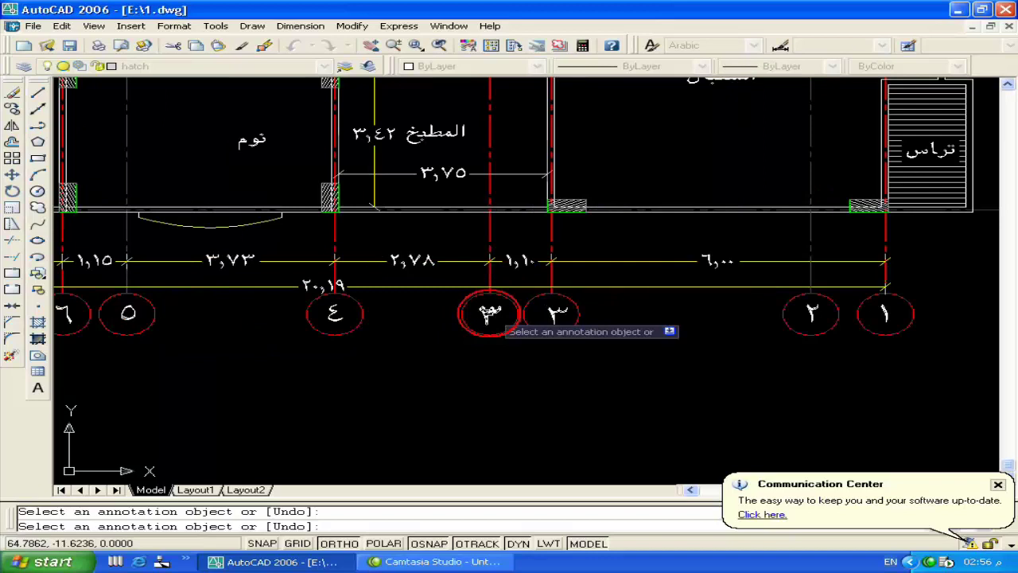
left_click(490, 316)
type("4")
key("Return")
Renumber the next bottom bubbles to 5, 6 and 7.
middle_click_drag(334, 313, 554, 318)
left_click(554, 318)
type("5")
key("Return")
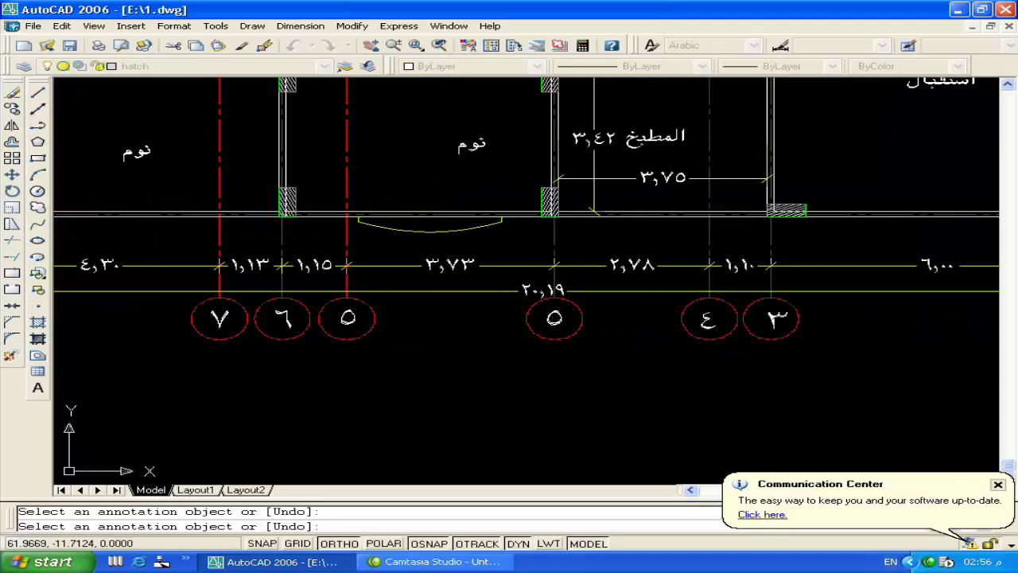
key("Escape")
double_click(347, 318)
type("6")
key("Return")
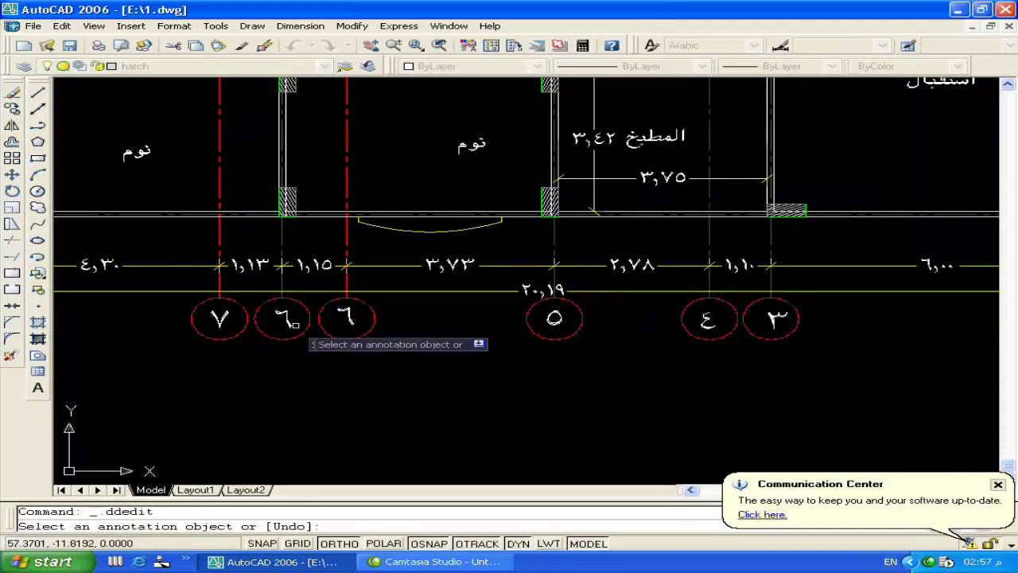
left_click(290, 321)
type("7")
key("Return")
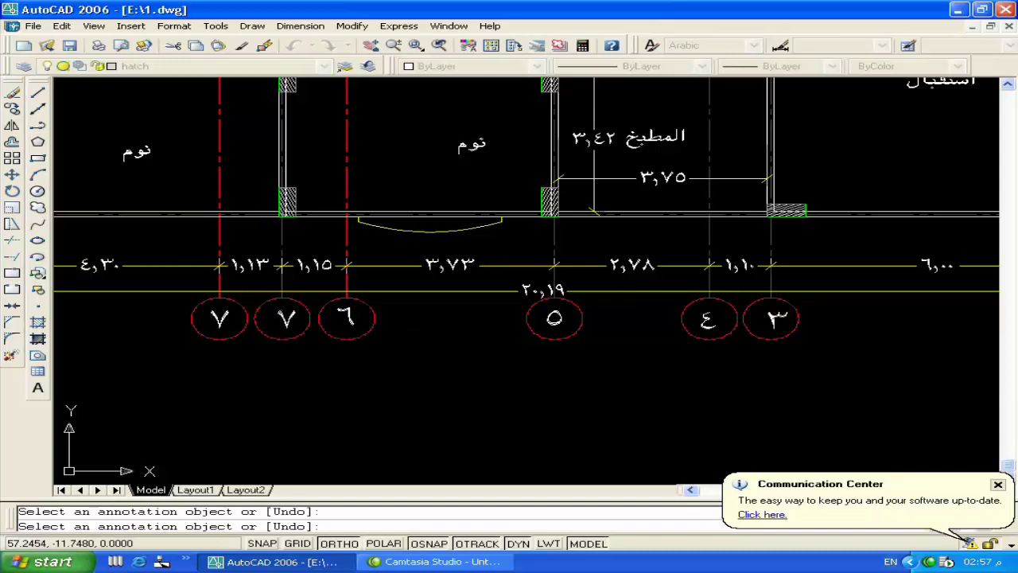
Renumber the next bubble to 8 and label the leftmost empty bubble 9.
left_click(219, 318)
type("8")
key("Return")
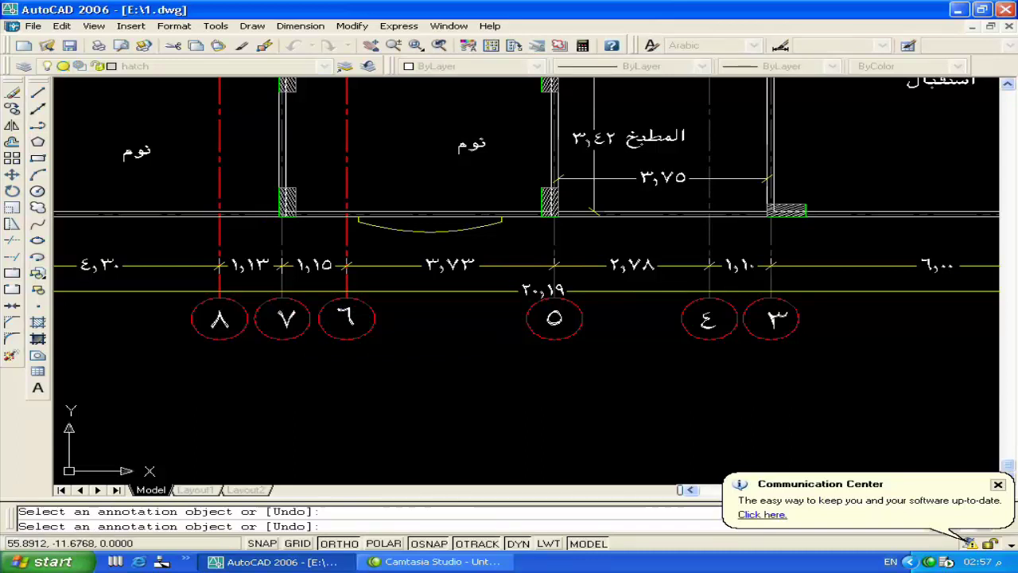
middle_click_drag(223, 326, 560, 326)
middle_click_drag(328, 327, 454, 327)
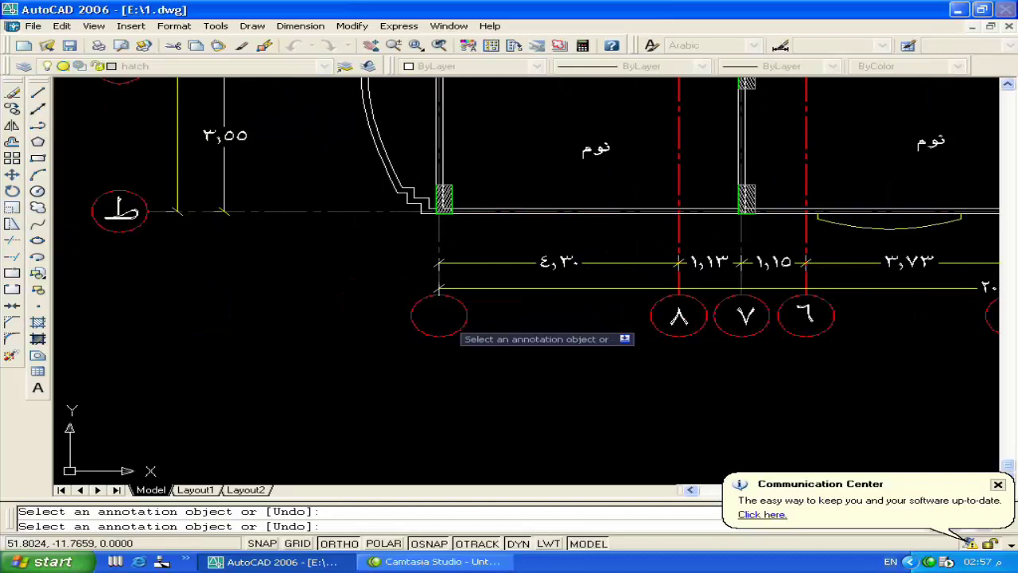
left_click(440, 317)
scroll(440, 318, "down", 10)
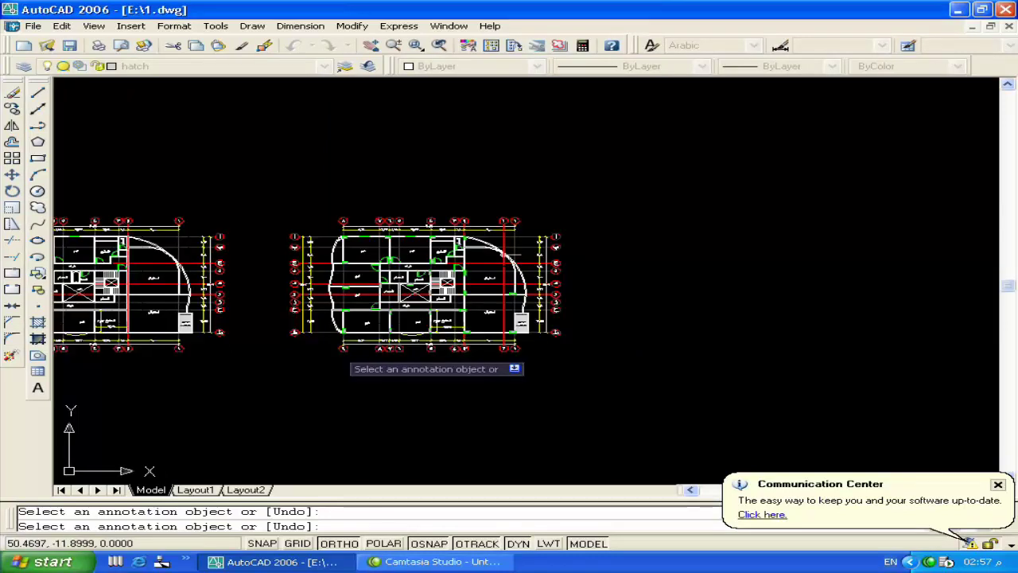
key("Return")
scroll(453, 295, "up", 3)
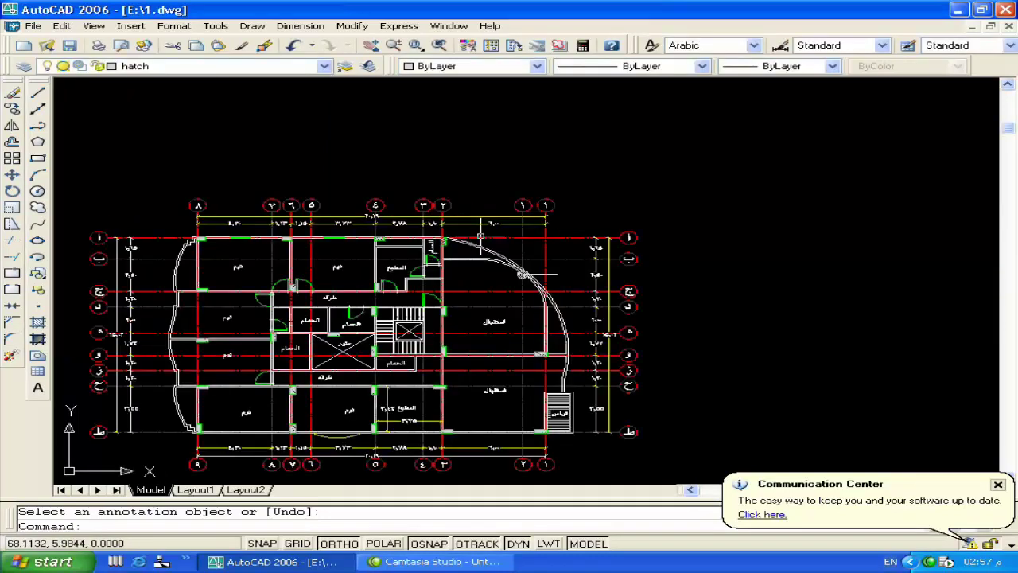
scroll(284, 192, "up", 2)
Erase the old top row of grid bubbles.
left_click(136, 197)
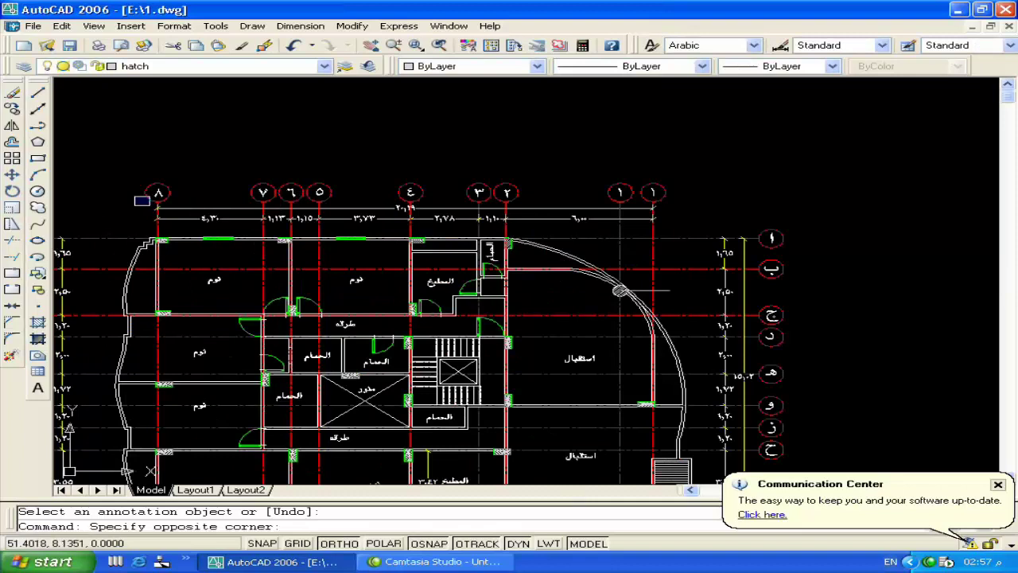
left_click(746, 159)
key("Delete")
Copy the renumbered bottom bubble row up to the top ends of the vertical axes.
middle_click_drag(590, 364, 579, 204)
left_click(121, 416)
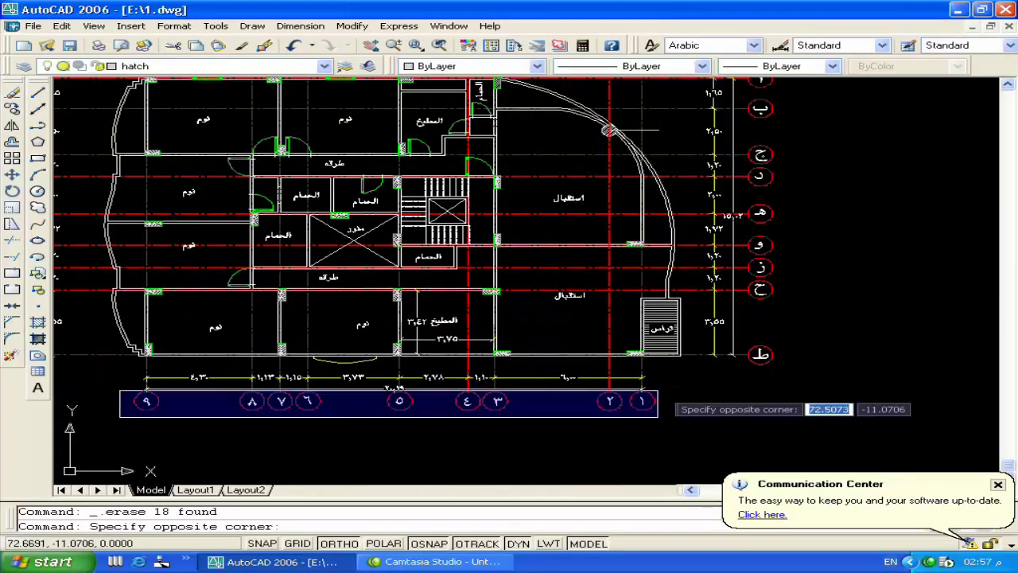
left_click(658, 390)
type("co")
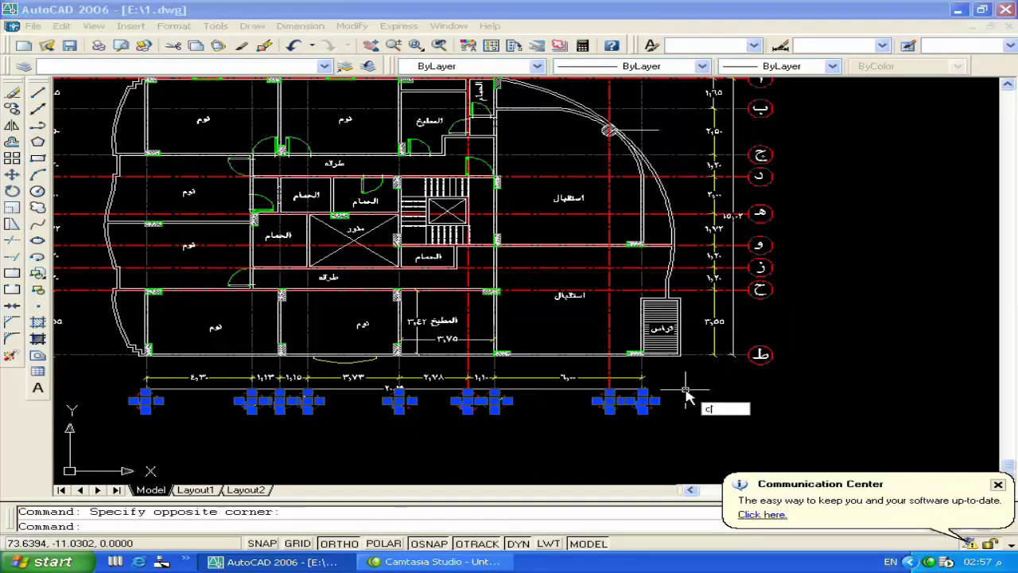
key("Return")
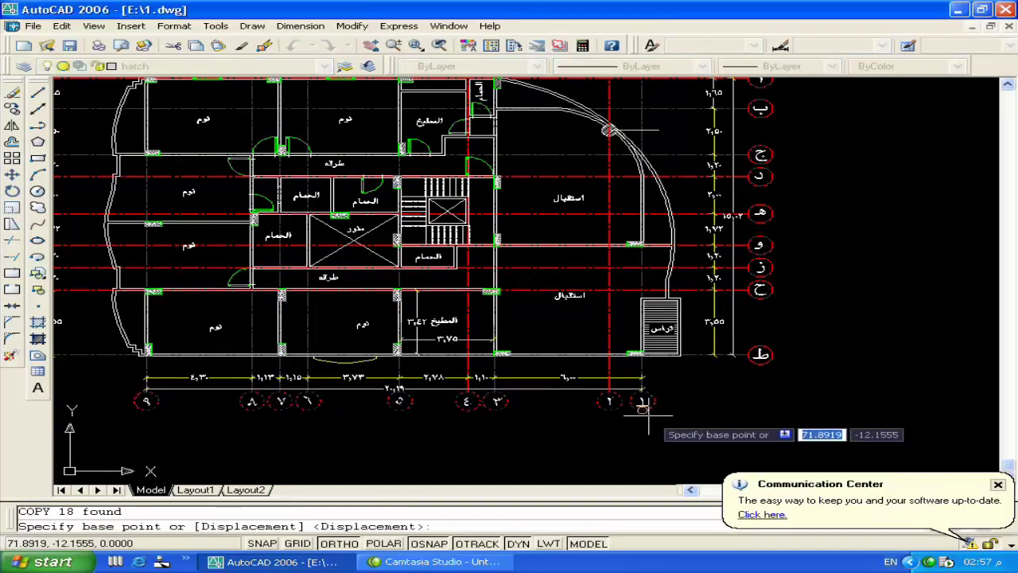
scroll(644, 411, "up", 3)
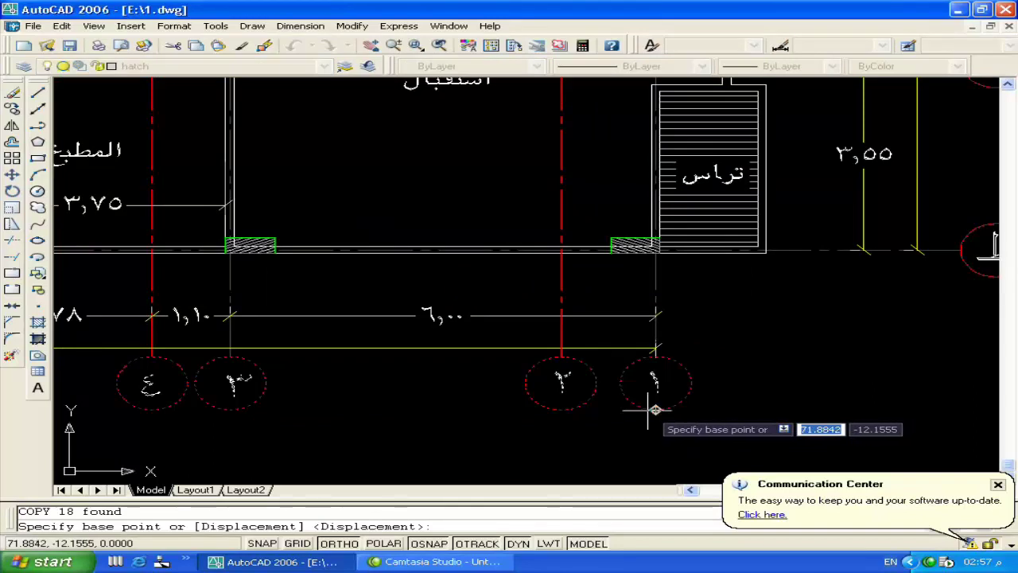
left_click(654, 410)
scroll(649, 398, "down", 5)
scroll(658, 142, "up", 5)
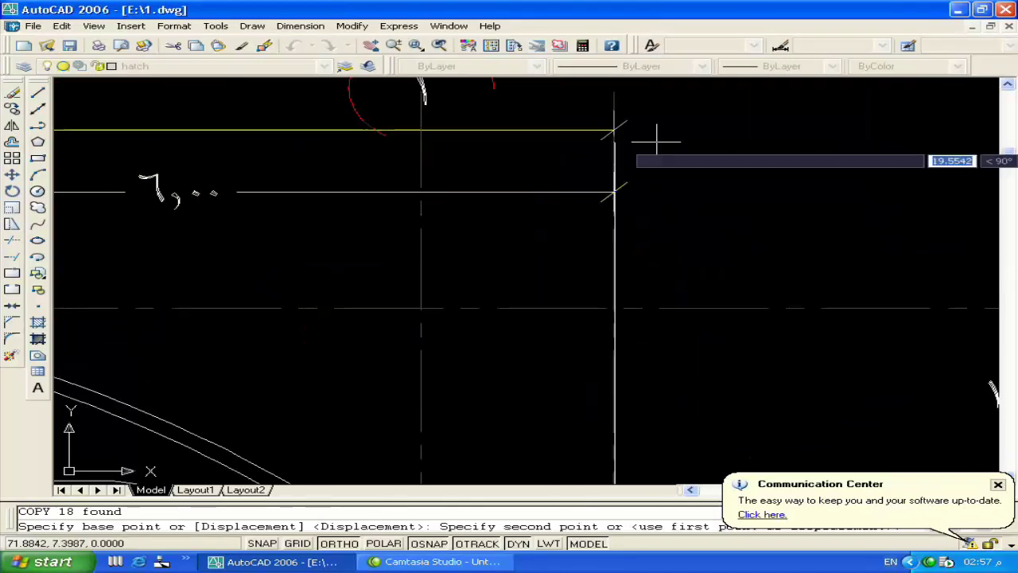
left_click(609, 172)
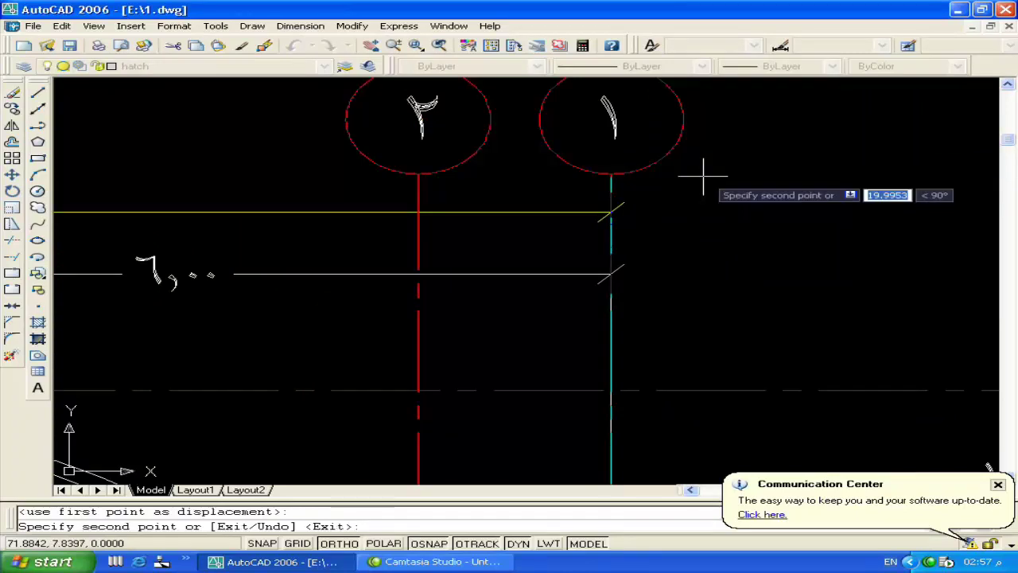
key("Escape")
scroll(732, 171, "down", 5)
scroll(708, 206, "down", 3)
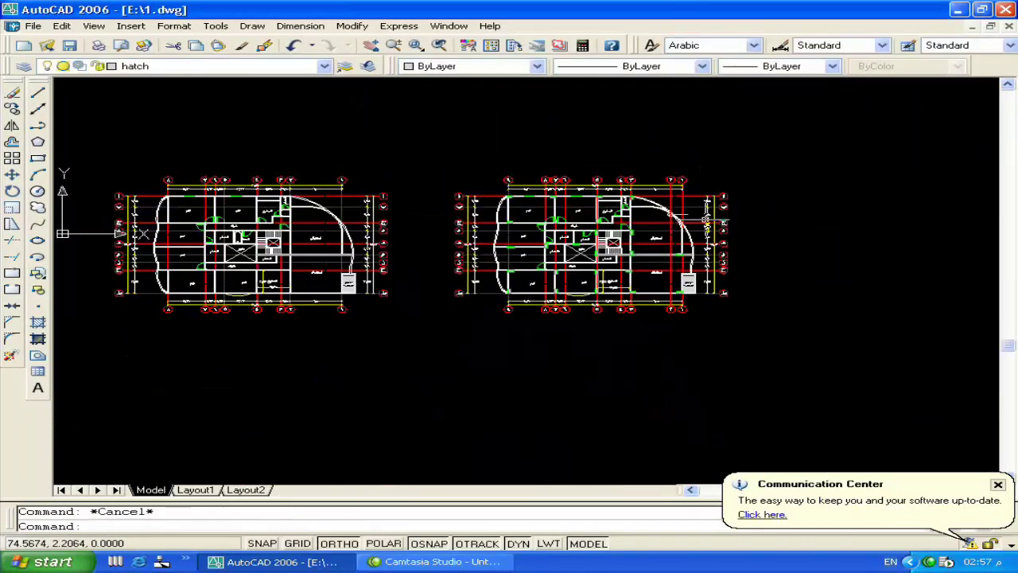
scroll(621, 203, "up", 5)
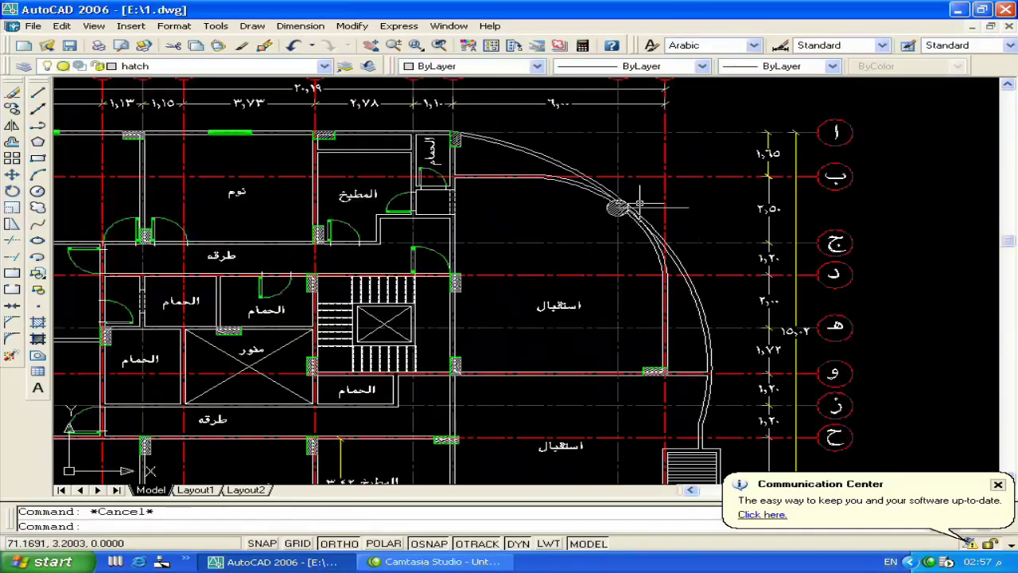
Erase the short line beside the round column.
scroll(639, 205, "up", 5)
left_click(665, 216)
key("Delete")
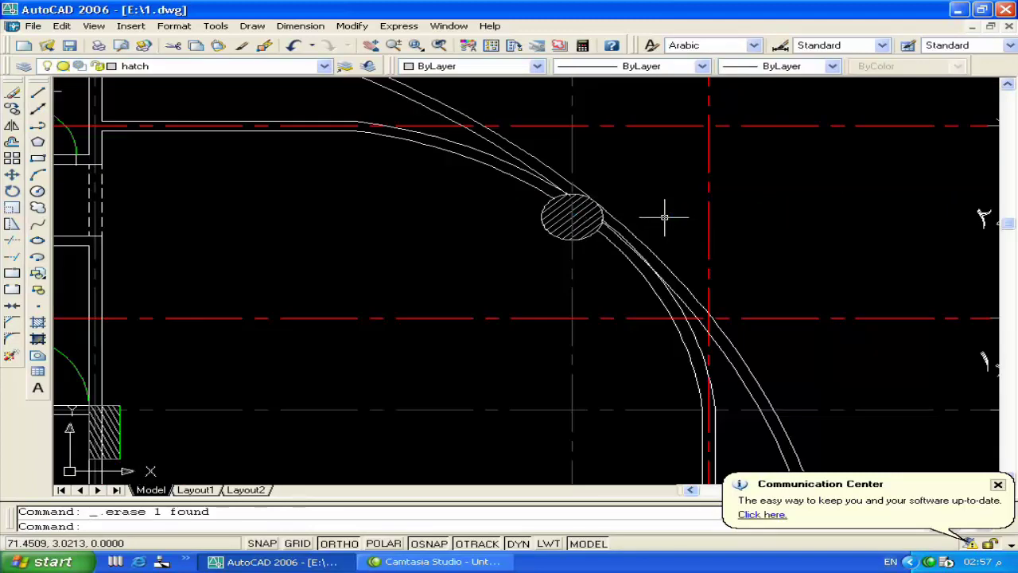
type("c")
key("Escape")
Copy a red horizontal grid line so it passes through the round column's centre.
type("co")
key("Return")
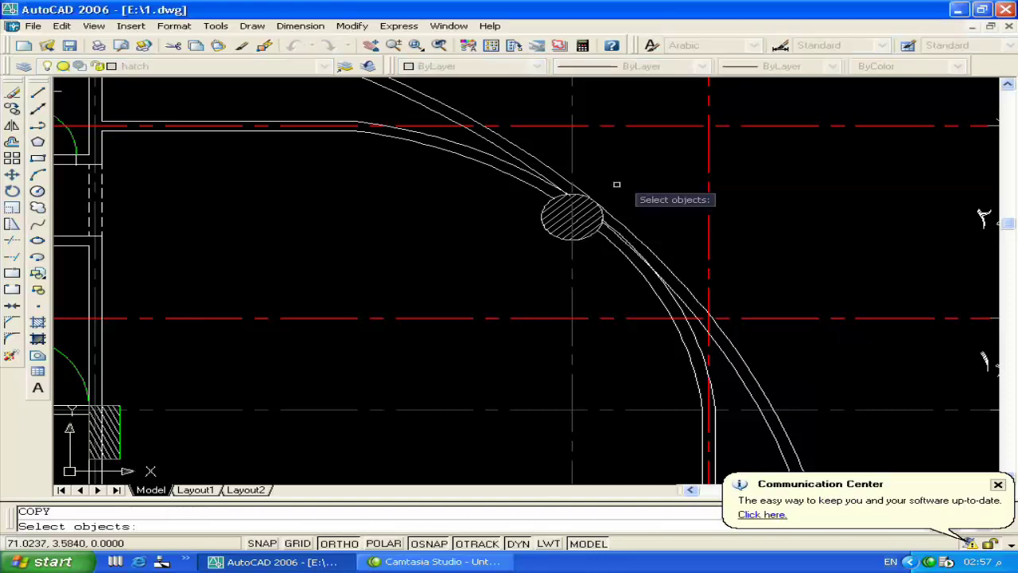
key("Return")
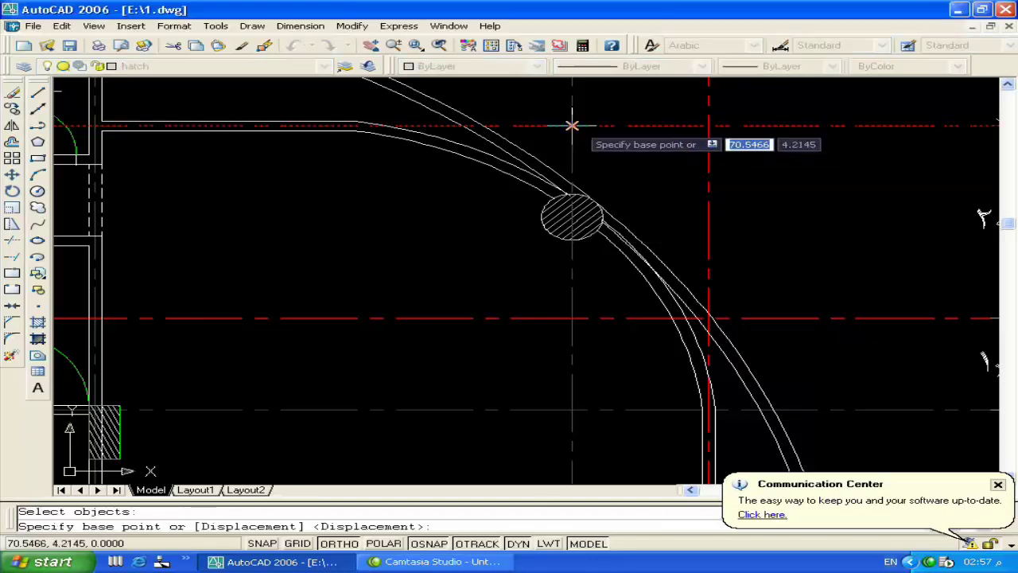
left_click(572, 125)
left_click(572, 216)
right_click(572, 217, "shift")
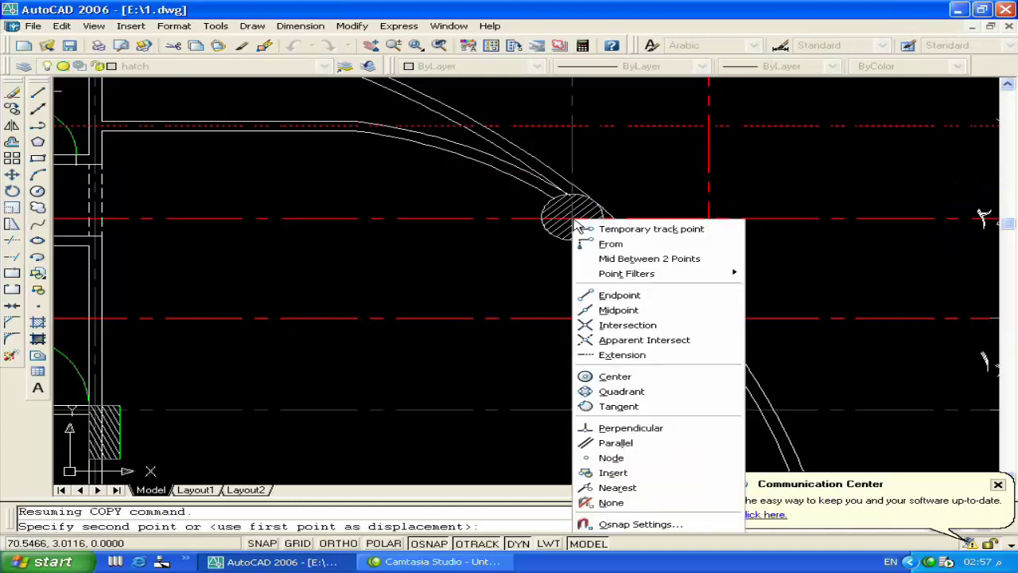
left_click(615, 377)
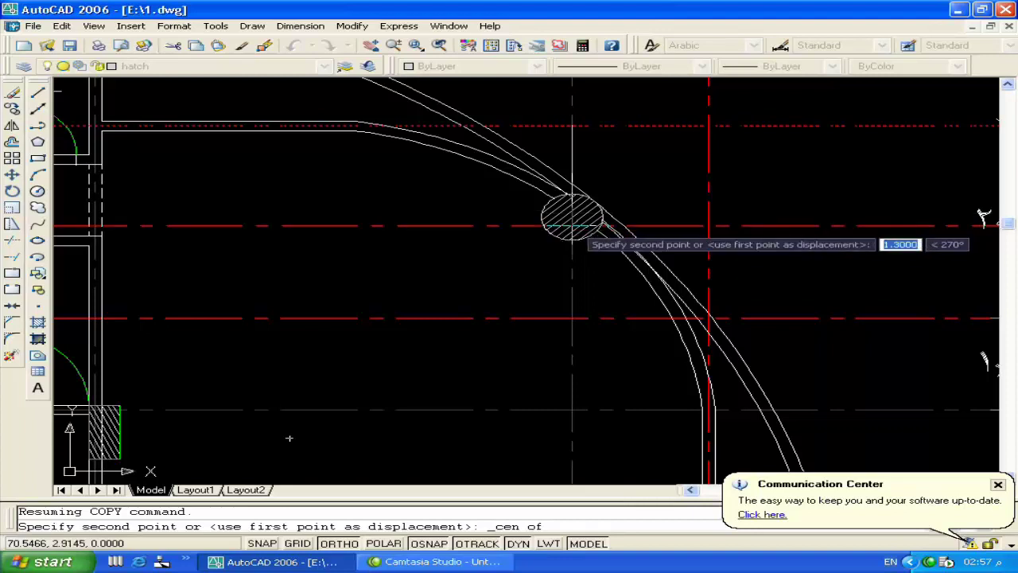
scroll(573, 226, "up", 2)
scroll(573, 195, "down", 3)
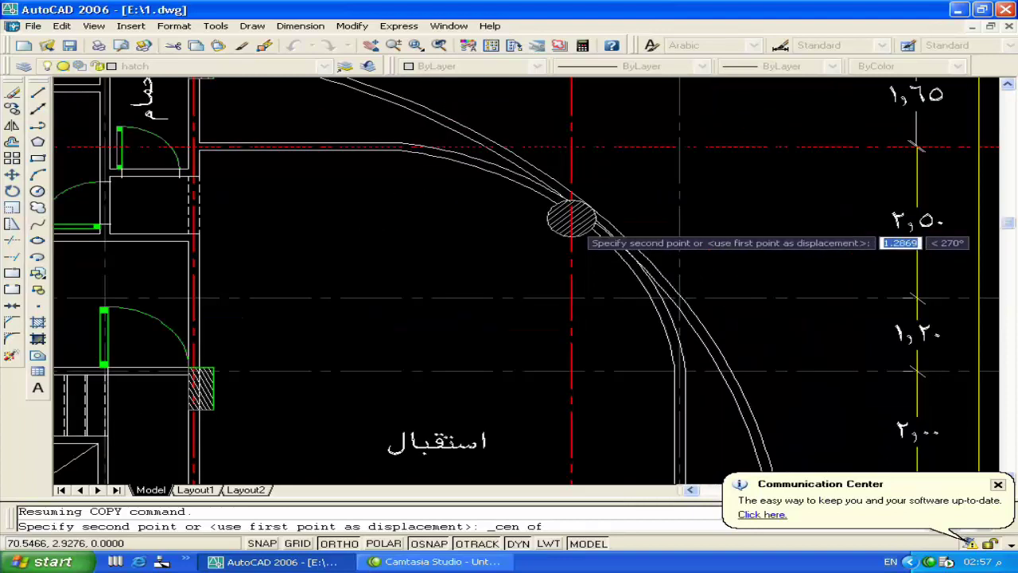
scroll(573, 207, "down", 2)
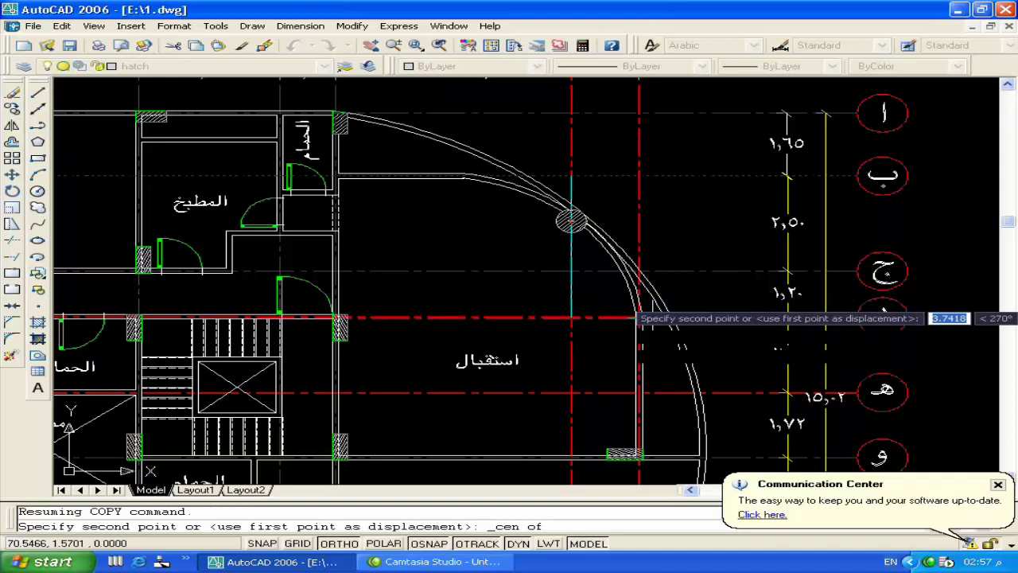
scroll(616, 231, "up", 2)
scroll(555, 220, "down", 2)
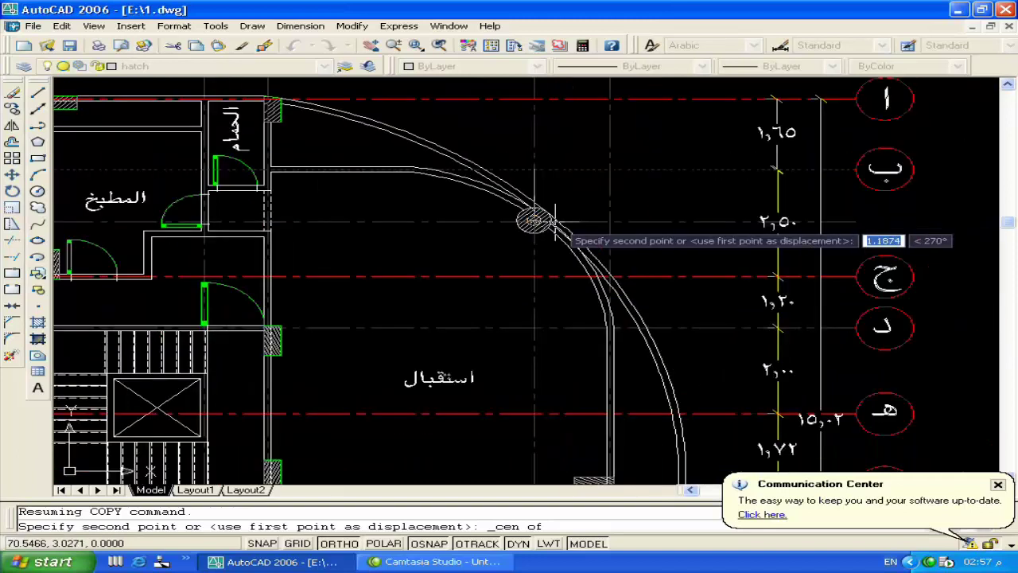
scroll(544, 220, "down", 2)
left_click(541, 221)
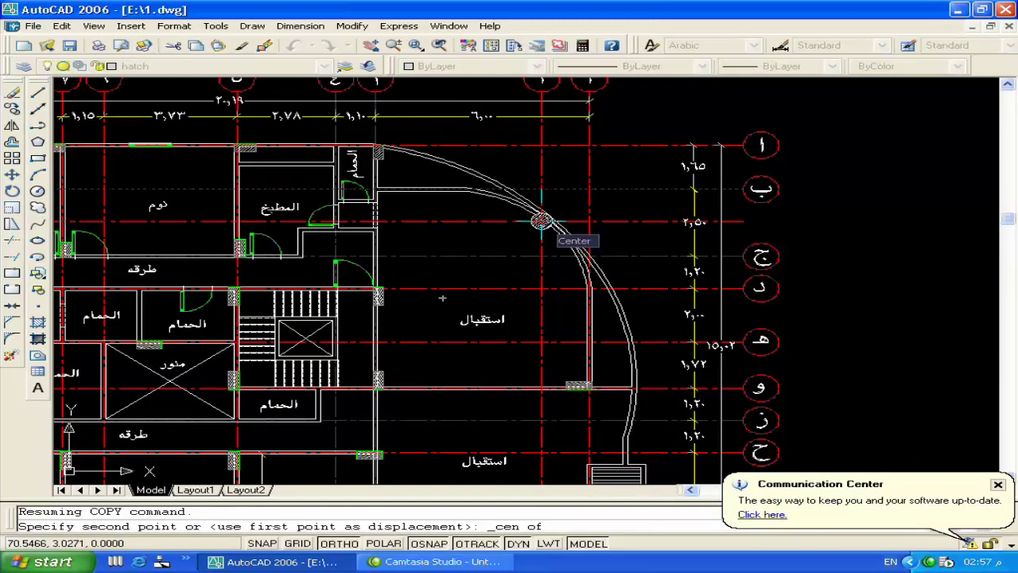
key("Return")
scroll(529, 221, "up", 5)
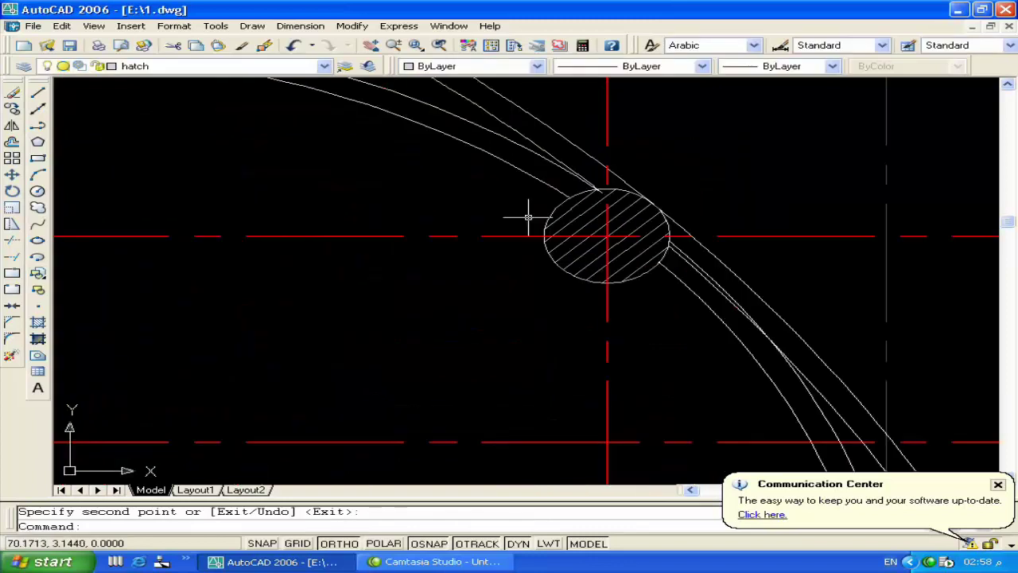
scroll(532, 227, "down", 4)
middle_click_drag(845, 288, 641, 255)
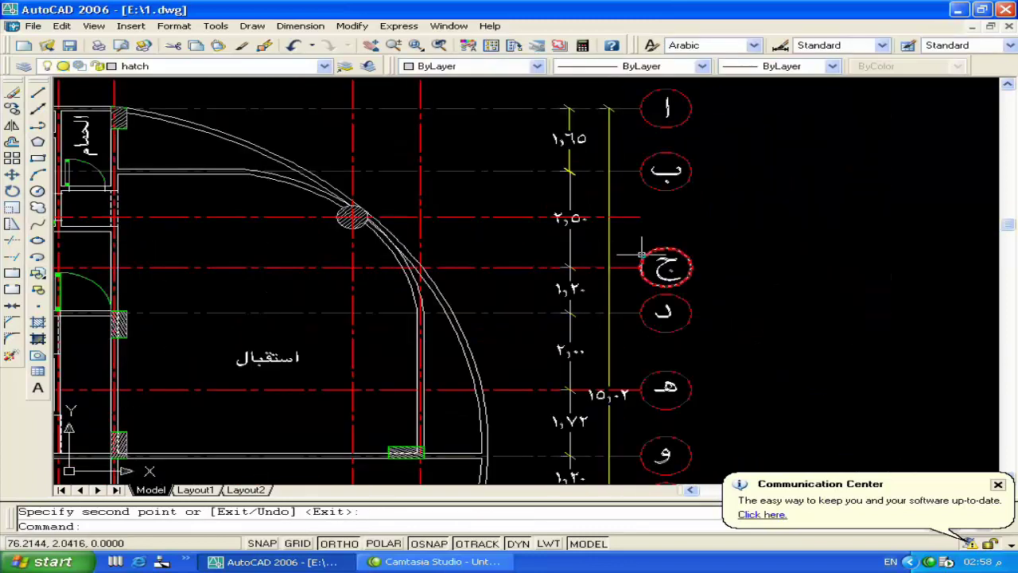
Copy grid bubble ب further down the side.
type("co")
key("Return")
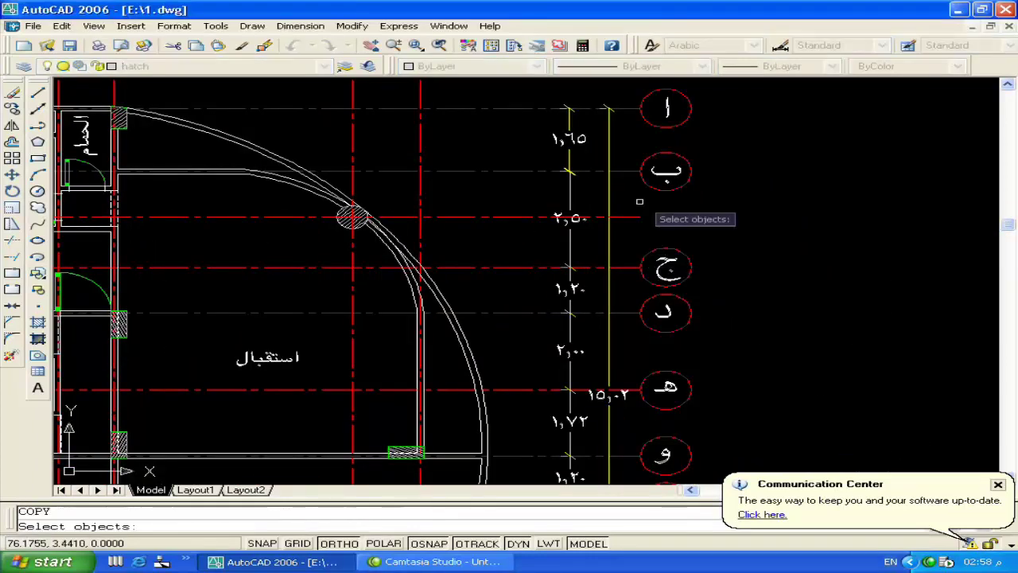
left_click(640, 201)
left_click(725, 144)
key("Return")
left_click(639, 172)
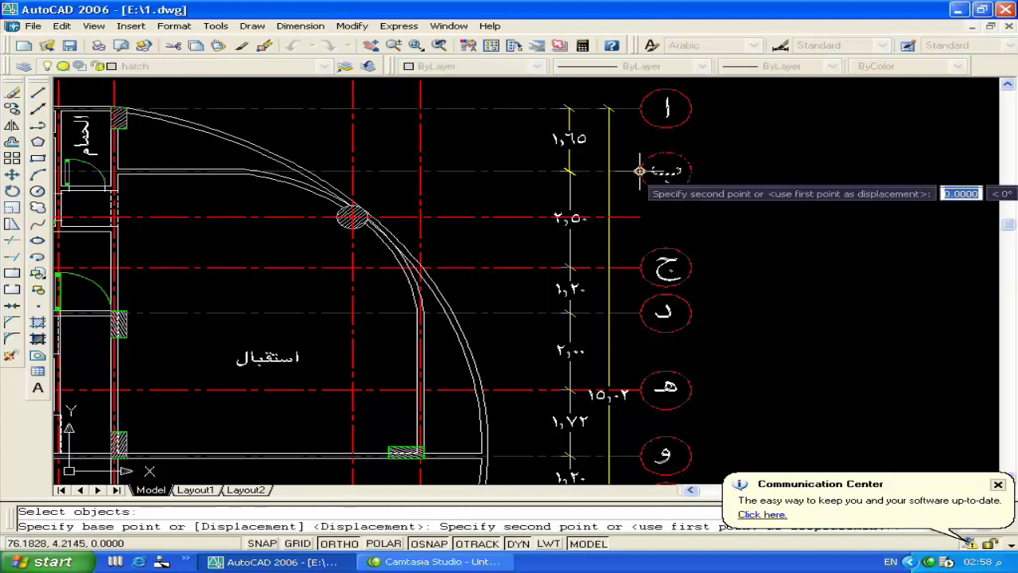
left_click(639, 216)
key("Escape")
scroll(640, 217, "up", 5)
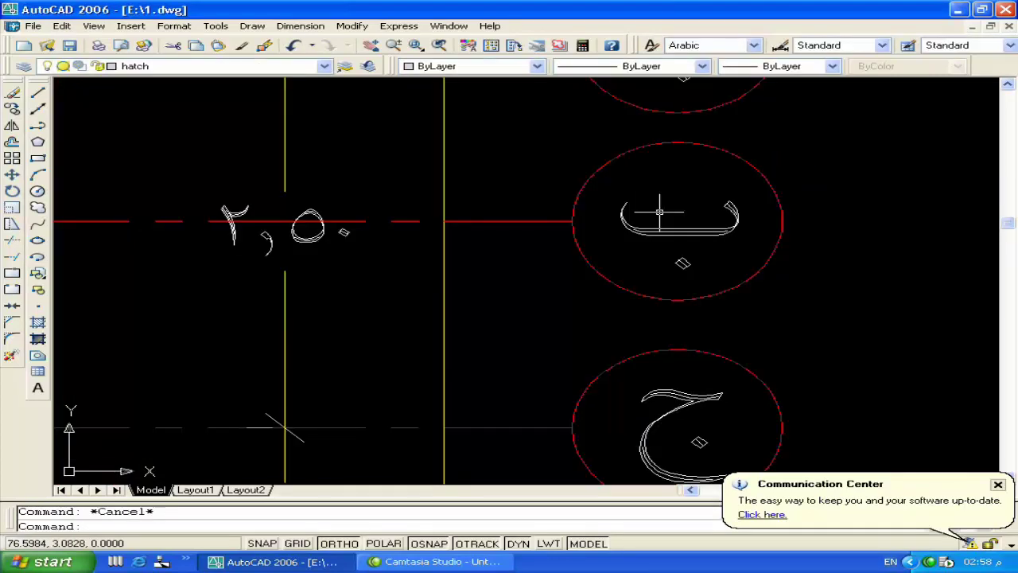
With Ortho off, draw a slanted 0.02-wide polyline stroke inside the bubble.
type("pl")
key("Return")
scroll(661, 217, "up", 3)
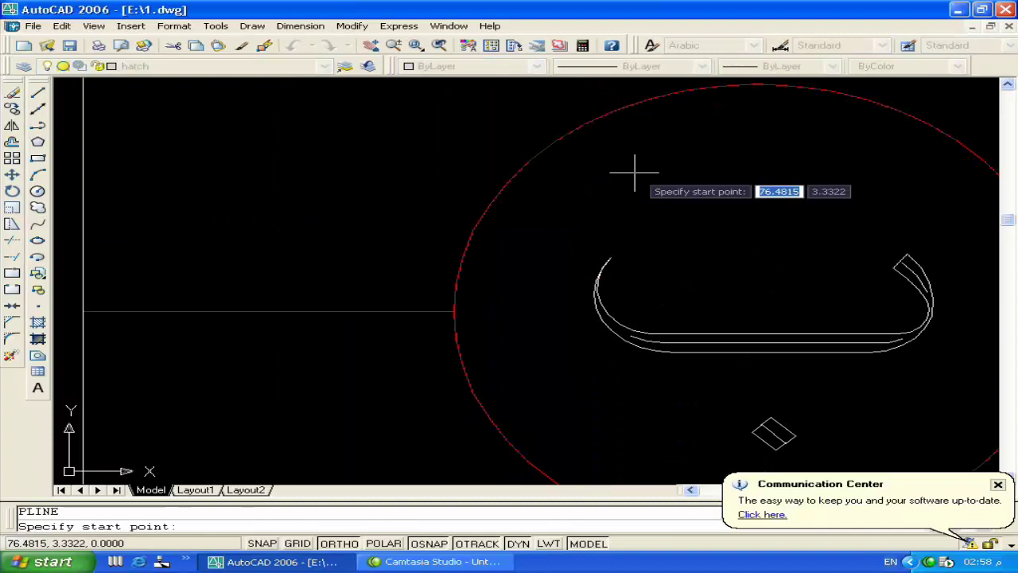
left_click(638, 187)
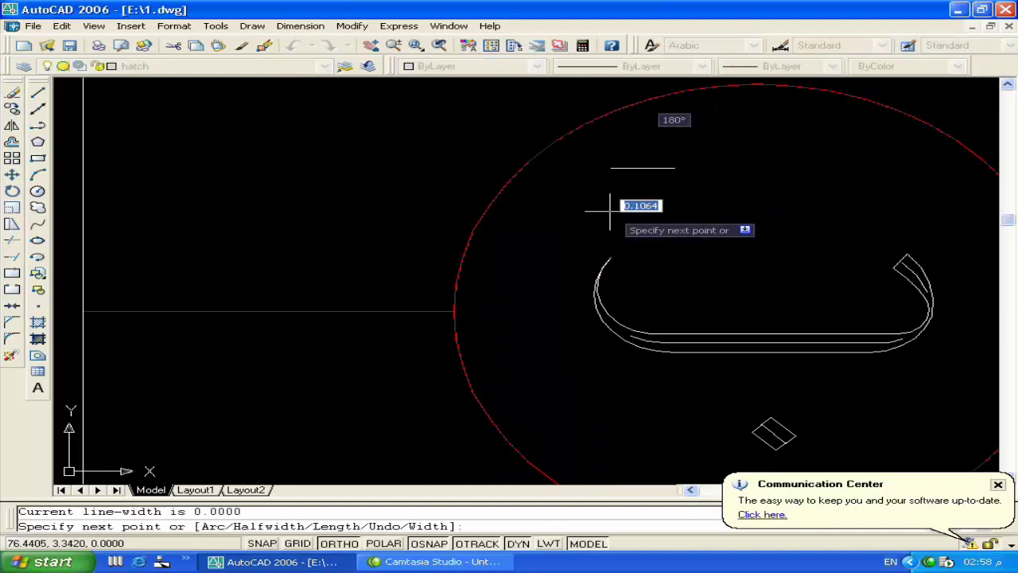
type("w")
key("Return")
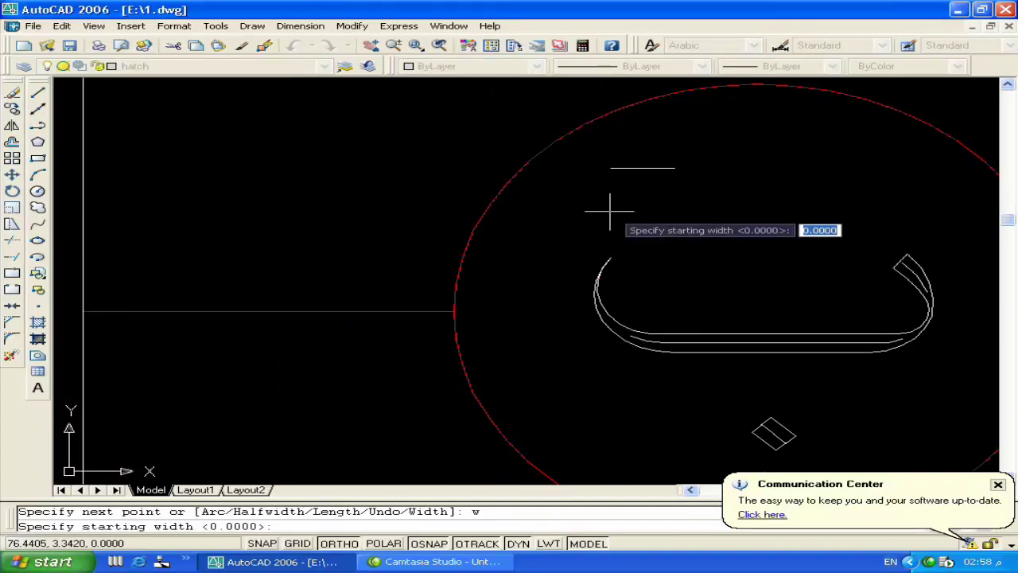
type(".02")
key("Return")
key("Return")
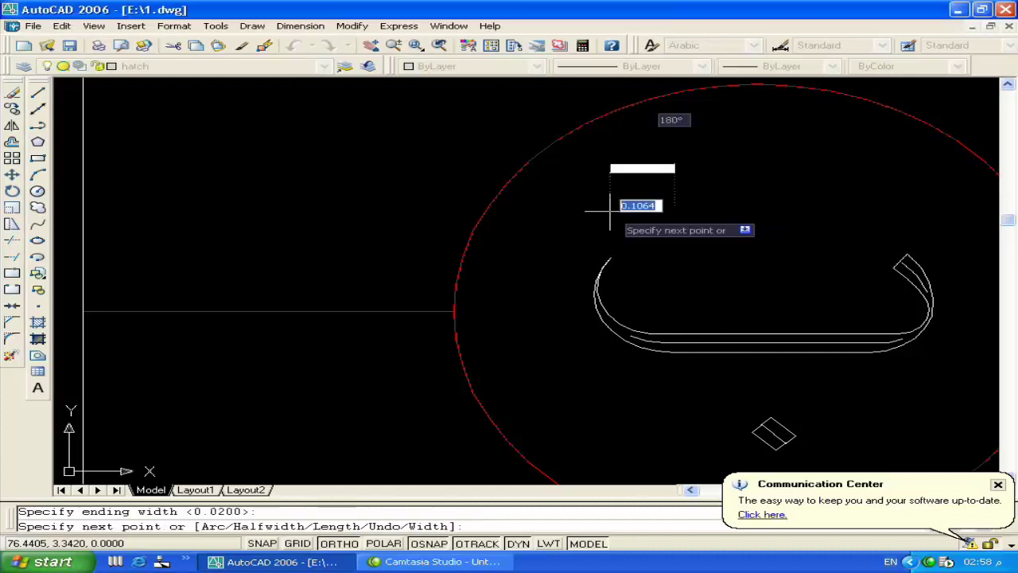
key("F8")
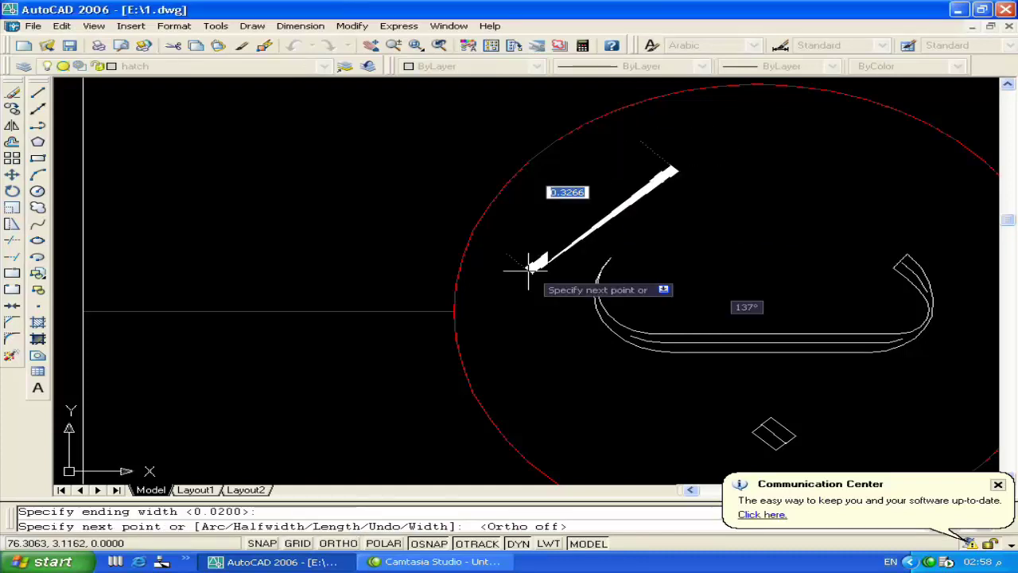
left_click(531, 269)
key("Return")
scroll(723, 214, "down", 5)
middle_click_drag(478, 261, 915, 270)
scroll(697, 265, "down", 4)
scroll(318, 239, "up", 2)
scroll(227, 290, "up", 5)
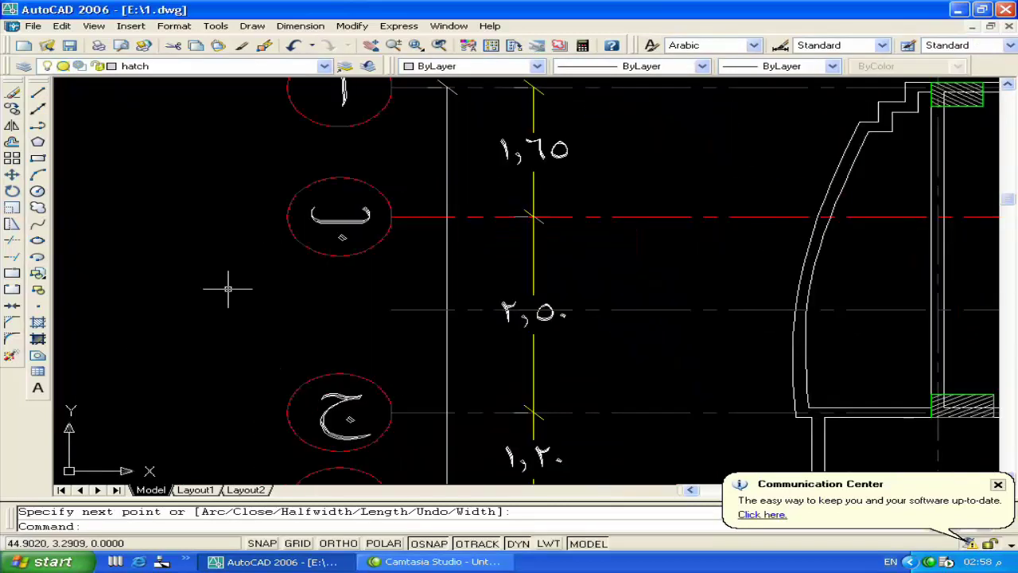
Copy the ب bubble and its letter to just below the original.
left_click(227, 301)
left_click(402, 159)
type("c")
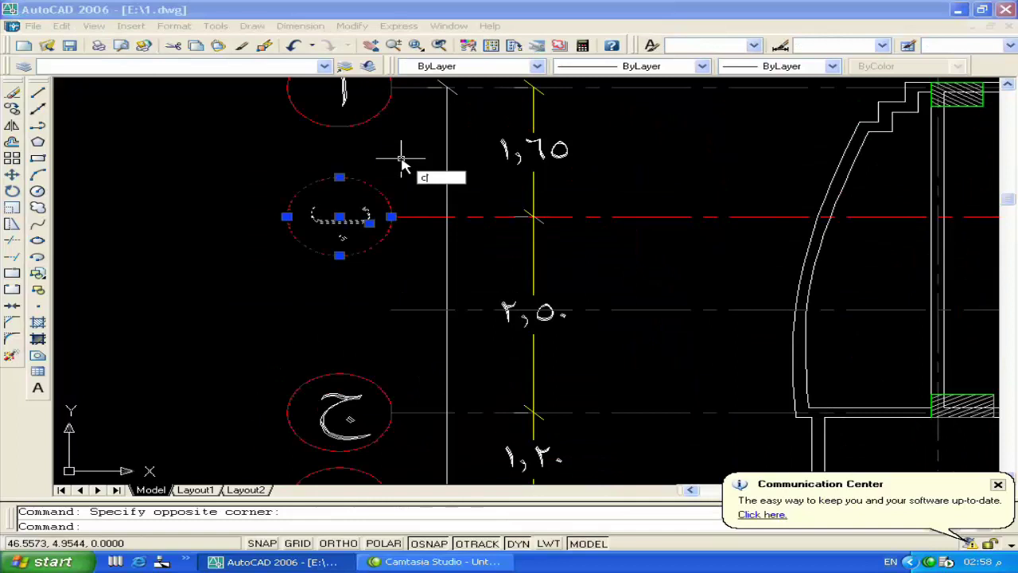
type("o")
key("Return")
left_click(390, 216)
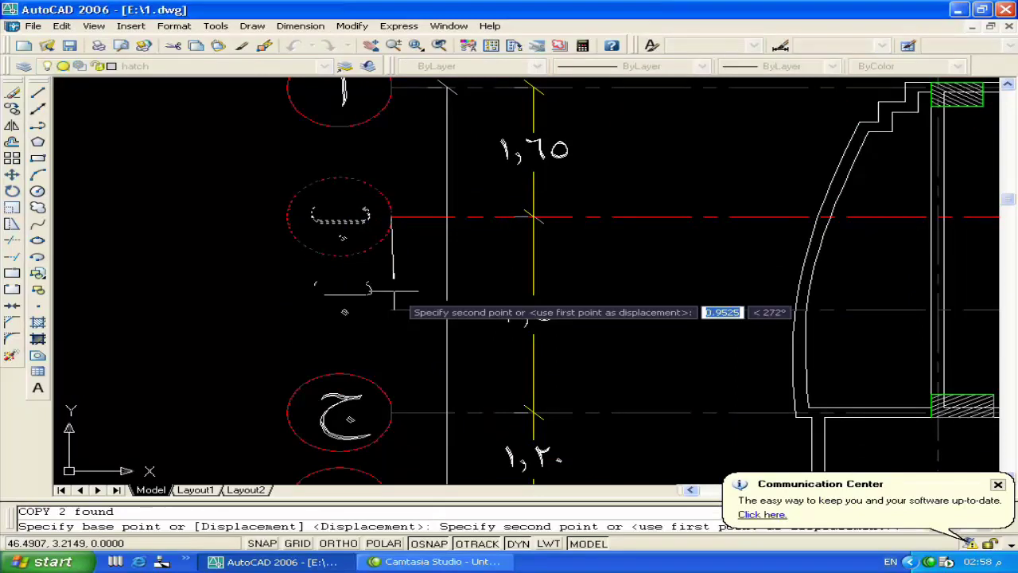
left_click(393, 296)
key("Escape")
scroll(370, 275, "up", 5)
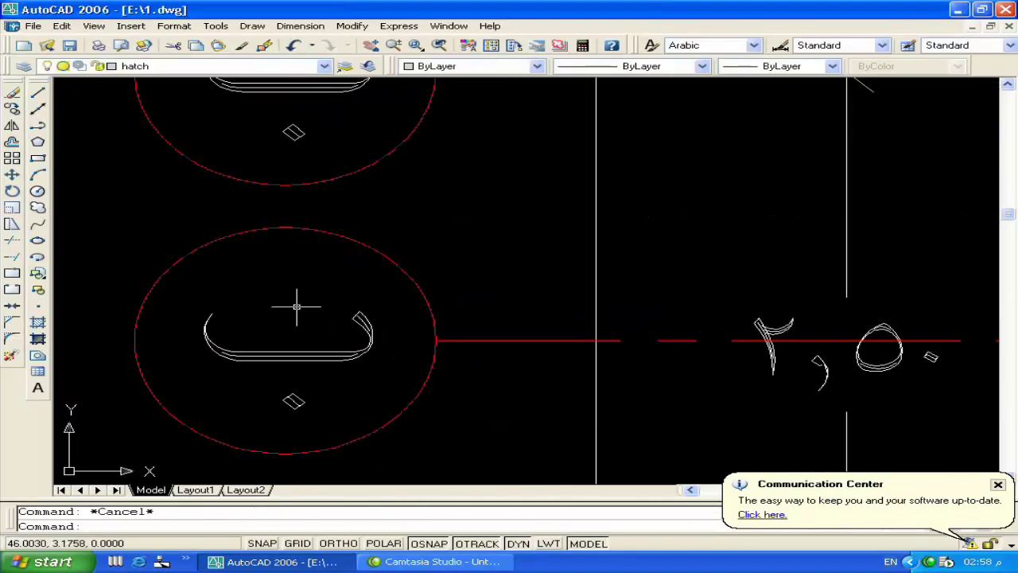
middle_click_drag(296, 306, 484, 306)
Draw a thick slanted polyline stroke inside the copied bubble.
type("pl")
key("Return")
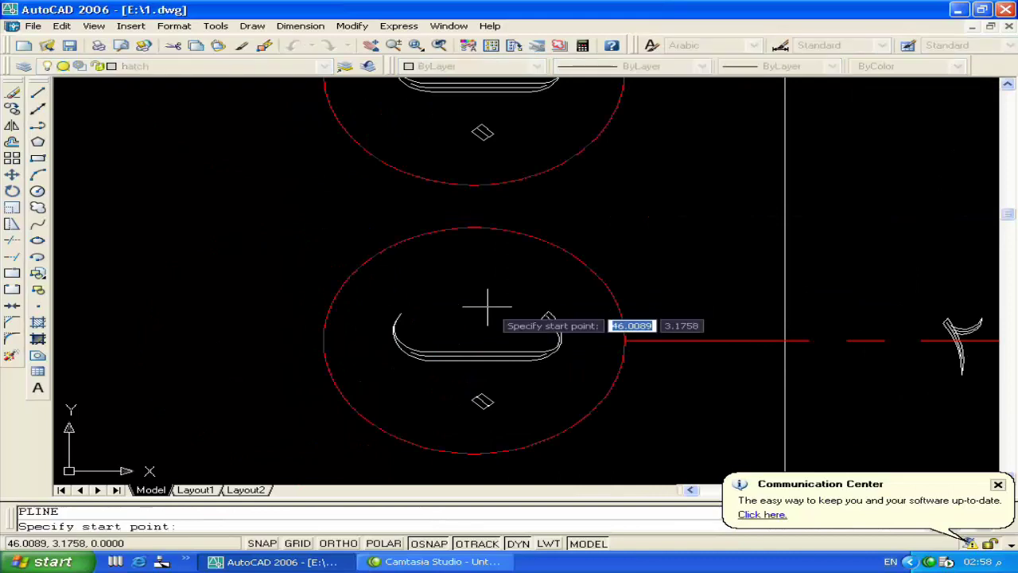
left_click(430, 269)
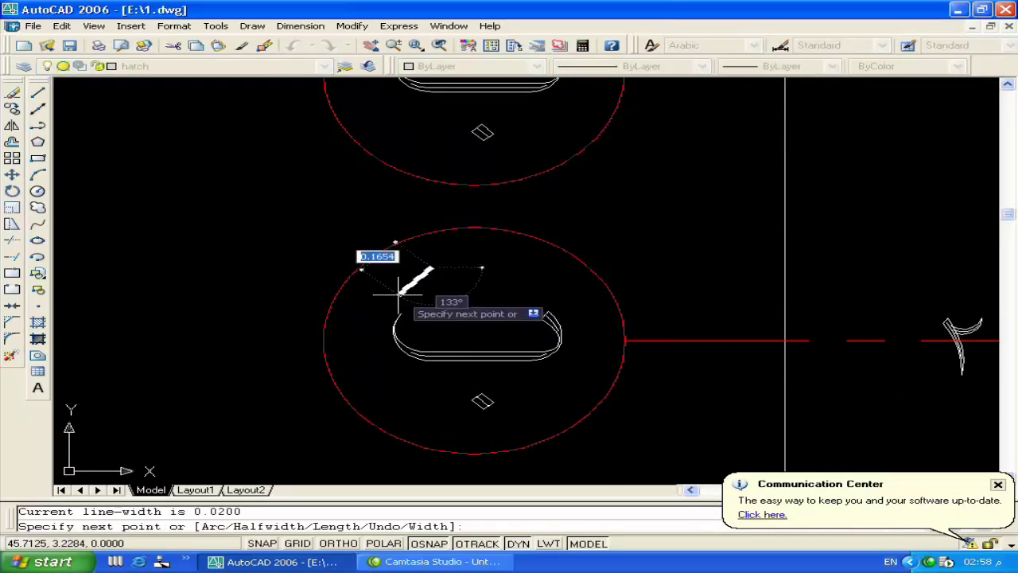
left_click(356, 328)
key("Return")
scroll(362, 226, "down", 5)
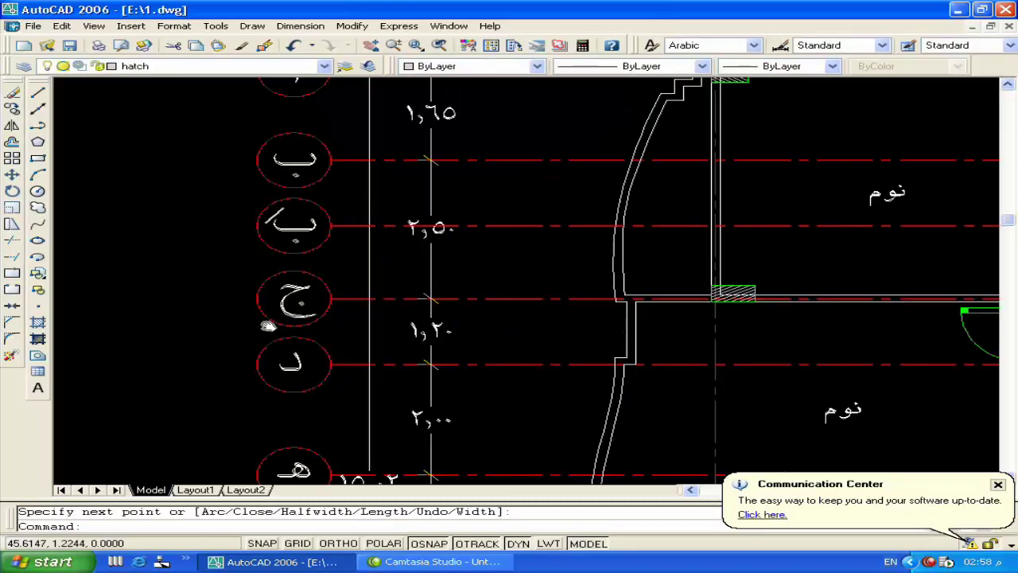
scroll(659, 314, "down", 5)
scroll(659, 314, "up", 5)
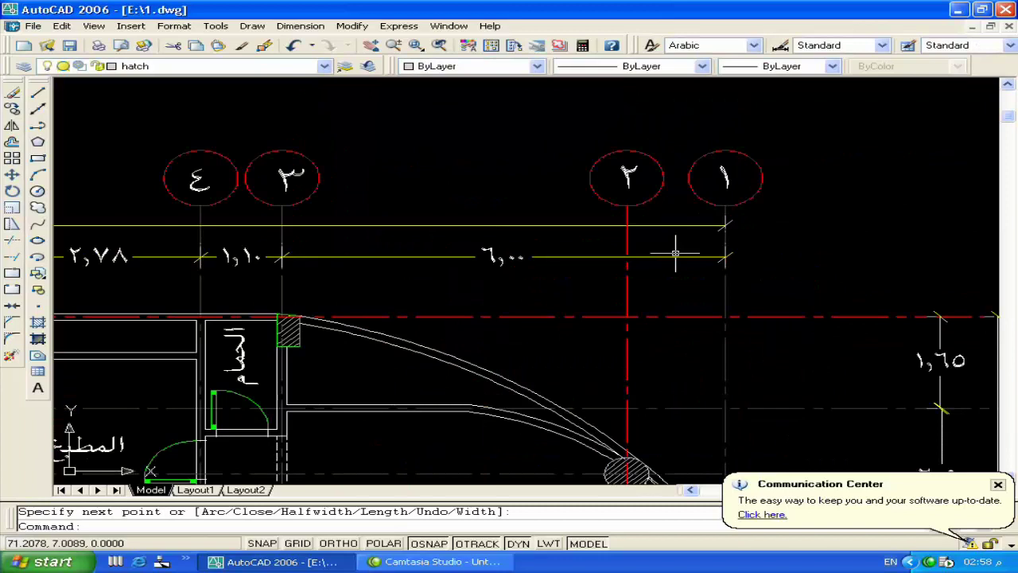
Stretch the top 6,00 dimension's end from axis 1 back to axis 2.
left_click(662, 266)
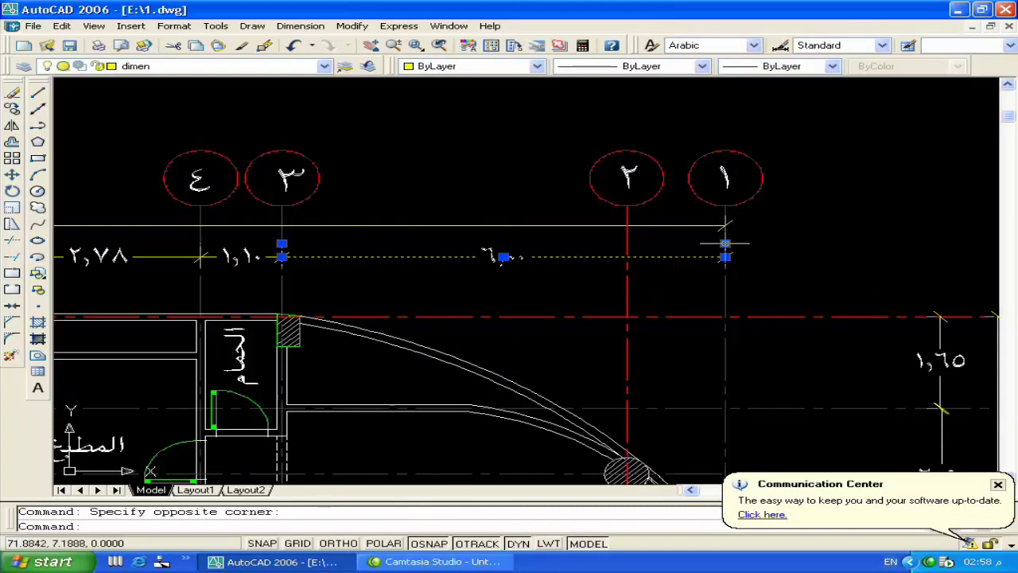
left_click(724, 244)
key("Escape")
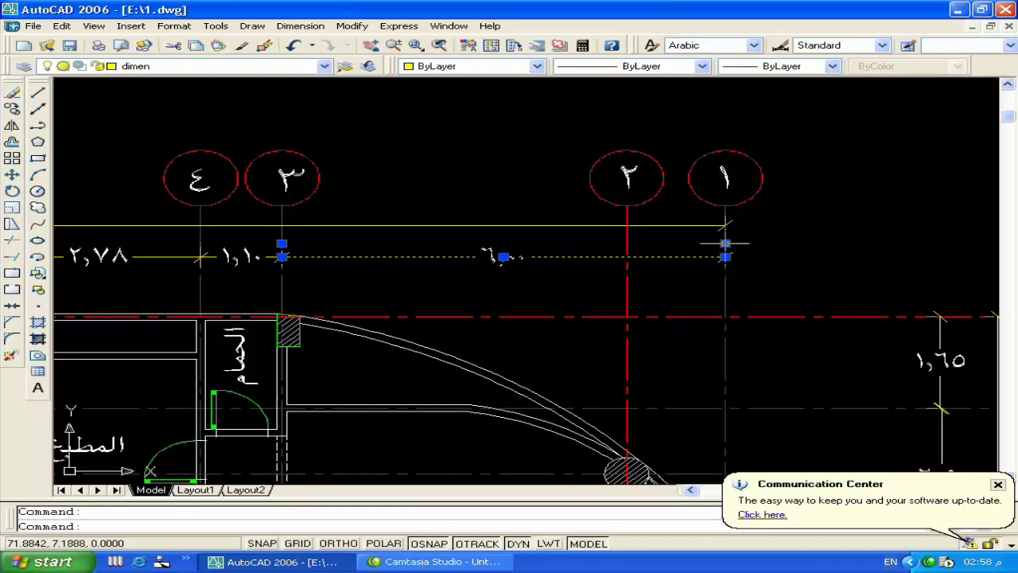
left_click(724, 256)
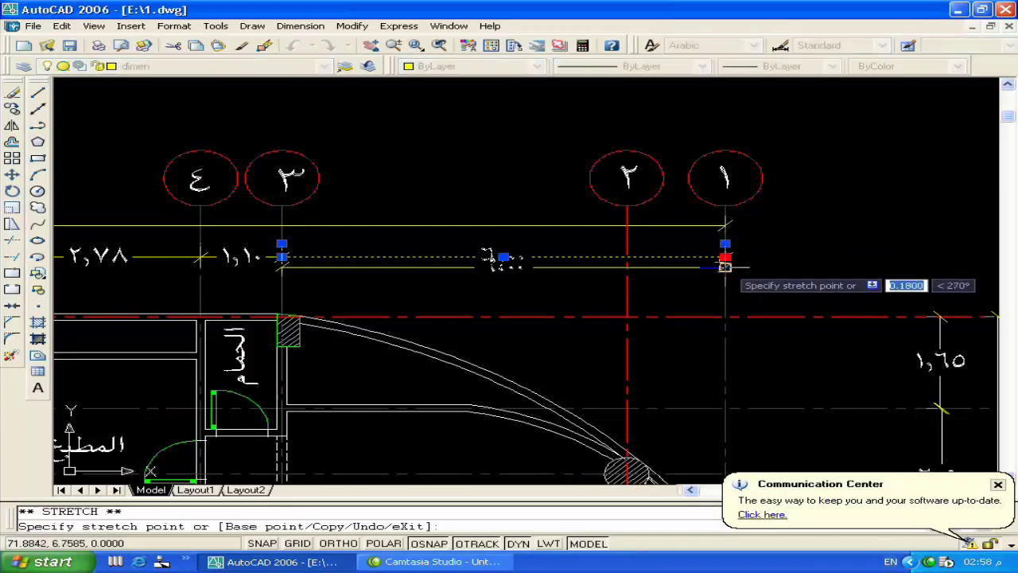
key("Escape")
left_click(725, 244)
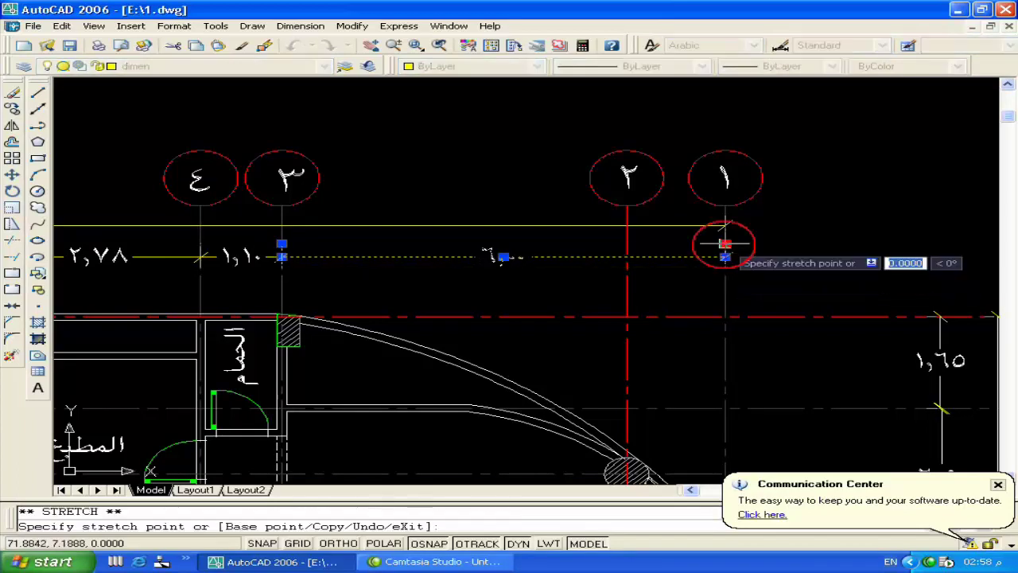
left_click(627, 243)
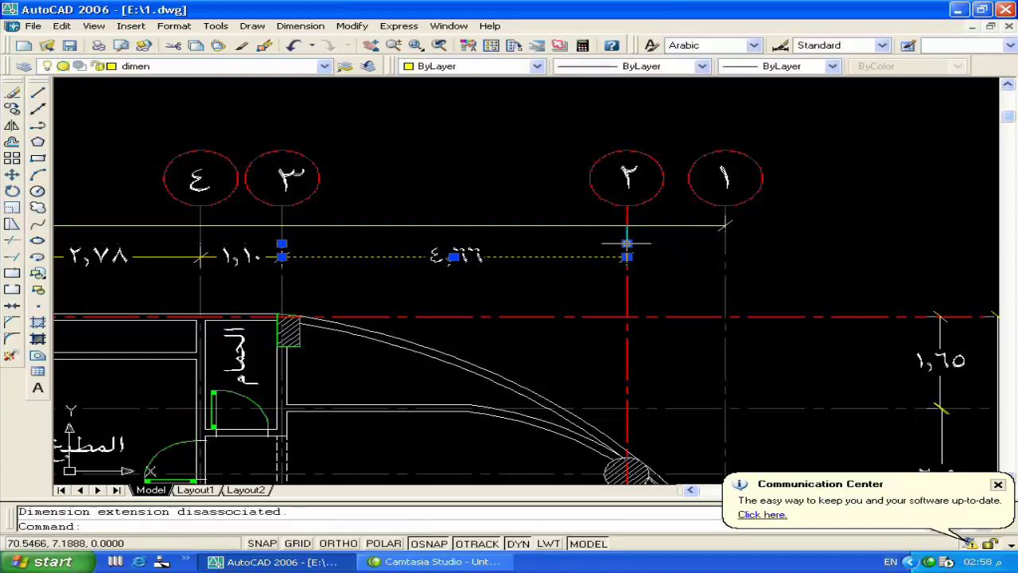
key("Escape")
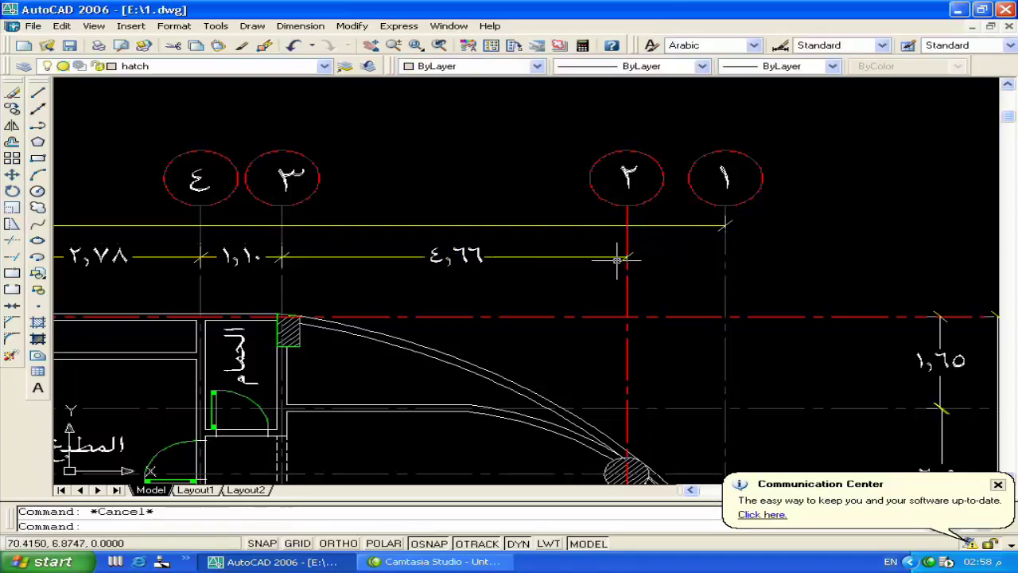
Add a 1,34 linear dimension between axes 2 and 1 in the top chain.
left_click(315, 29)
left_click(315, 66)
scroll(605, 250, "up", 5)
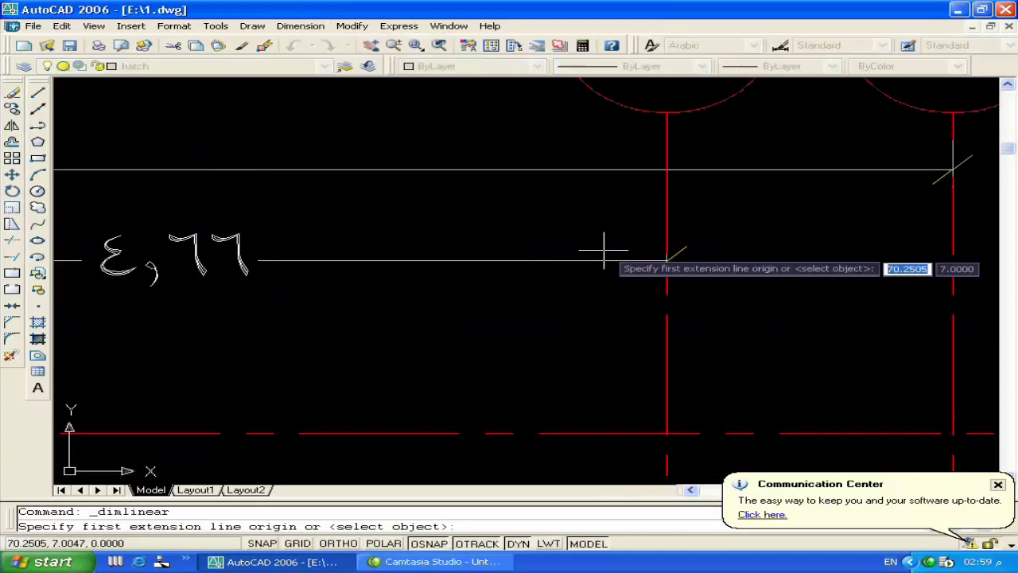
left_click(667, 261)
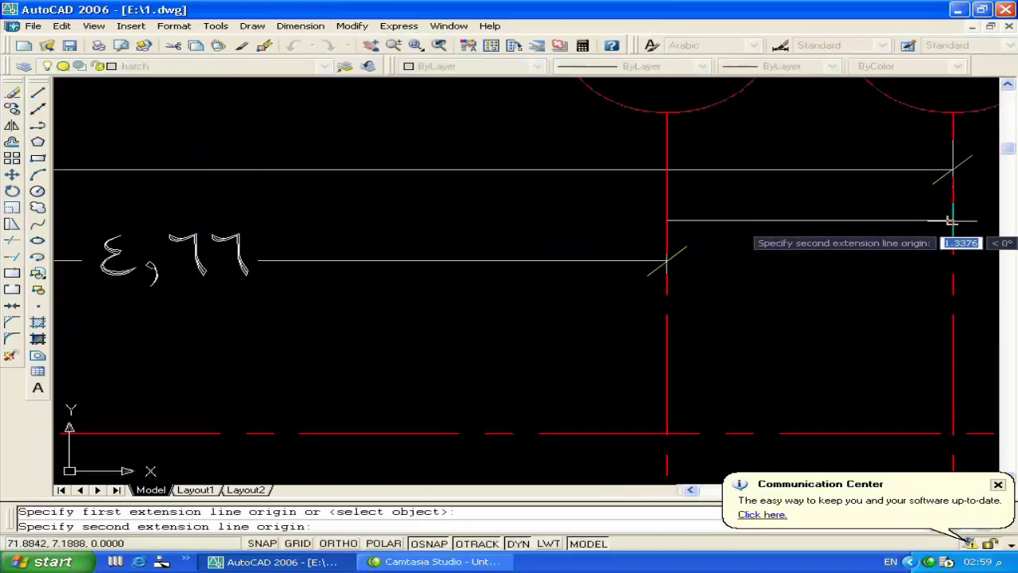
left_click(952, 221)
left_click(883, 259)
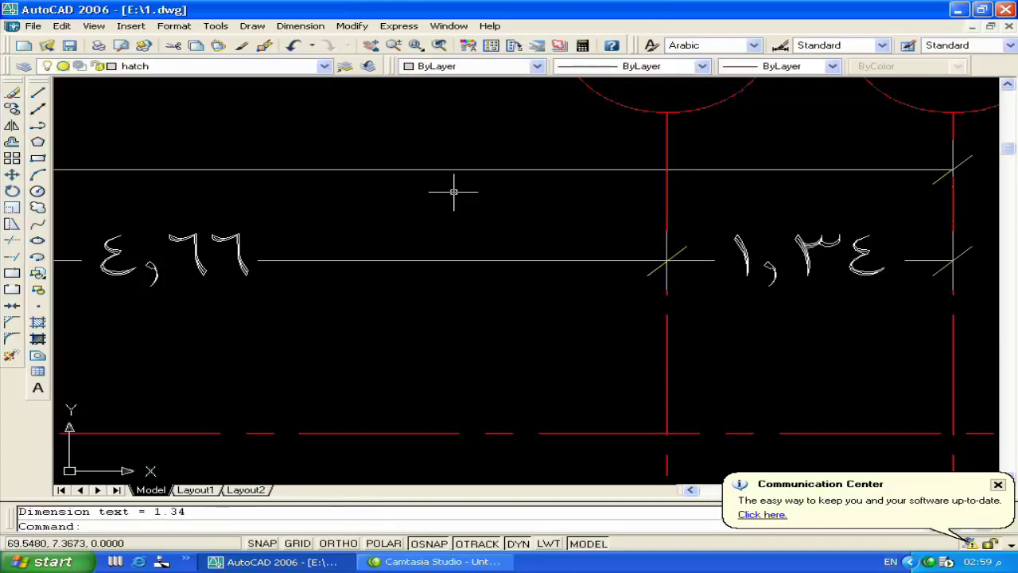
scroll(552, 262, "down", 2)
scroll(566, 367, "down", 3)
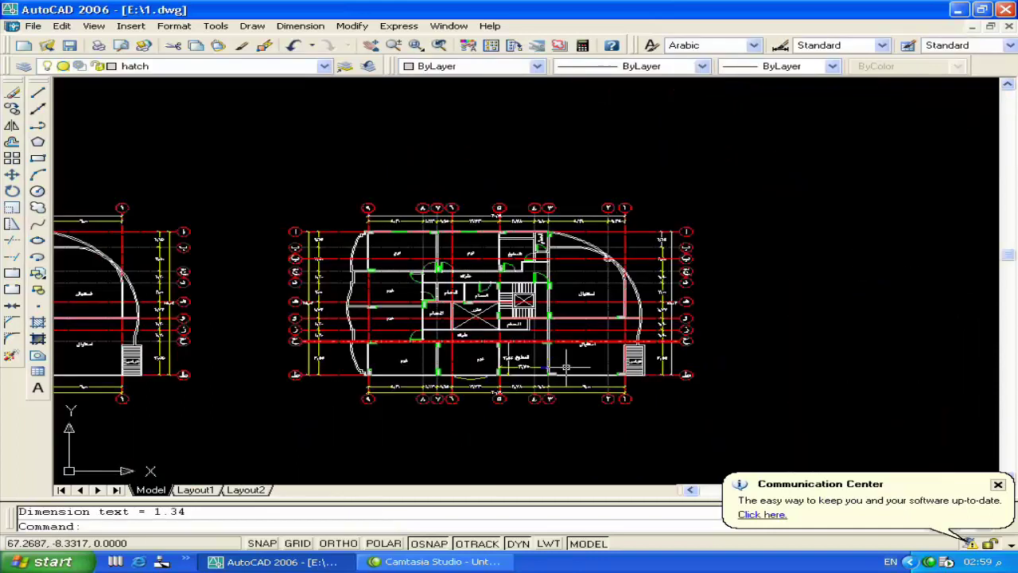
scroll(566, 367, "up", 5)
Stretch the bottom 6,00 dimension's end to axis 2 so it reads 4,66.
left_click_drag(536, 264, 683, 264)
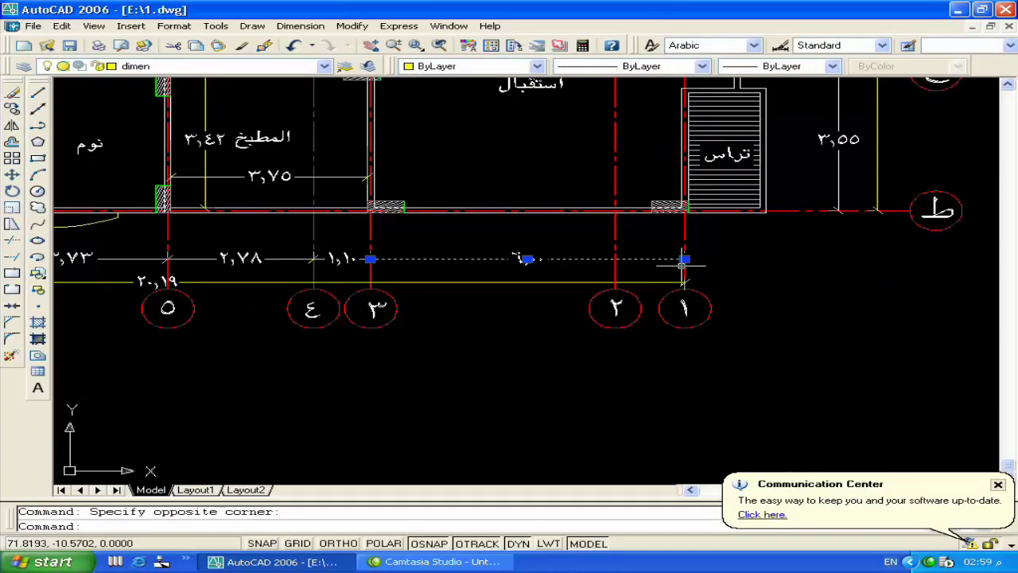
left_click(685, 259)
left_click(615, 259)
key("Escape")
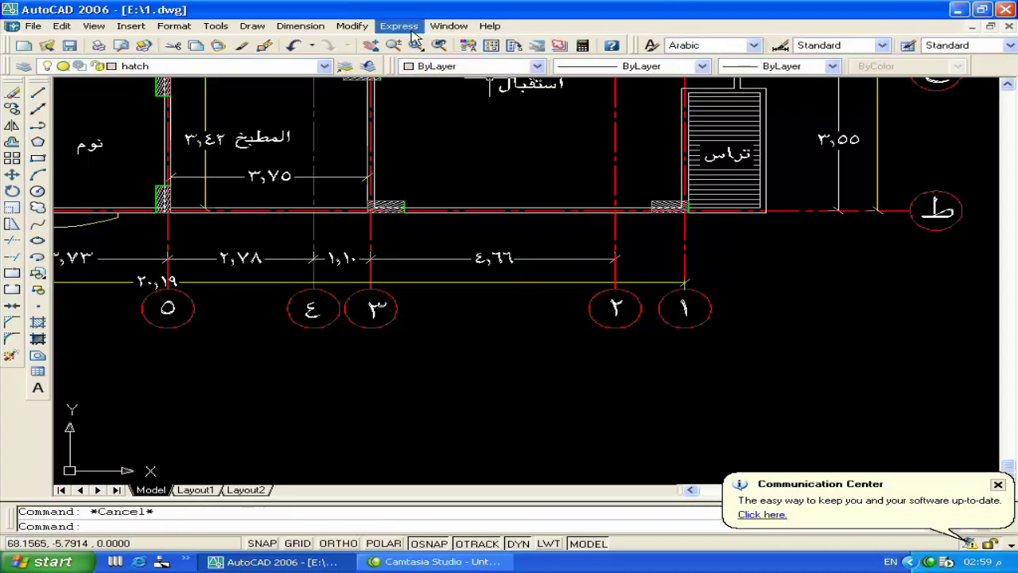
Turn on the Dimension toolbar and dock it in the top toolbar row.
left_click(300, 28)
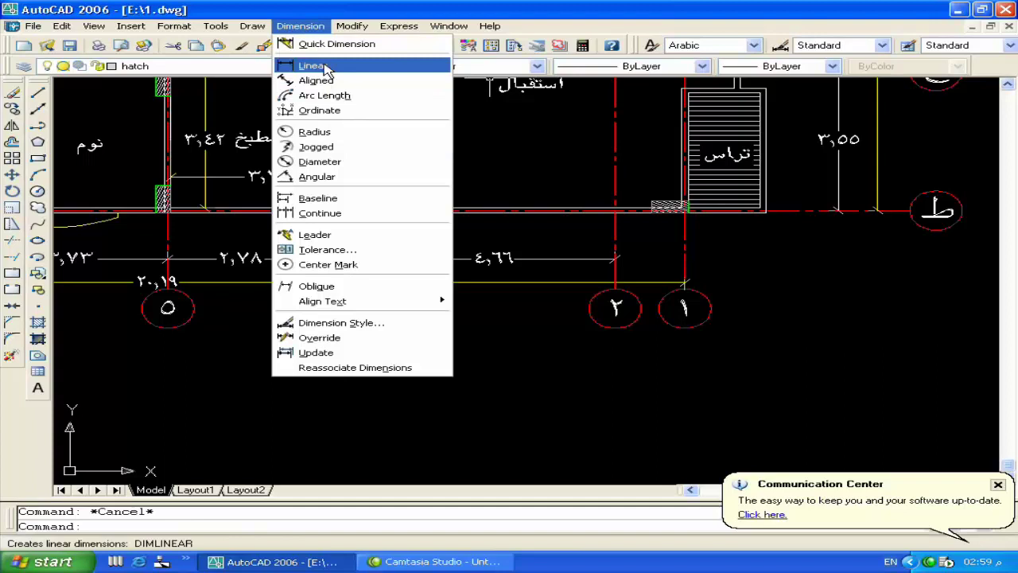
left_click(602, 36)
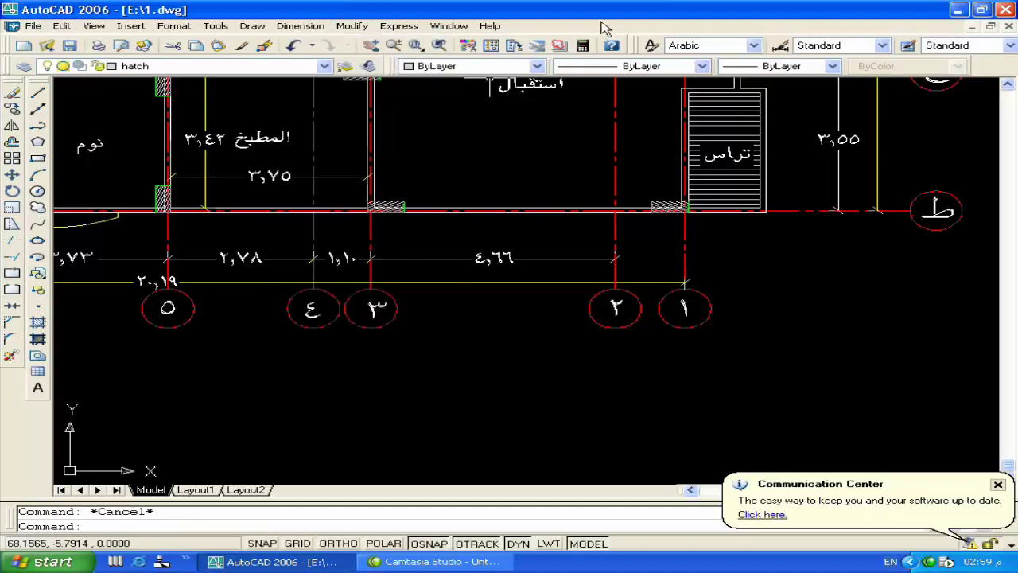
right_click(616, 46)
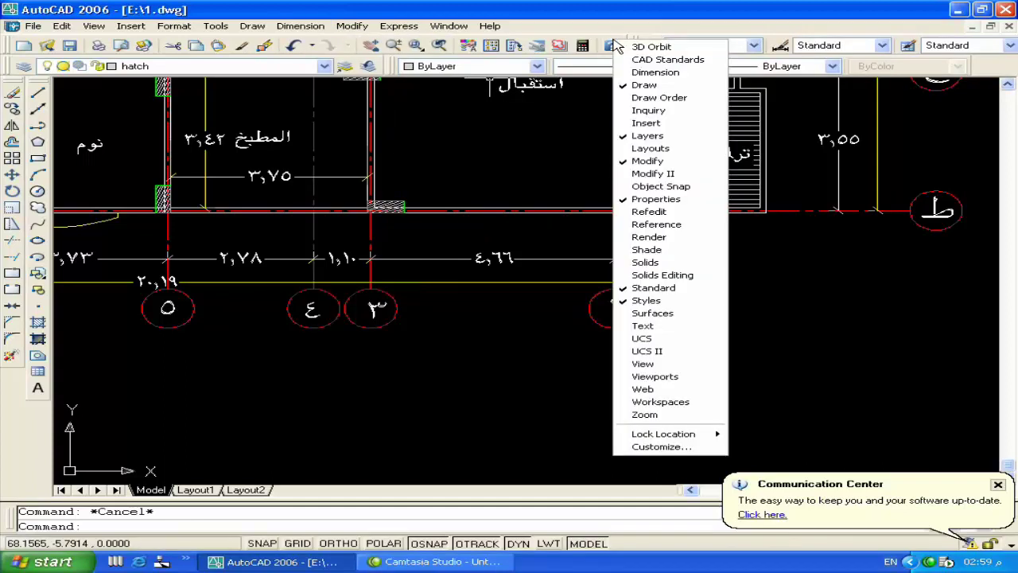
left_click(632, 72)
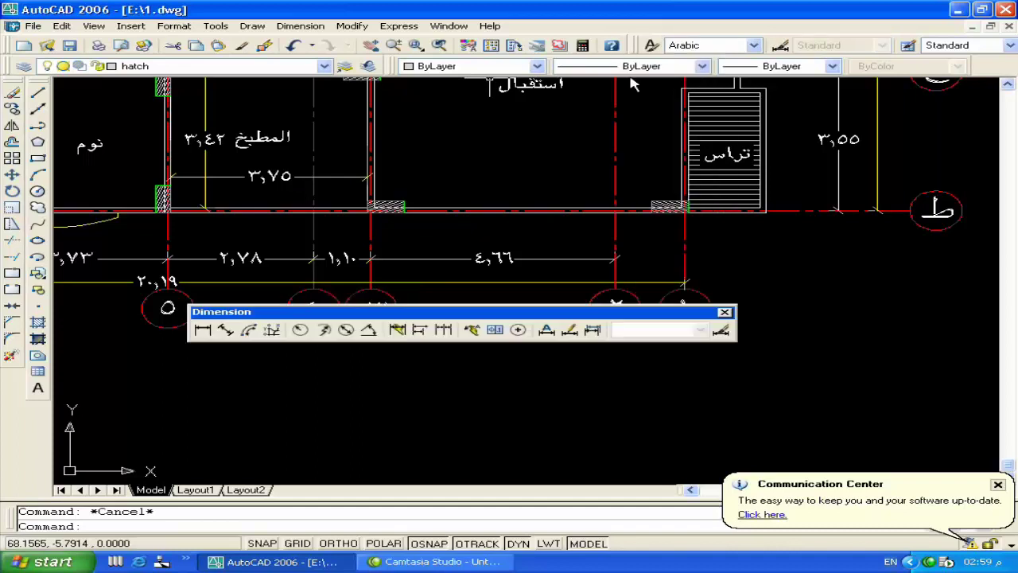
mouse_move(539, 324)
left_mouse_down()
mouse_move(971, 142)
mouse_move(990, 86)
mouse_move(1000, 86)
mouse_move(991, 88)
mouse_move(1003, 116)
left_mouse_up()
left_click(1005, 82)
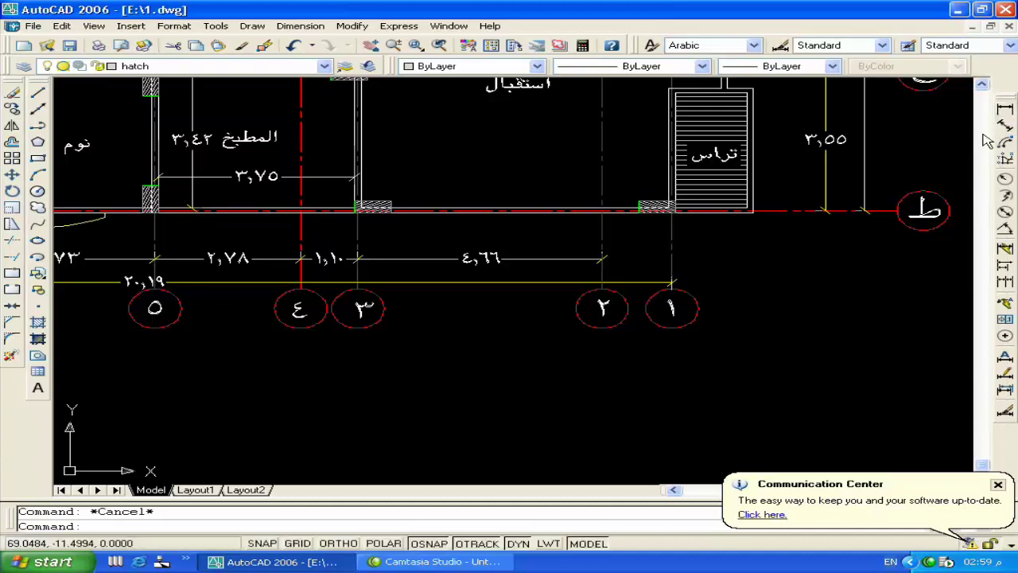
left_click(979, 139)
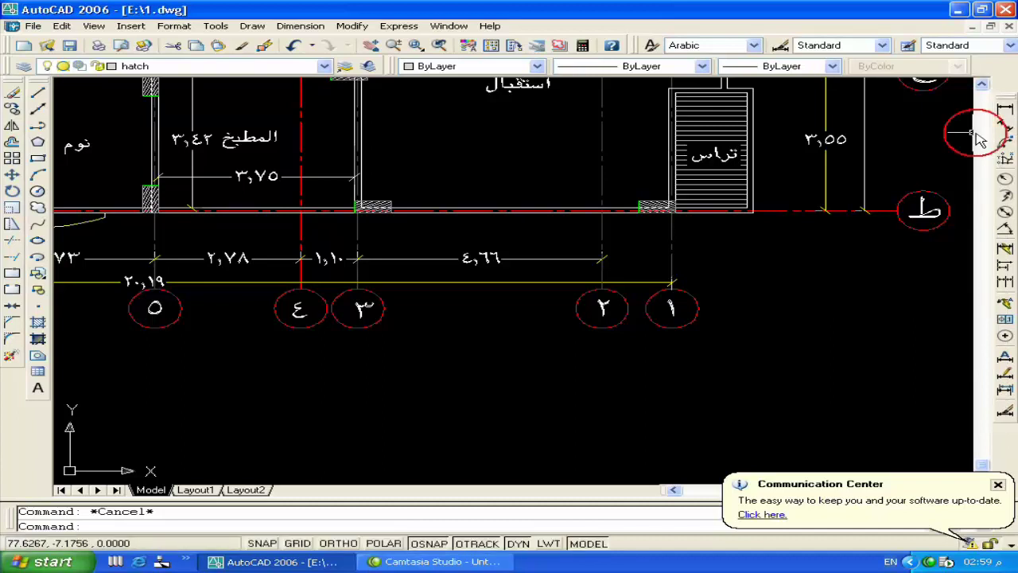
left_click_drag(979, 140, 955, 76)
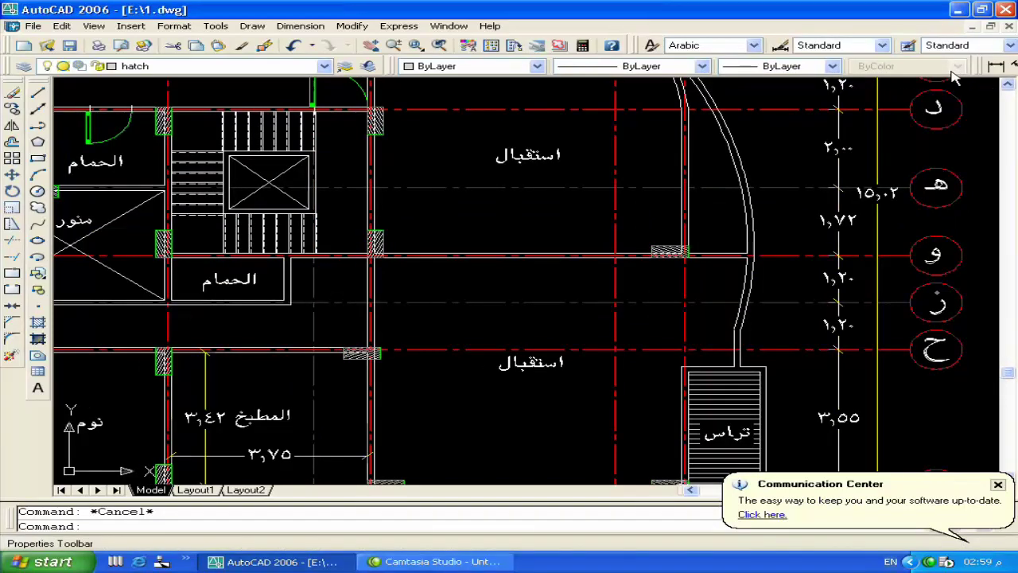
left_click_drag(987, 72, 605, 68)
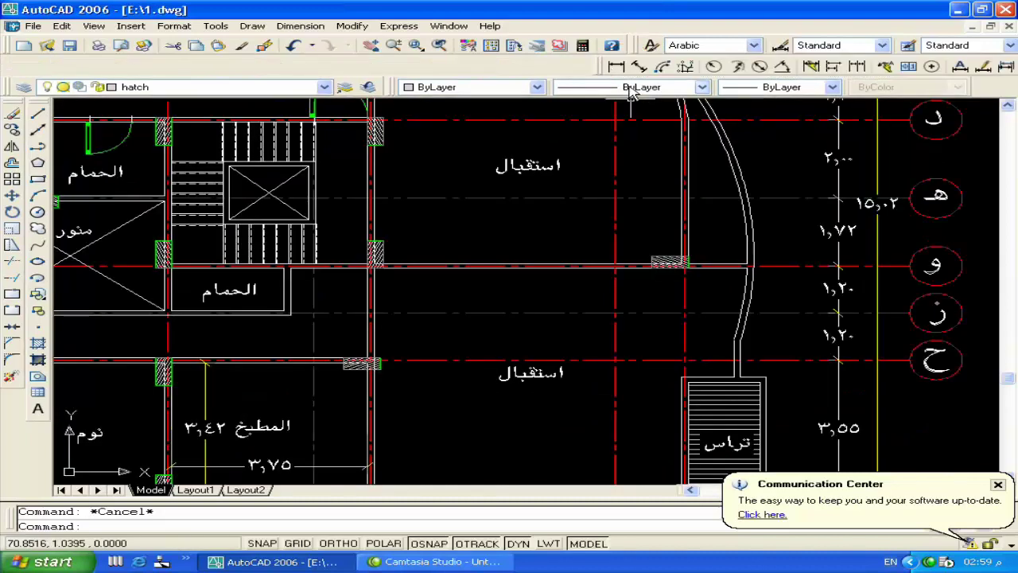
left_click(617, 67)
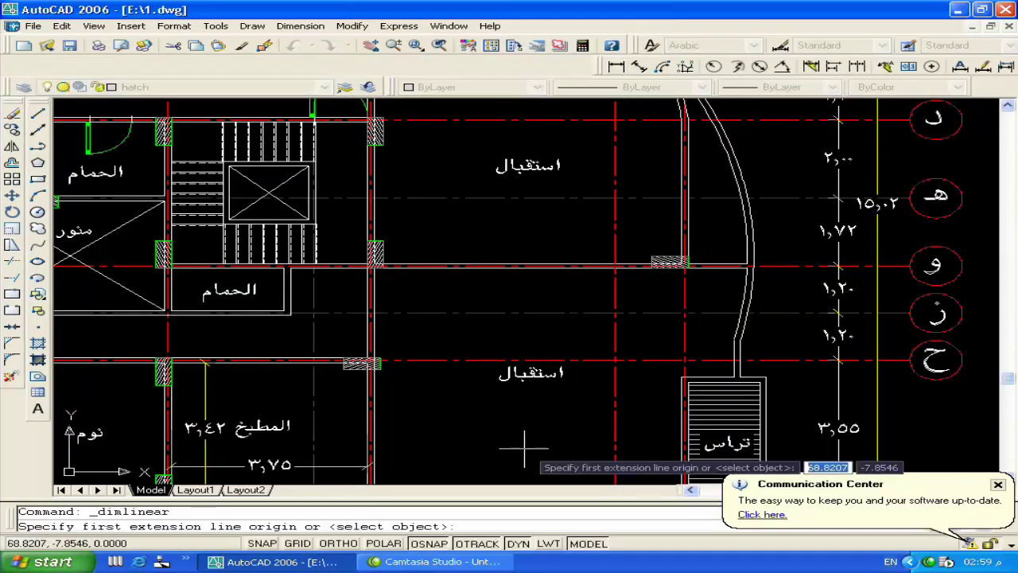
Add a 1,34 linear dimension between the two grid lines next to 4,66.
middle_click_drag(548, 477, 547, 350)
scroll(547, 350, "up", 3)
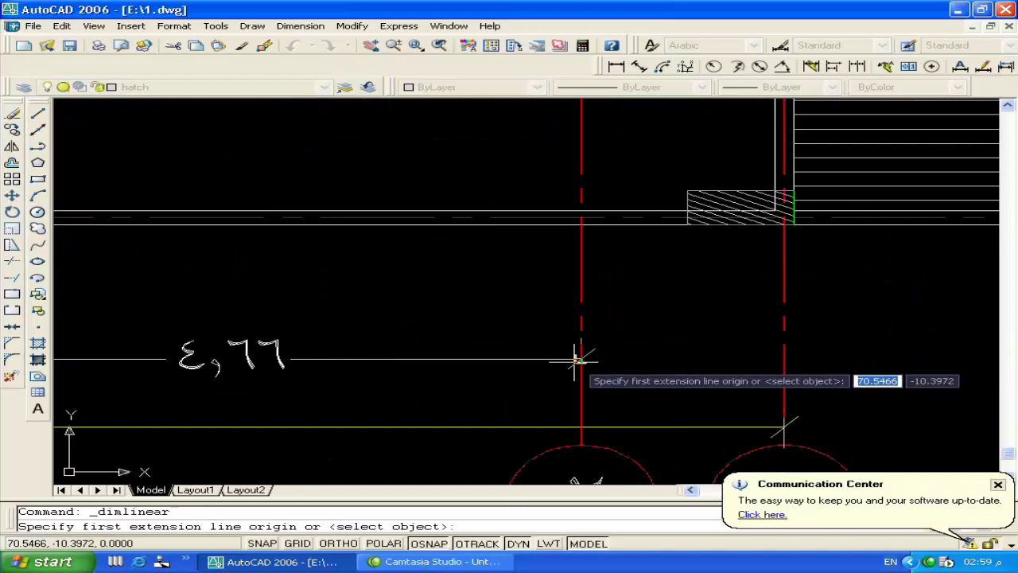
left_click(577, 359)
left_click(800, 366)
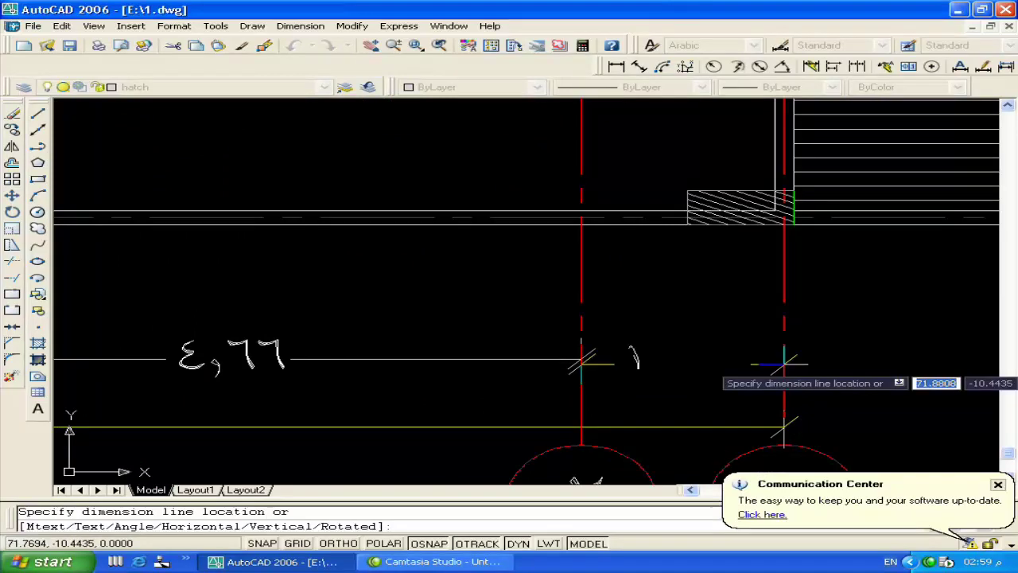
left_click(572, 358)
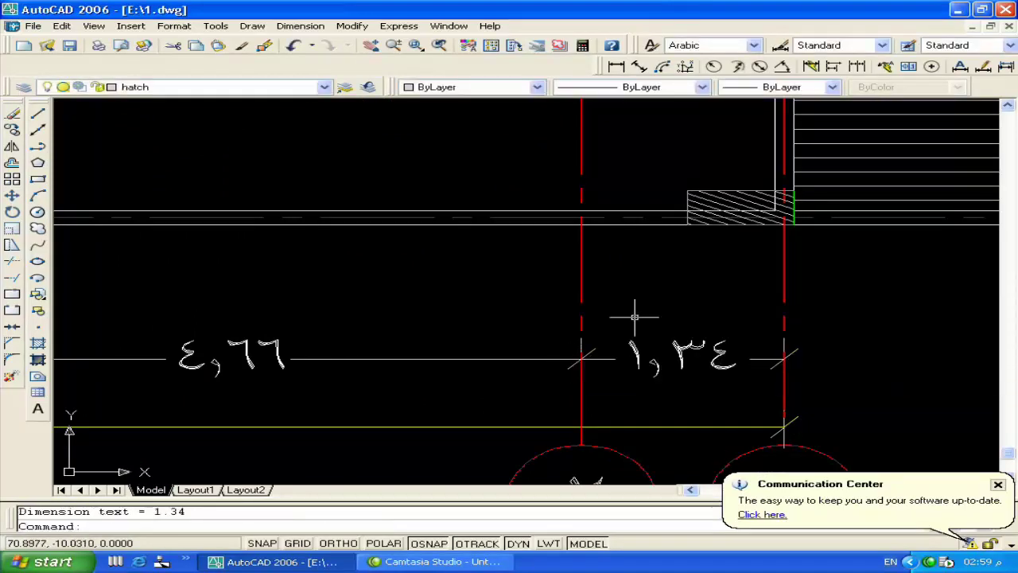
Hide the Dimension toolbar again.
right_click(595, 70)
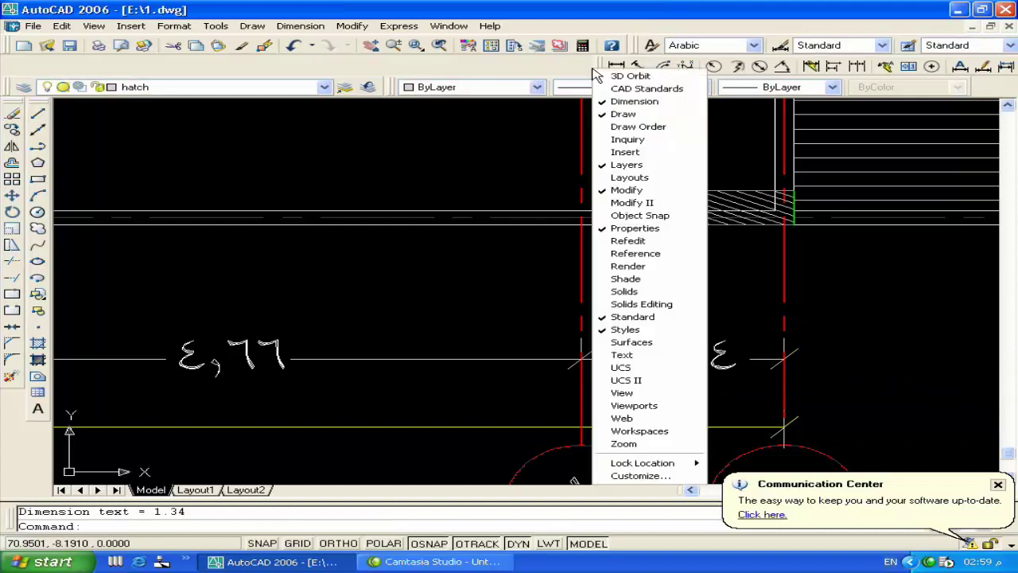
left_click(599, 101)
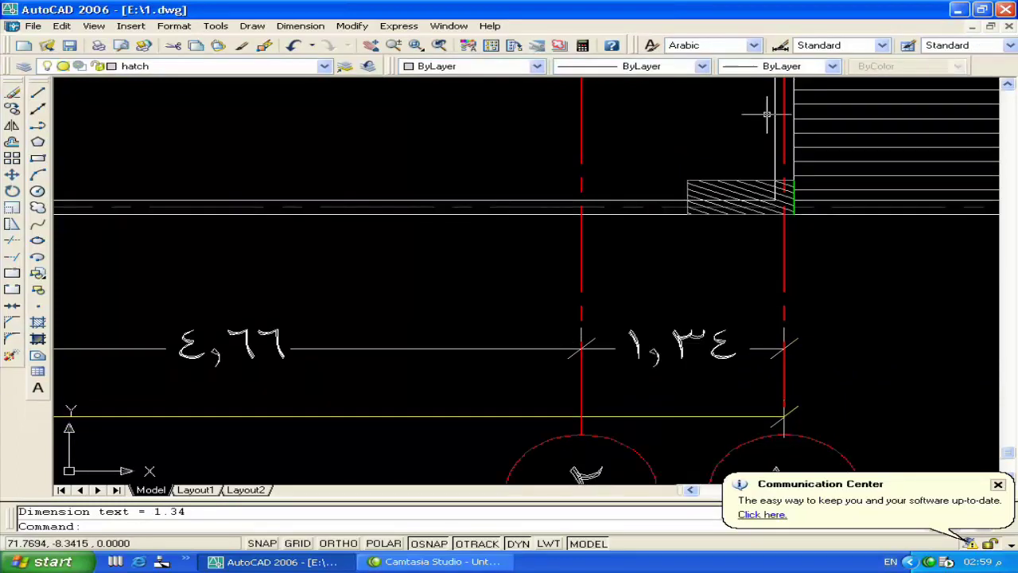
scroll(767, 113, "down", 6)
mouse_move(163, 80)
middle_mouse_down()
mouse_move(386, 170)
mouse_move(549, 472)
middle_mouse_up()
scroll(324, 215, "up", 3)
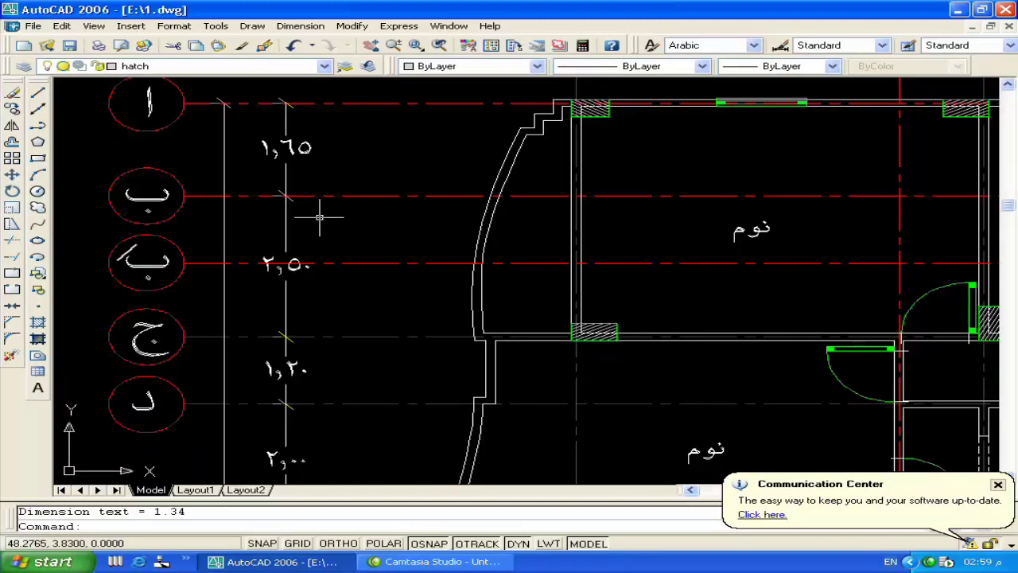
Shorten the left chain's 2,50 dimension to the new axis so it reads 1,19.
left_click(319, 216)
left_click(270, 290)
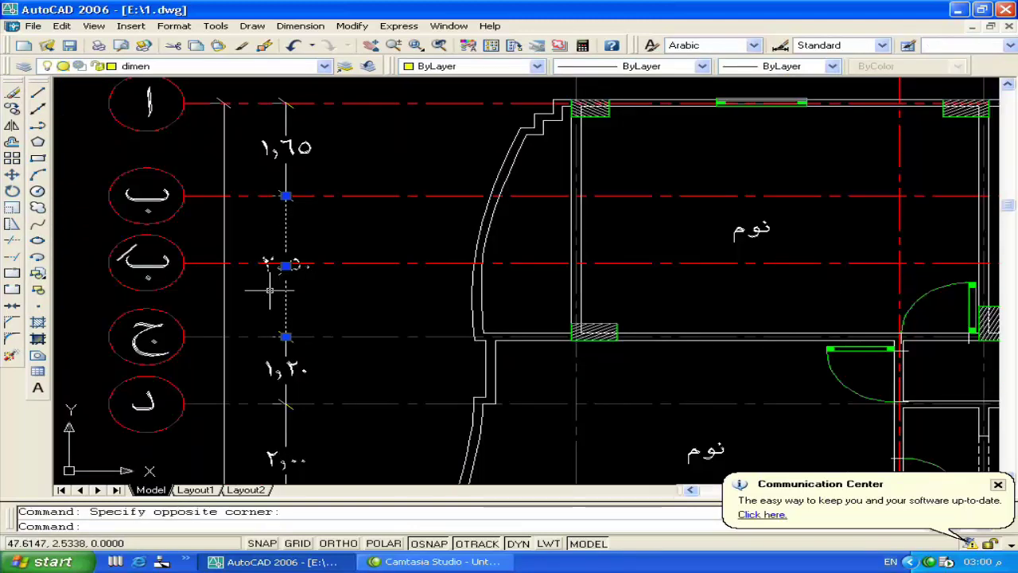
left_click(286, 337)
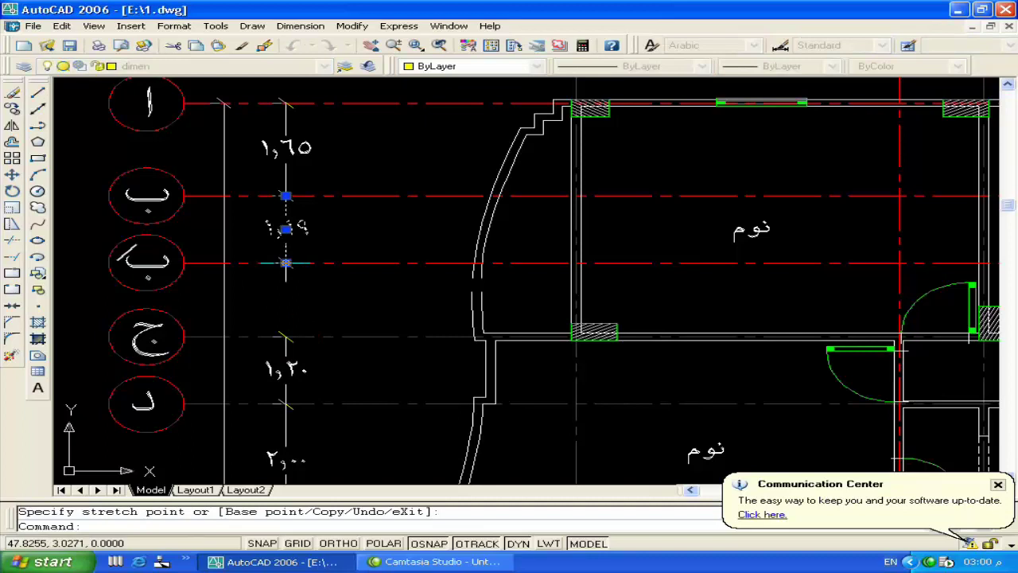
key("Escape")
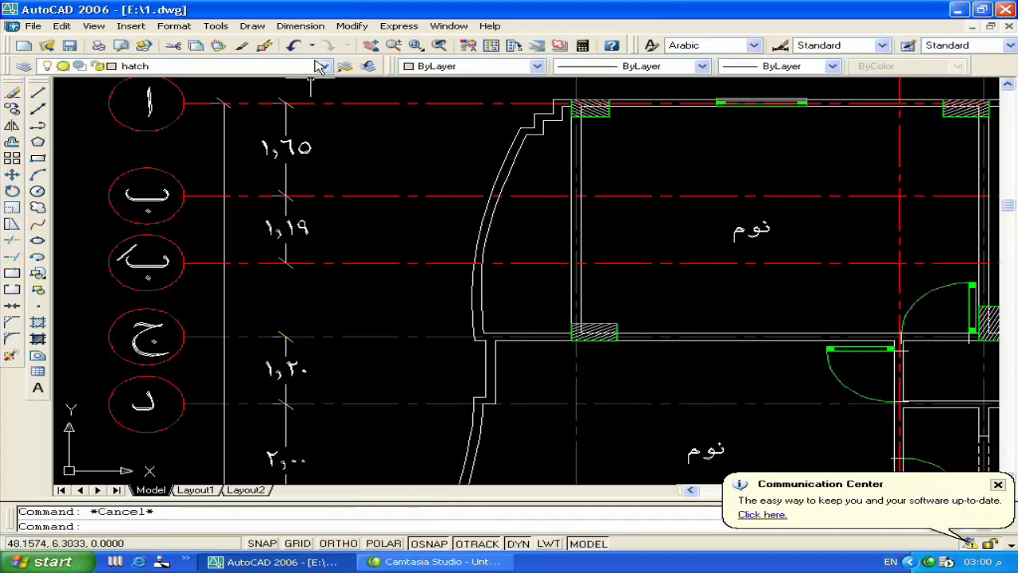
Add a 1,31 linear dimension from the new axis down to axis ج.
left_click(300, 25)
left_click(315, 63)
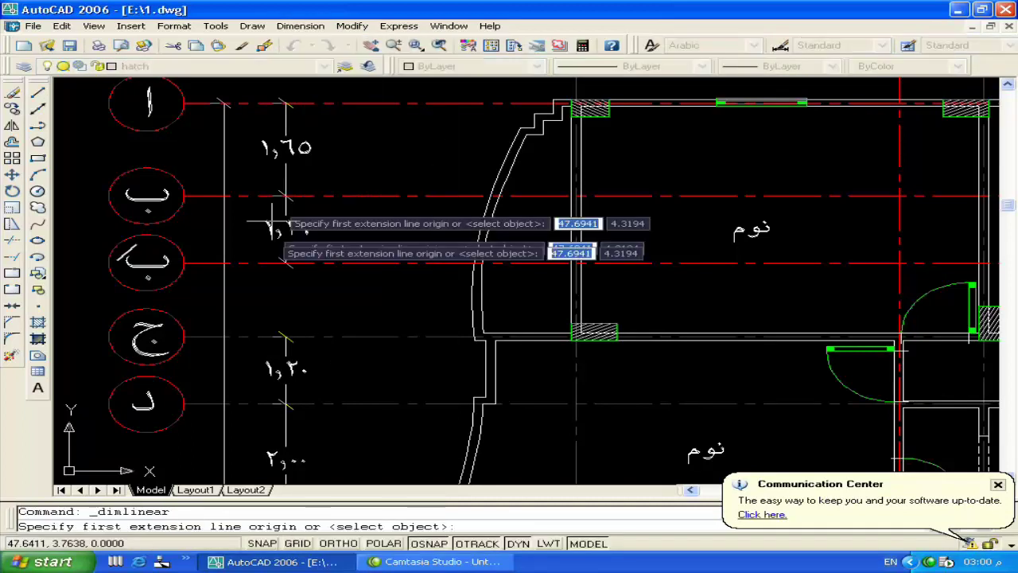
left_click(280, 262)
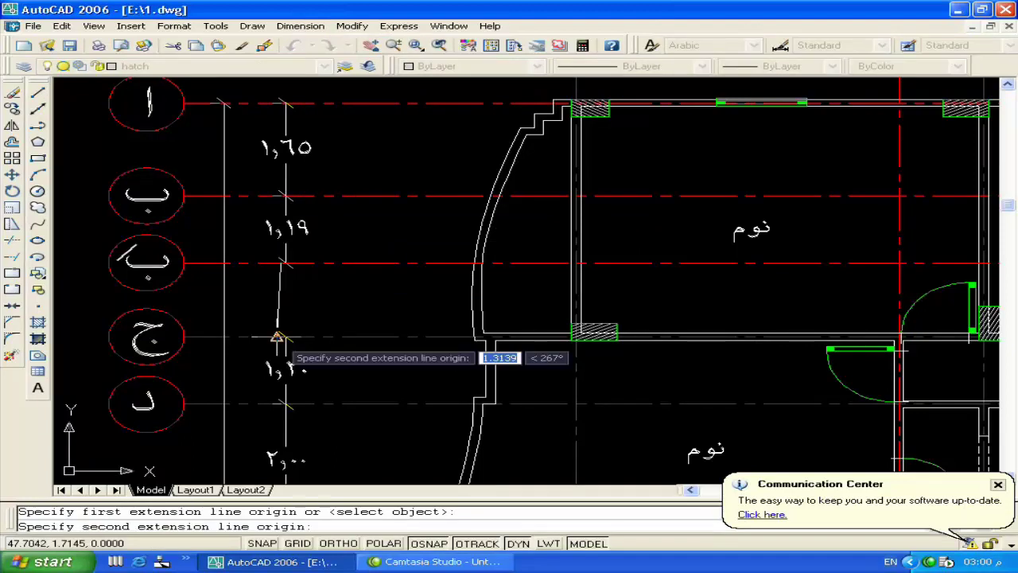
left_click(280, 340)
scroll(279, 273, "up", 5)
scroll(298, 238, "down", 2)
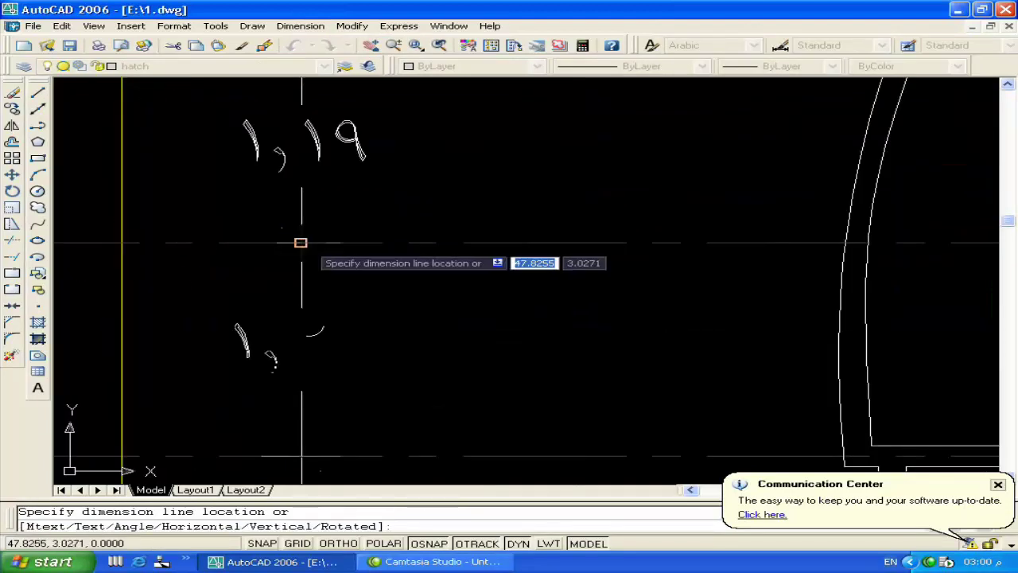
left_click(298, 239)
scroll(556, 268, "down", 4)
Select the 2,50 dimension on the right-side chain.
middle_click_drag(557, 268, 477, 239)
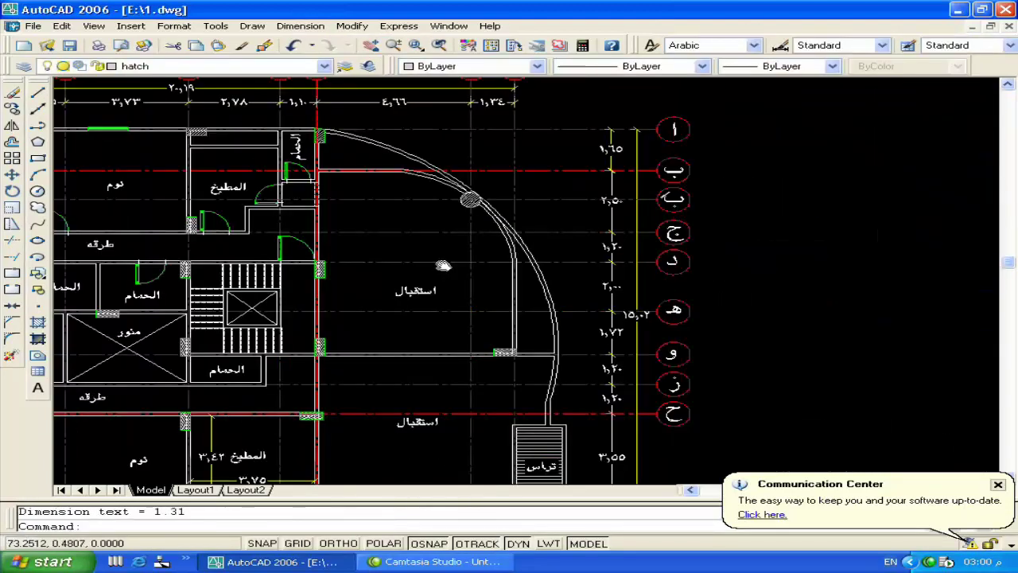
scroll(465, 232, "up", 3)
left_click(465, 231)
left_click(443, 195)
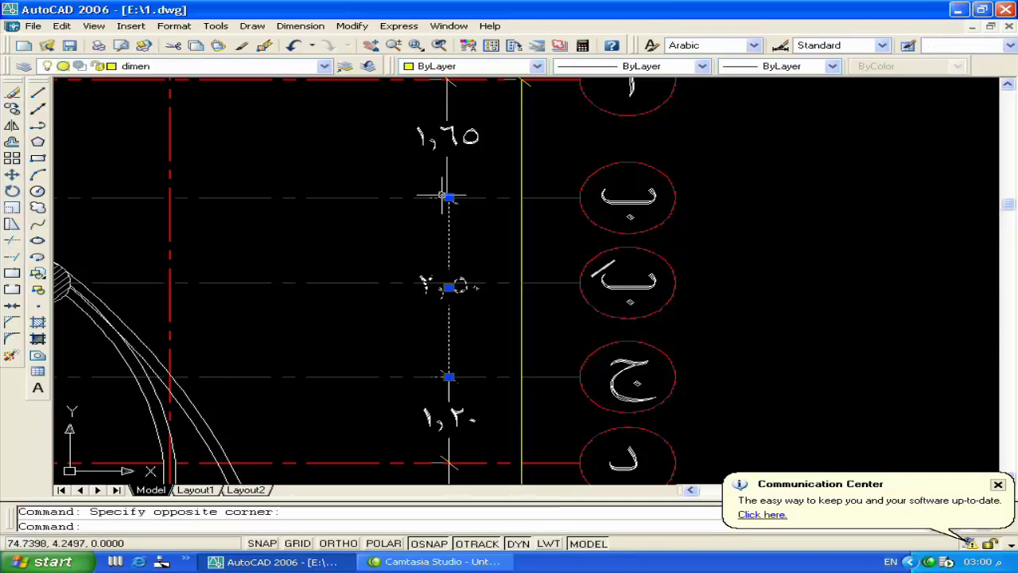
Shorten the right 2,50 dimension so its upper end stops at the new axis.
left_click(446, 195)
left_click(443, 283)
key("Escape")
Add a 1,19 linear dimension from axis ب to the new axis in the right chain.
left_click(300, 25)
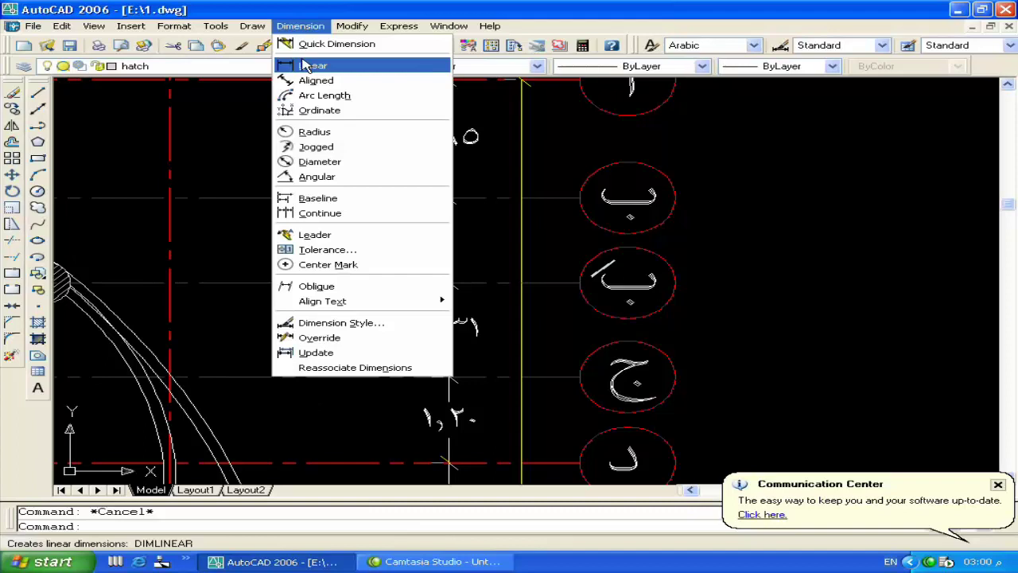
left_click(309, 62)
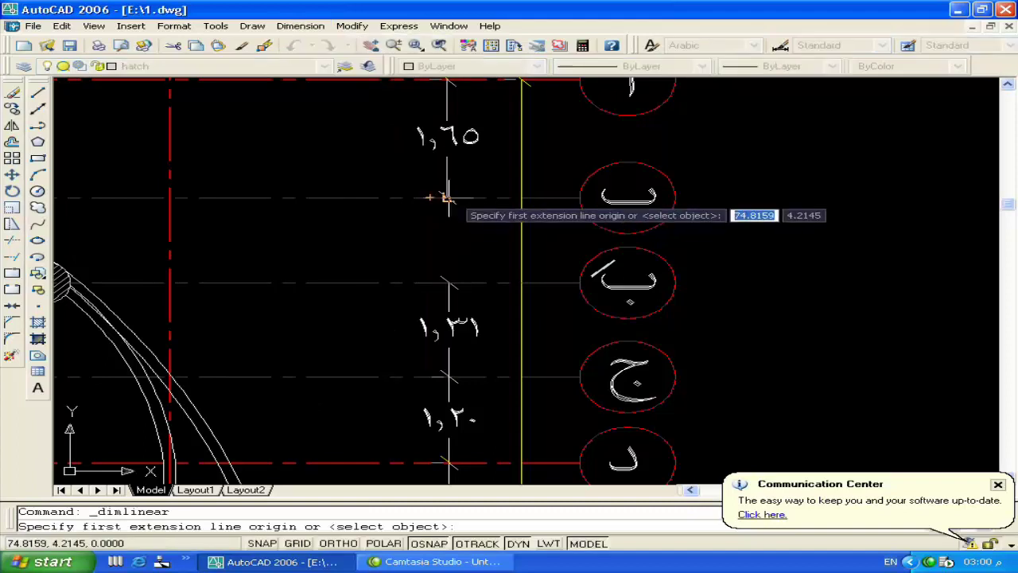
left_click(448, 197)
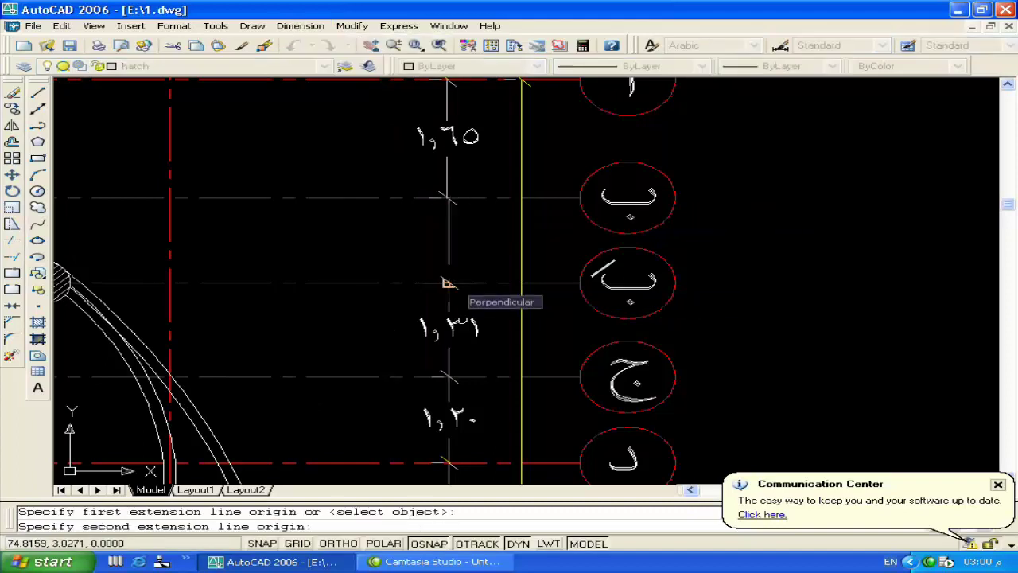
left_click(448, 283)
left_click(483, 218)
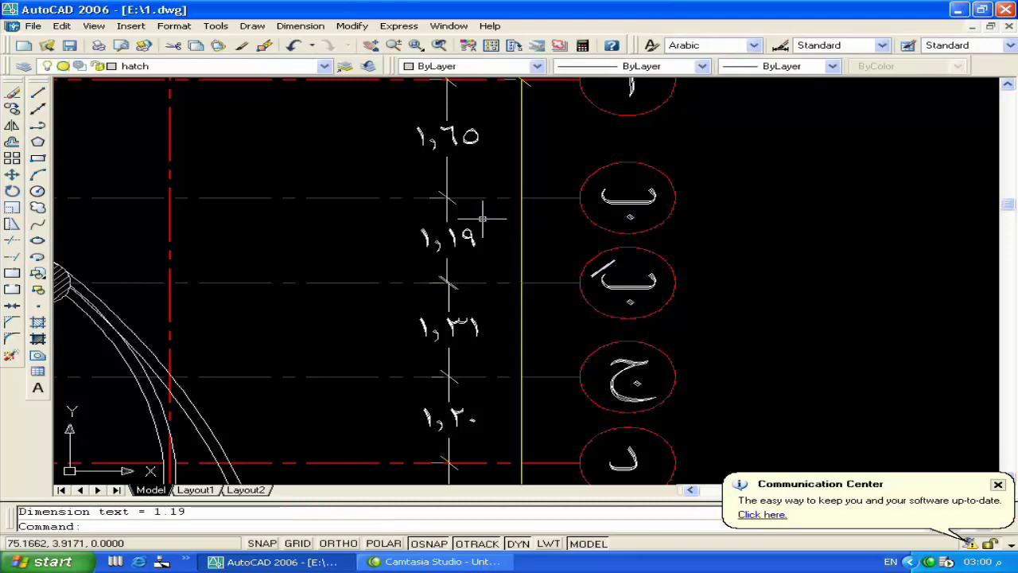
scroll(482, 218, "down", 5)
scroll(525, 239, "up", 3)
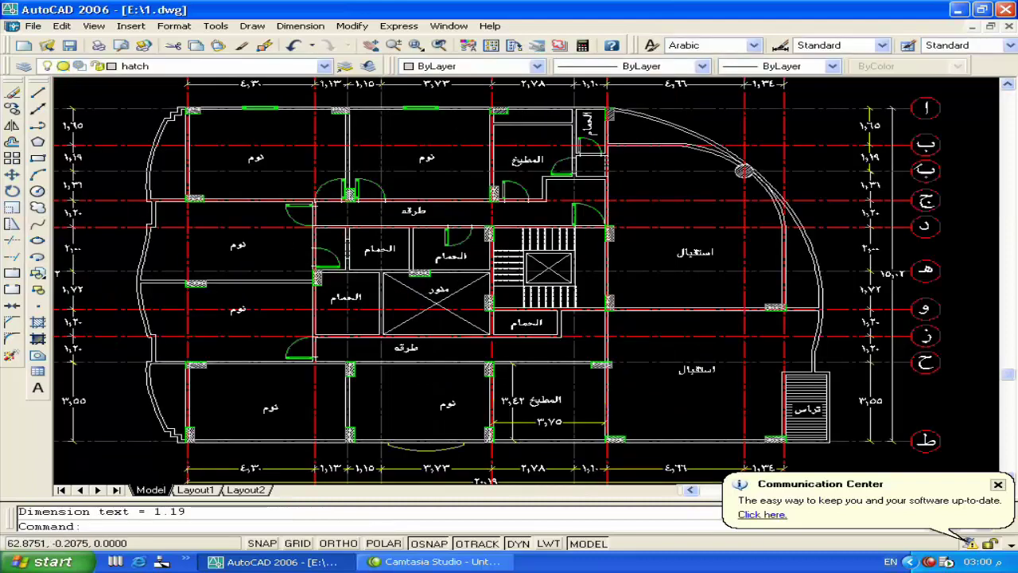
Save drawing 1.dwg with the whole plan in view, then minimize AutoCAD to show the desktop.
scroll(518, 240, "down", 2)
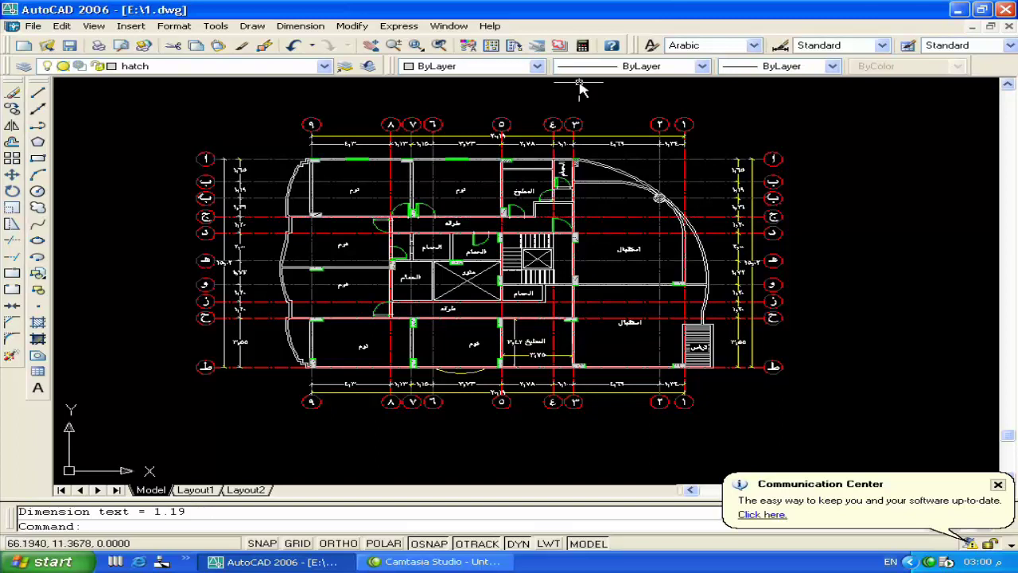
left_click(68, 47)
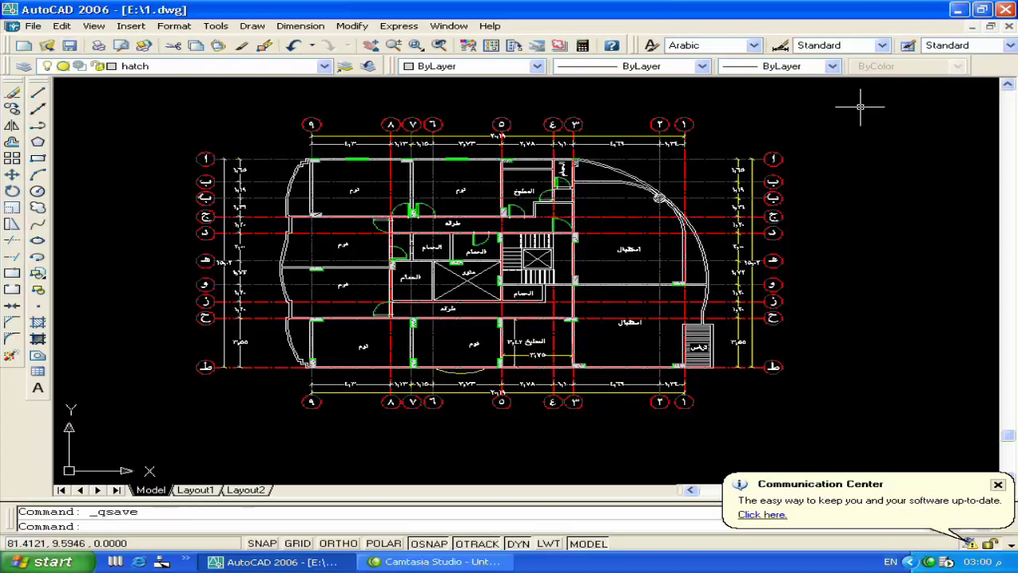
key("super+d")
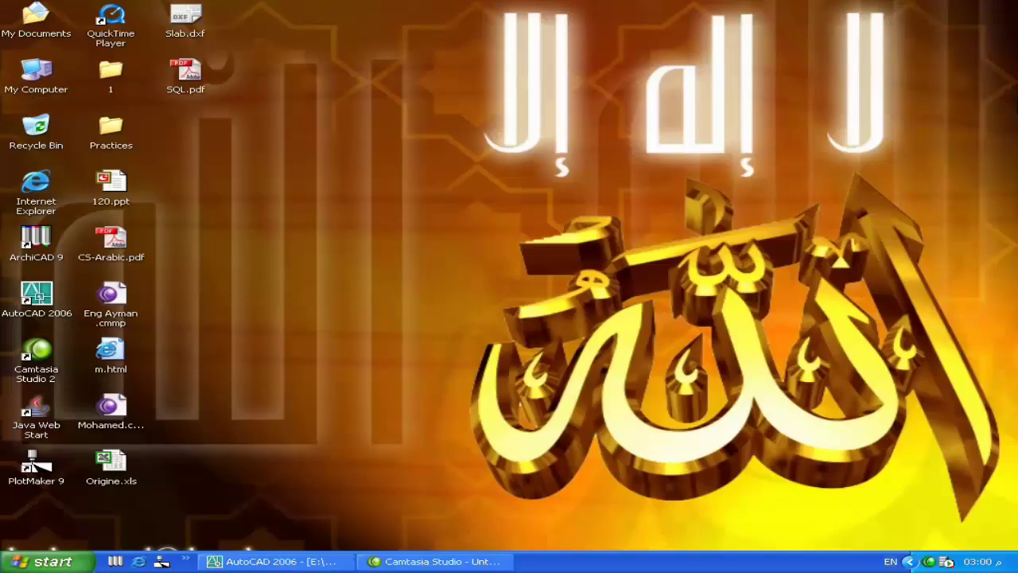